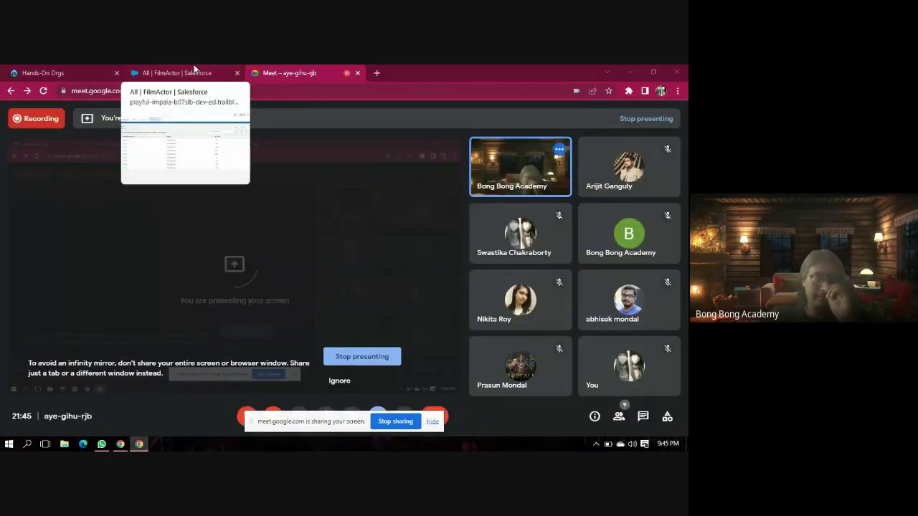
# Switch to the Salesforce FilmActor page and open the Sales app from the full list of apps
pyautogui.click(195, 70)
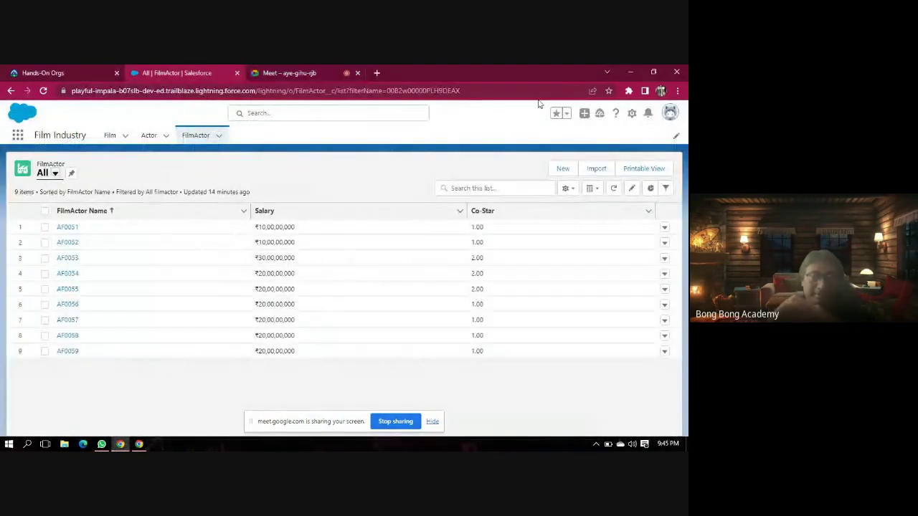
pyautogui.click(18, 137)
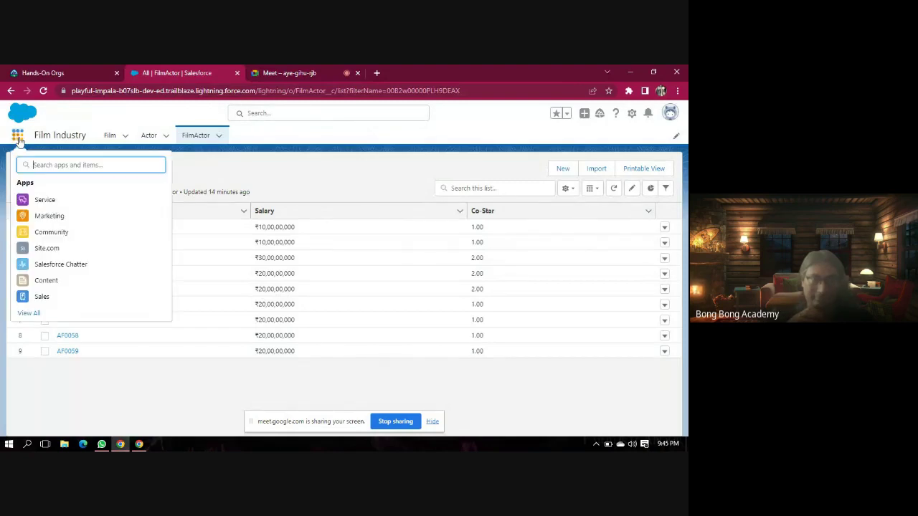
pyautogui.click(30, 314)
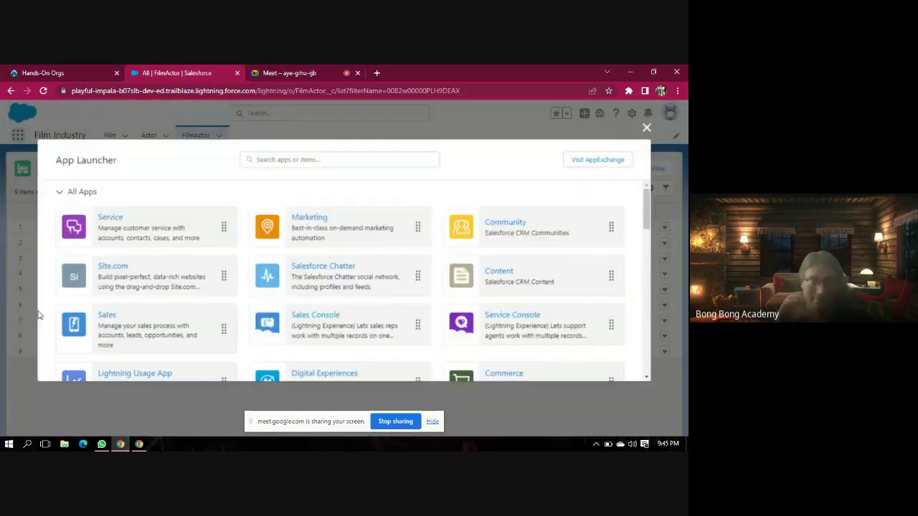
pyautogui.scroll(-3, 107, 302)
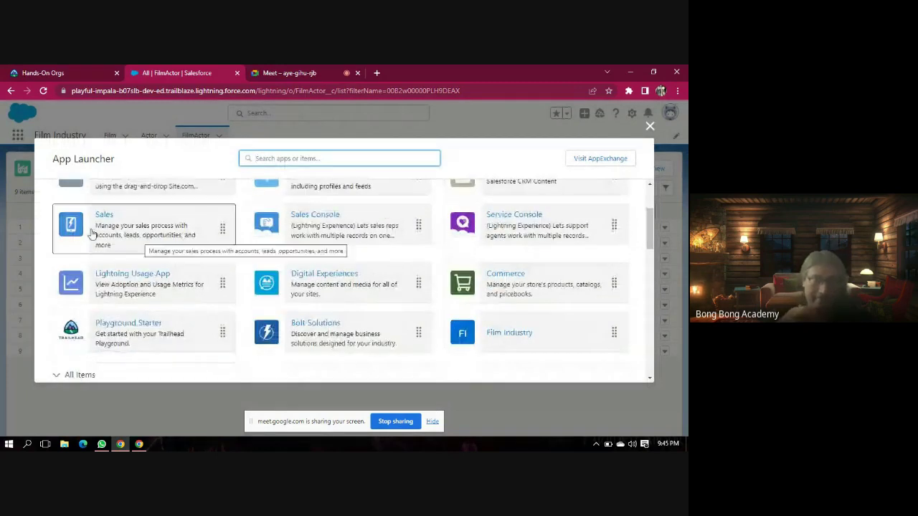
pyautogui.click(92, 232)
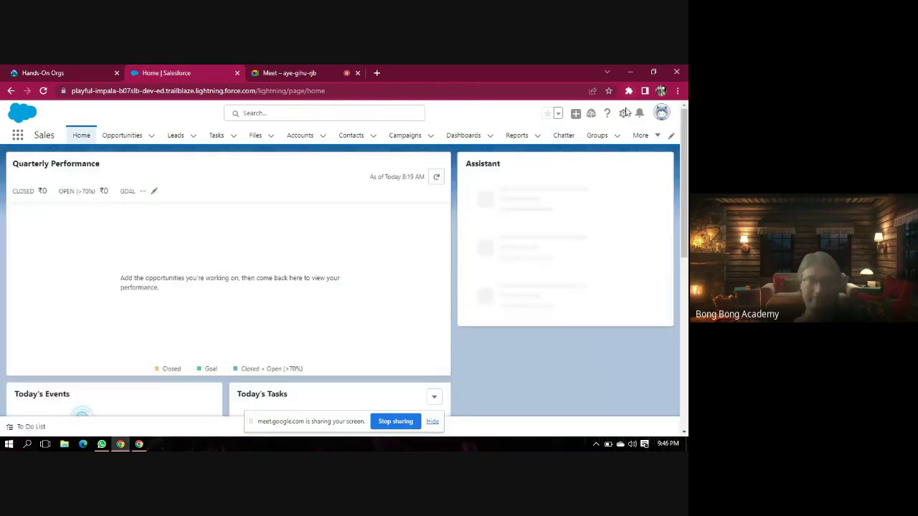
# Open the Account object's configuration in the Object Manager of Setup
pyautogui.click(623, 113)
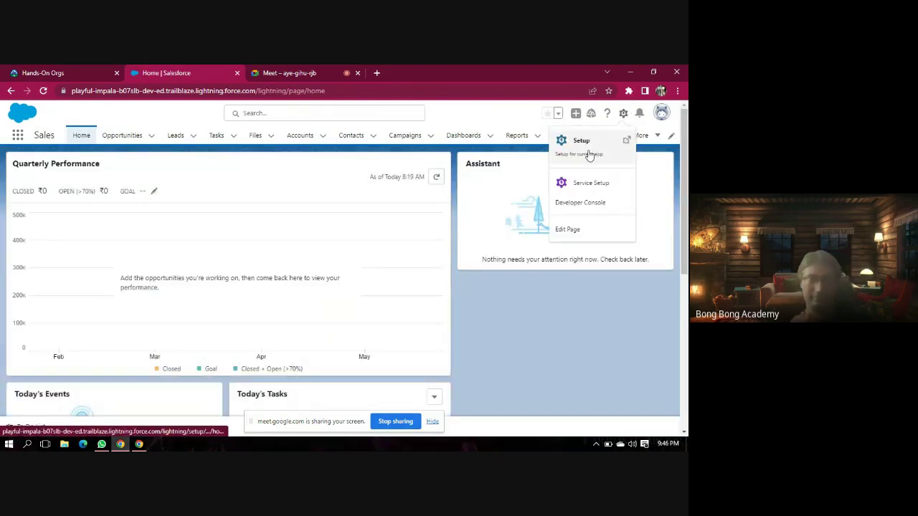
pyautogui.click(589, 156)
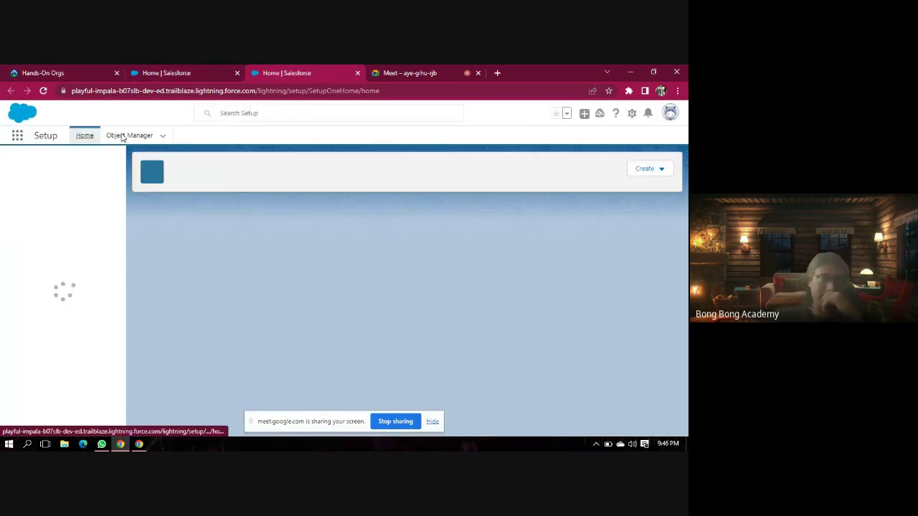
pyautogui.click(123, 138)
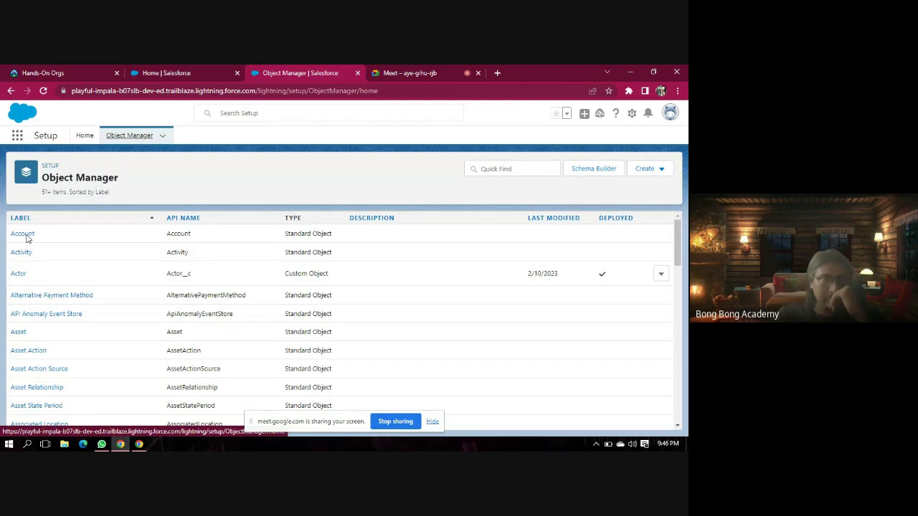
pyautogui.click(26, 237)
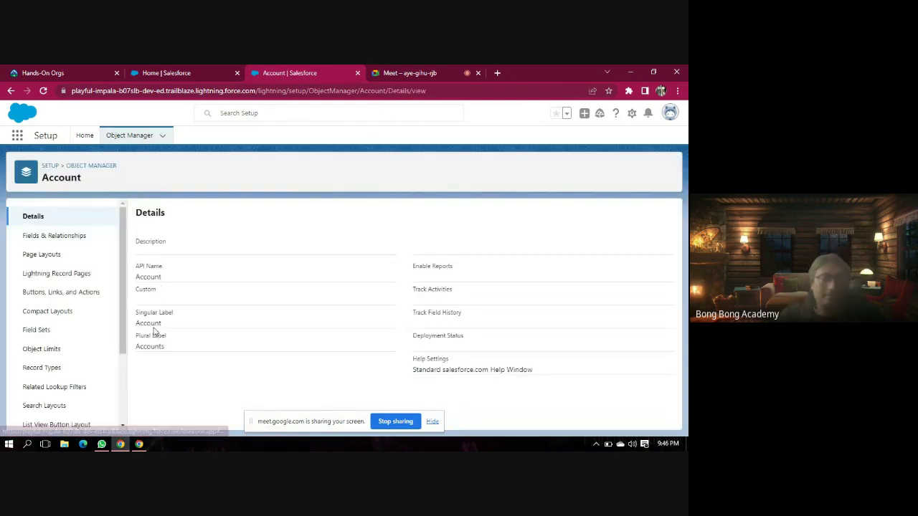
# Create a new validation rule on the Account object and name it "Account number validation"
pyautogui.scroll(-3, 123, 379)
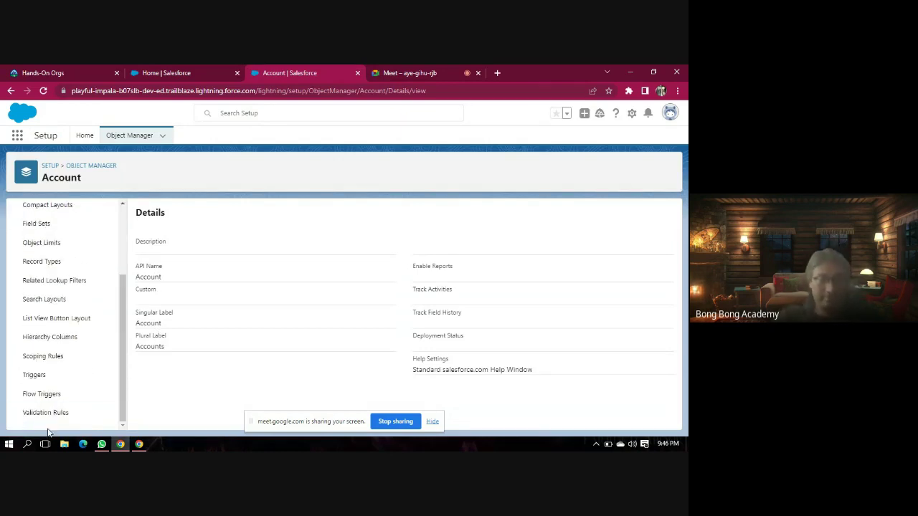
pyautogui.click(59, 414)
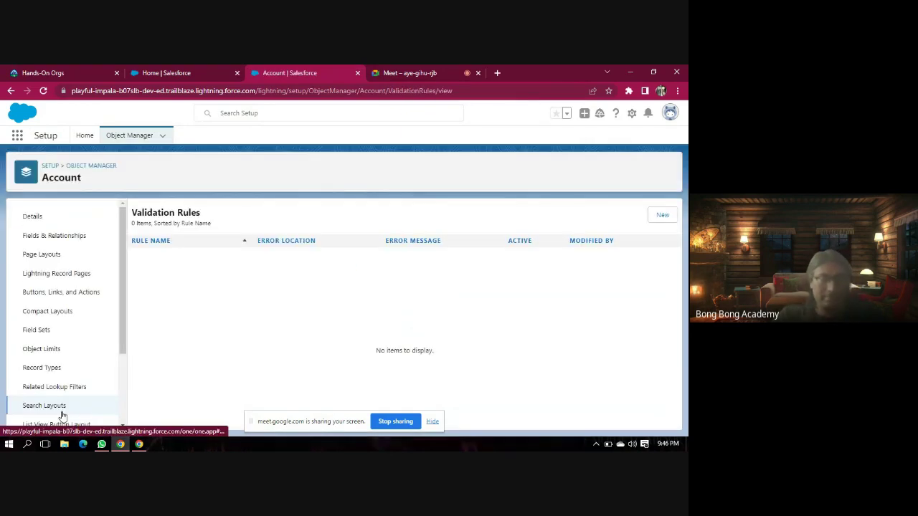
pyautogui.click(663, 215)
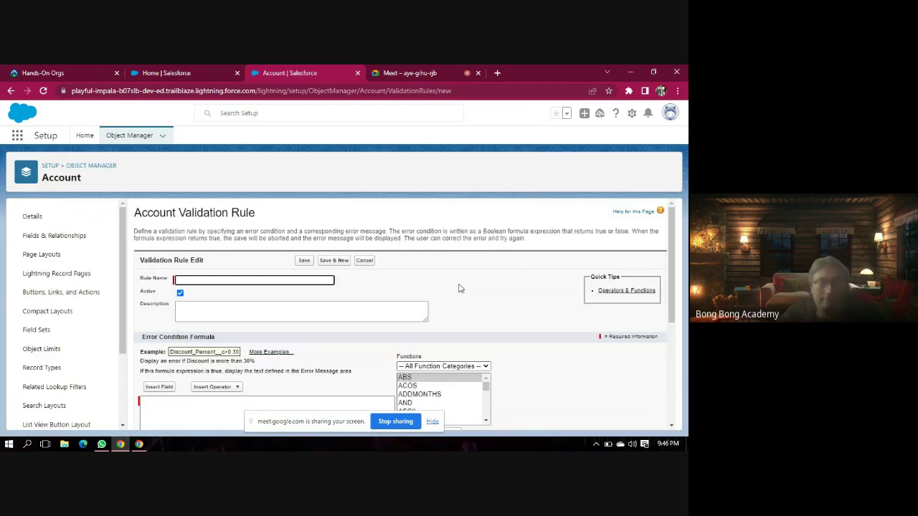
pyautogui.click(234, 278)
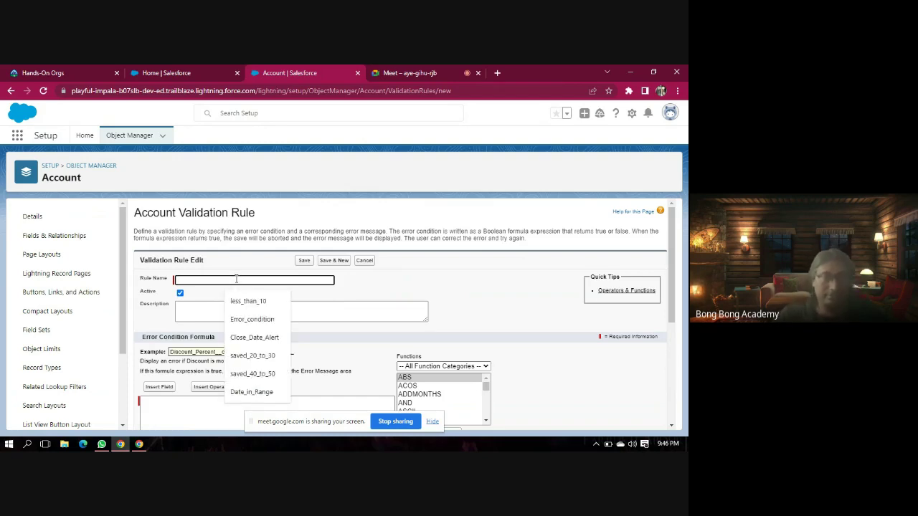
pyautogui.write('Accou')
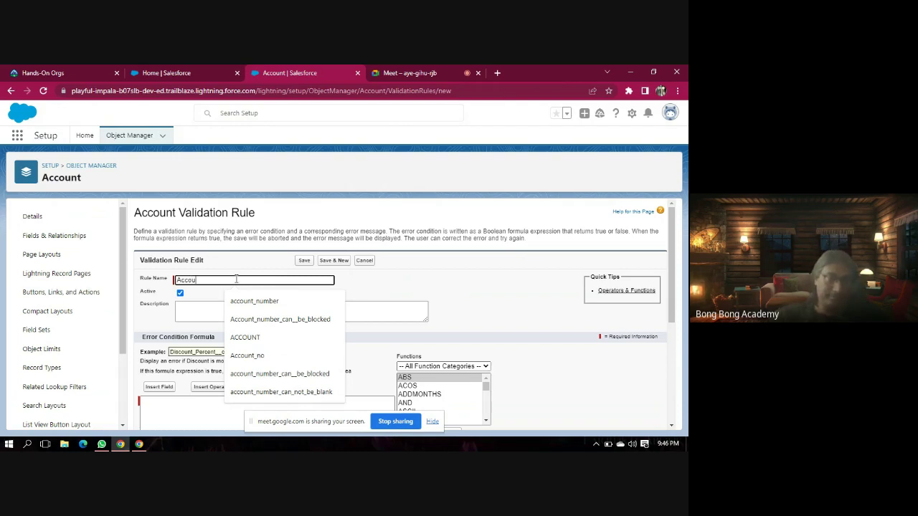
pyautogui.write('nt number validation')
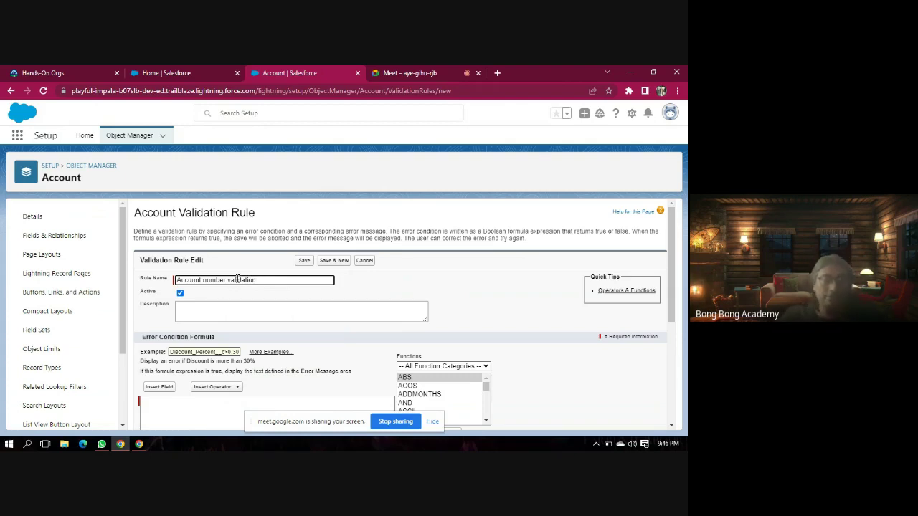
# Insert the Account Number field of the Account object into the rule's error condition formula
pyautogui.scroll(-3, 222, 353)
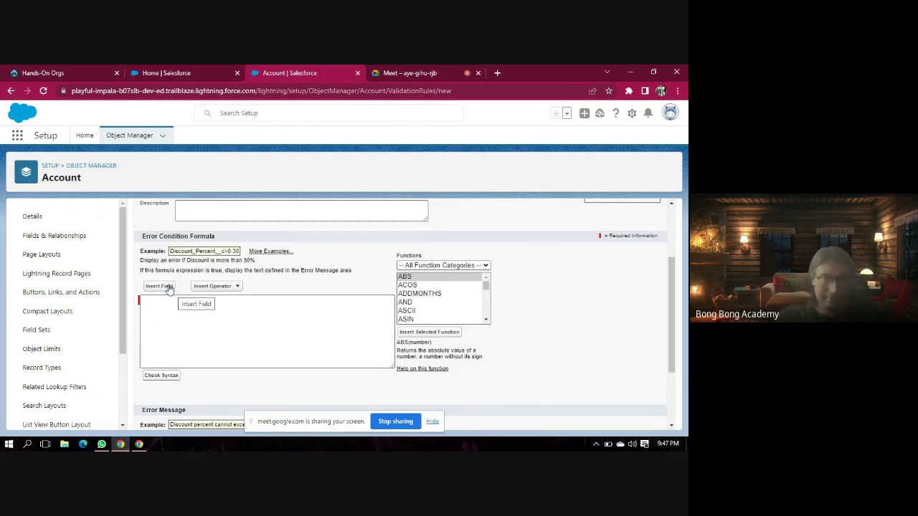
pyautogui.scroll(3, 293, 298)
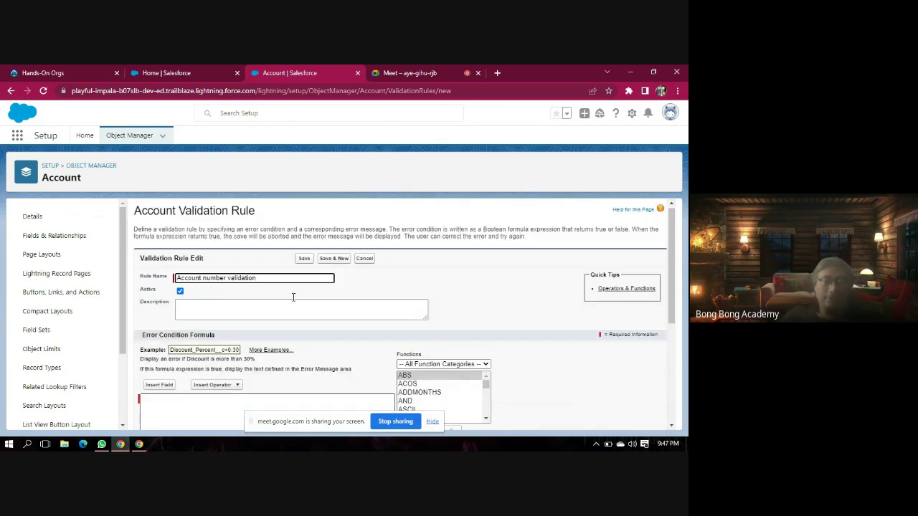
pyautogui.scroll(-3, 292, 299)
pyautogui.scroll(1, 219, 251)
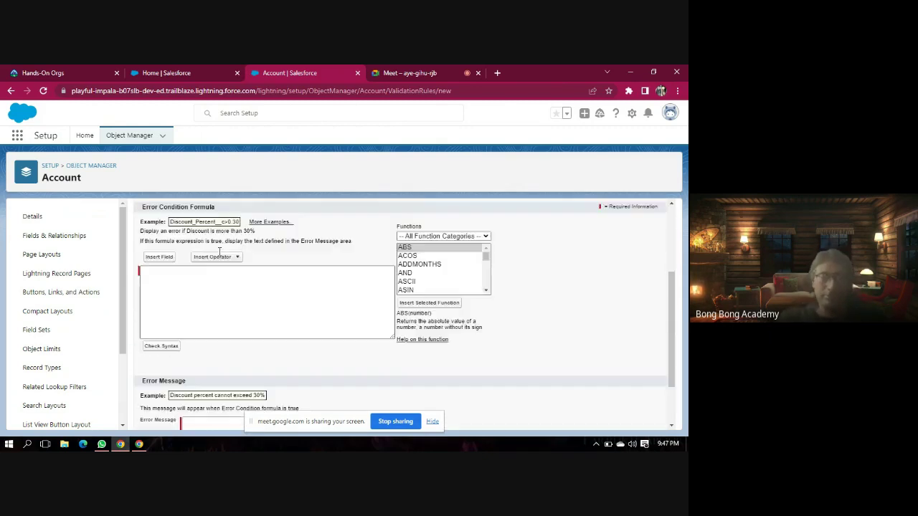
pyautogui.scroll(1, 219, 251)
pyautogui.click(167, 290)
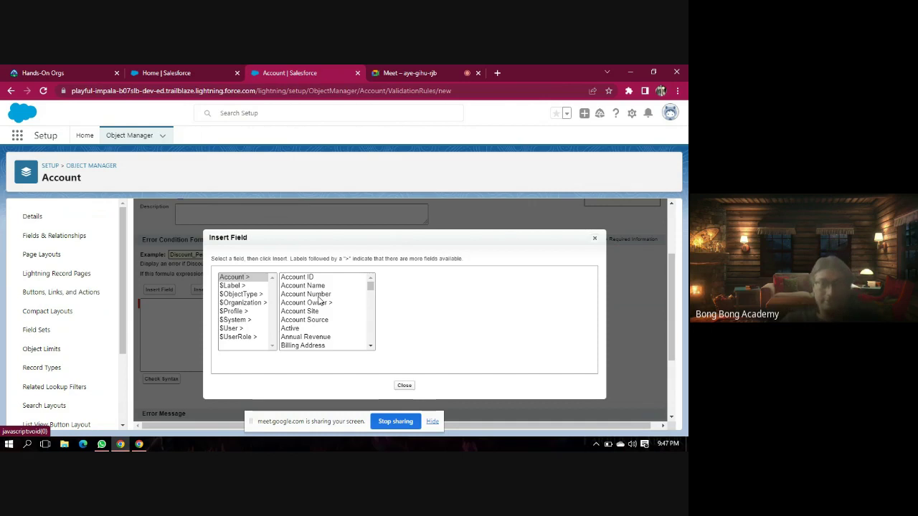
pyautogui.click(319, 296)
pyautogui.click(414, 330)
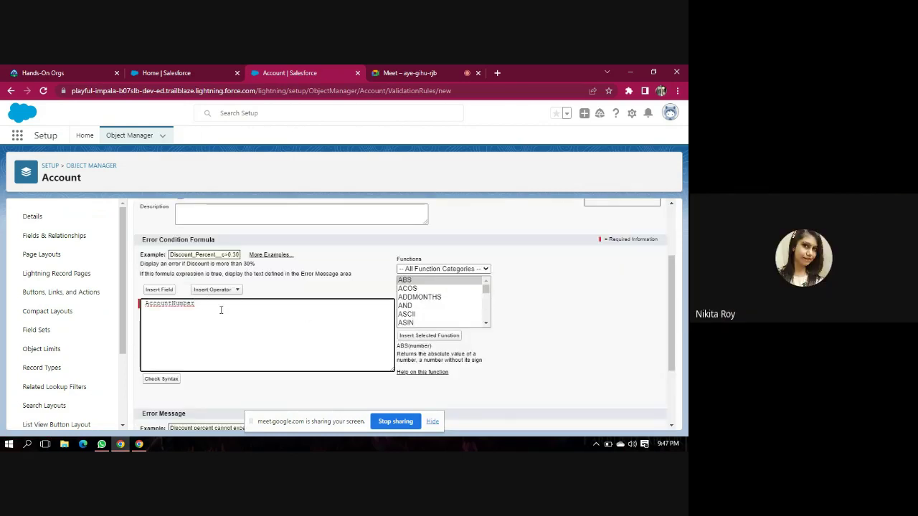
# Try the Not Equal operator (<>) after AccountNumber in the formula, and delete it again
pyautogui.click(237, 291)
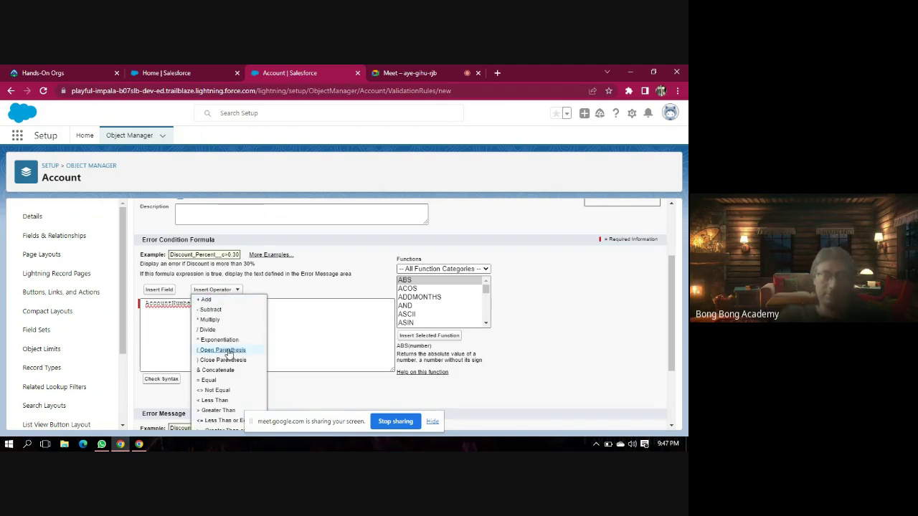
pyautogui.click(218, 390)
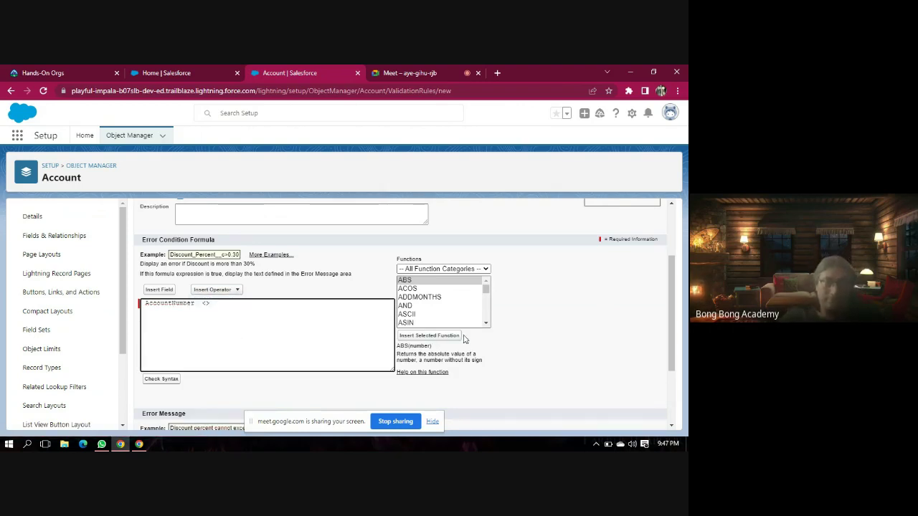
pyautogui.click(324, 342)
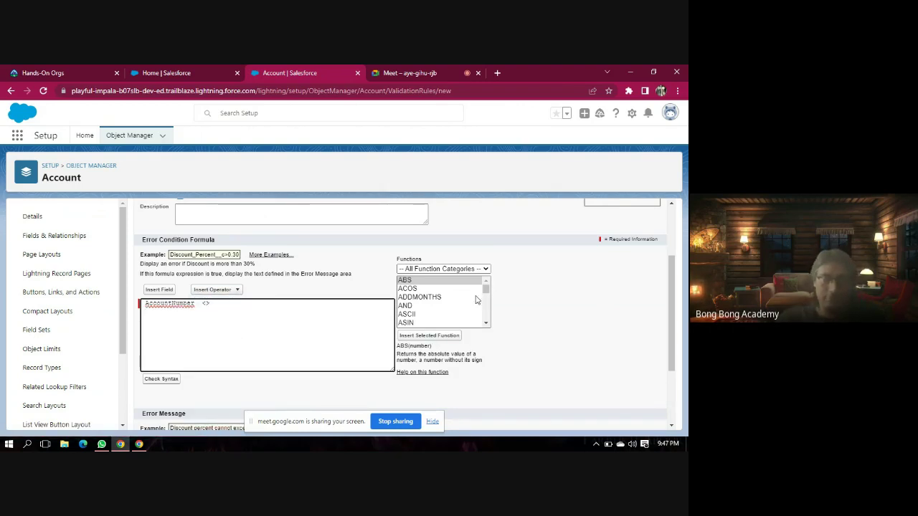
pyautogui.click(235, 289)
pyautogui.click(349, 332)
pyautogui.write('<>')
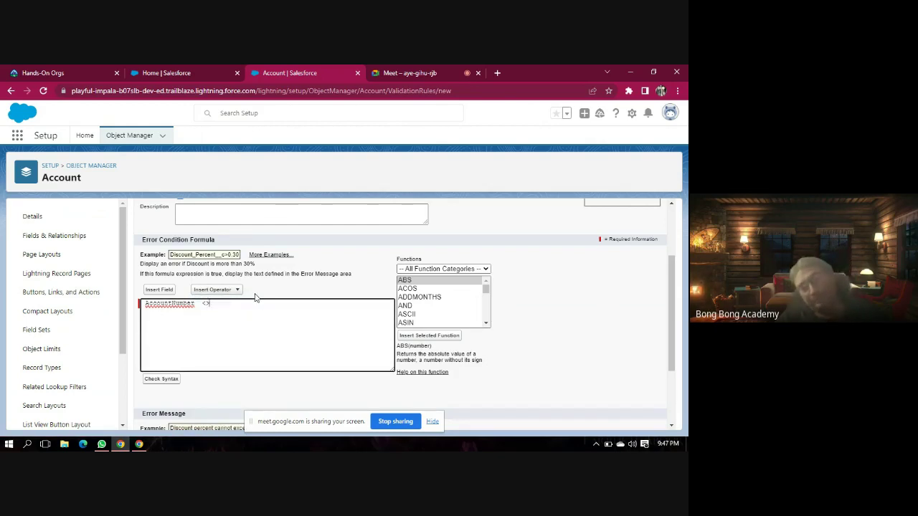
pyautogui.press('BackSpace')
pyautogui.press('BackSpace')
pyautogui.press('BackSpace')
pyautogui.press('BackSpace')
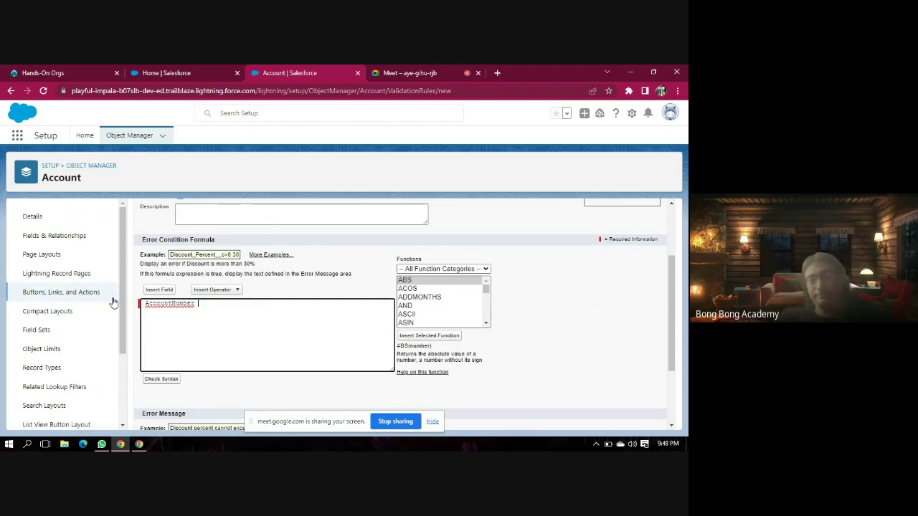
pyautogui.click(170, 289)
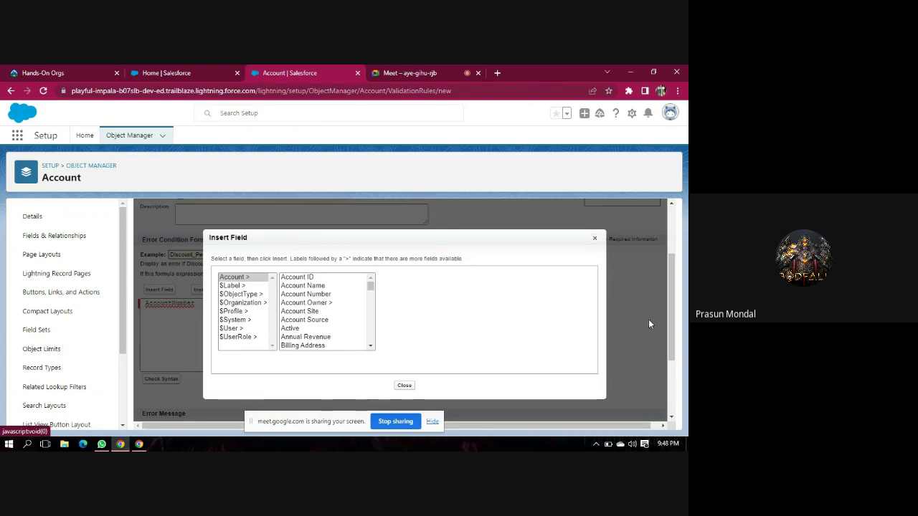
pyautogui.click(594, 237)
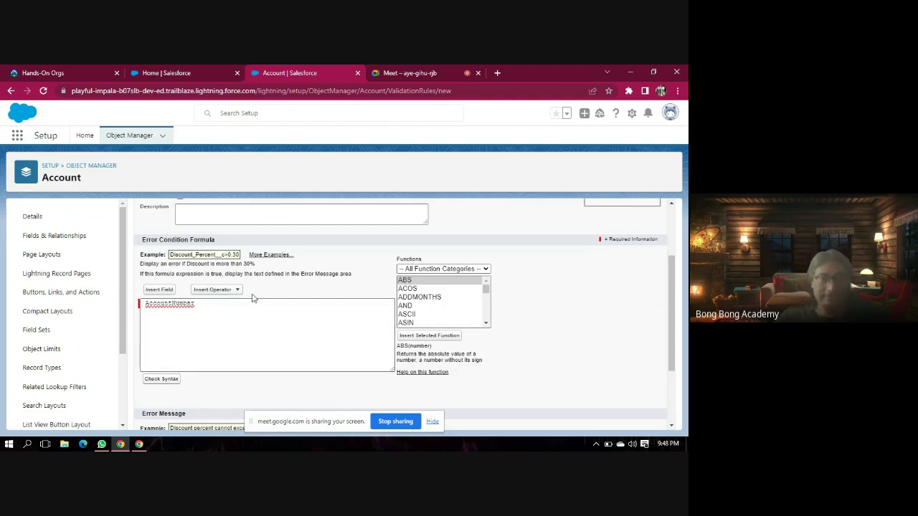
pyautogui.scroll(-4, 432, 307)
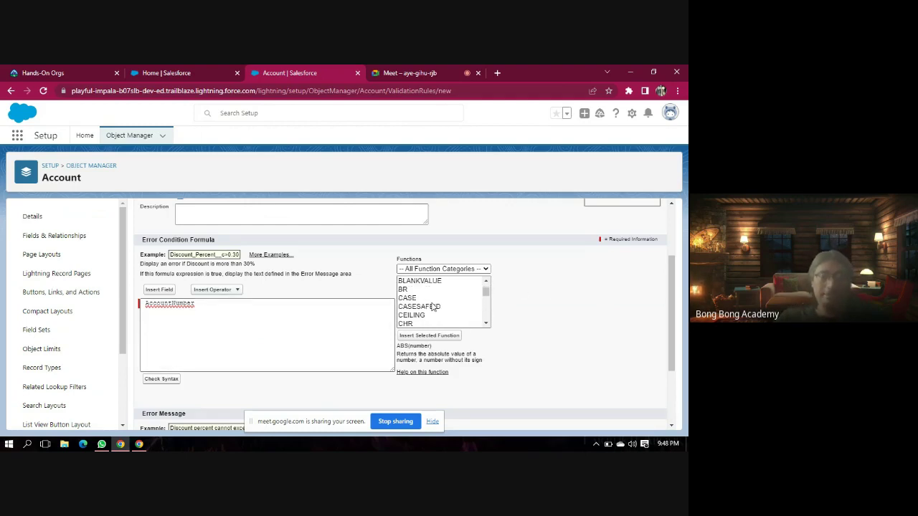
pyautogui.scroll(-5, 432, 307)
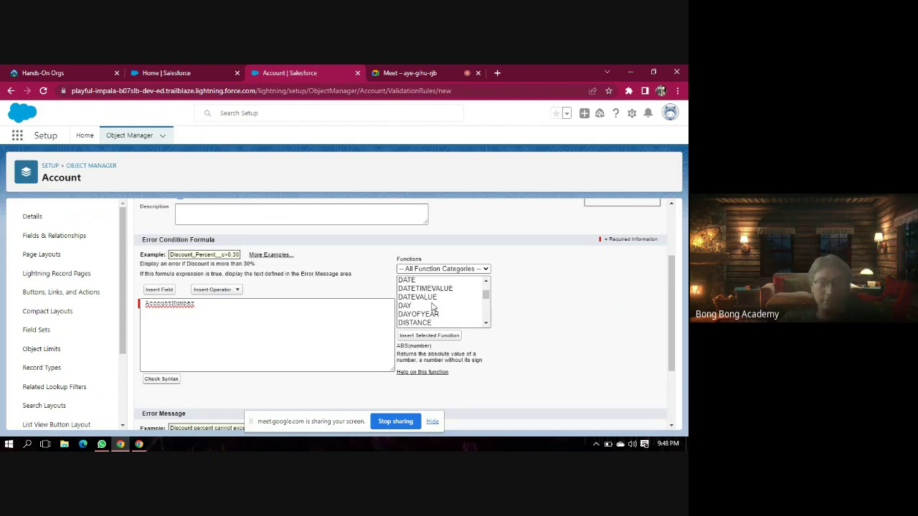
# Complete the error condition formula as AccountNumber = "" using the Equal operator, and check its syntax
pyautogui.click(236, 291)
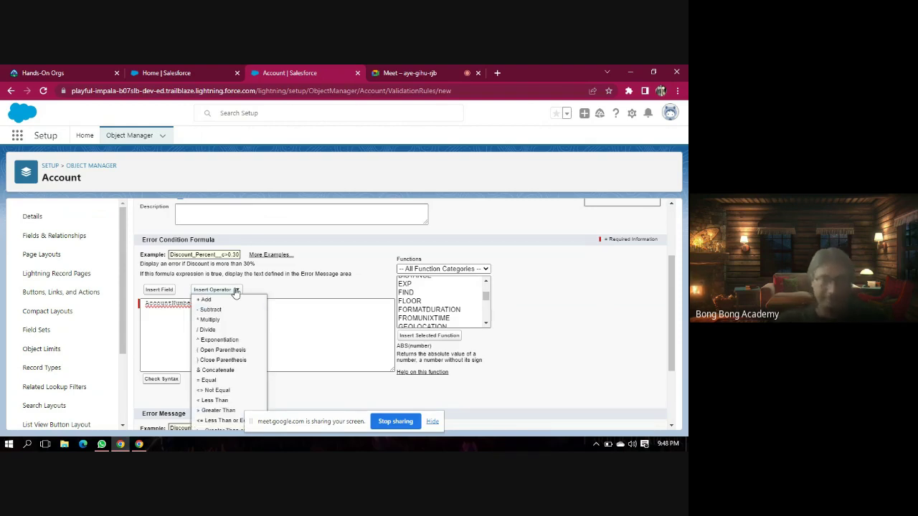
pyautogui.click(234, 381)
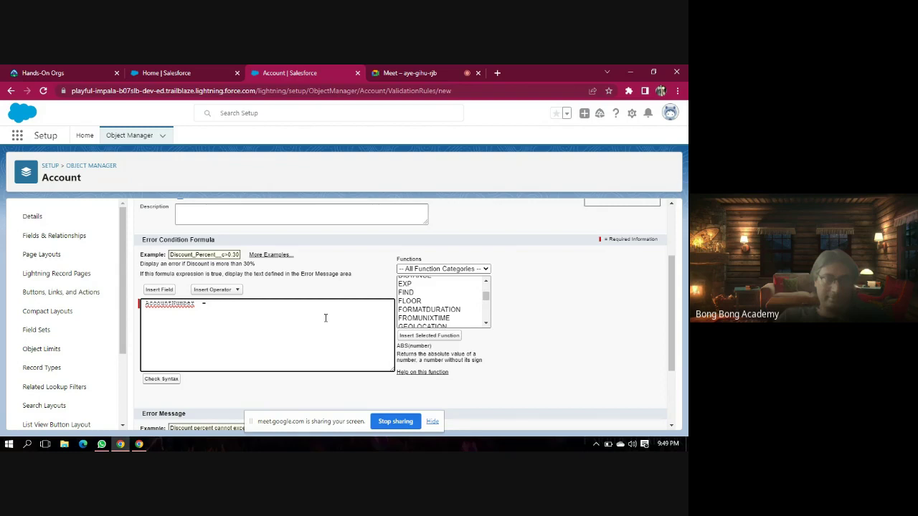
pyautogui.write('1')
pyautogui.write('"')
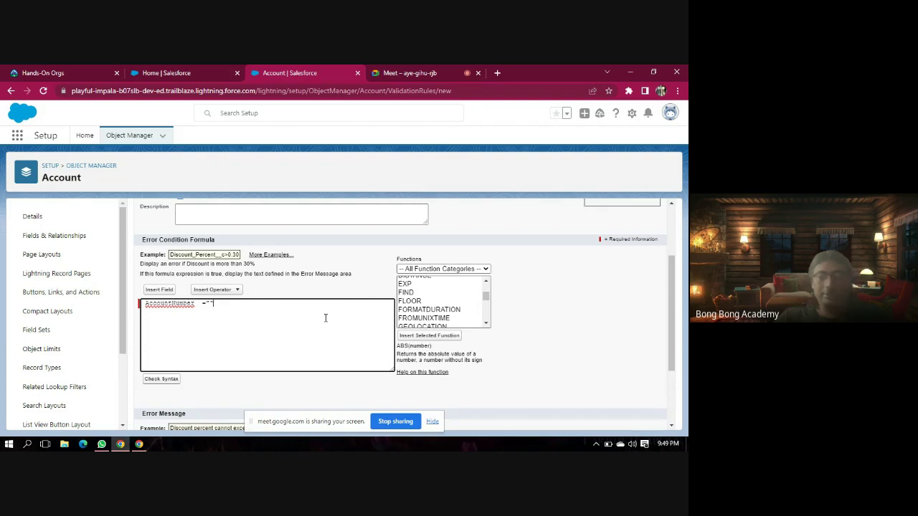
pyautogui.click(168, 380)
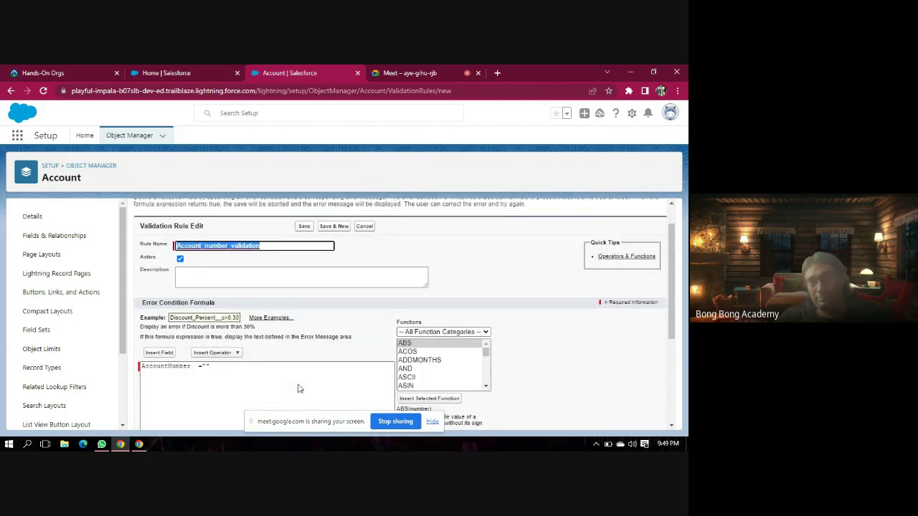
# Enter "account can not be blank" as the validation rule's error message
pyautogui.scroll(-3, 469, 322)
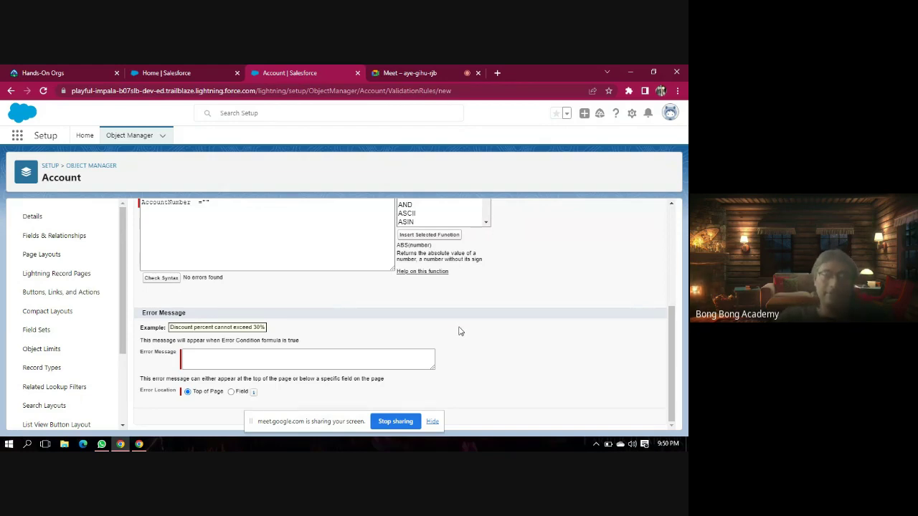
pyautogui.click(235, 357)
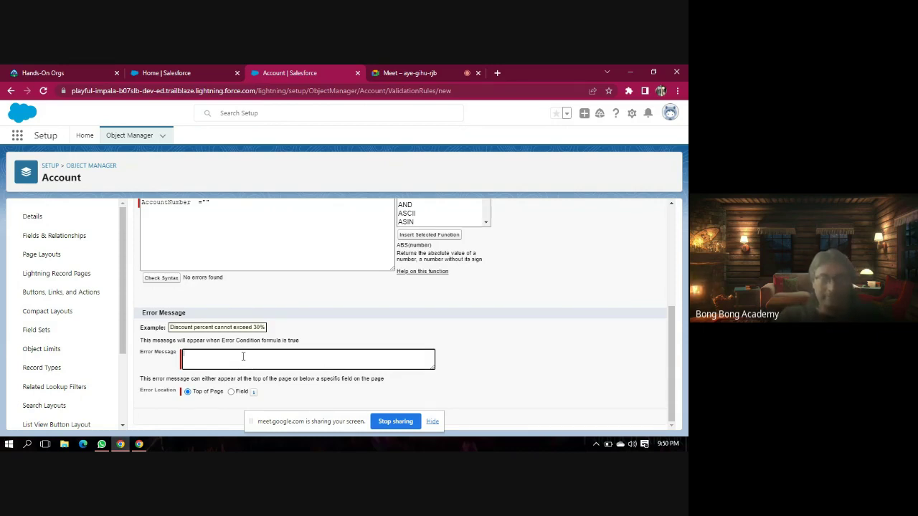
pyautogui.write('acc')
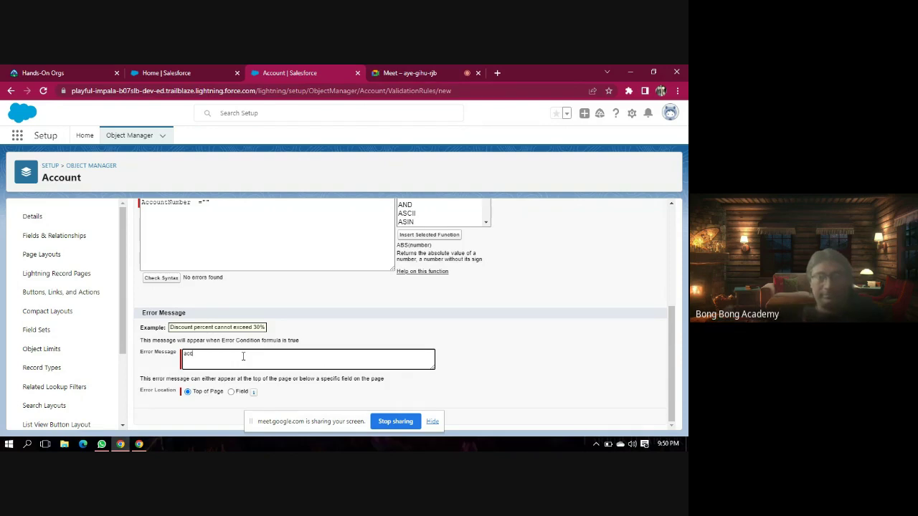
pyautogui.write('oun')
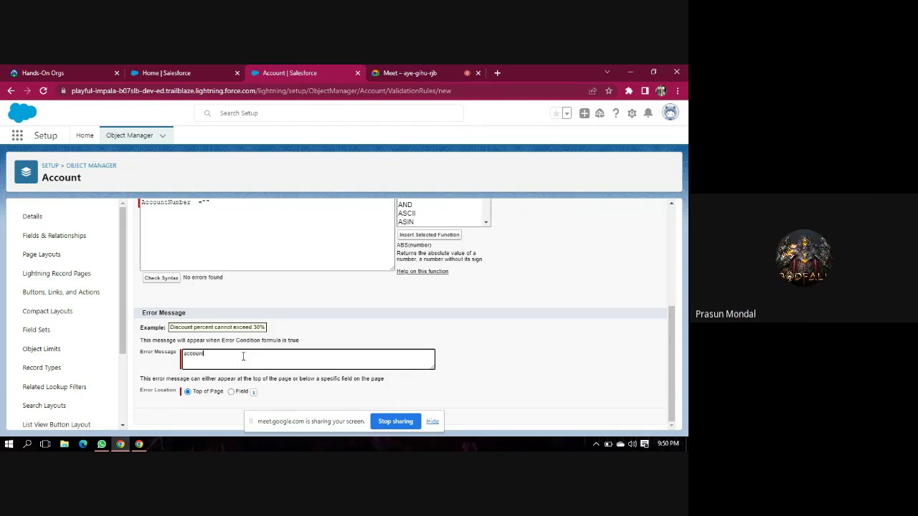
pyautogui.write('t can no')
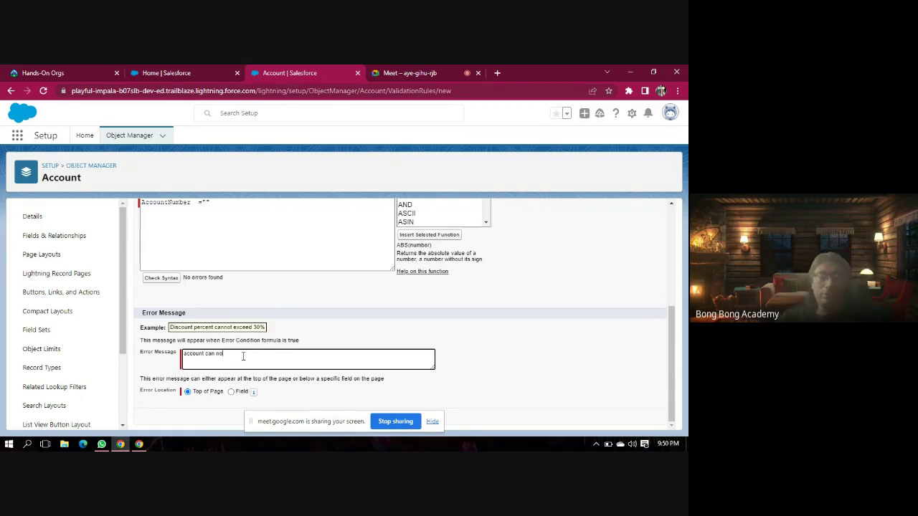
pyautogui.write('t be')
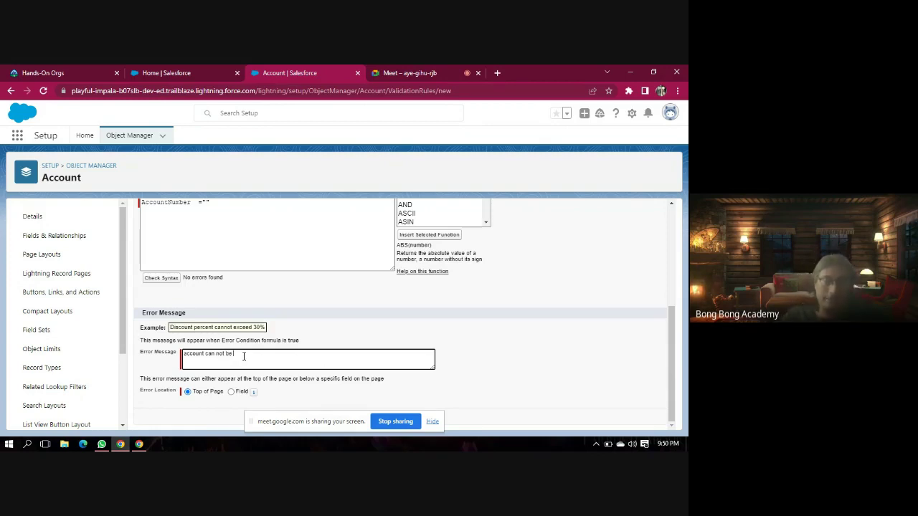
pyautogui.write(' blank')
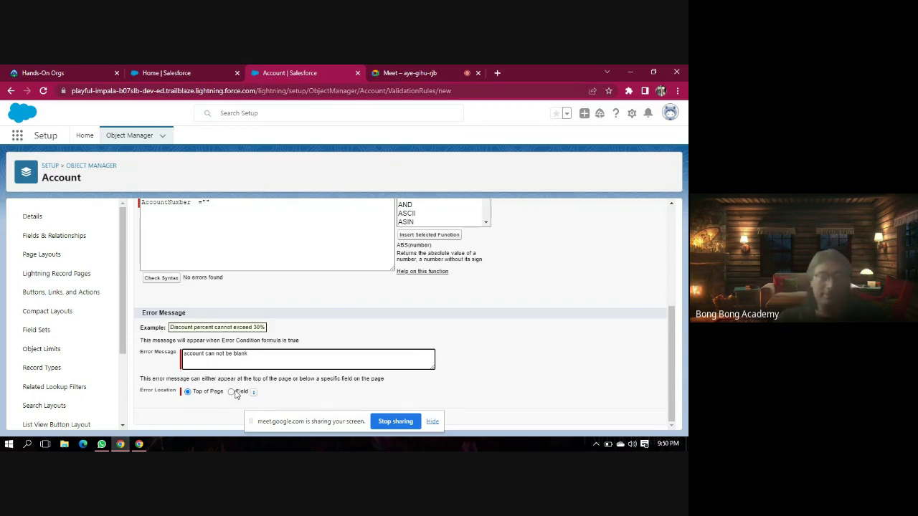
# Set the error location to the Account Number field and save the validation rule
pyautogui.click(231, 392)
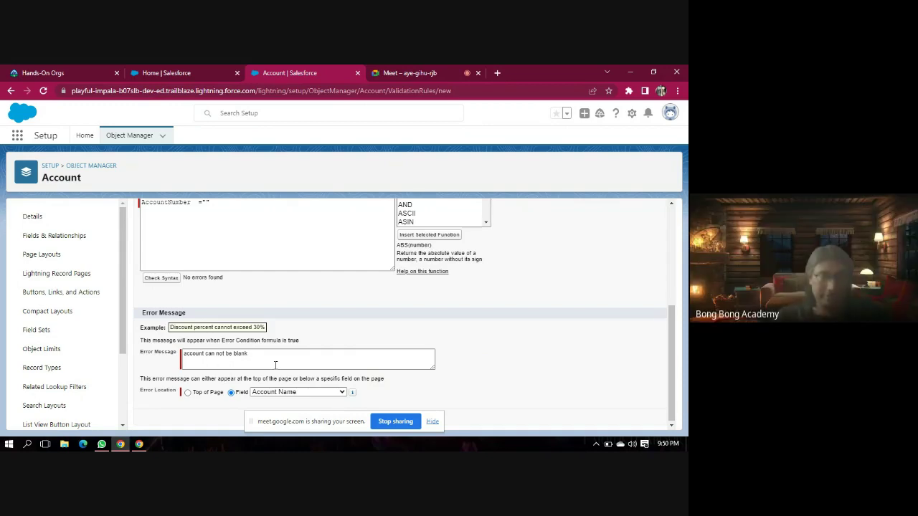
pyautogui.click(343, 392)
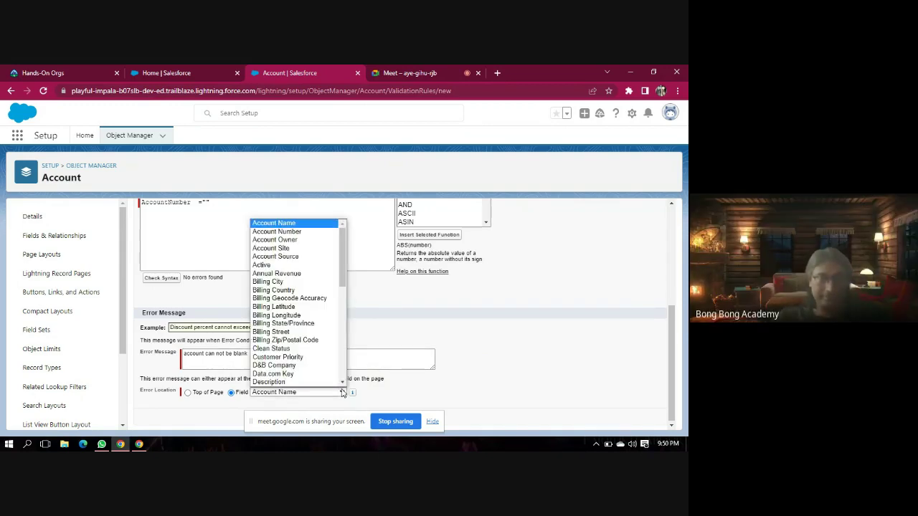
pyautogui.click(305, 232)
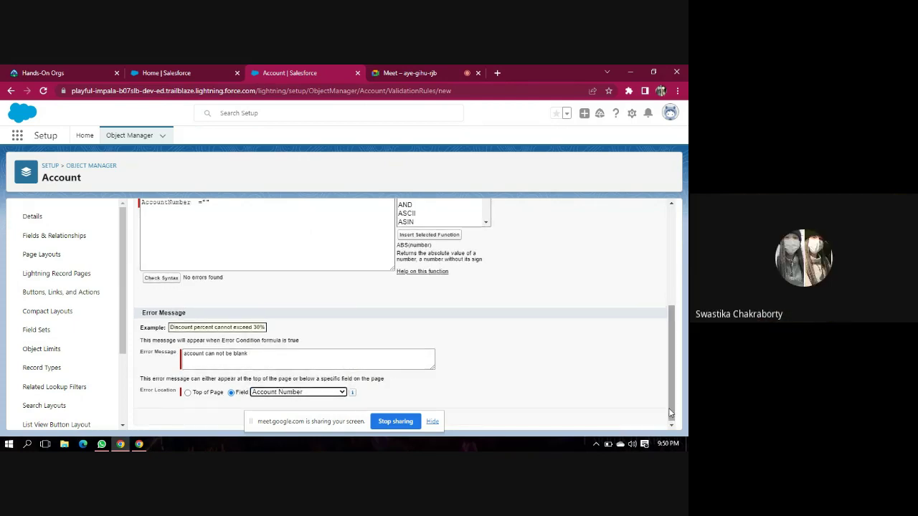
pyautogui.click(305, 417)
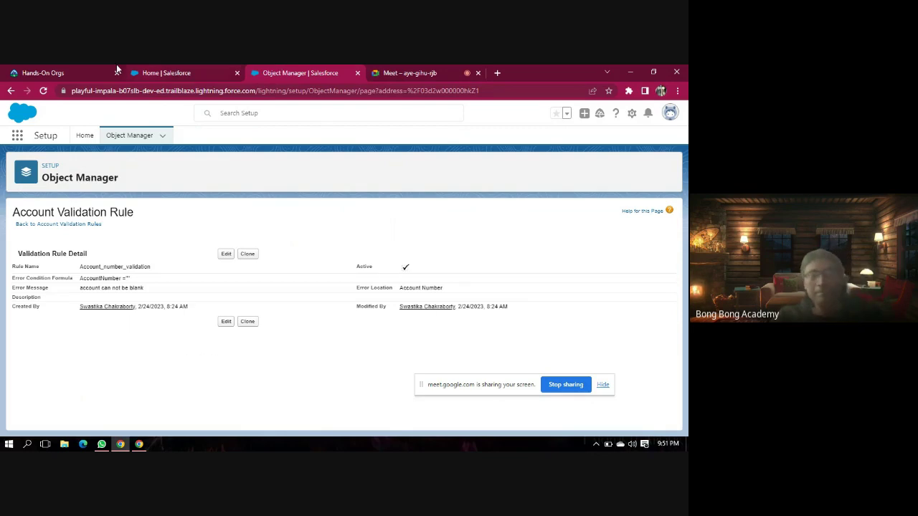
# Open a new account form from the Accounts list in the Sales app
pyautogui.click(171, 75)
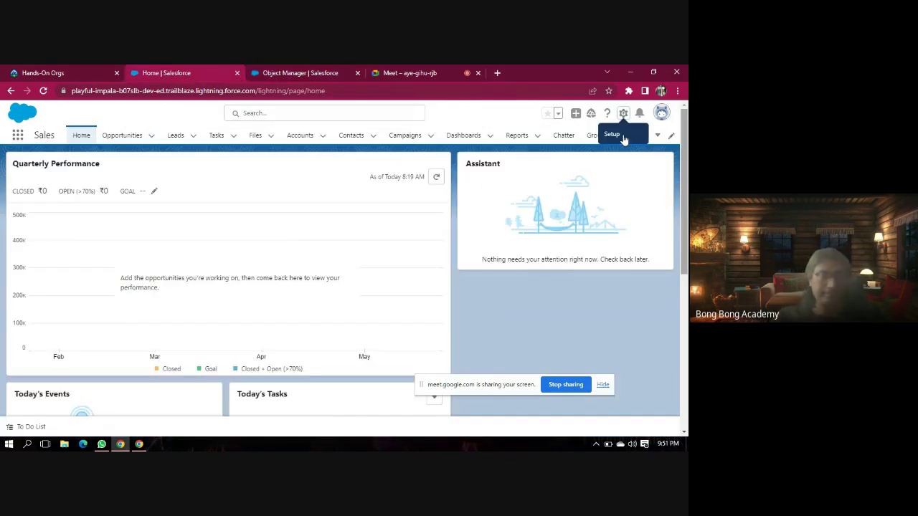
pyautogui.click(302, 135)
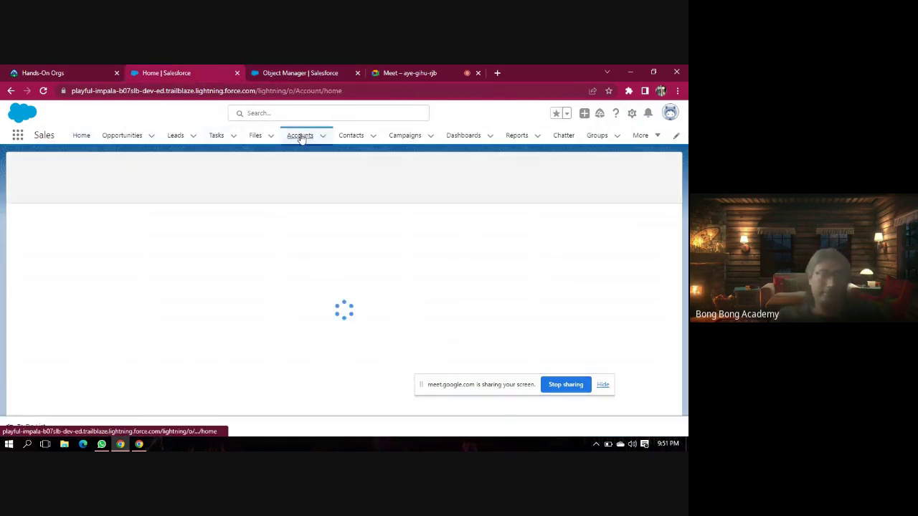
pyautogui.click(621, 170)
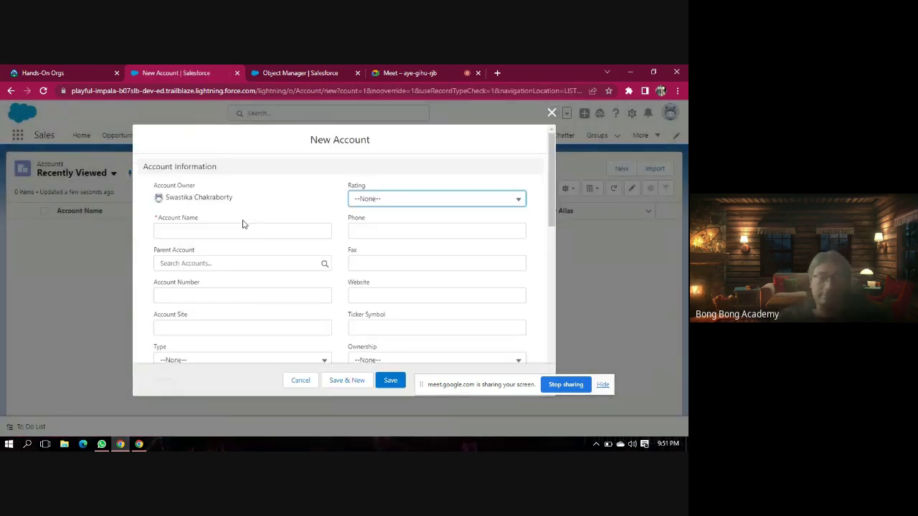
# Name the test account "Approve New Account", leave its account number blank and try to save it
pyautogui.click(231, 292)
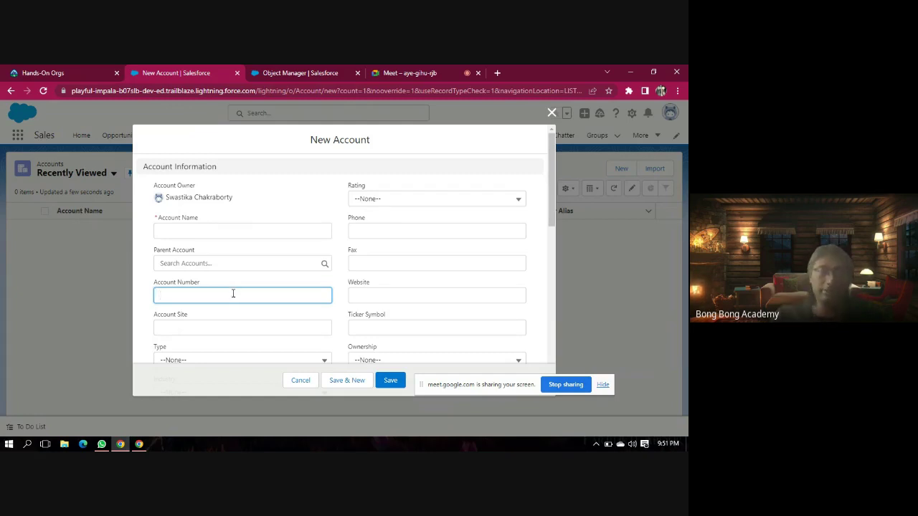
pyautogui.click(184, 231)
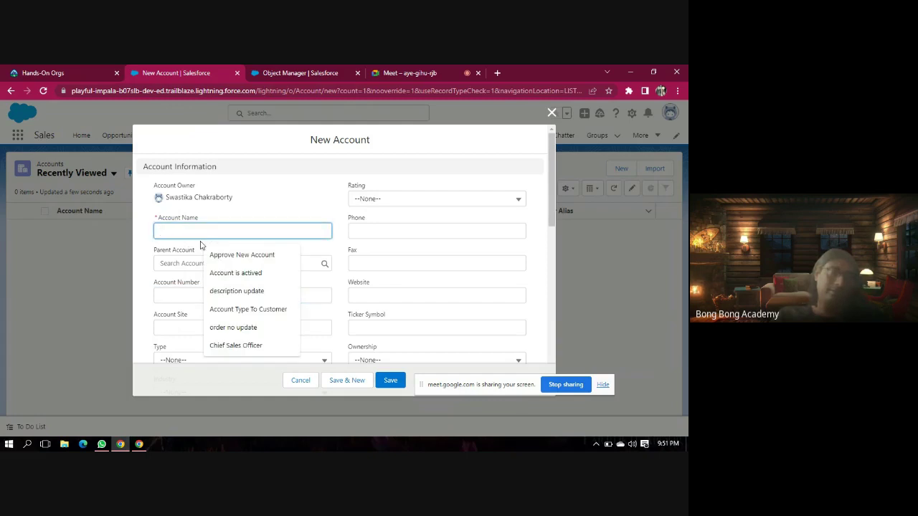
pyautogui.click(205, 255)
pyautogui.scroll(-10, 346, 302)
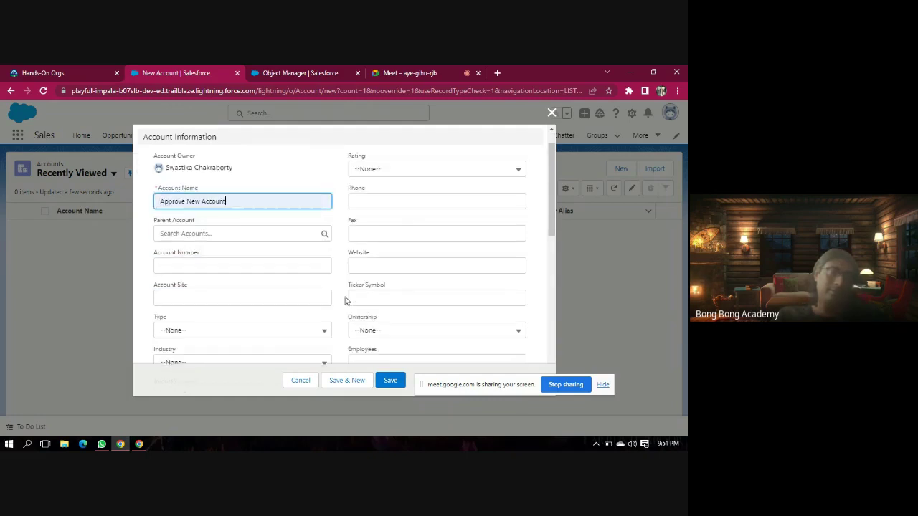
pyautogui.scroll(-1, 350, 316)
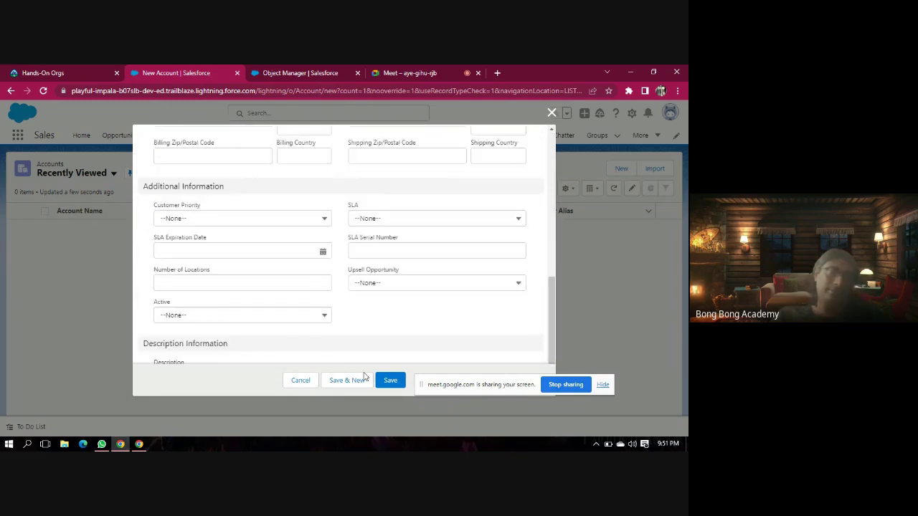
pyautogui.click(391, 382)
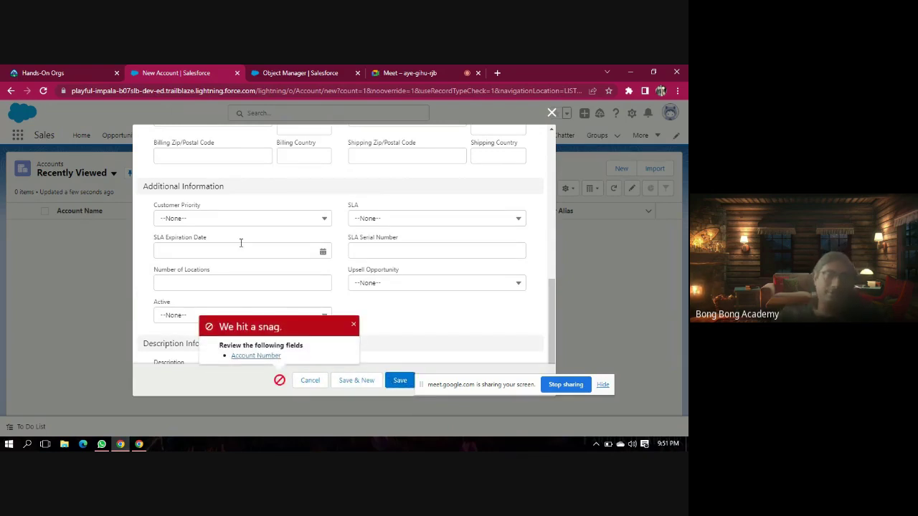
# Examine the error shown at the Account Number field and close the new account form without saving
pyautogui.scroll(-1, 244, 248)
pyautogui.scroll(5, 244, 248)
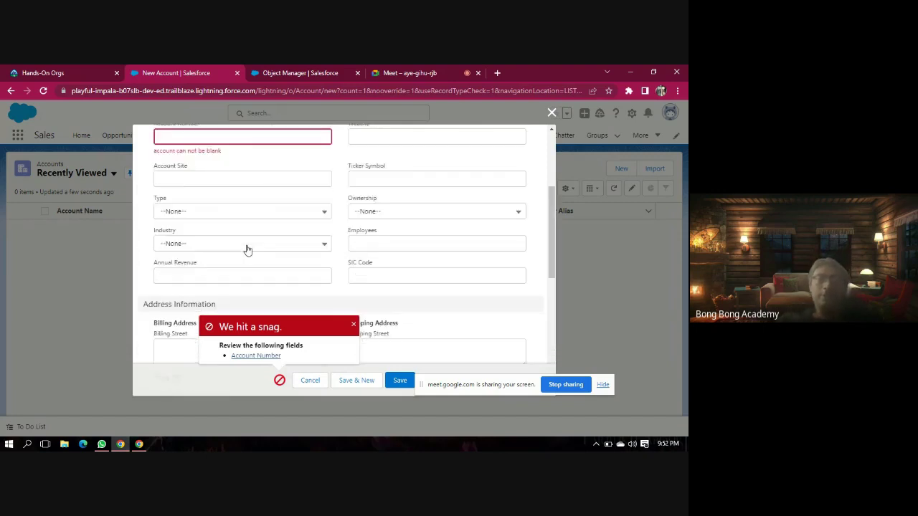
pyautogui.scroll(3, 247, 246)
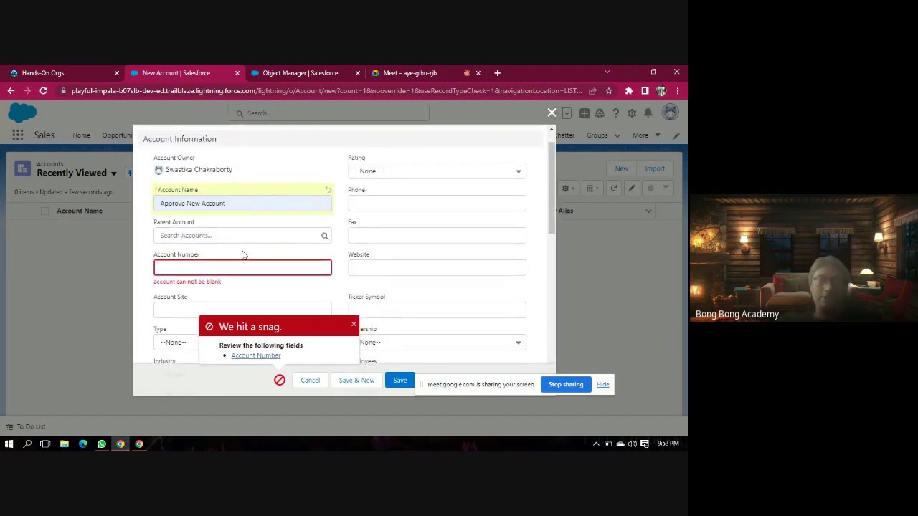
pyautogui.click(210, 269)
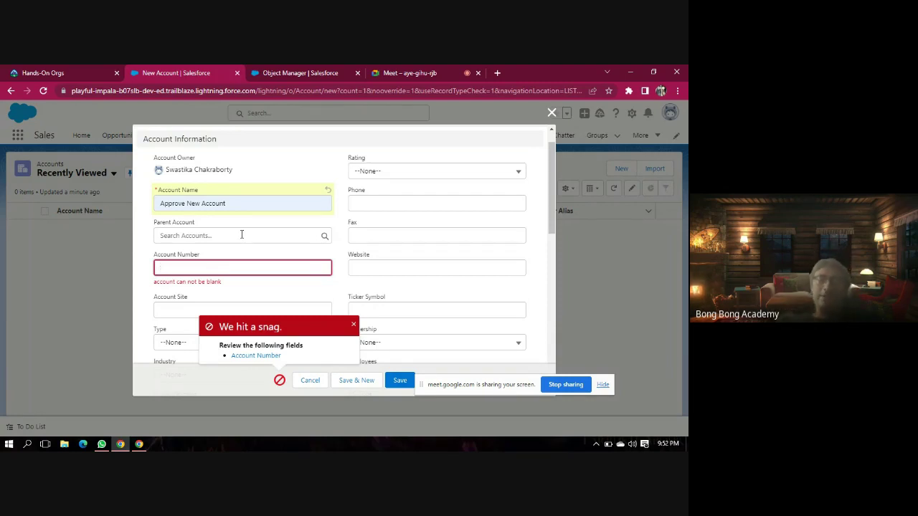
pyautogui.click(552, 114)
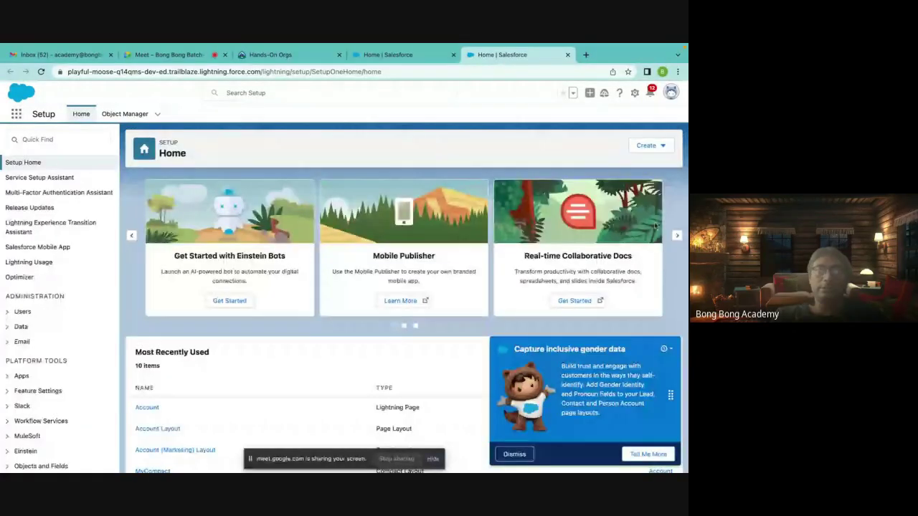
# In the other Salesforce org's Setup, start a new validation rule on the Account object
pyautogui.click(125, 114)
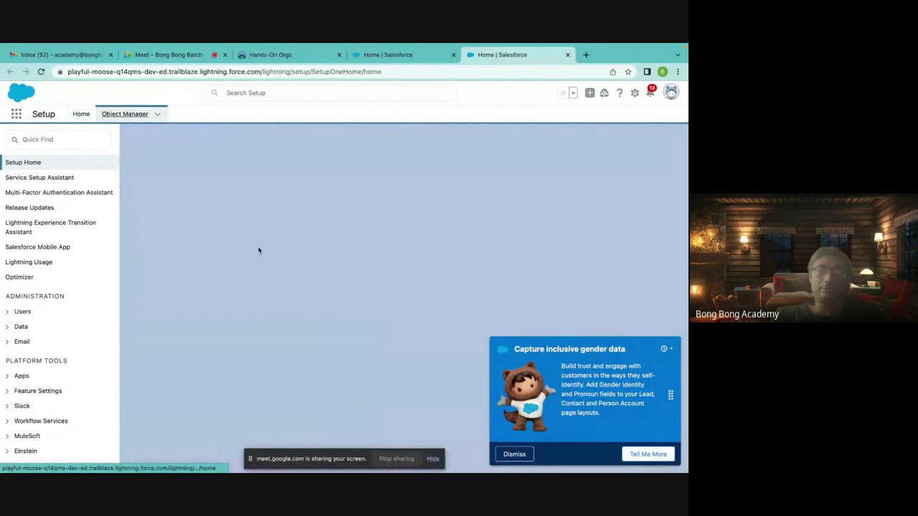
pyautogui.click(615, 154)
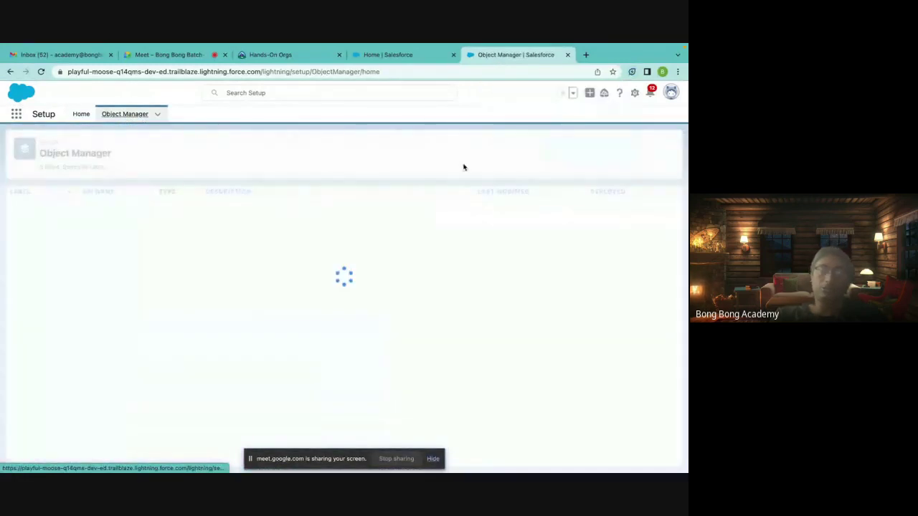
pyautogui.click(27, 205)
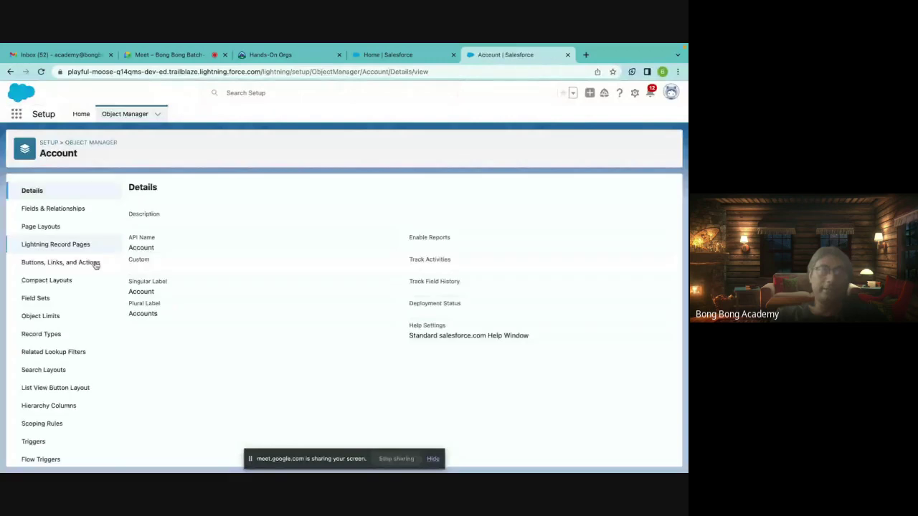
pyautogui.scroll(-2, 76, 359)
pyautogui.click(58, 452)
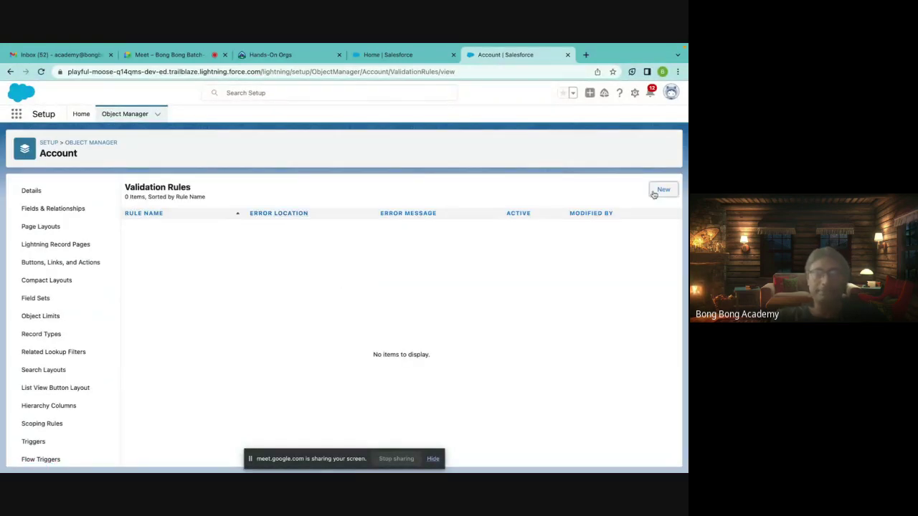
pyautogui.click(662, 191)
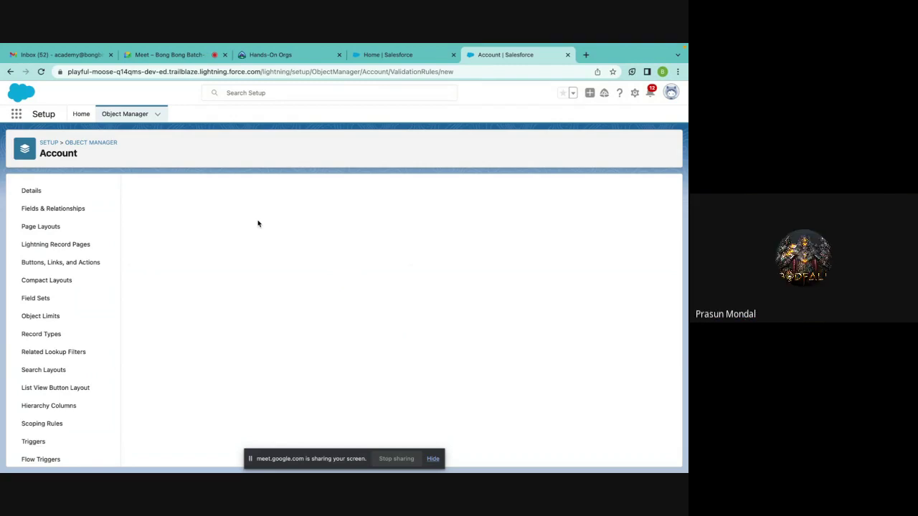
# Name the new validation rule "AccountNumber Blank Check"
pyautogui.click(216, 250)
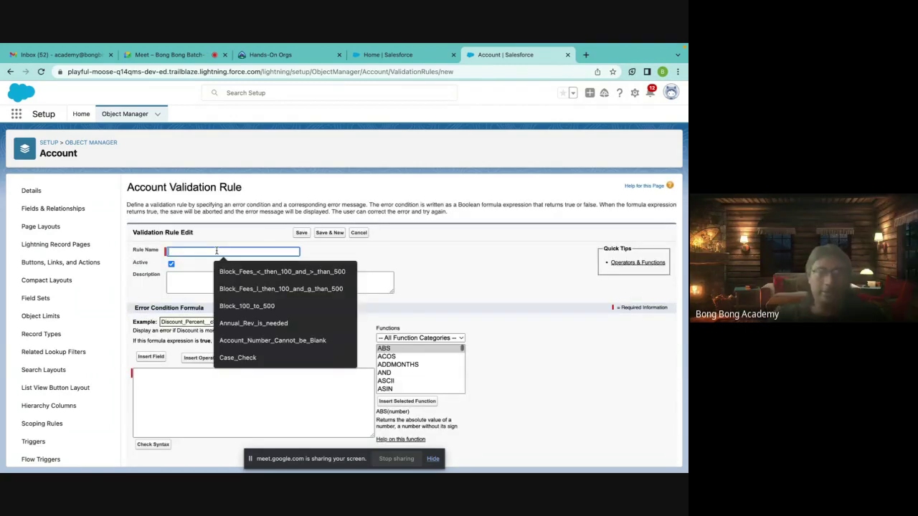
pyautogui.write('Account')
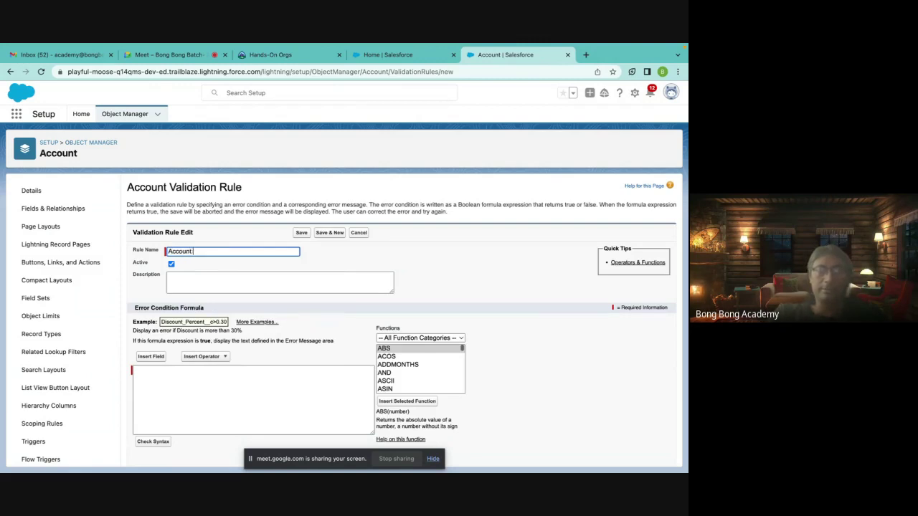
pyautogui.press('BackSpace')
pyautogui.write('NUmb')
pyautogui.press('BackSpace')
pyautogui.press('BackSpace')
pyautogui.press('BackSpace')
pyautogui.write('umber Check')
pyautogui.press('BackSpace')
pyautogui.press('BackSpace')
pyautogui.press('BackSpace')
pyautogui.press('BackSpace')
pyautogui.press('BackSpace')
pyautogui.write('Null')
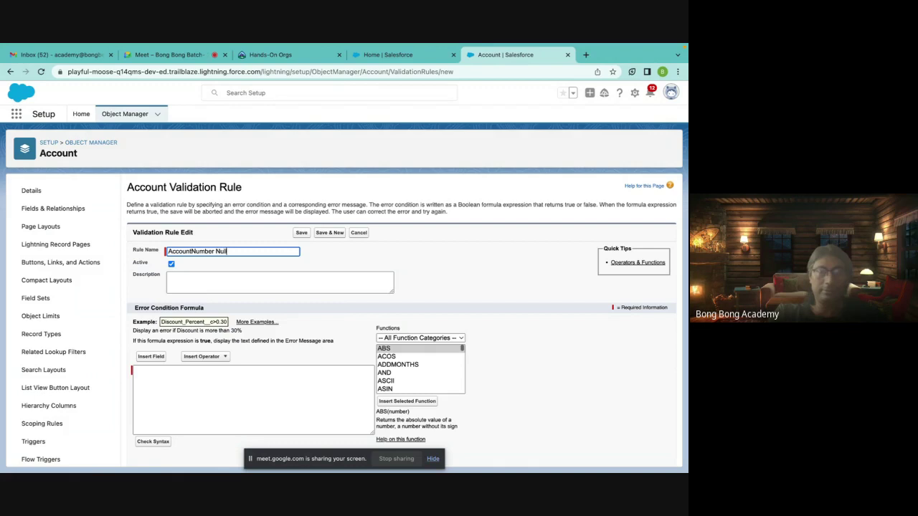
pyautogui.press('BackSpace')
pyautogui.press('BackSpace')
pyautogui.press('BackSpace')
pyautogui.press('BackSpace')
pyautogui.write('Blank Ch')
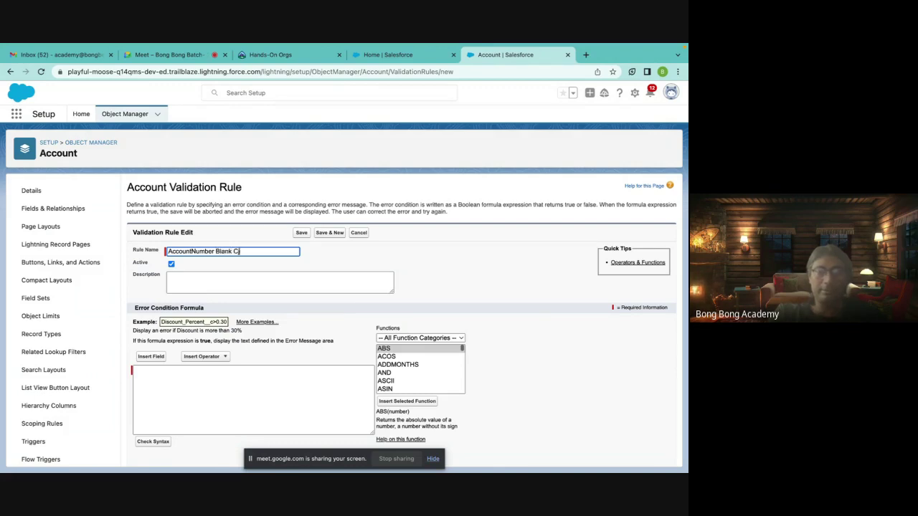
pyautogui.write('eck')
pyautogui.click(204, 281)
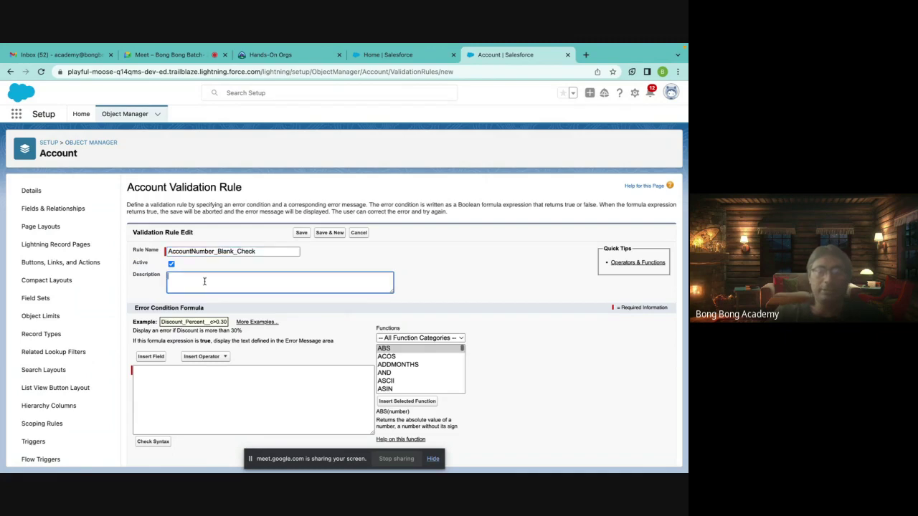
pyautogui.doubleClick(190, 253)
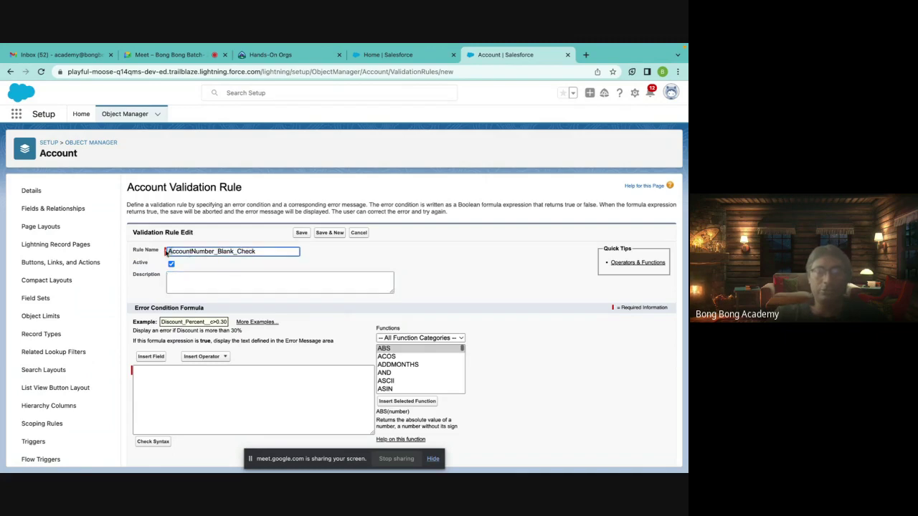
pyautogui.click(216, 253)
pyautogui.click(260, 252)
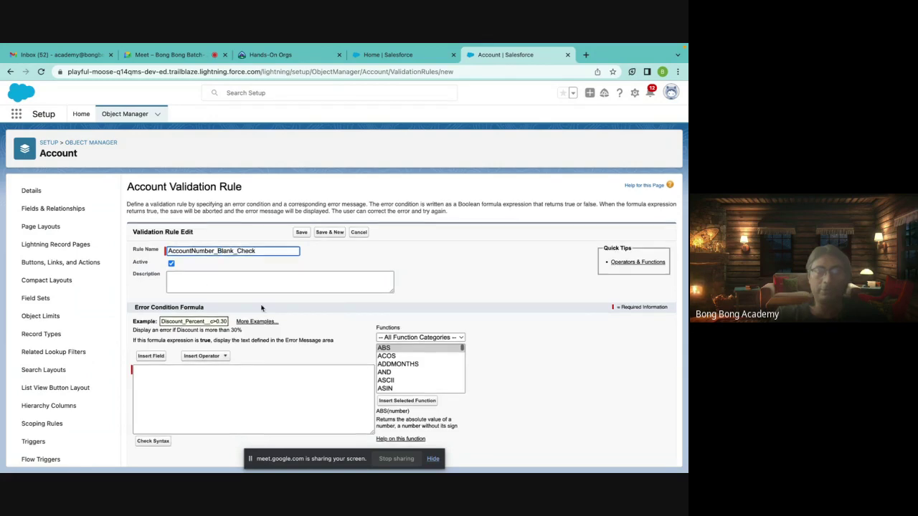
pyautogui.scroll(-2, 250, 308)
pyautogui.click(150, 294)
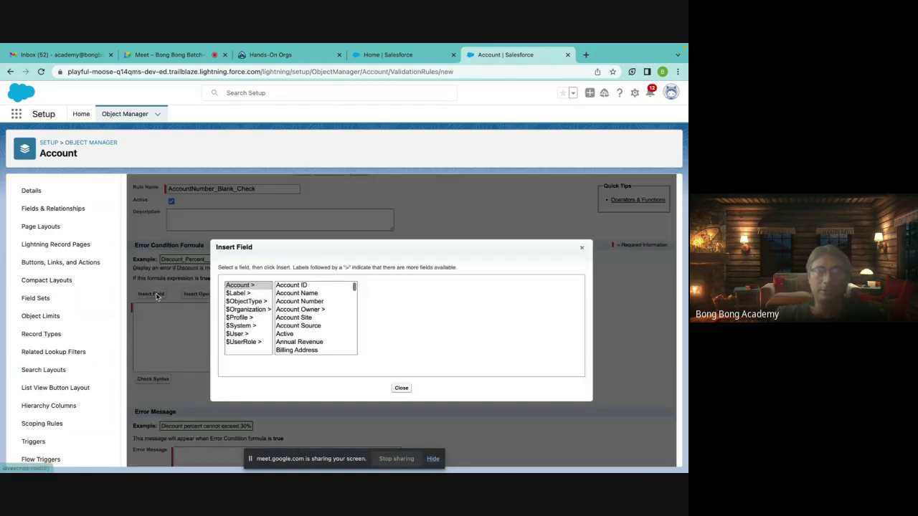
pyautogui.click(401, 391)
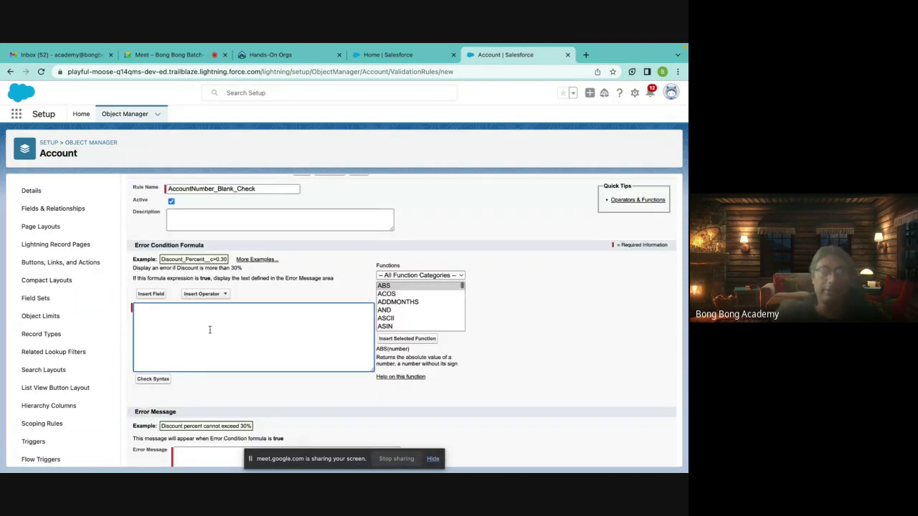
# Filter the formula functions to the Logical category and insert ISBLANK into the error condition formula
pyautogui.click(430, 275)
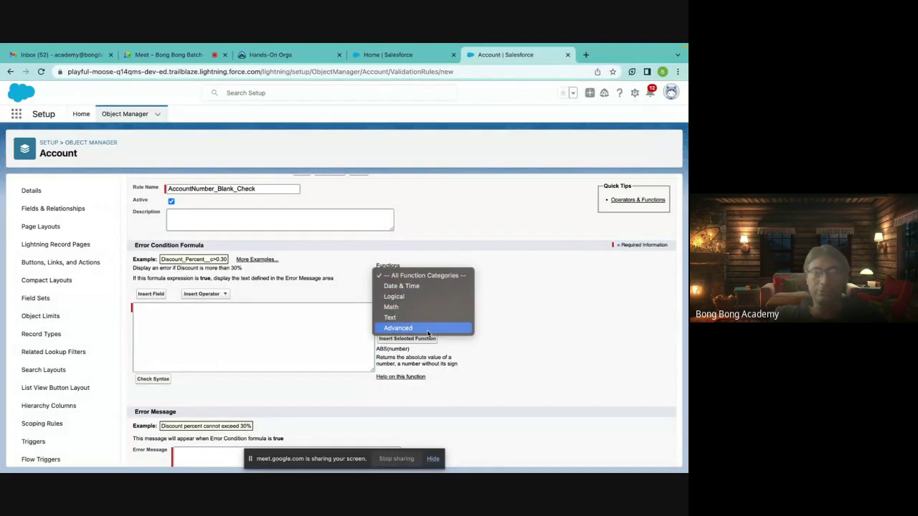
pyautogui.click(403, 296)
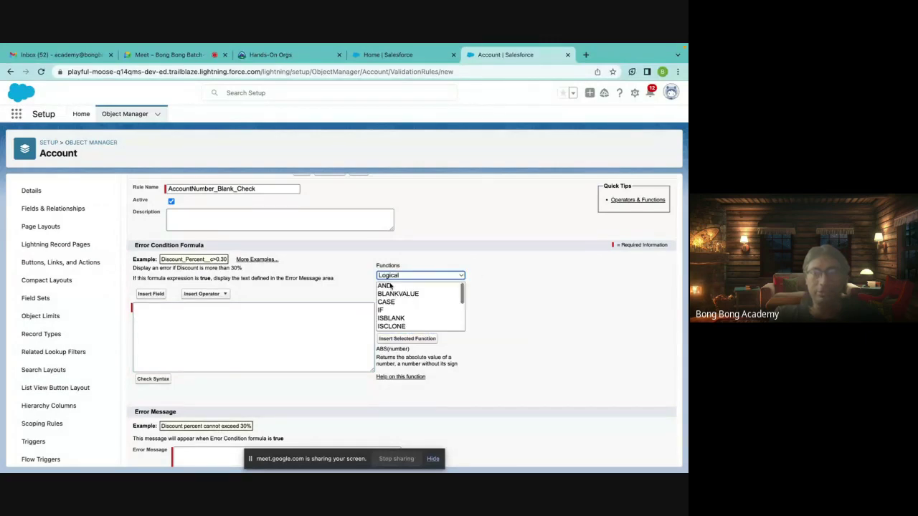
pyautogui.scroll(-2, 393, 314)
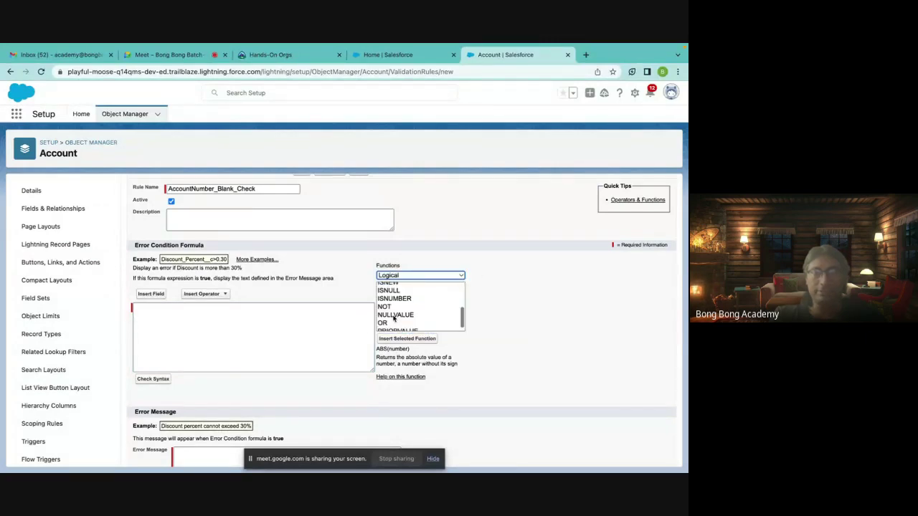
pyautogui.scroll(2, 393, 318)
pyautogui.scroll(-3, 393, 318)
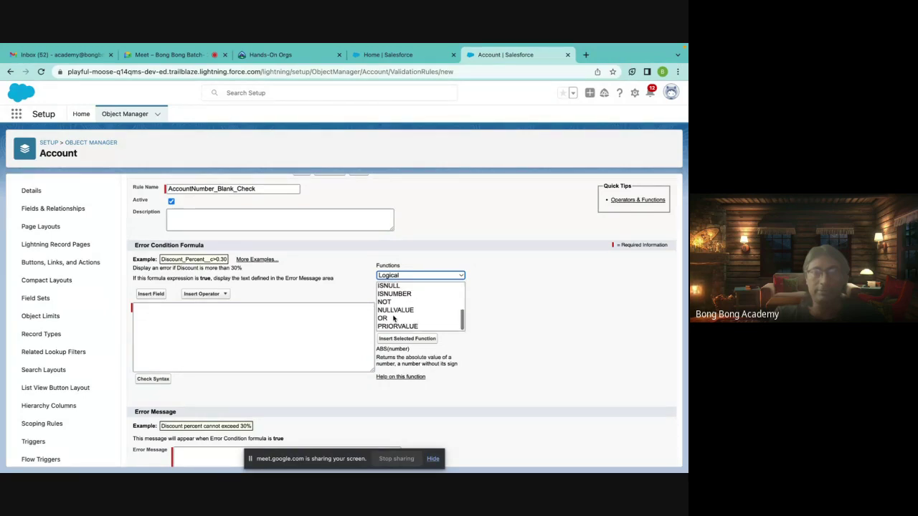
pyautogui.scroll(3, 393, 318)
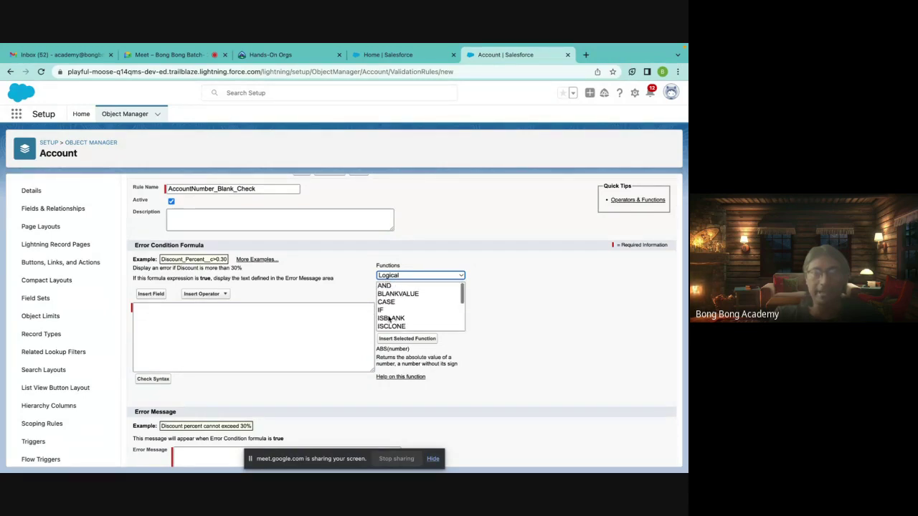
pyautogui.click(393, 319)
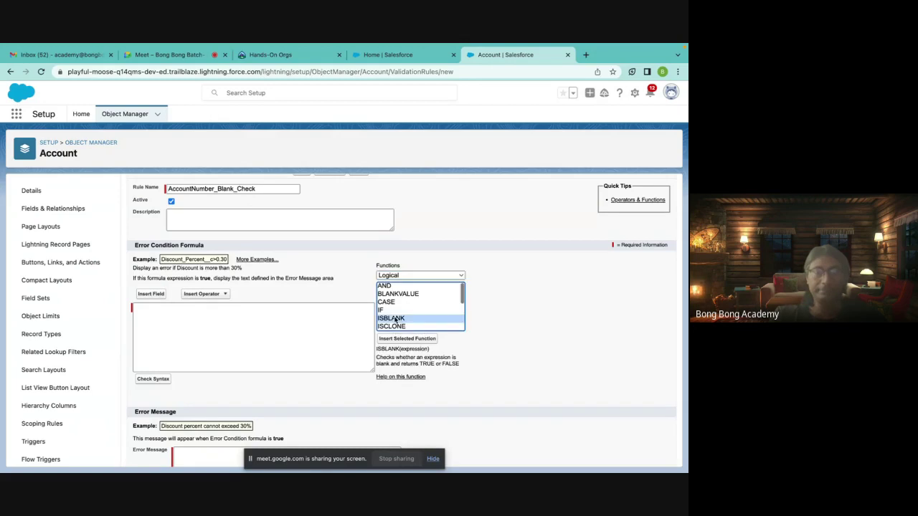
pyautogui.doubleClick(393, 318)
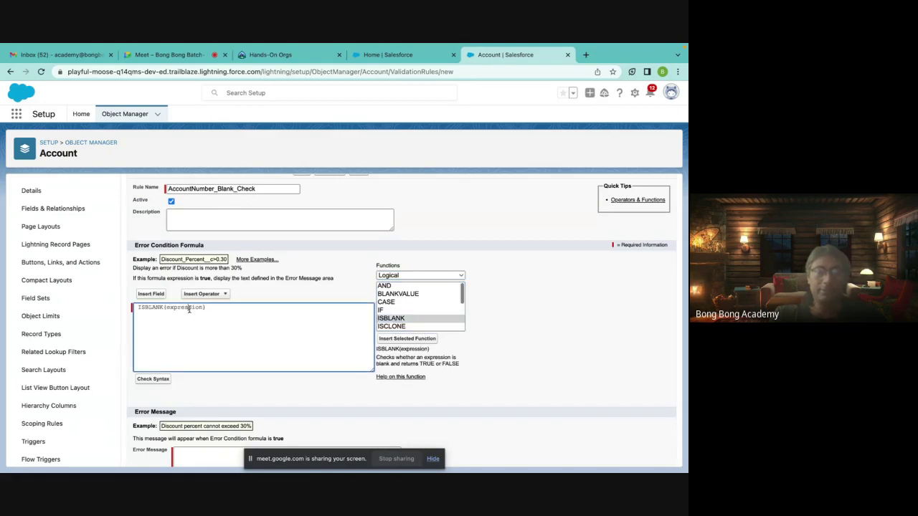
# Replace the expression placeholder inside ISBLANK with the Account Number field
pyautogui.doubleClick(189, 309)
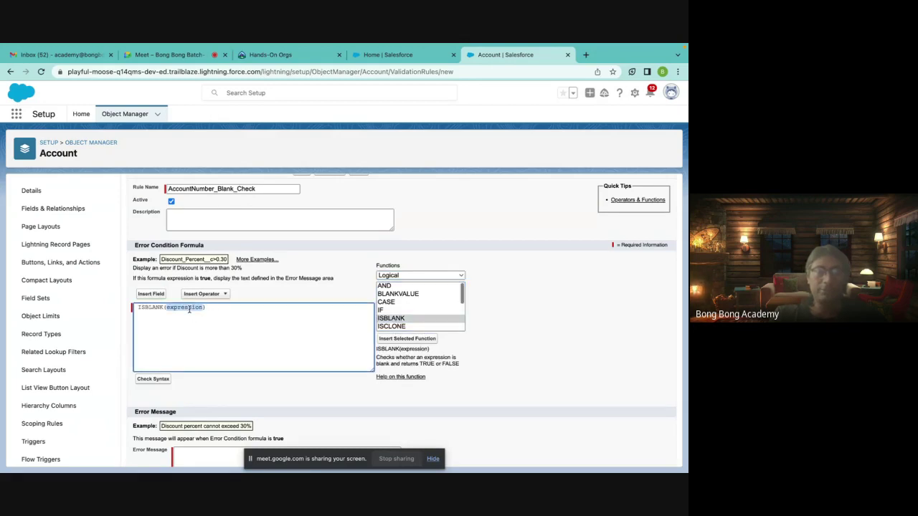
pyautogui.click(192, 349)
pyautogui.doubleClick(185, 309)
pyautogui.click(152, 294)
pyautogui.scroll(-3, 329, 344)
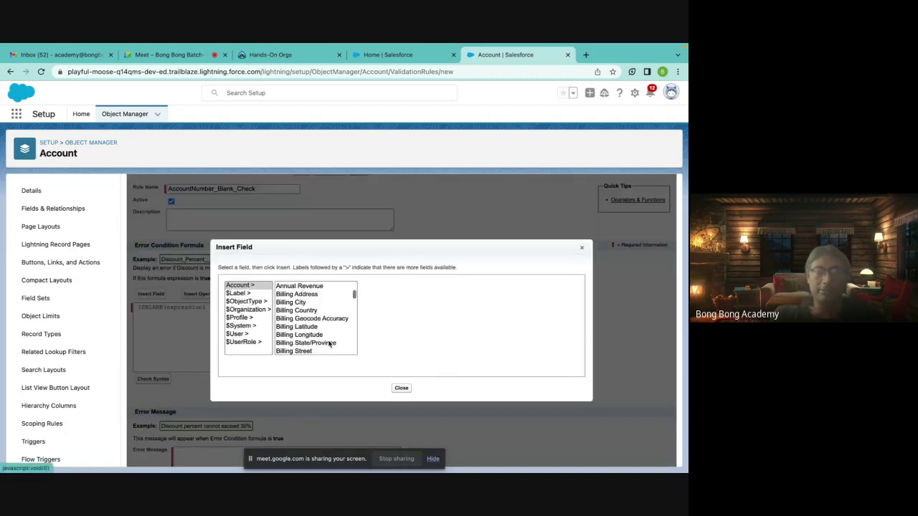
pyautogui.scroll(-2, 330, 344)
pyautogui.scroll(-3, 329, 345)
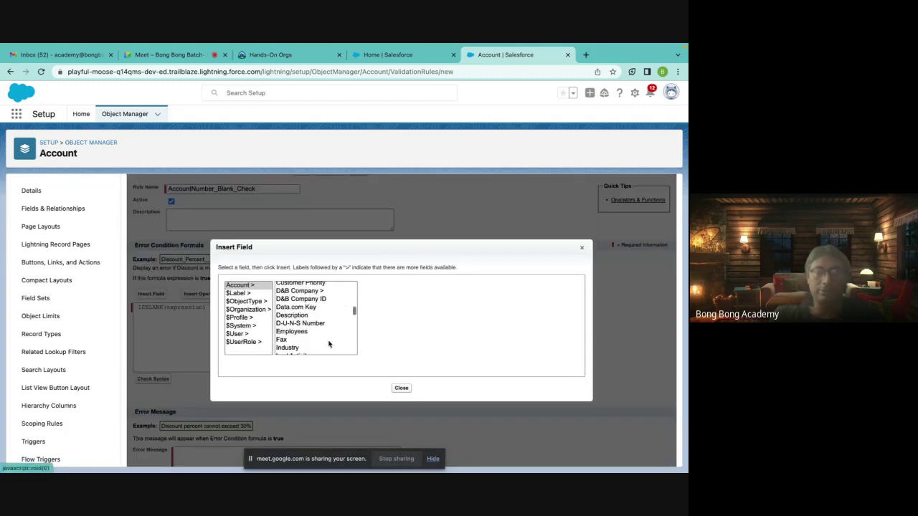
pyautogui.scroll(8, 330, 345)
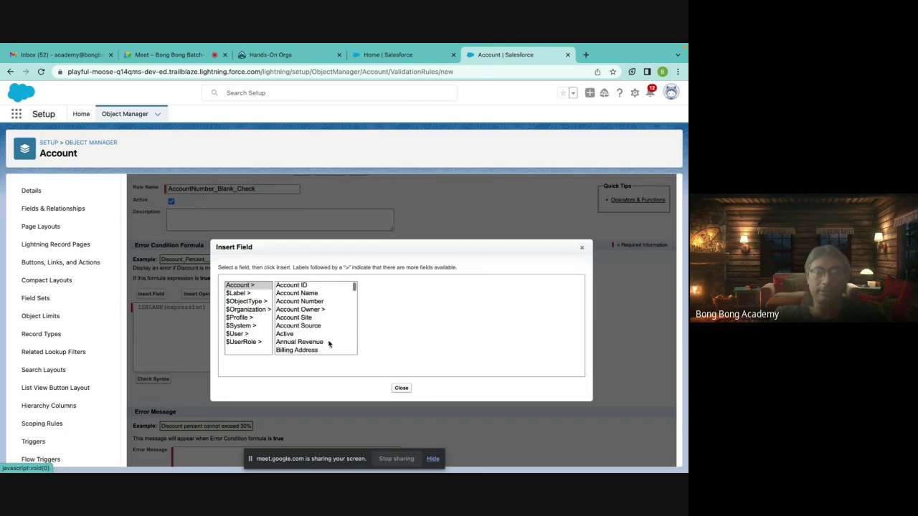
pyautogui.click(300, 301)
pyautogui.click(394, 336)
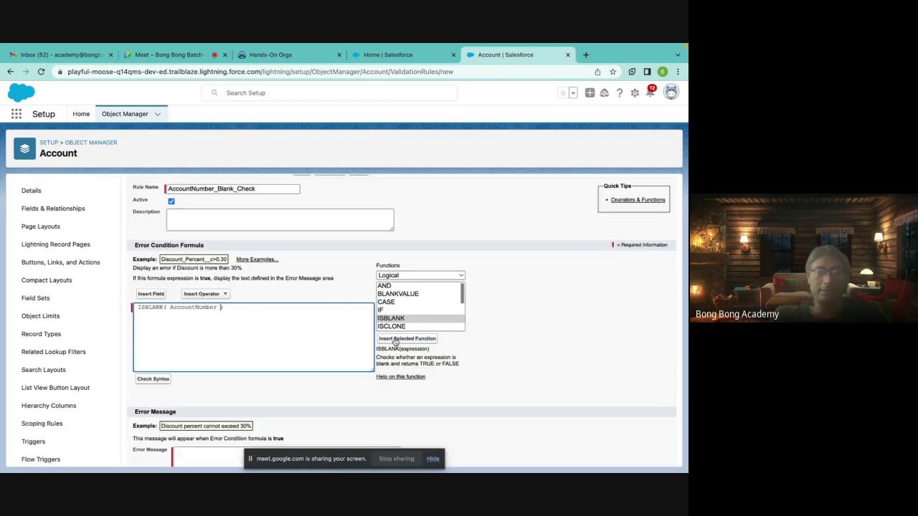
# Enter the error message "AccountNumber Is Mandatory", locate it at the Account Name field and save the validation rule
pyautogui.scroll(-2, 221, 352)
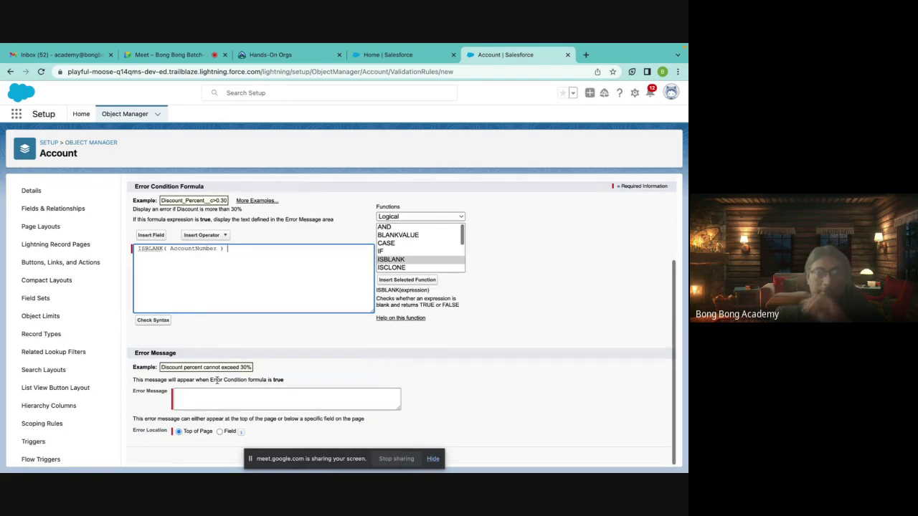
pyautogui.click(208, 393)
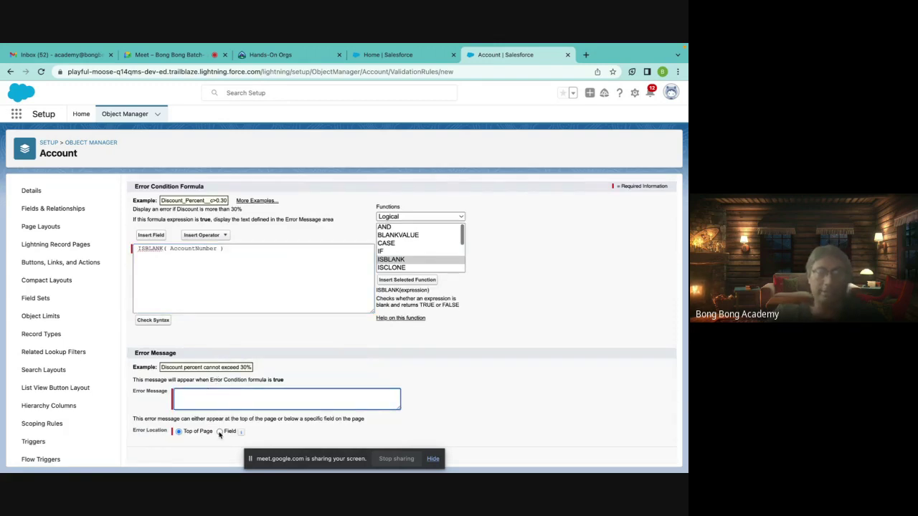
pyautogui.click(220, 432)
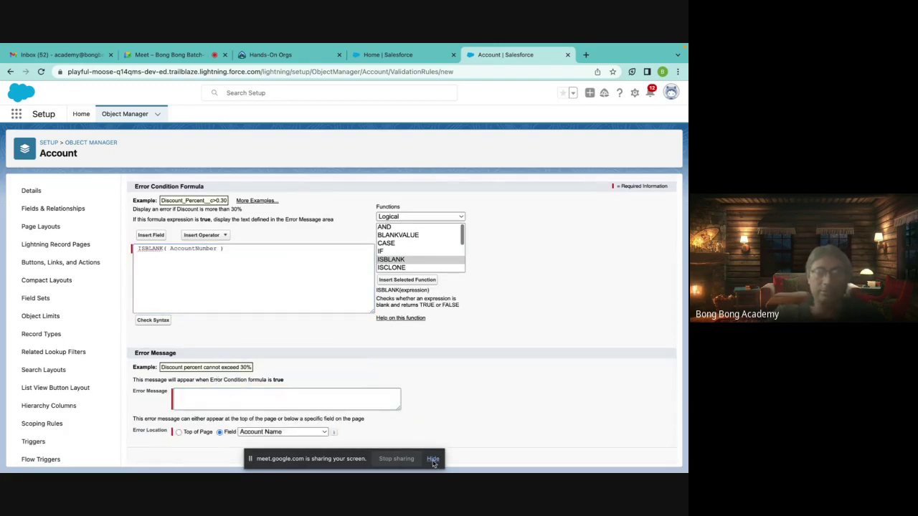
pyautogui.click(433, 460)
pyautogui.click(230, 401)
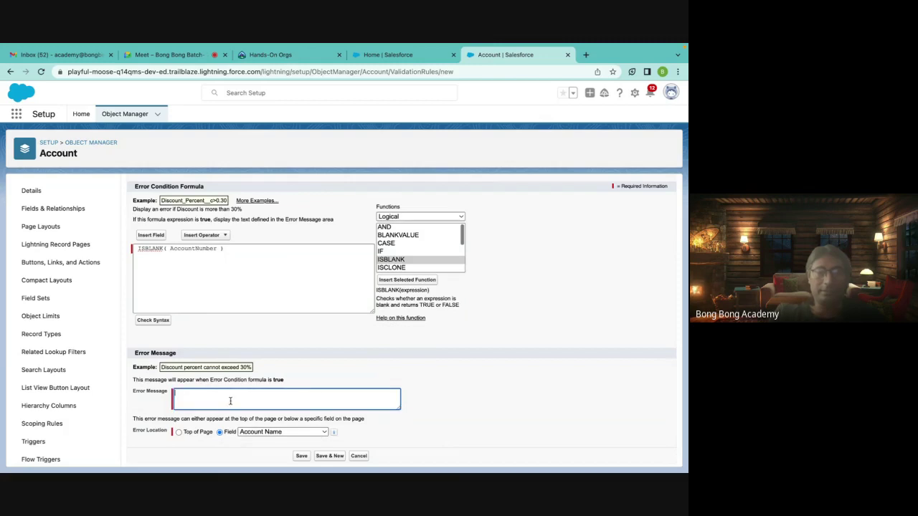
pyautogui.write('AccountNumber Is Mandatory')
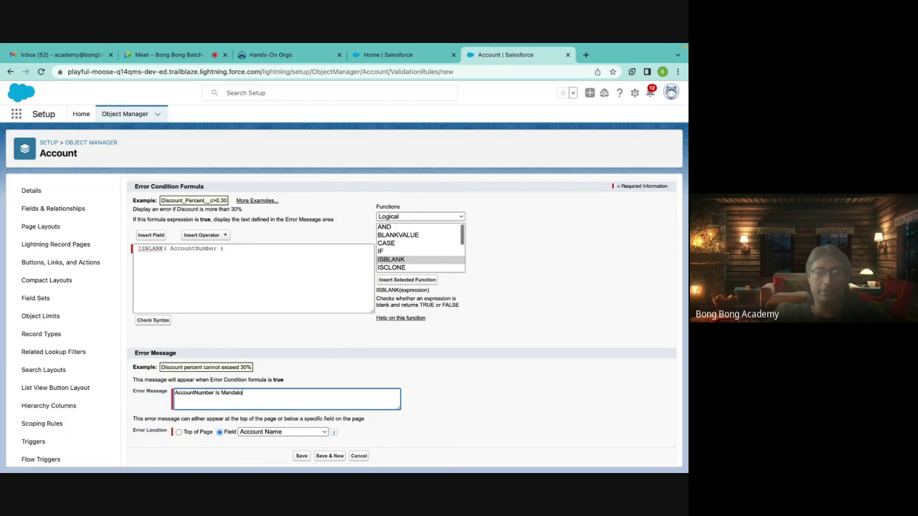
pyautogui.click(301, 456)
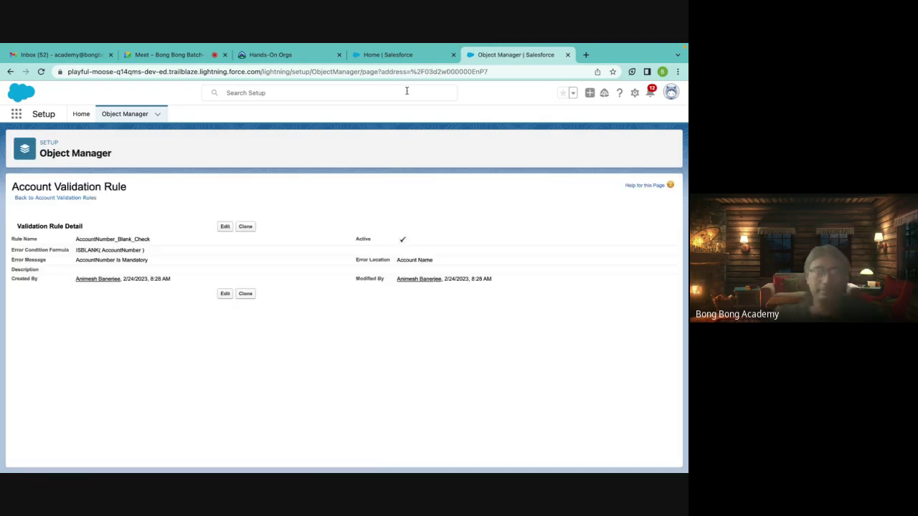
# Try to save a new account named "test" without an account number, and close the form without saving
pyautogui.click(397, 58)
pyautogui.click(197, 113)
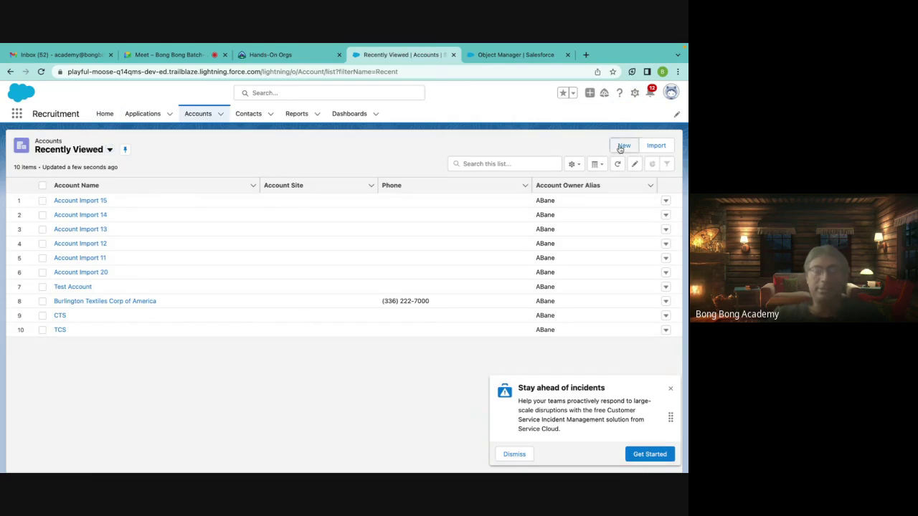
pyautogui.click(624, 145)
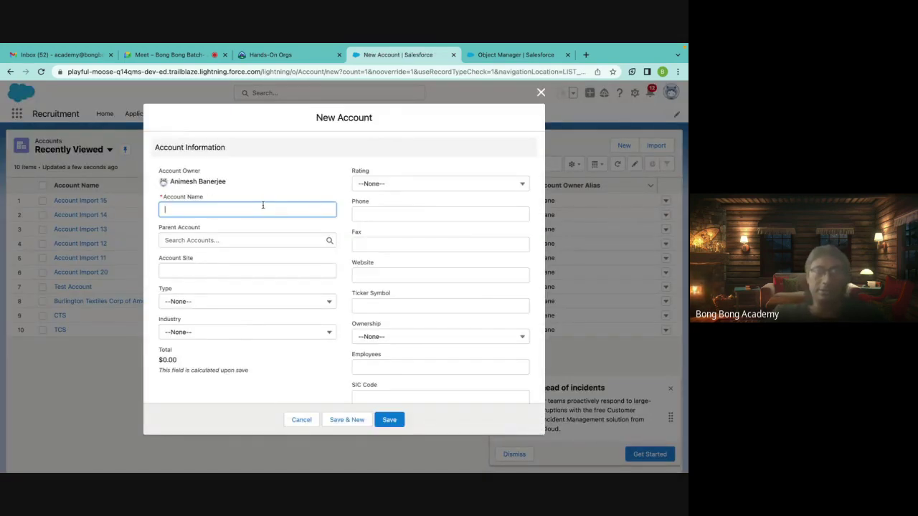
pyautogui.click(263, 205)
pyautogui.write('test')
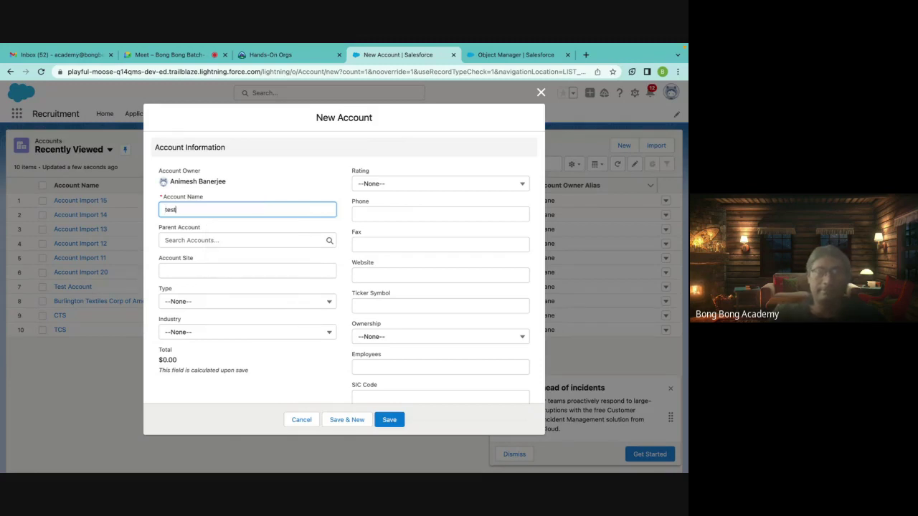
pyautogui.click(393, 419)
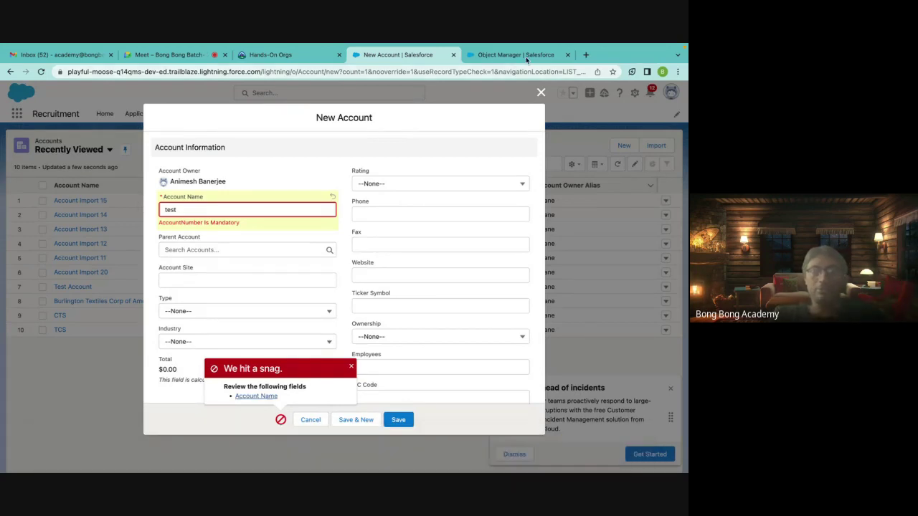
pyautogui.click(541, 92)
# Edit the validation rule to set its error location to the Account Number field and save it
pyautogui.click(497, 56)
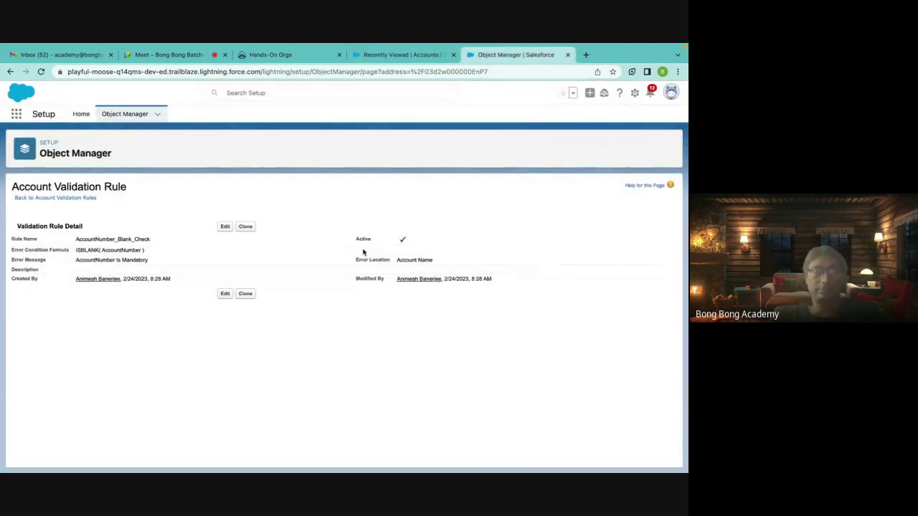
pyautogui.click(224, 227)
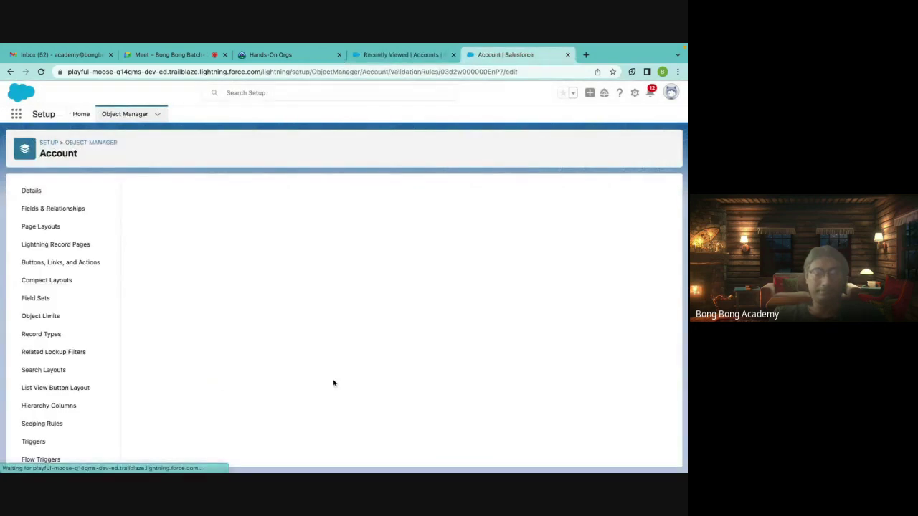
pyautogui.scroll(-2, 334, 384)
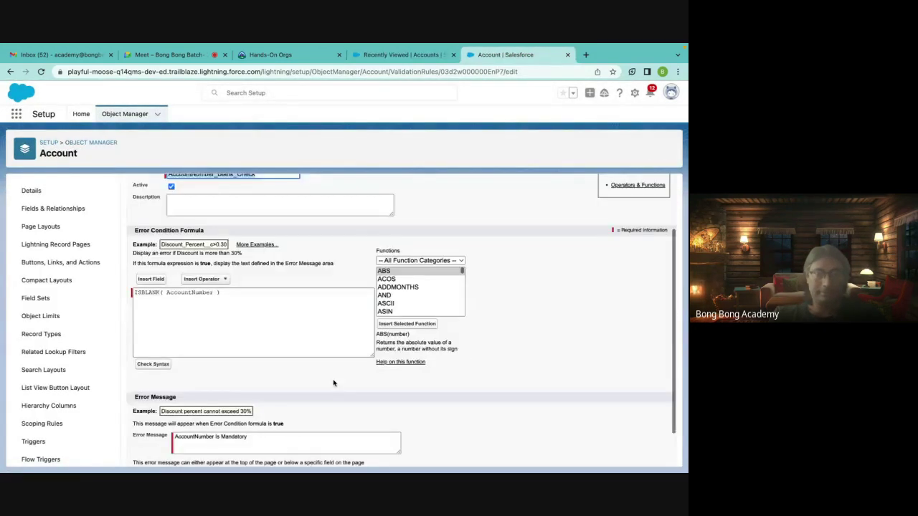
pyautogui.scroll(-1, 312, 445)
pyautogui.click(315, 428)
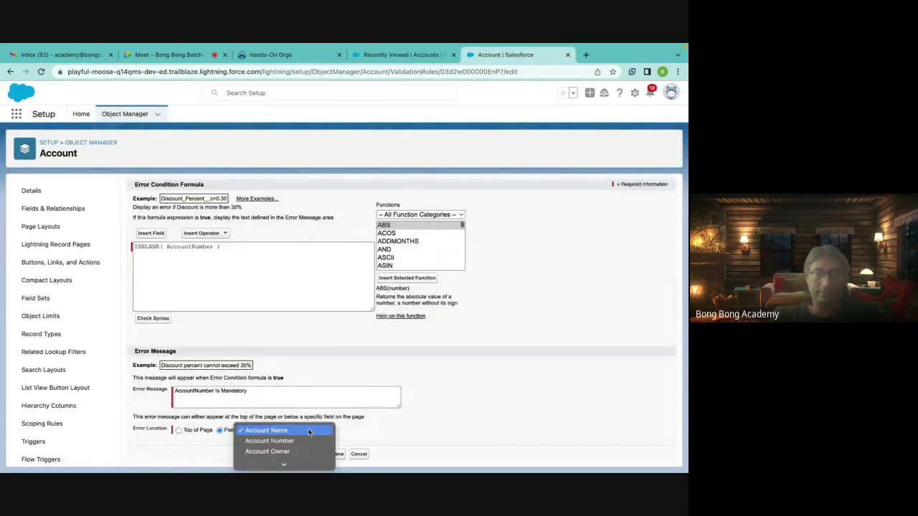
pyautogui.click(301, 441)
pyautogui.click(304, 454)
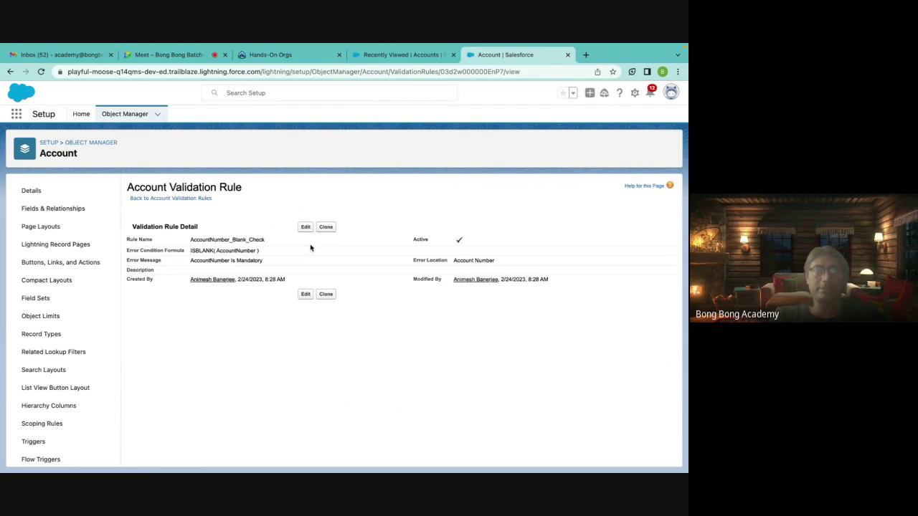
# Edit the validation rule to set its error location to Top of Page and save it
pyautogui.click(305, 227)
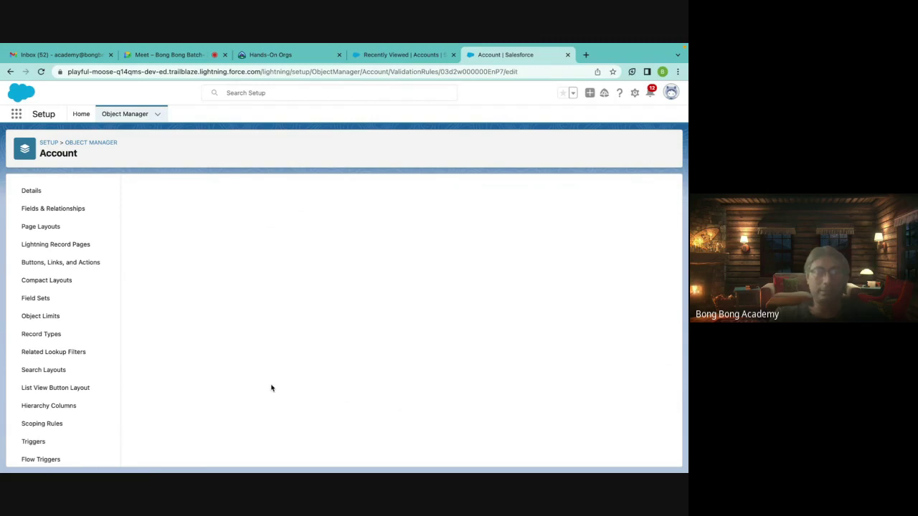
pyautogui.scroll(-3, 271, 388)
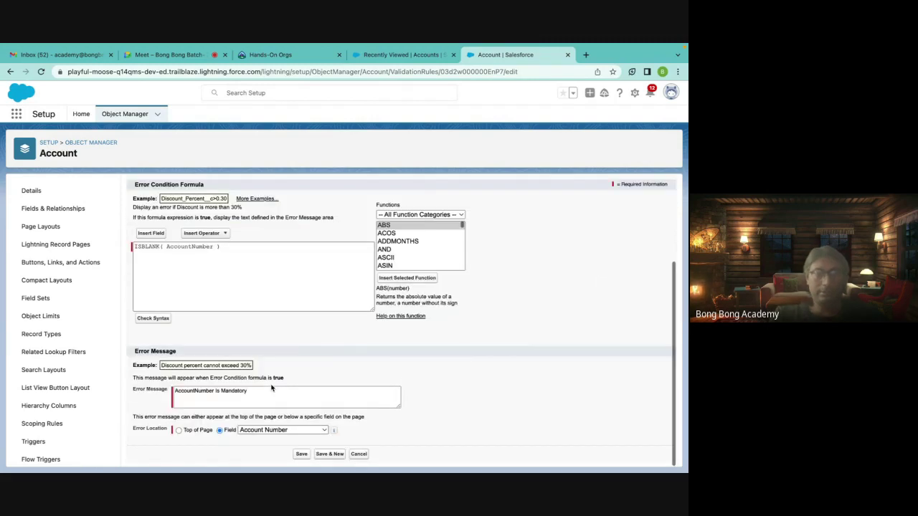
pyautogui.click(197, 430)
pyautogui.click(310, 456)
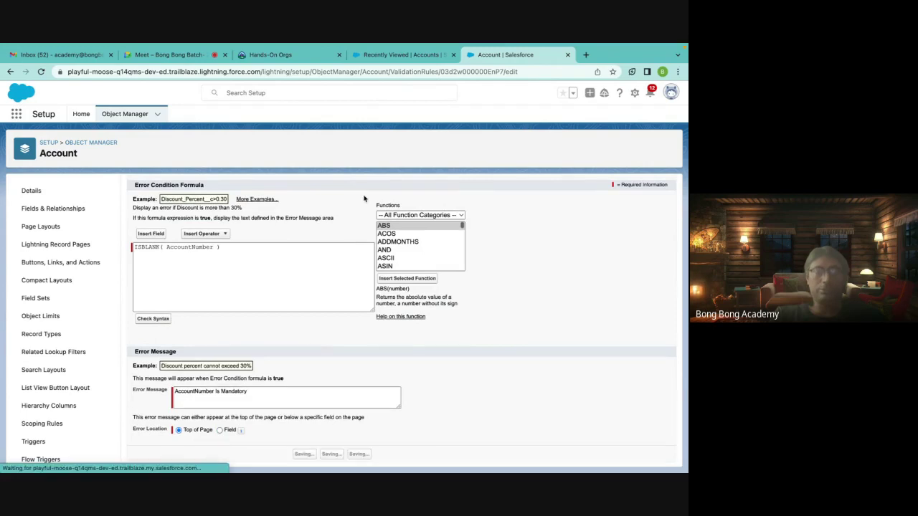
# Test the page-level error by trying to save another new account named "test" with no account number
pyautogui.click(391, 55)
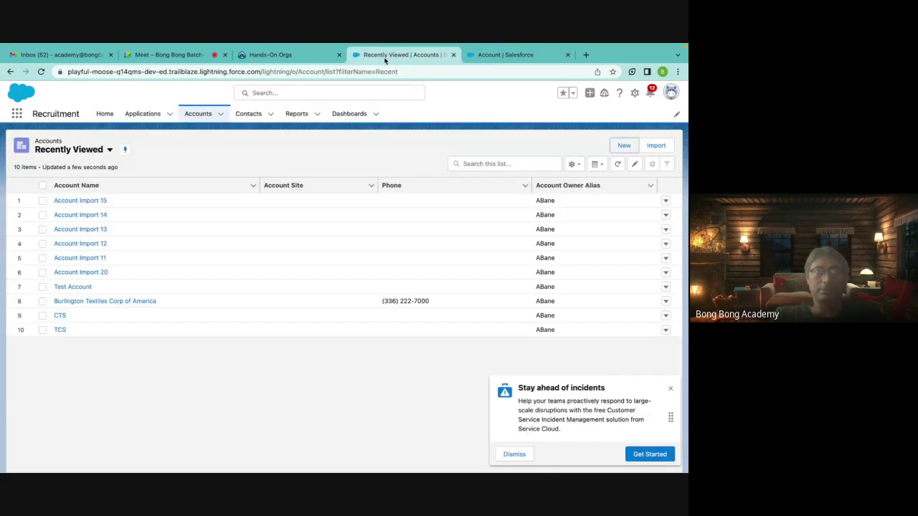
pyautogui.click(198, 115)
pyautogui.click(621, 145)
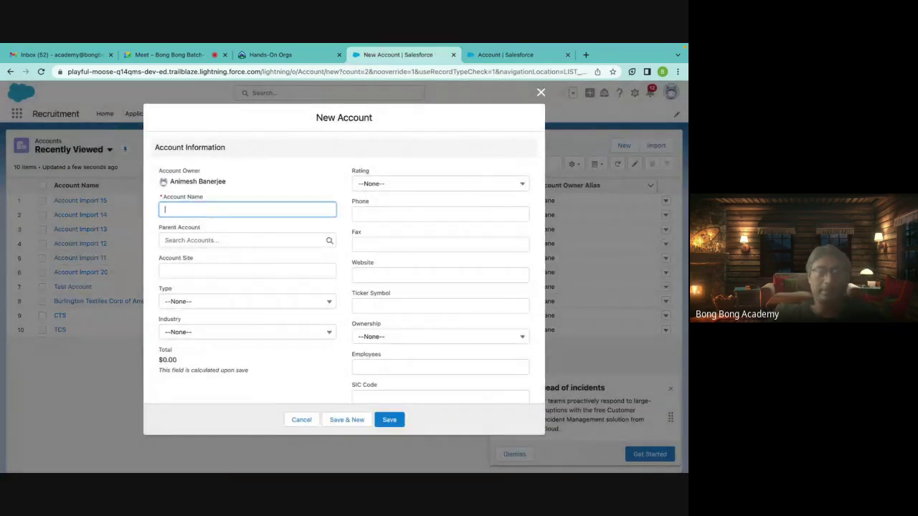
pyautogui.write('test')
pyautogui.press('Return')
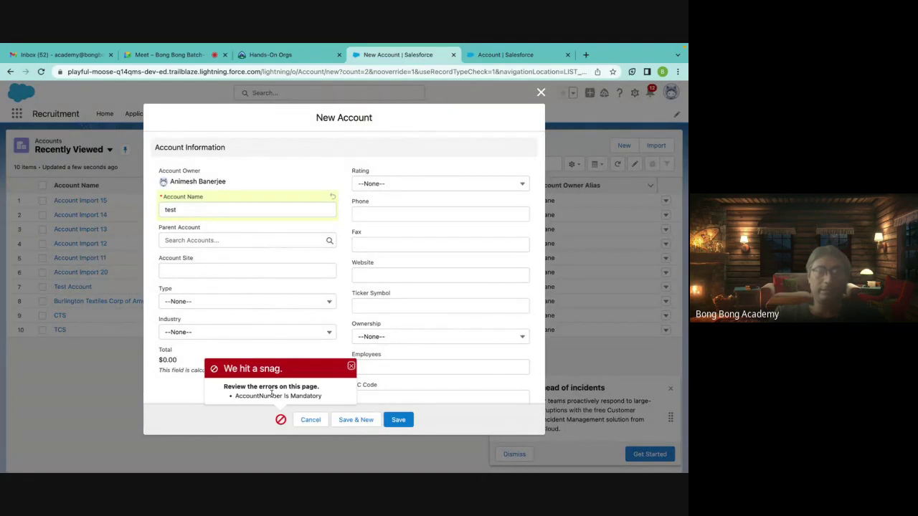
# Check the rest of the New Account form, dismiss the validation error, and close the form without saving
pyautogui.scroll(-15, 198, 396)
pyautogui.scroll(15, 228, 149)
pyautogui.click(351, 368)
pyautogui.click(541, 93)
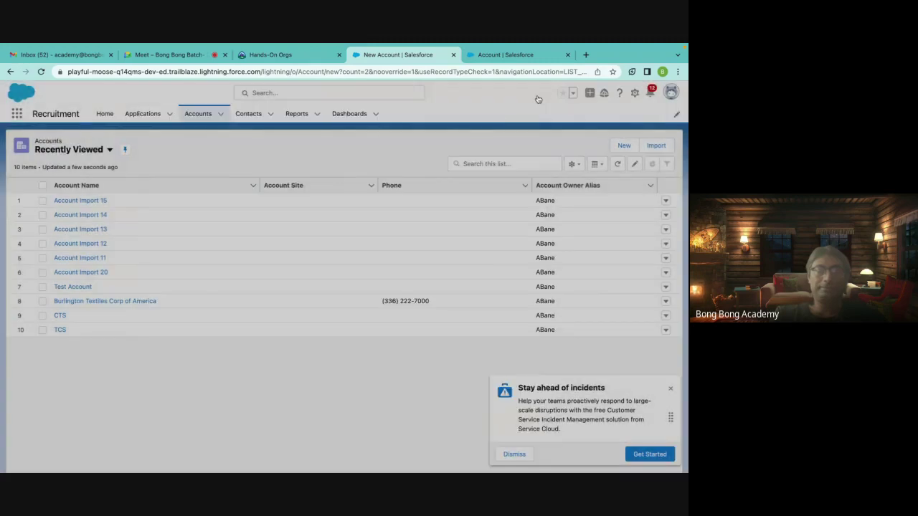
# Edit the AccountNumber_Blank_Check validation rule and clear its ISBLANK error condition formula
pyautogui.click(503, 62)
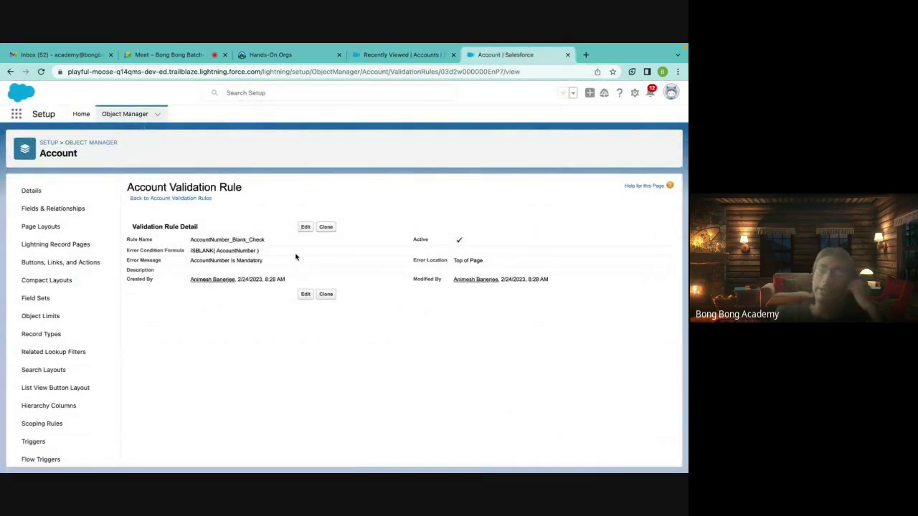
pyautogui.click(306, 227)
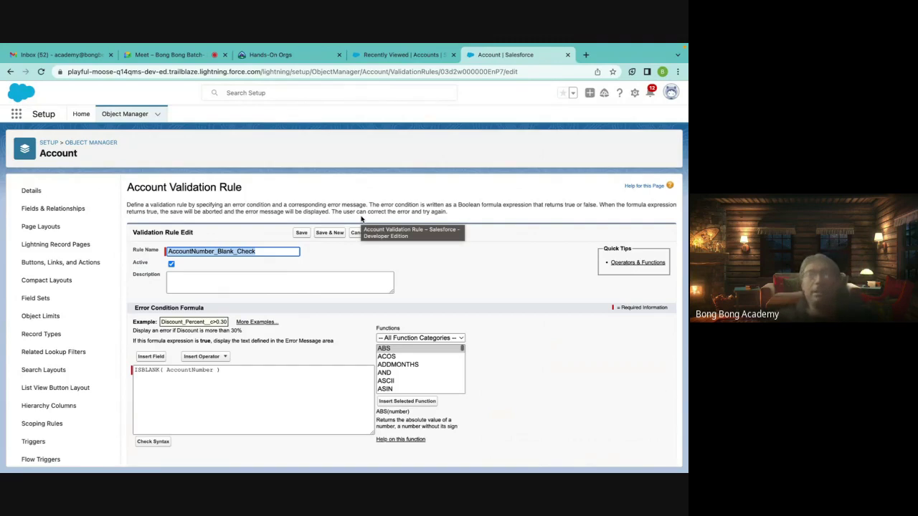
pyautogui.click(241, 370)
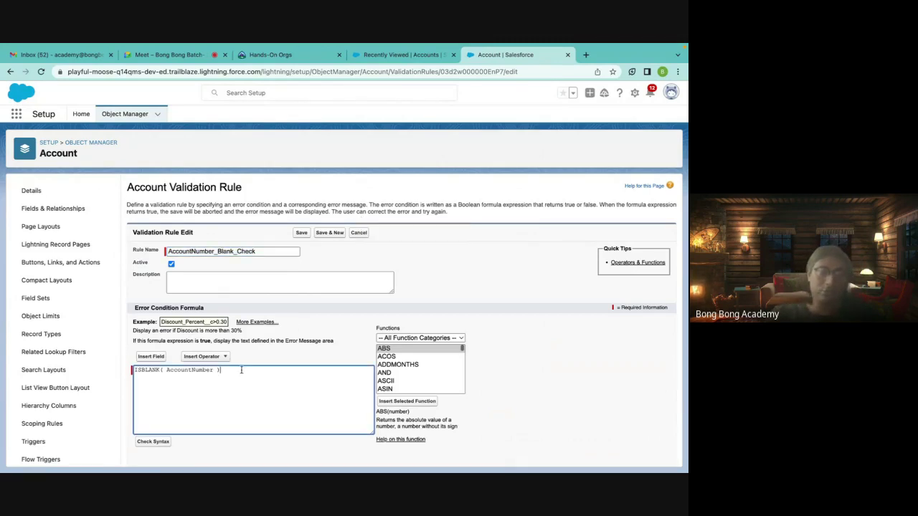
pyautogui.scroll(-2, 241, 370)
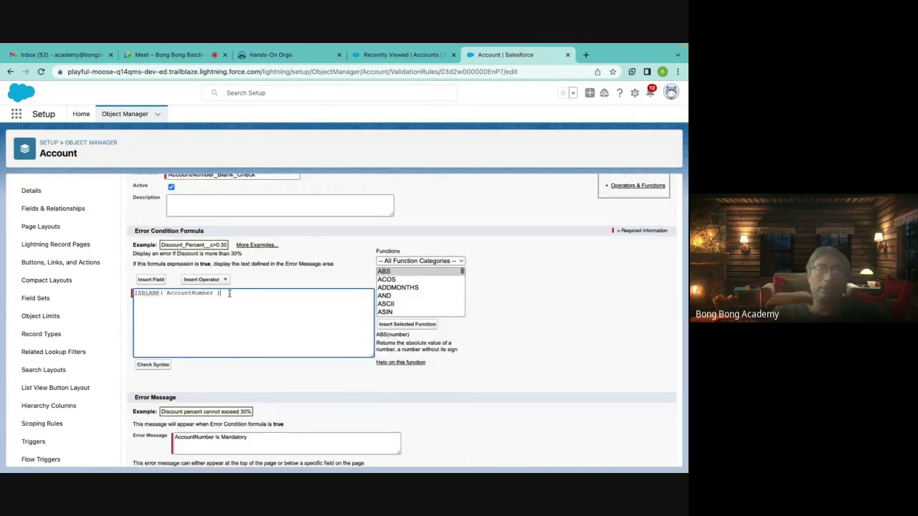
pyautogui.moveTo(229, 293); pyautogui.dragTo(60, 296)
pyautogui.press('BackSpace')
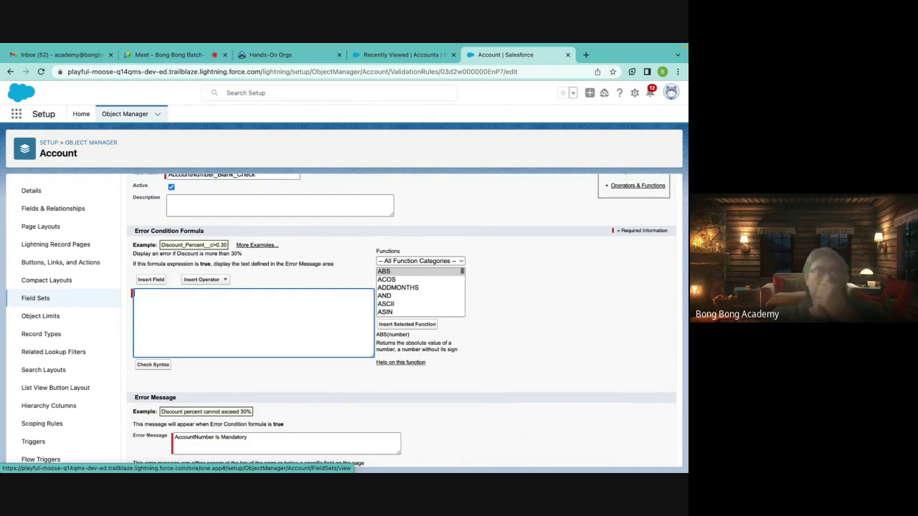
# Filter the formula functions to the Text category and insert the BEGINS function into the error condition formula
pyautogui.scroll(2, 226, 300)
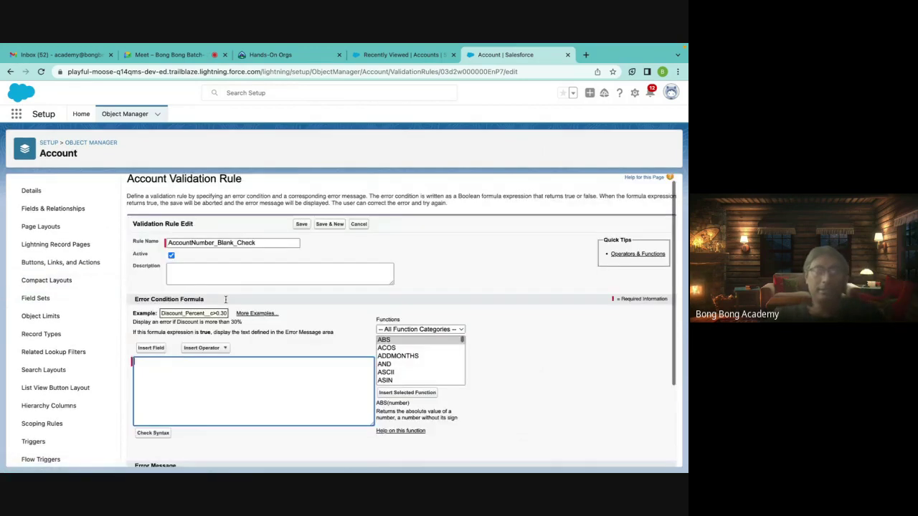
pyautogui.scroll(-1, 226, 300)
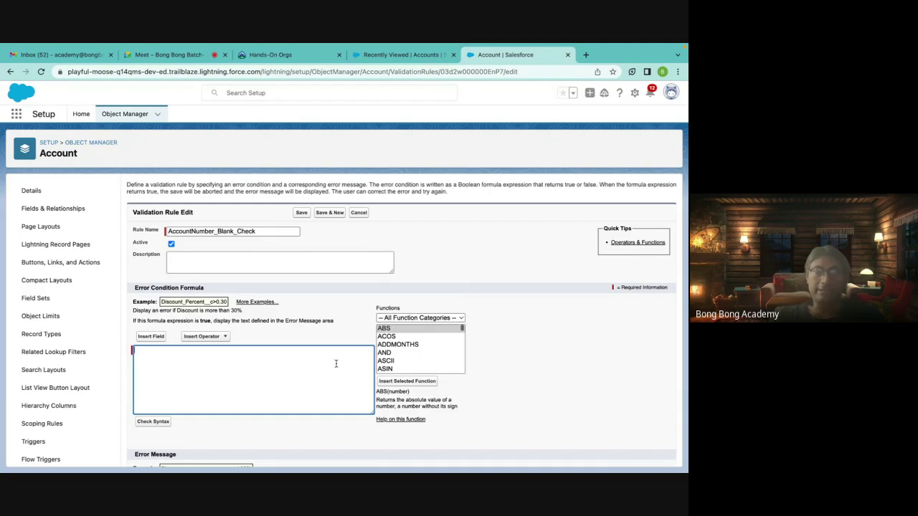
pyautogui.scroll(-2, 414, 369)
pyautogui.scroll(-5, 415, 369)
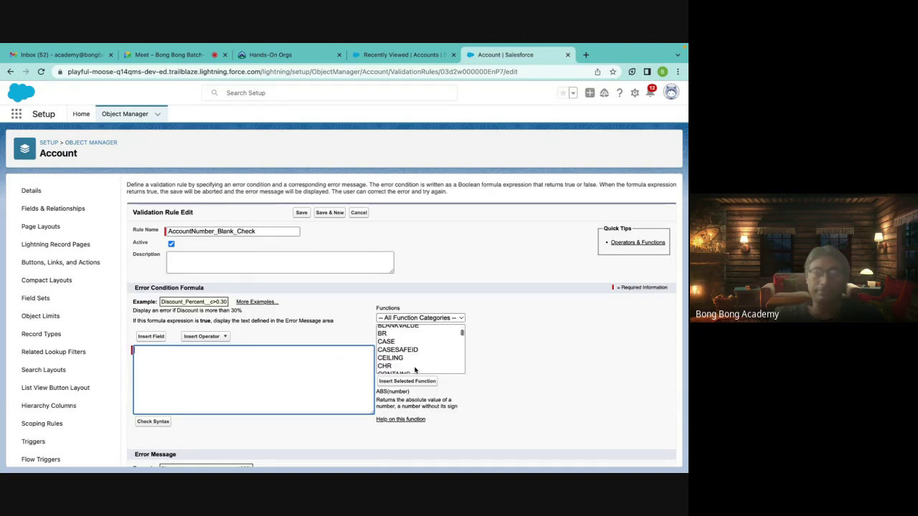
pyautogui.click(421, 317)
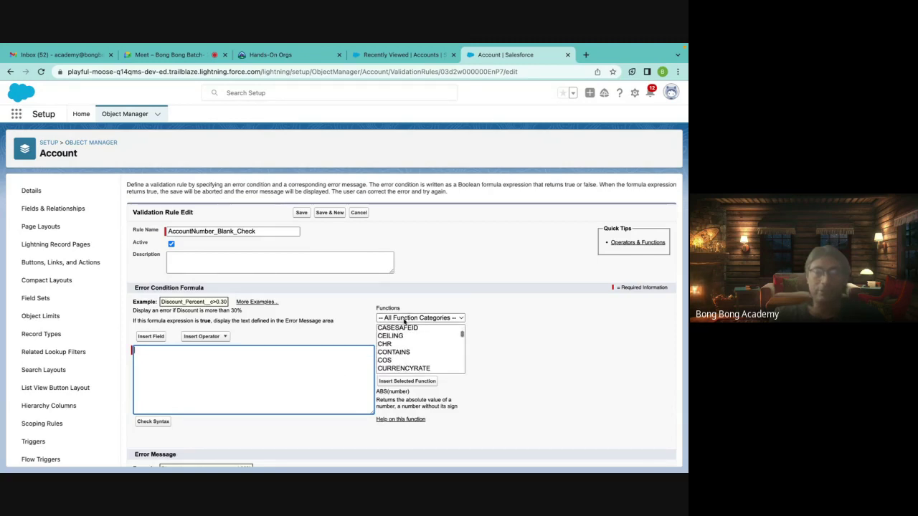
pyautogui.click(403, 361)
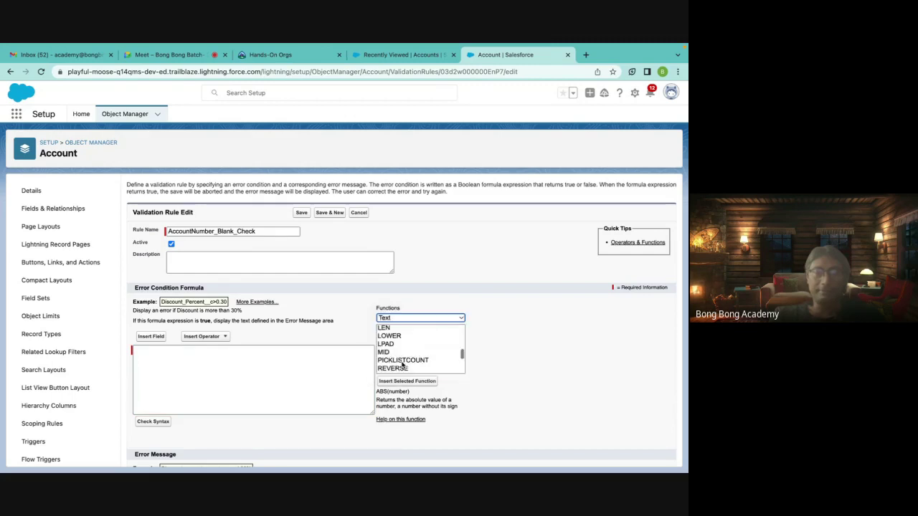
pyautogui.scroll(-3, 402, 364)
pyautogui.scroll(3, 401, 362)
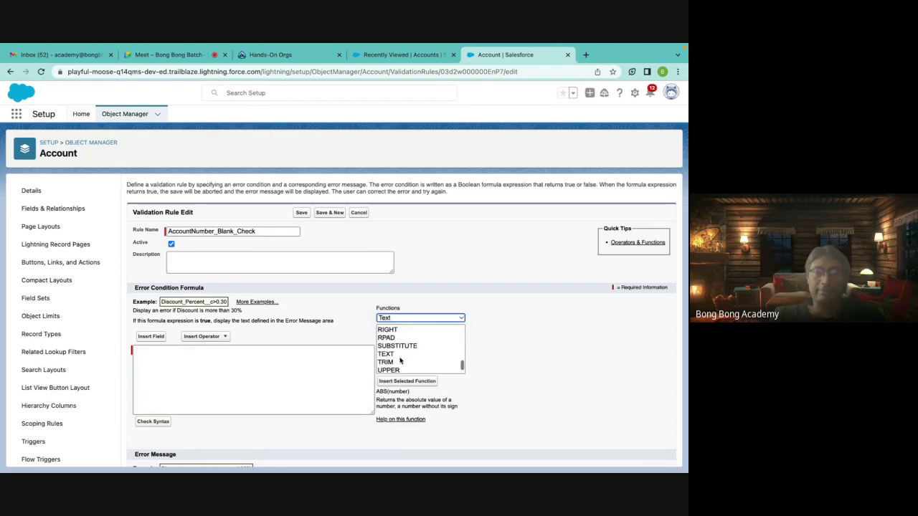
pyautogui.scroll(5, 401, 362)
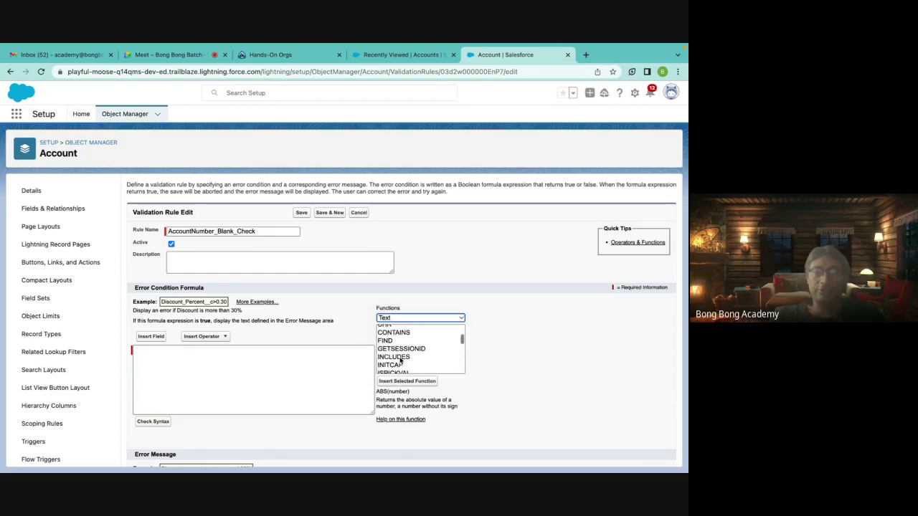
pyautogui.click(389, 337)
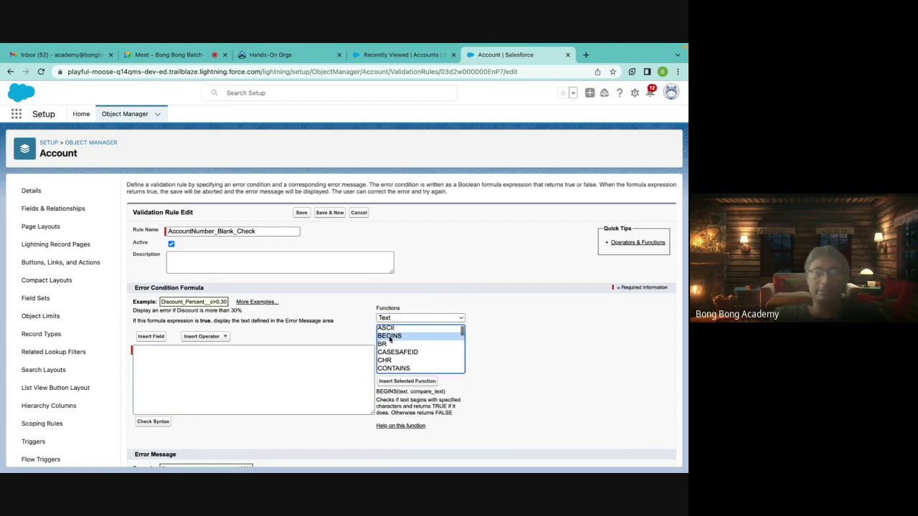
pyautogui.doubleClick(389, 340)
# Fill in the BEGINS arguments with the Account Number field and "AN" so the formula reads BEGINS( AccountNumber , "AN")
pyautogui.doubleClick(170, 350)
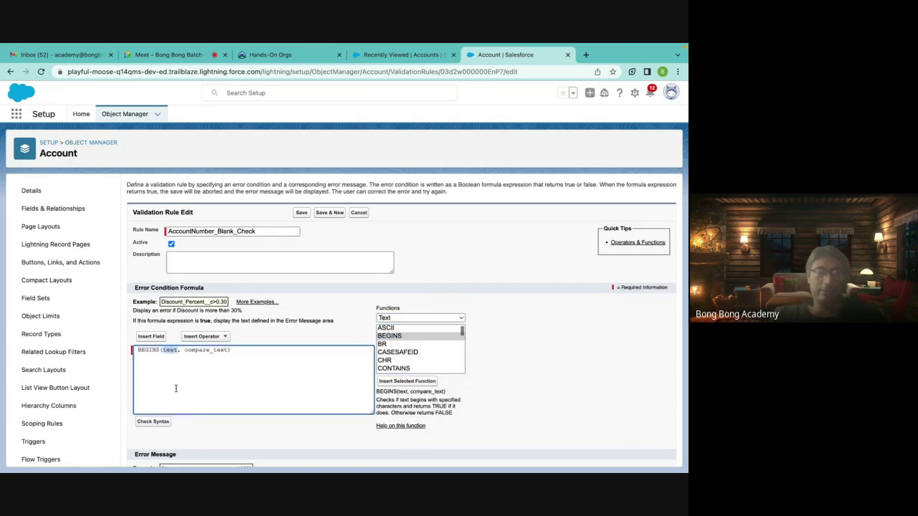
pyautogui.click(150, 337)
pyautogui.click(314, 302)
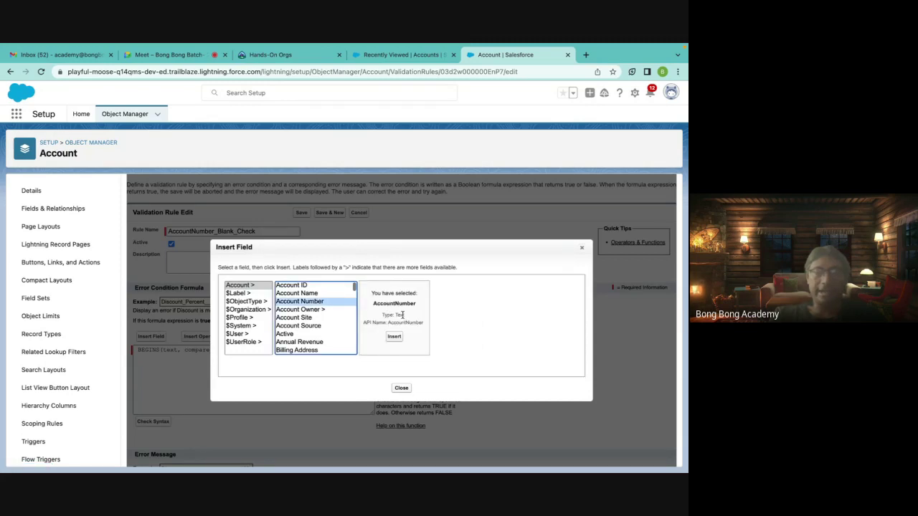
pyautogui.click(394, 336)
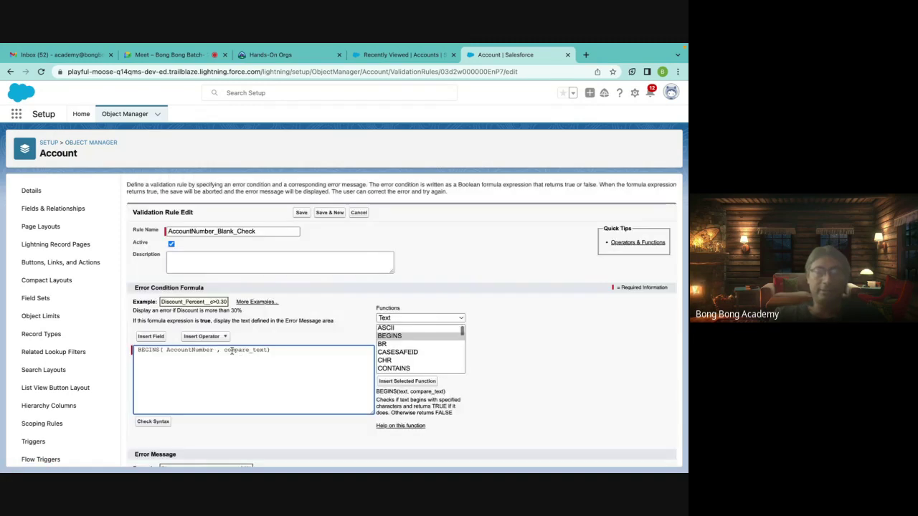
pyautogui.doubleClick(224, 351)
pyautogui.write('"')
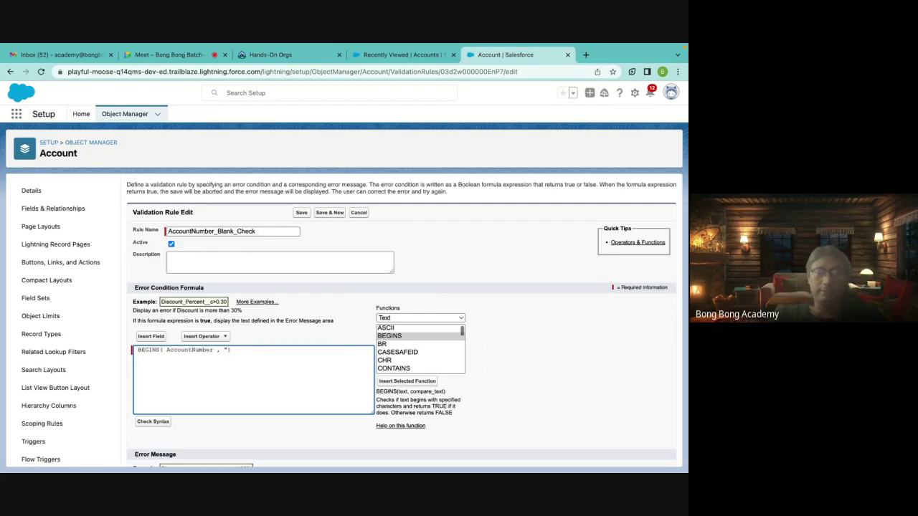
pyautogui.write('AN')
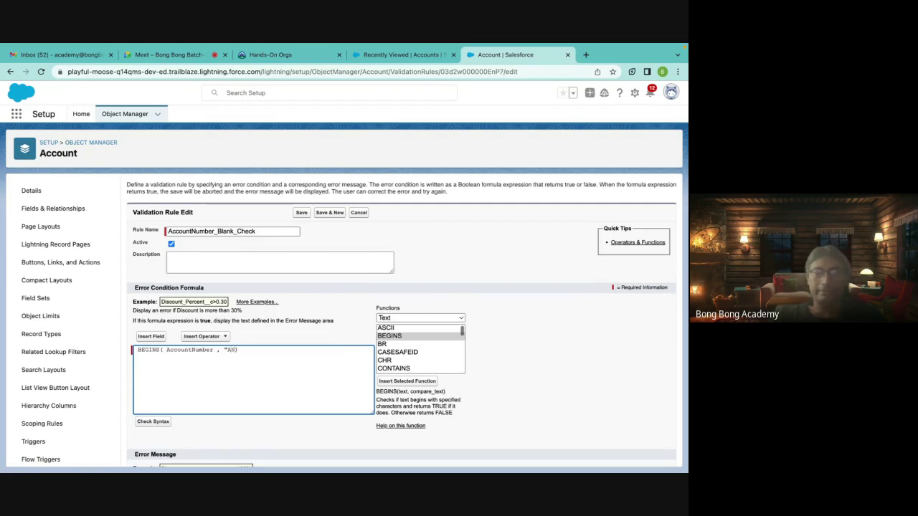
# Set the rule's error location to the Account Number field
pyautogui.scroll(-3, 232, 384)
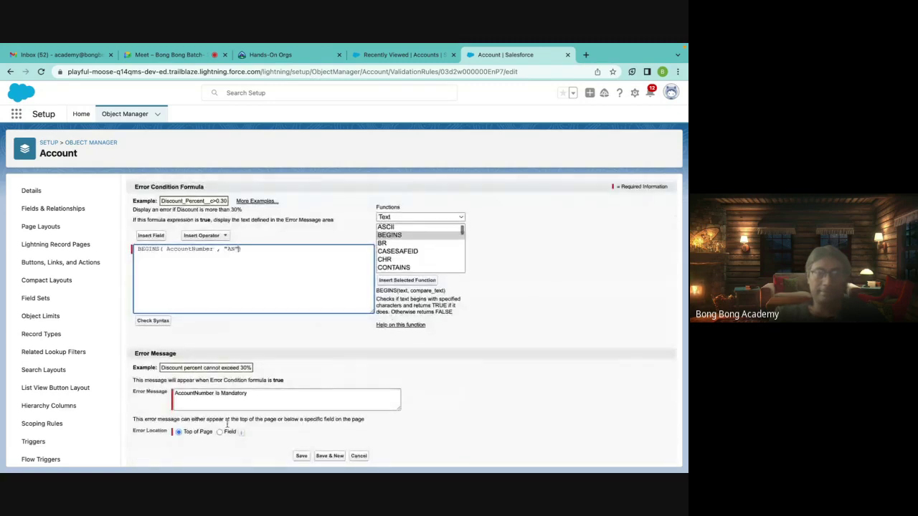
pyautogui.click(221, 433)
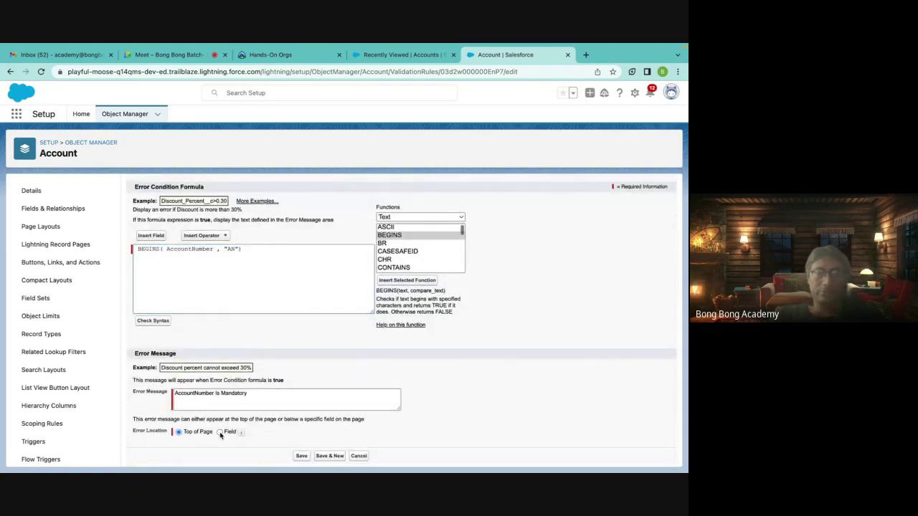
pyautogui.click(272, 433)
pyautogui.click(280, 442)
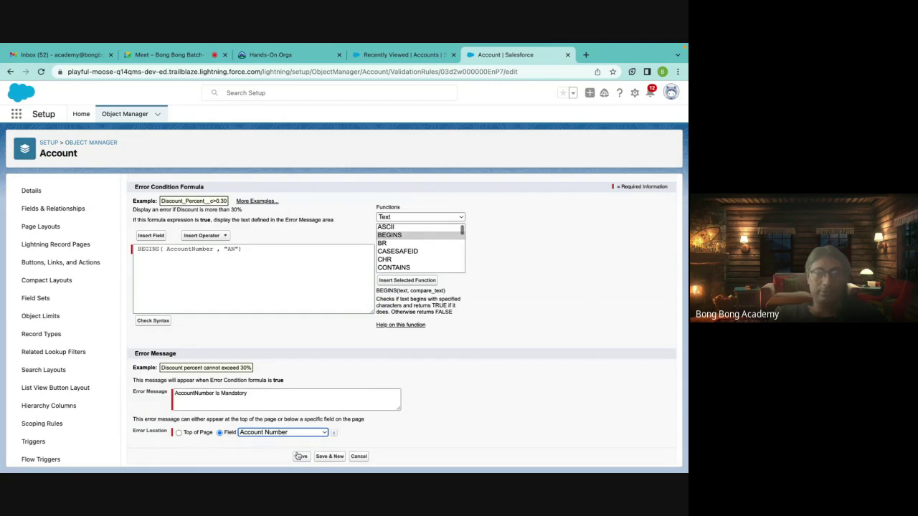
# Change the error message to "AccountNumber should start with AN" and save the validation rule
pyautogui.click(233, 395)
pyautogui.hotkey('alt', 'BackSpace')
pyautogui.hotkey('alt', 'BackSpace')
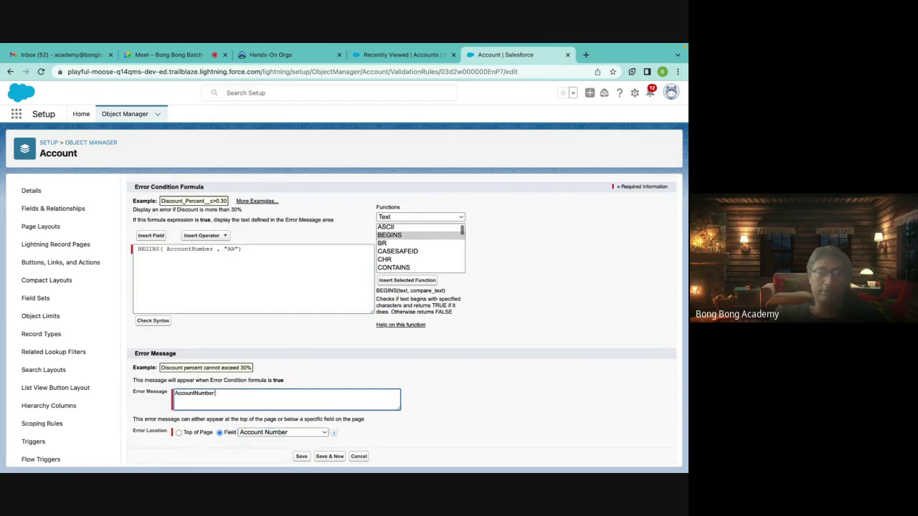
pyautogui.write('should start with A')
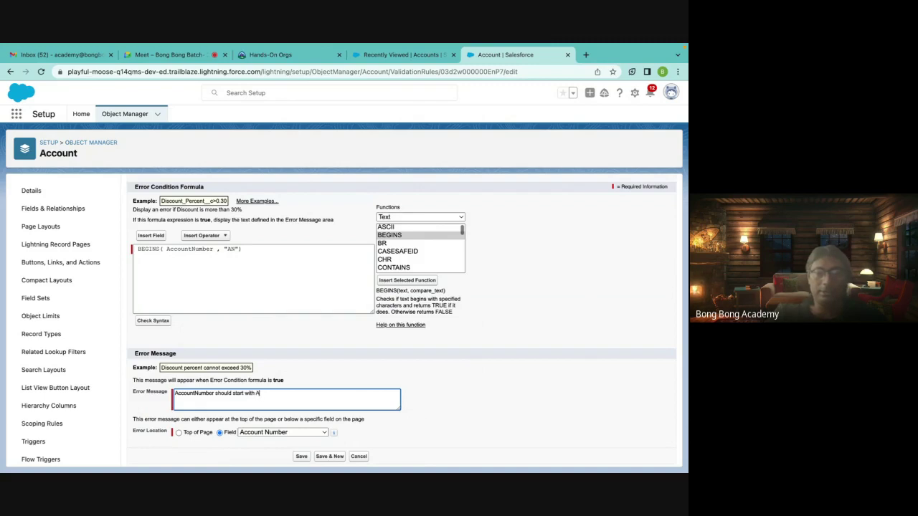
pyautogui.write('N')
pyautogui.click(301, 456)
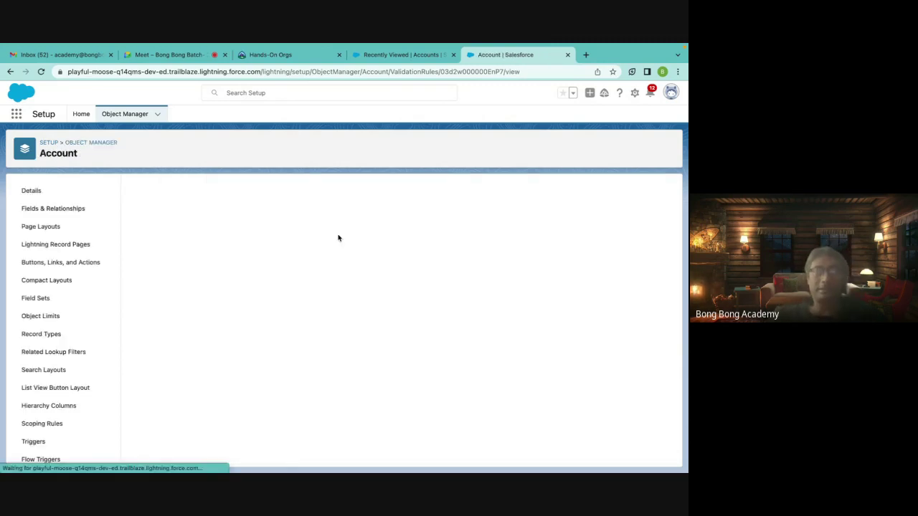
# Start a new account in the Recruitment app and enter "test" as its account name
pyautogui.click(413, 55)
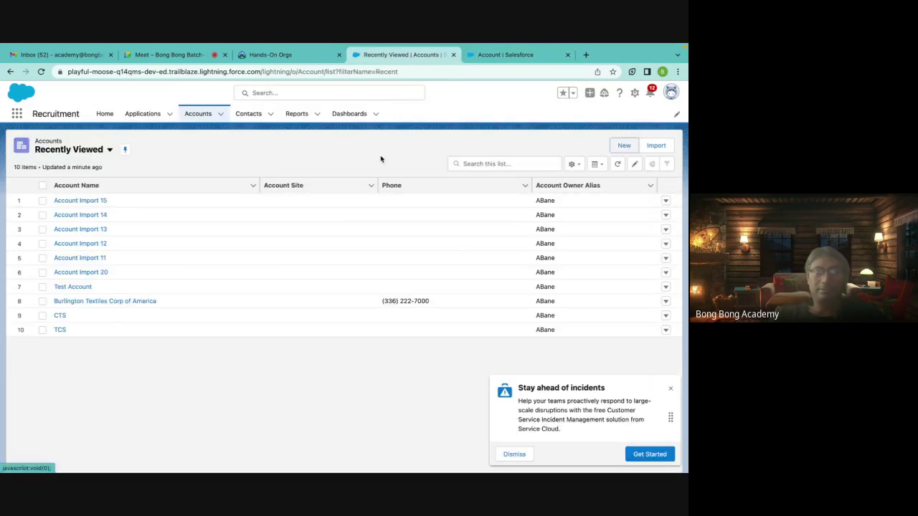
pyautogui.click(615, 148)
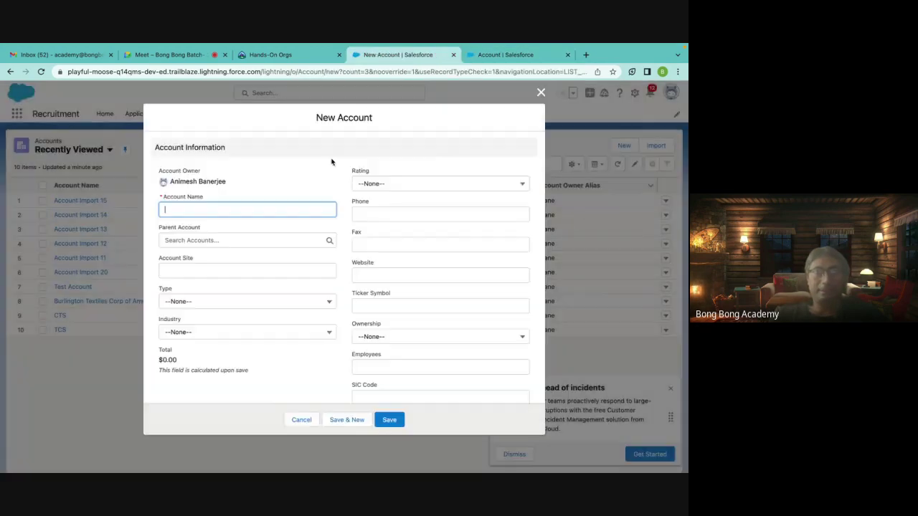
pyautogui.write('test')
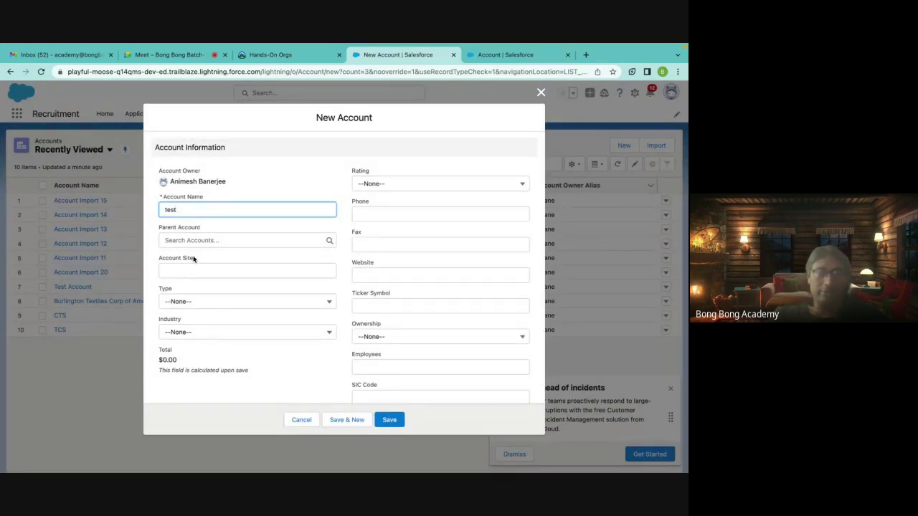
# Look through all sections of the New Account form for the Account Number field
pyautogui.scroll(-5, 219, 274)
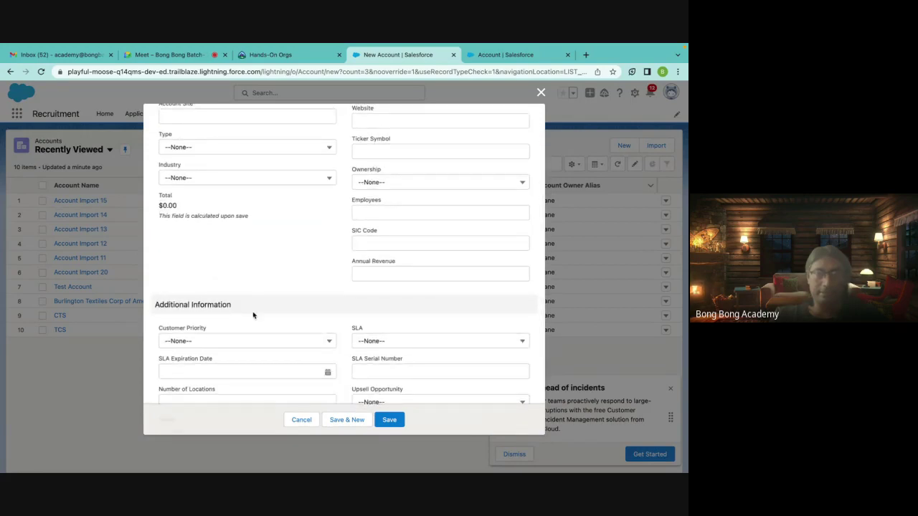
pyautogui.scroll(-3, 253, 314)
pyautogui.scroll(-1, 252, 315)
pyautogui.scroll(3, 253, 314)
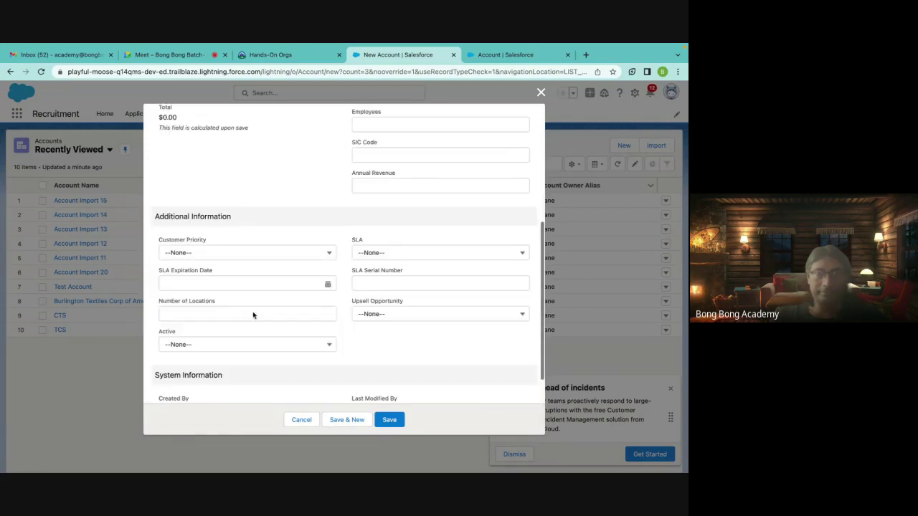
pyautogui.scroll(2, 252, 315)
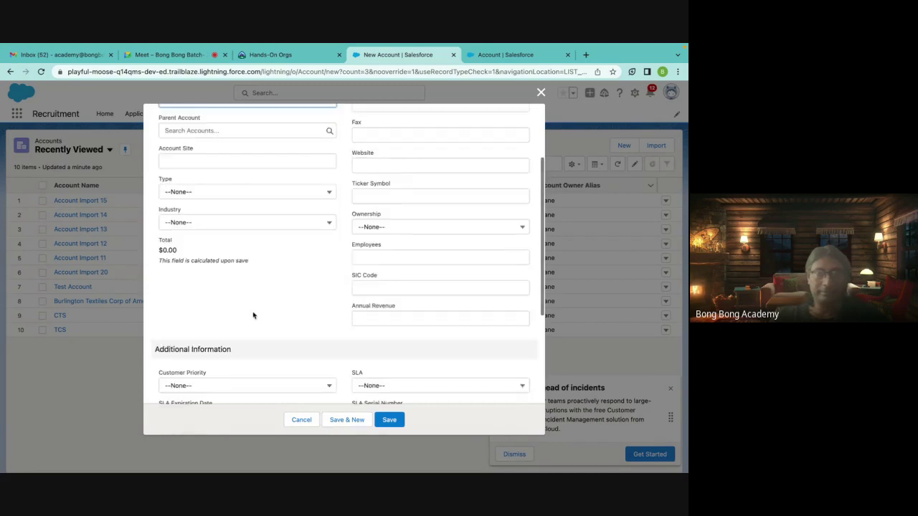
pyautogui.scroll(2, 253, 316)
pyautogui.scroll(2, 252, 314)
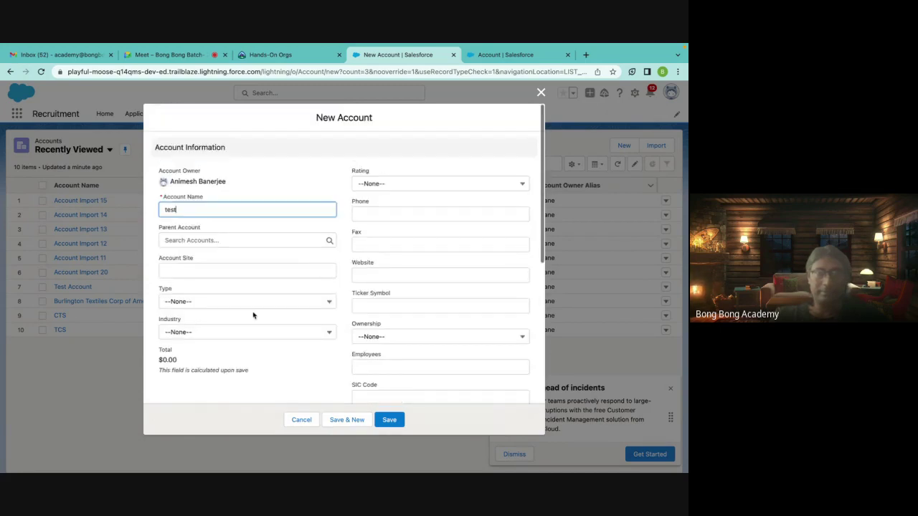
pyautogui.scroll(-10, 252, 314)
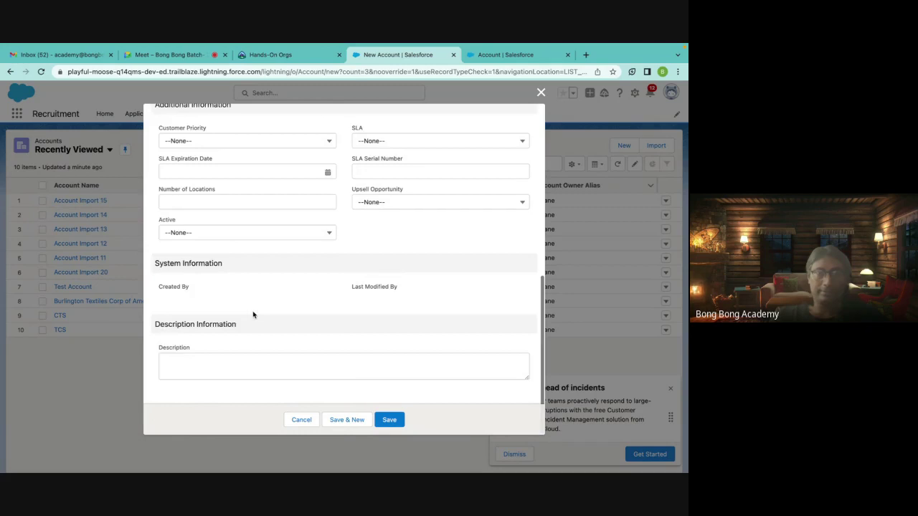
pyautogui.scroll(3, 366, 275)
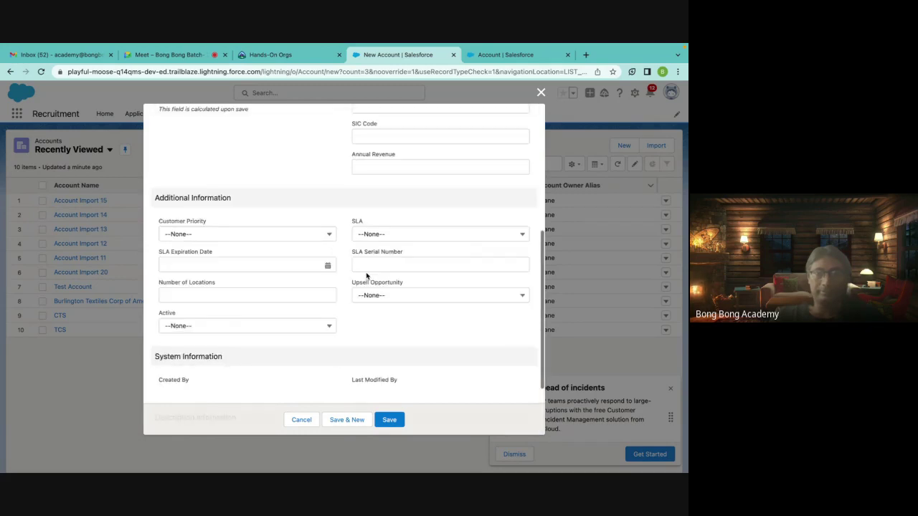
pyautogui.scroll(8, 366, 275)
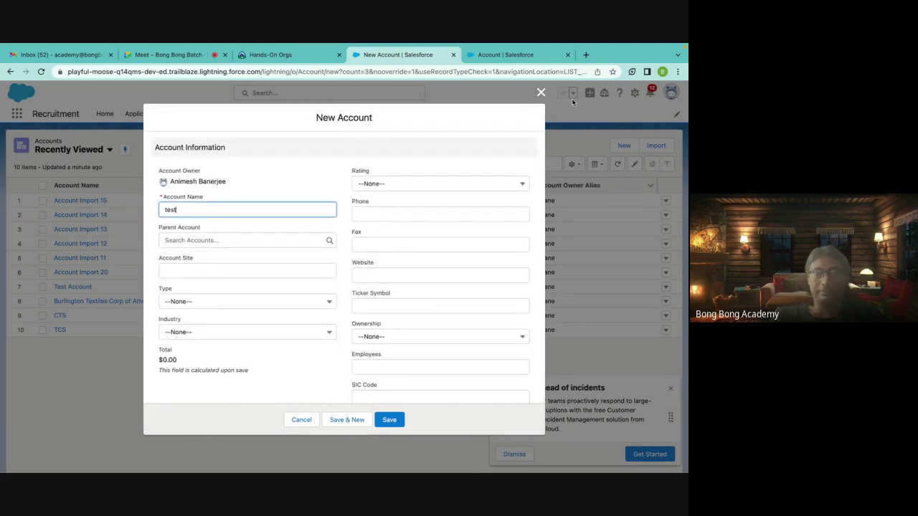
# Discard the new account and inspect the Account Layout page layout for the Account Number field
pyautogui.click(541, 92)
pyautogui.click(505, 55)
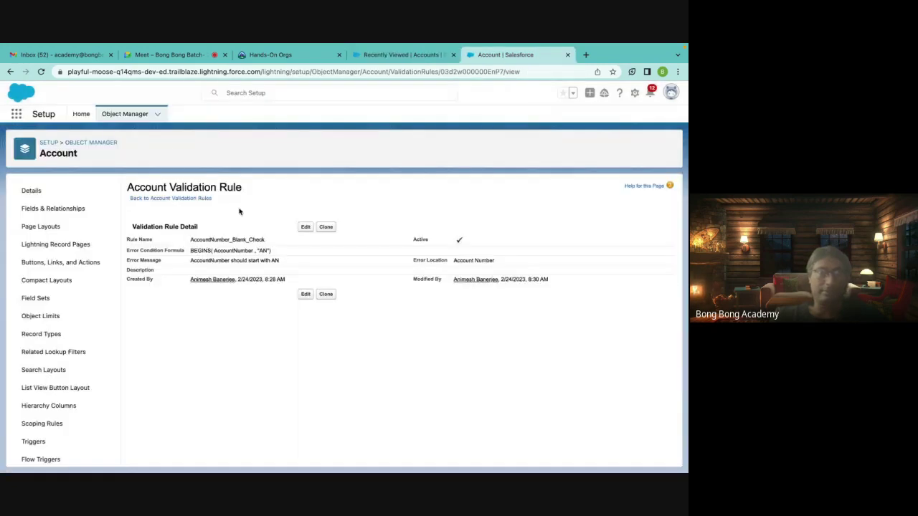
pyautogui.click(43, 228)
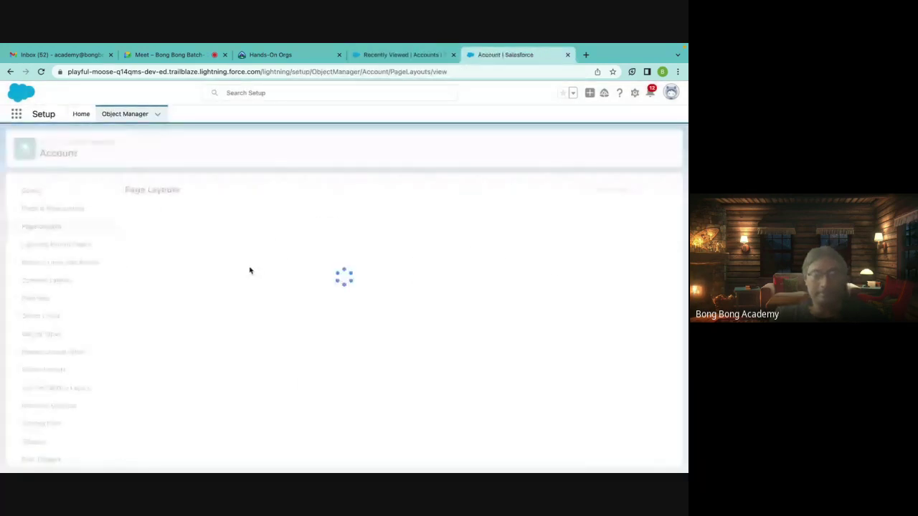
pyautogui.click(154, 302)
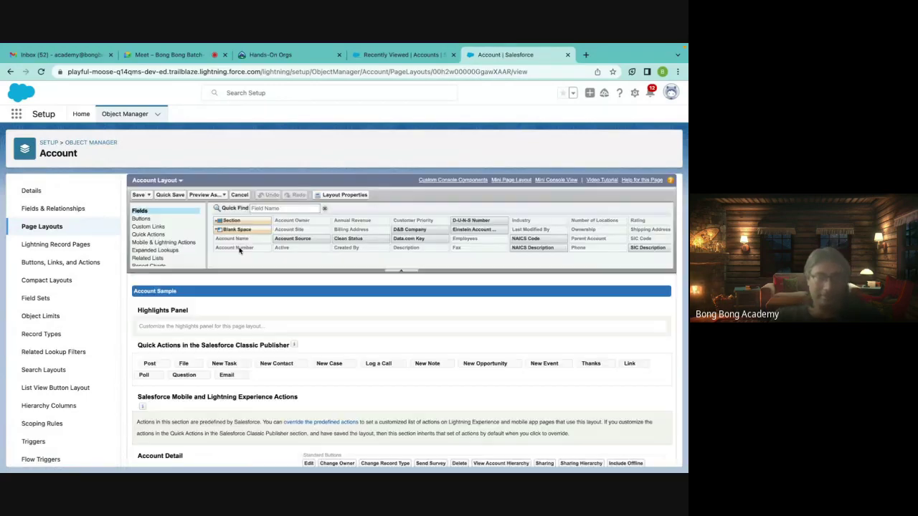
pyautogui.scroll(-4, 215, 323)
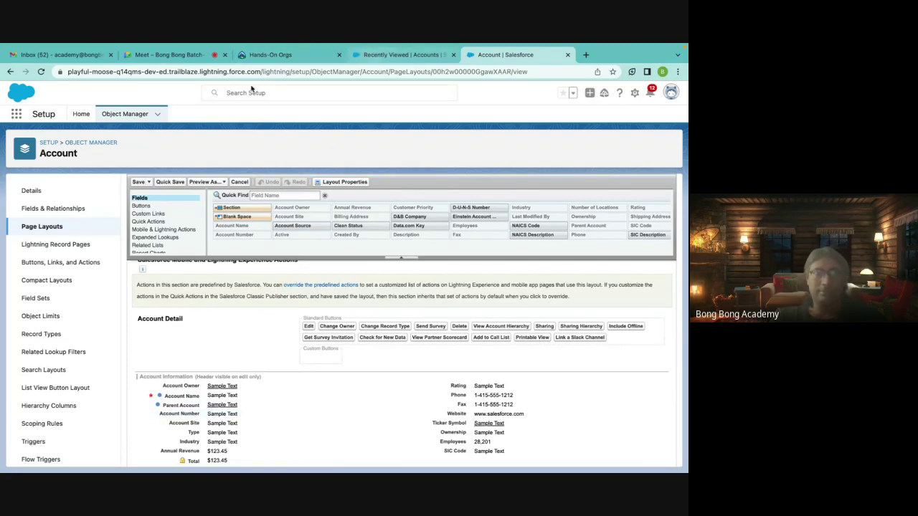
# Review the Account page layout assignments for all profiles
pyautogui.click(52, 231)
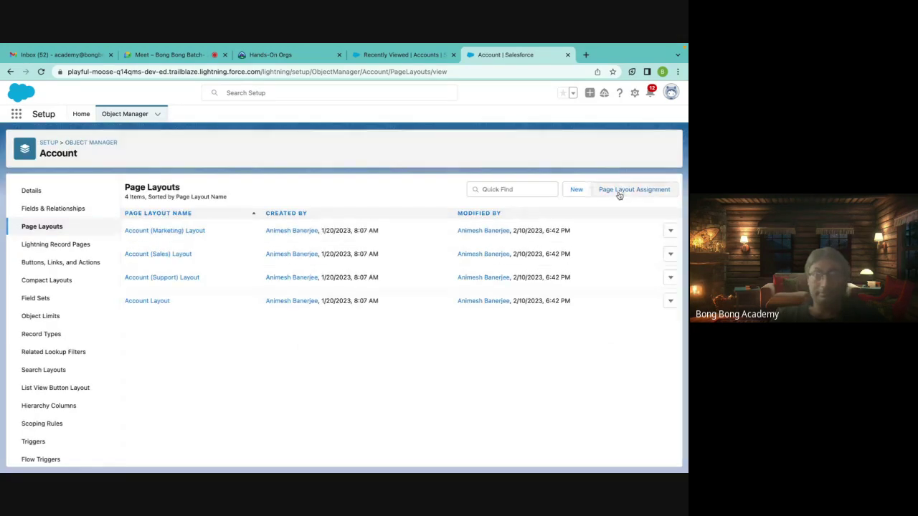
pyautogui.click(619, 192)
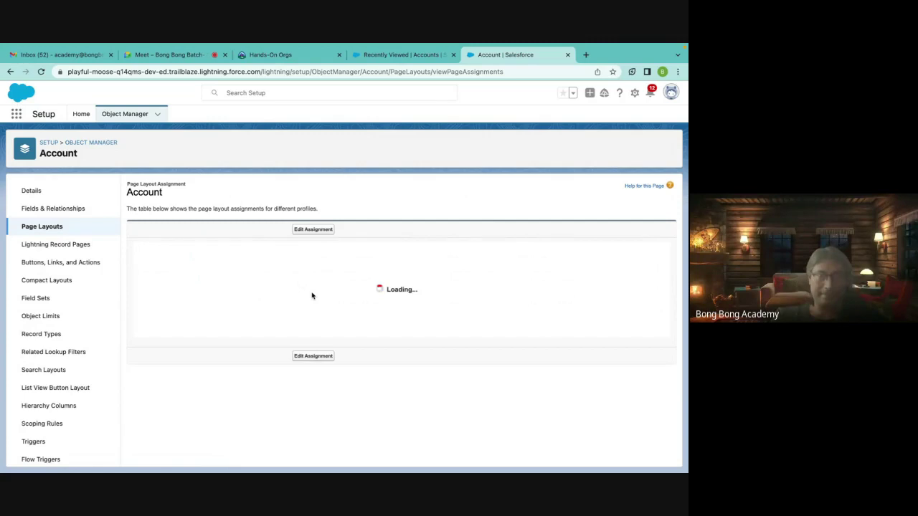
pyautogui.scroll(-5, 312, 295)
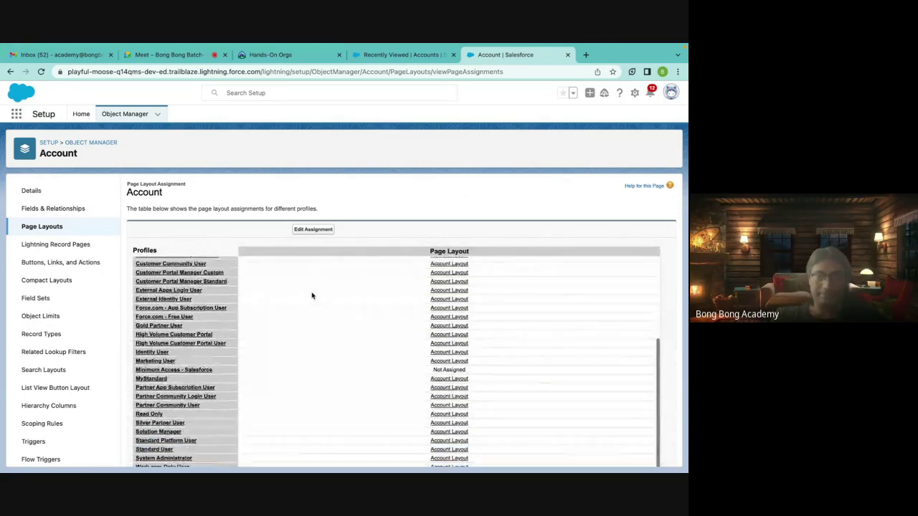
pyautogui.scroll(-1, 312, 295)
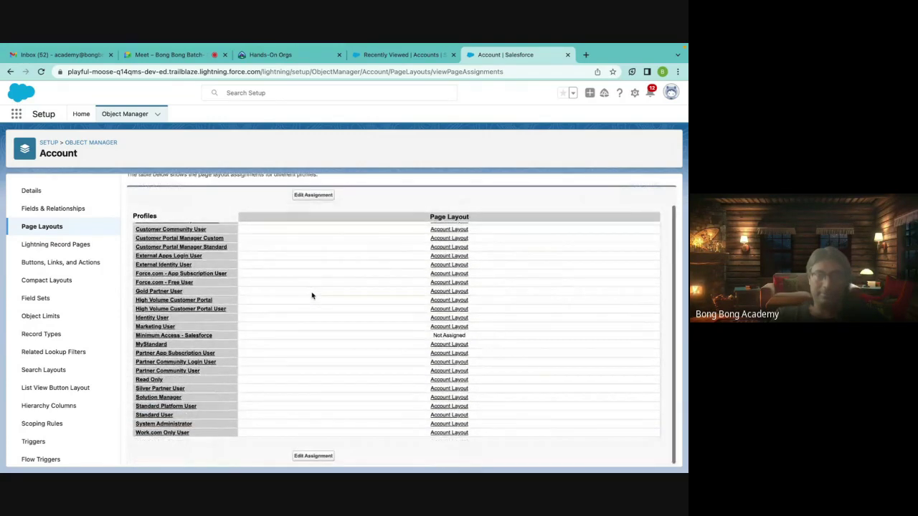
# Start another new account in the Recruitment app, check the whole form for the Account Number field, and close it unsaved
pyautogui.click(401, 56)
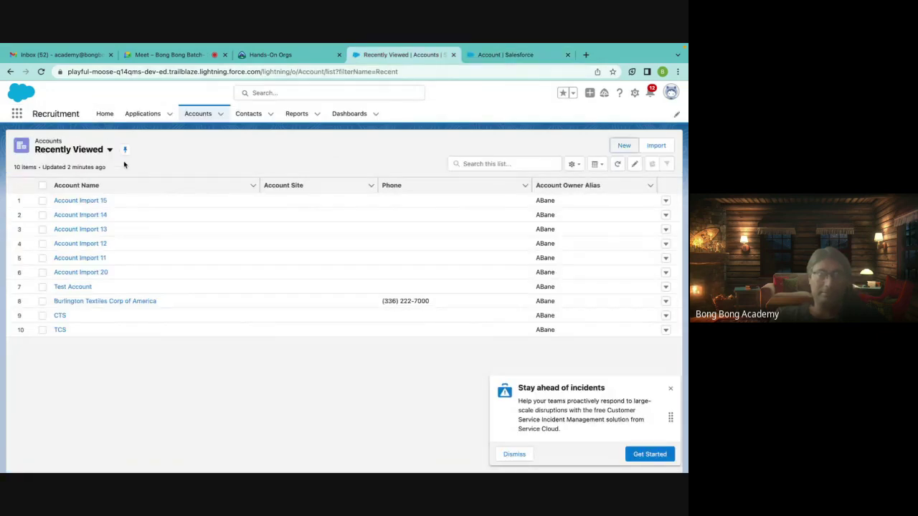
pyautogui.click(622, 145)
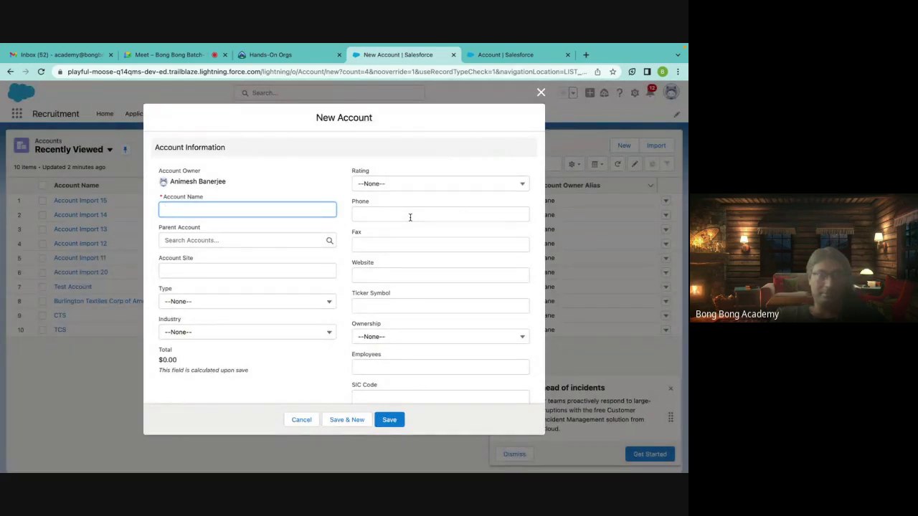
pyautogui.scroll(-2, 339, 297)
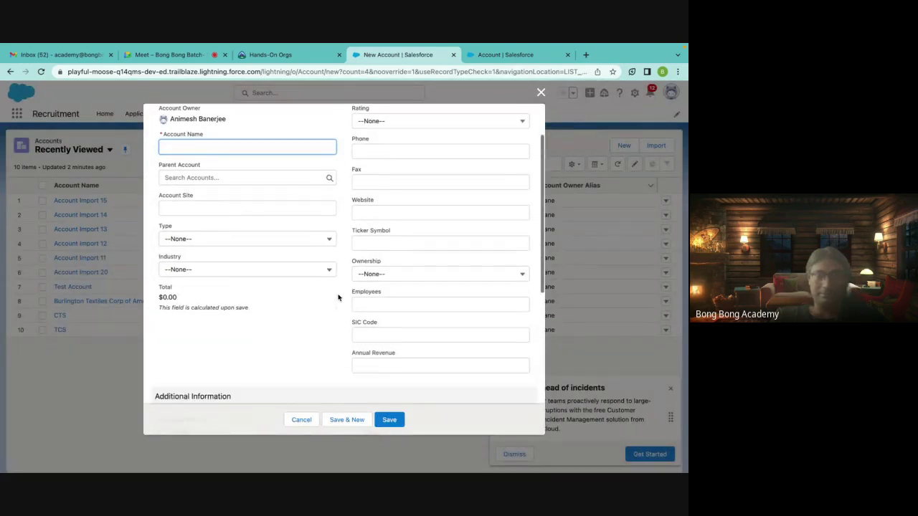
pyautogui.scroll(-3, 338, 298)
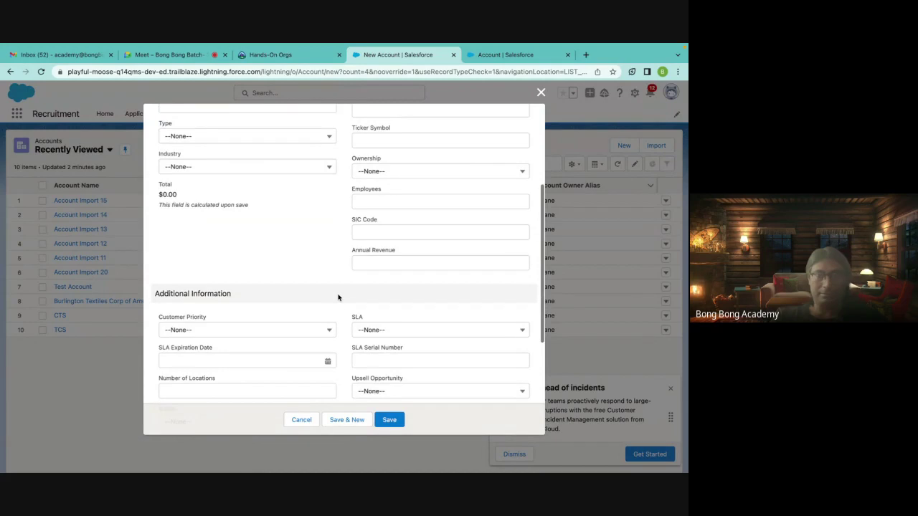
pyautogui.scroll(-2, 338, 298)
pyautogui.scroll(-2, 338, 298)
pyautogui.scroll(9, 339, 297)
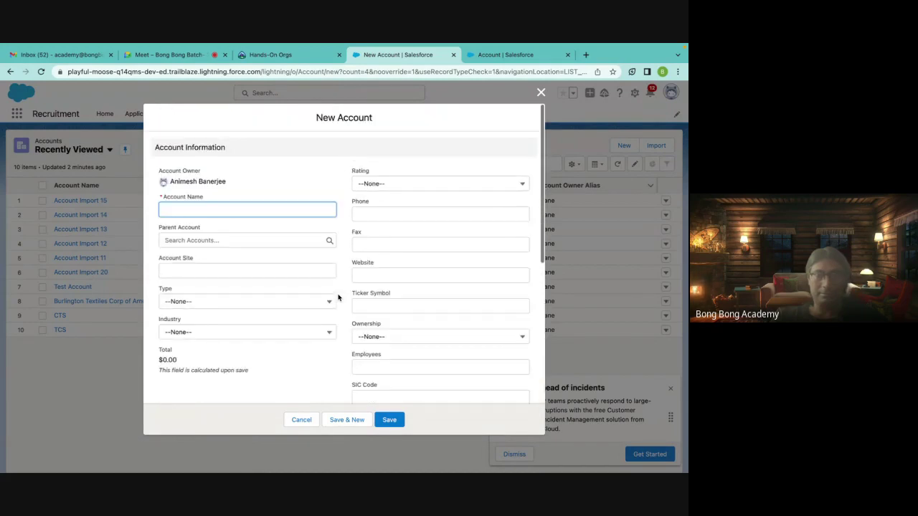
pyautogui.click(540, 93)
# Open the Account Layout from the page layout assignments and check its Account Information fields
pyautogui.click(495, 55)
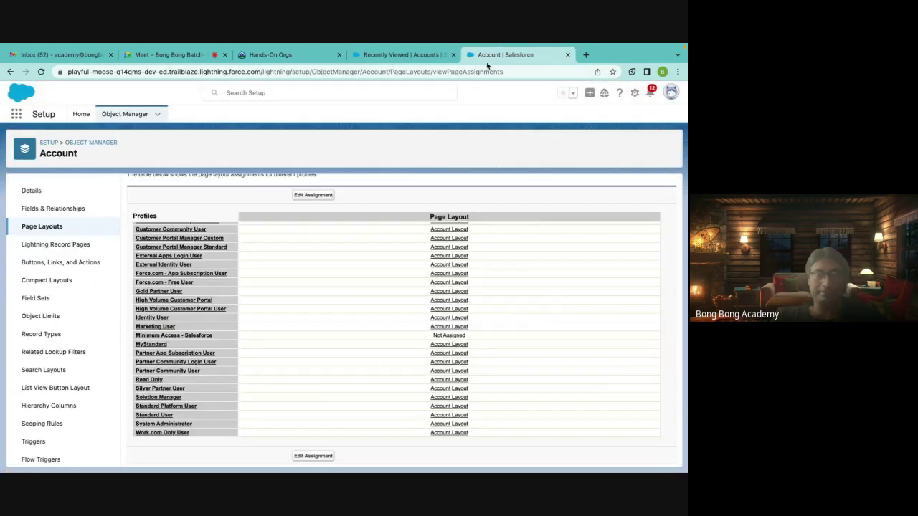
pyautogui.click(452, 433)
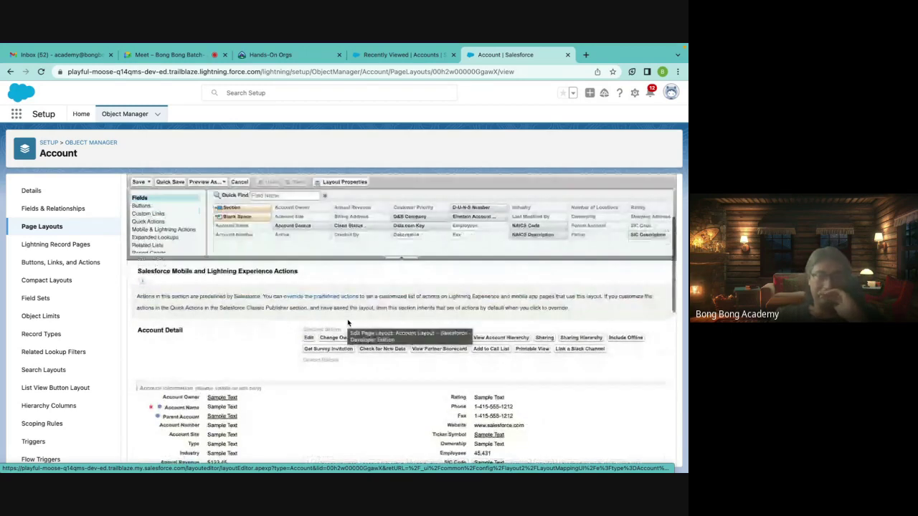
pyautogui.scroll(-1, 348, 323)
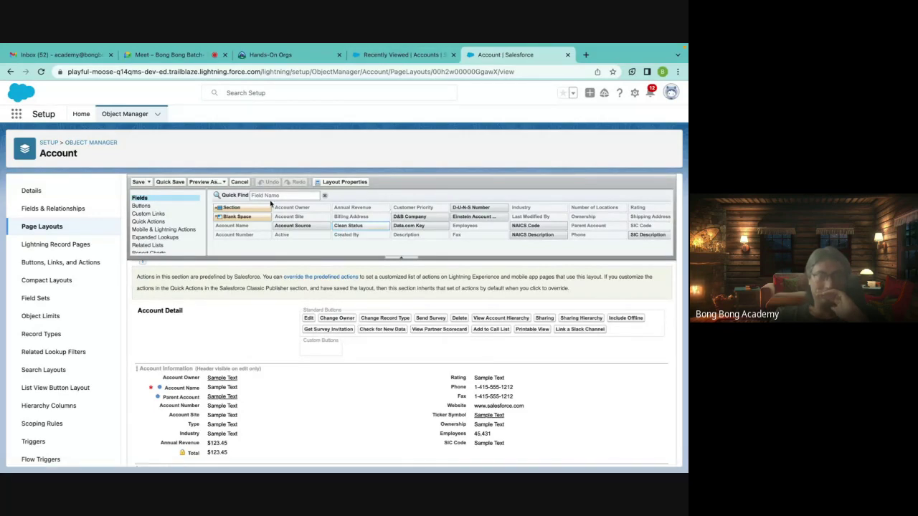
# Check the Account Import 15 record's details for the Account Number field and return to Setup
pyautogui.click(393, 55)
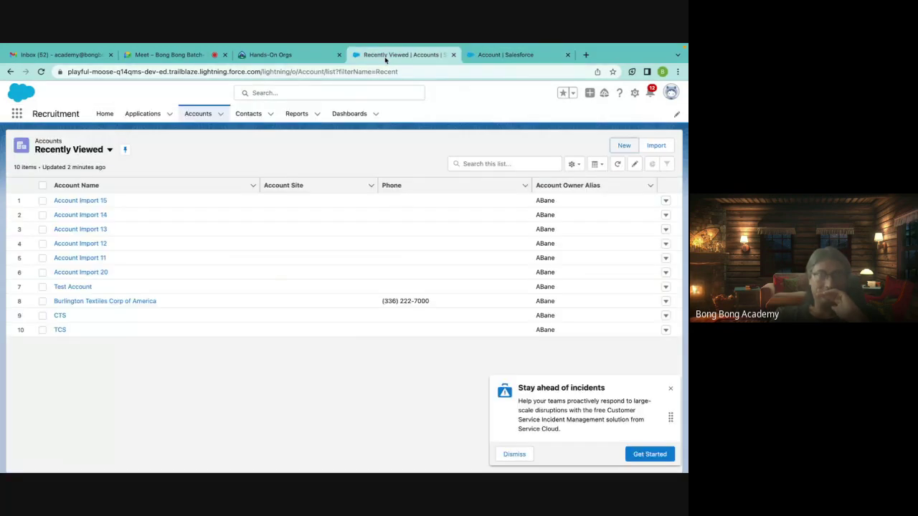
pyautogui.click(93, 201)
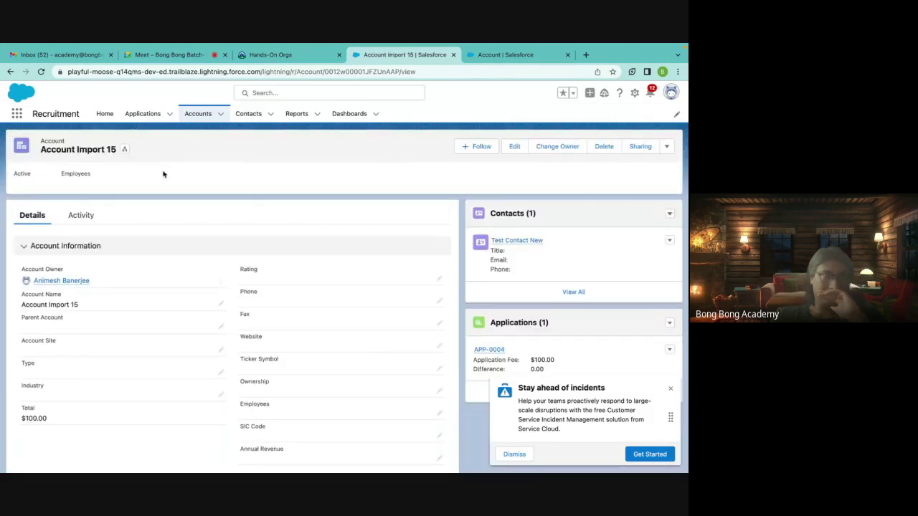
pyautogui.hotkey('ctrl', 'Tab')
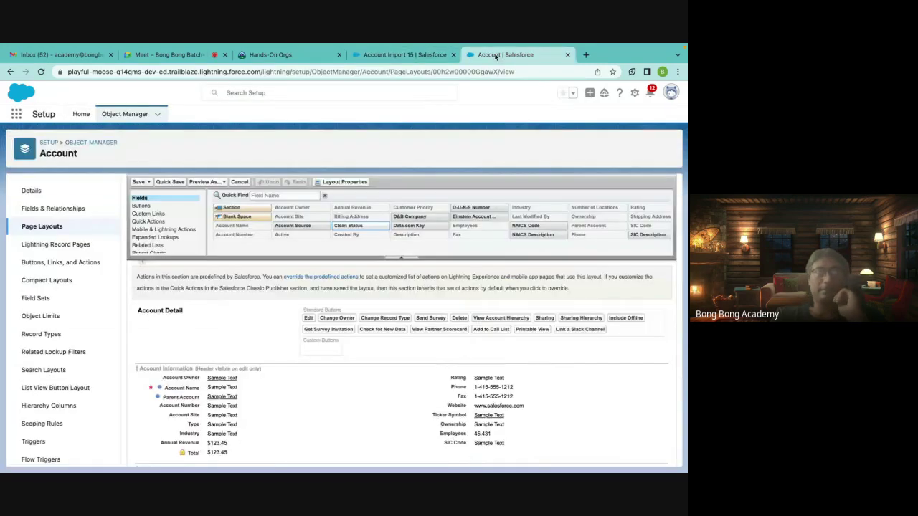
pyautogui.scroll(-1, 68, 295)
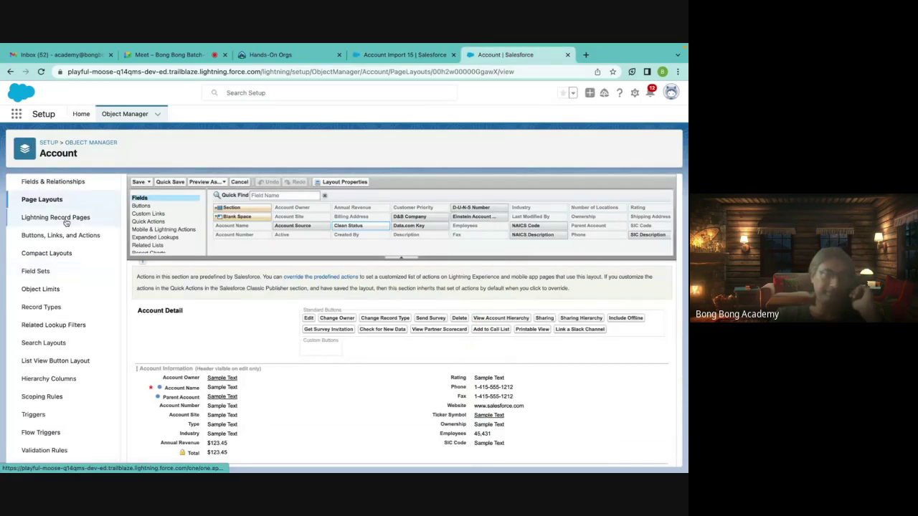
pyautogui.click(91, 142)
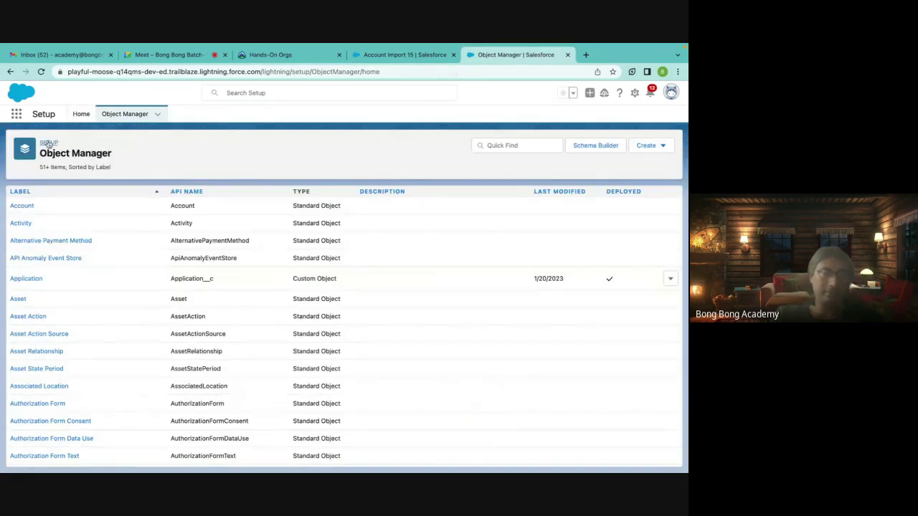
pyautogui.click(20, 206)
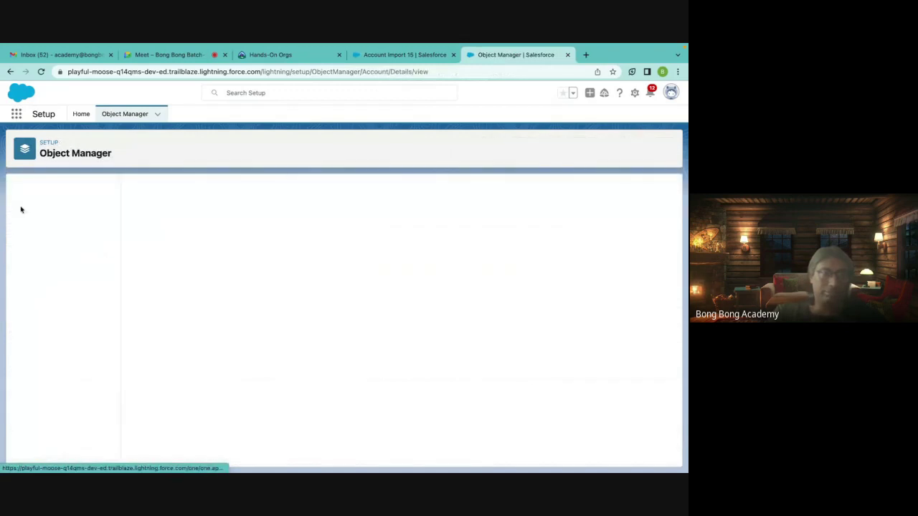
# Find Profiles in Setup by searching for "profi" and open the System Administrator profile
pyautogui.click(83, 120)
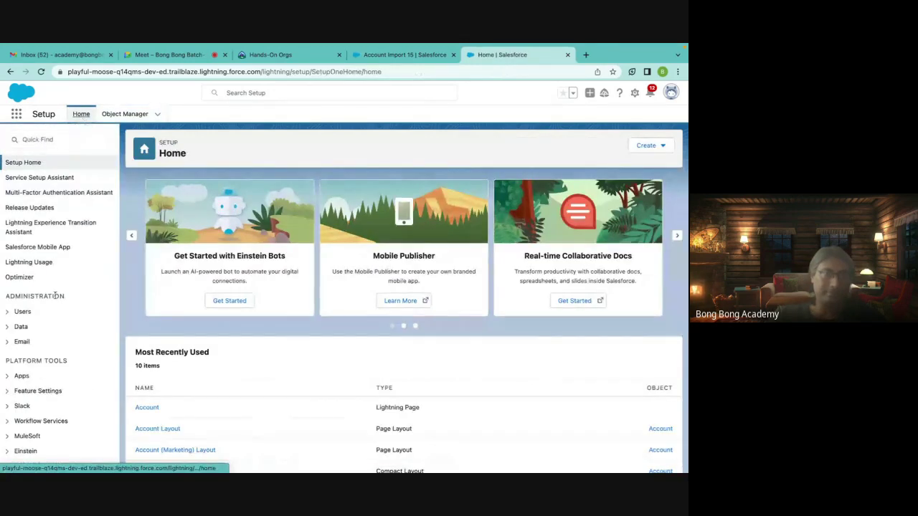
pyautogui.scroll(-5, 55, 296)
pyautogui.scroll(5, 54, 295)
pyautogui.click(57, 140)
pyautogui.write('p')
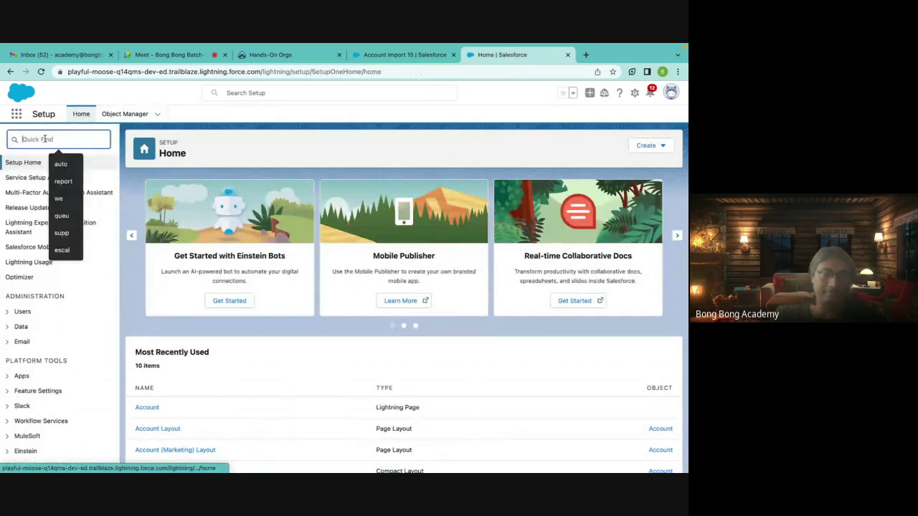
pyautogui.write('rofi')
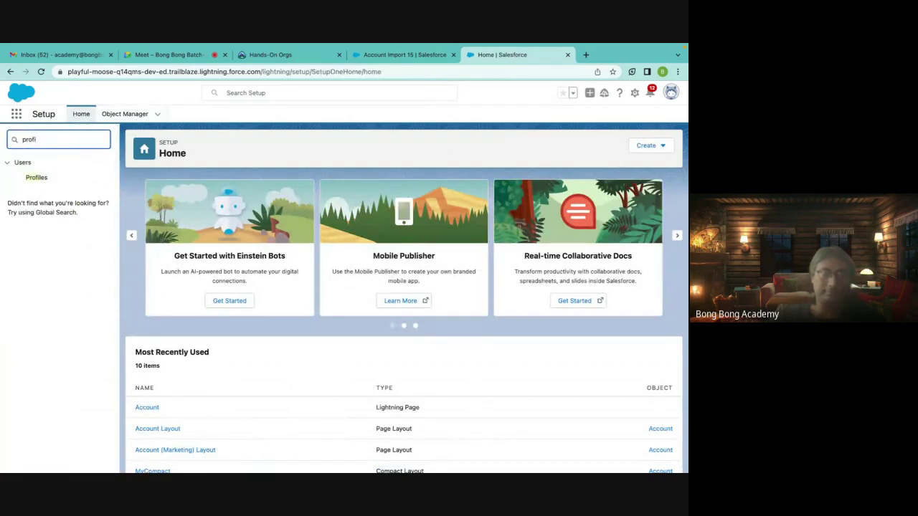
pyautogui.click(38, 177)
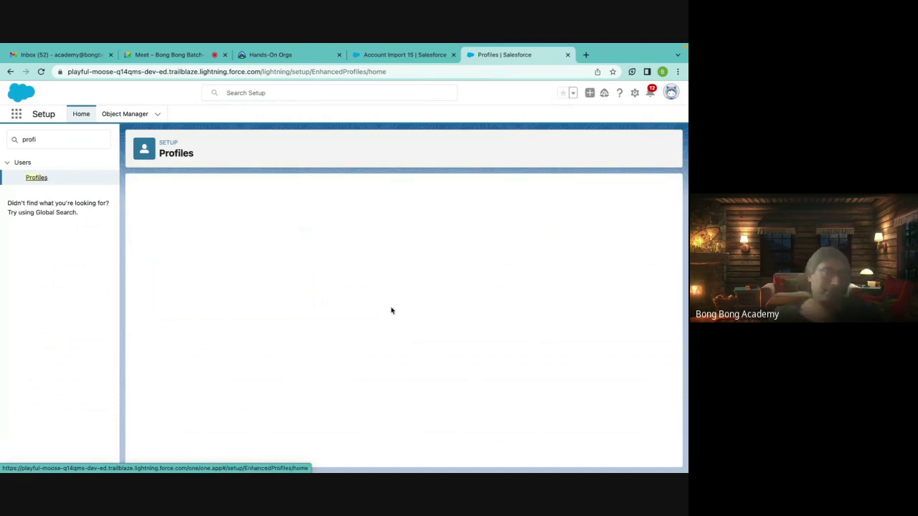
pyautogui.scroll(-5, 391, 310)
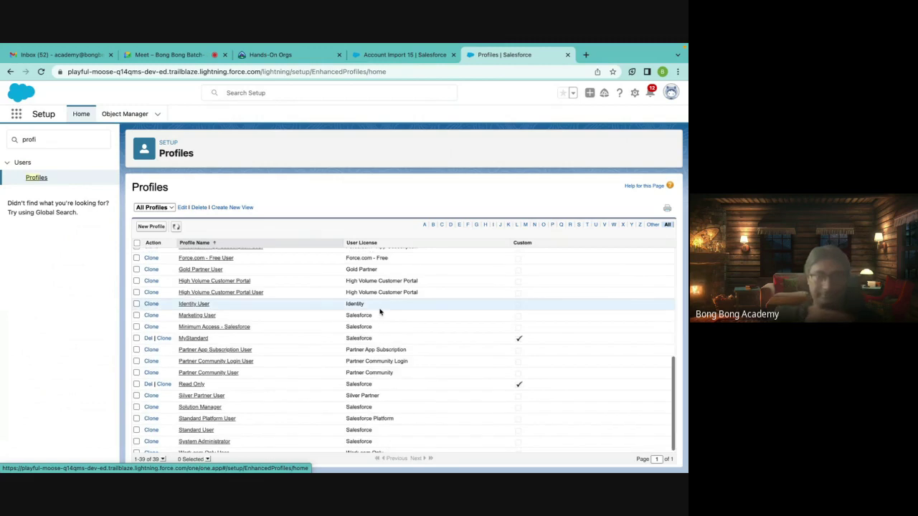
pyautogui.click(217, 420)
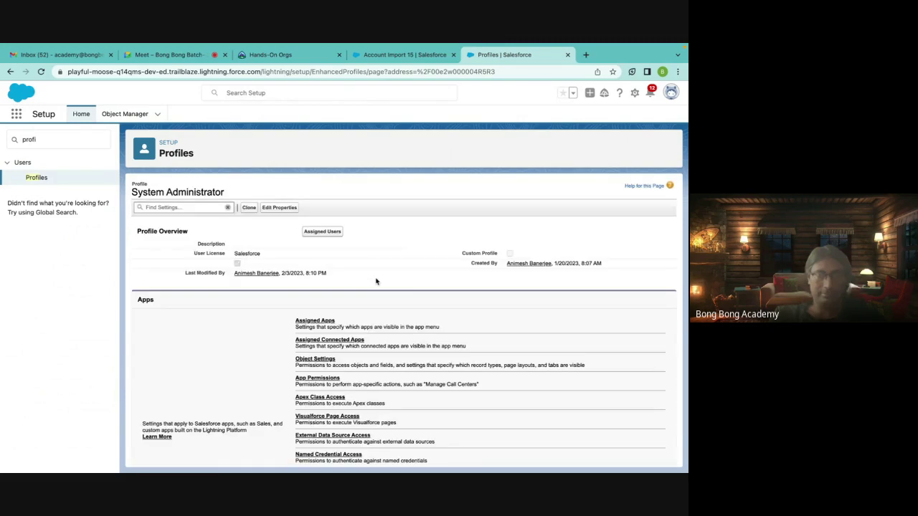
# Open the Accounts object settings of the System Administrator profile
pyautogui.scroll(-3, 380, 280)
pyautogui.scroll(-3, 349, 324)
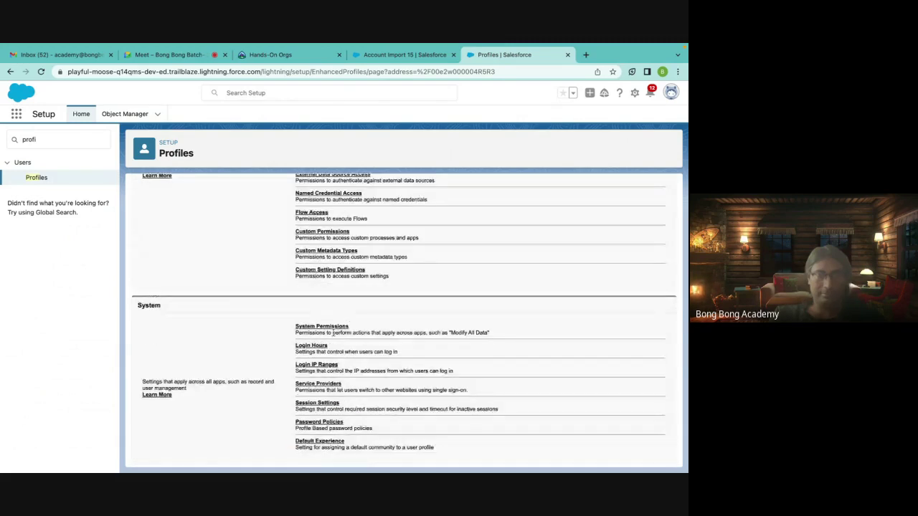
pyautogui.scroll(3, 333, 333)
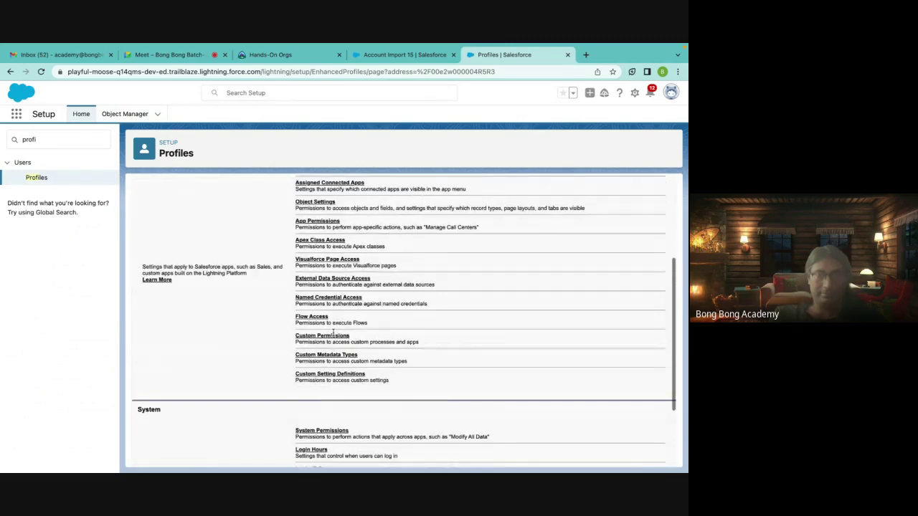
pyautogui.click(322, 205)
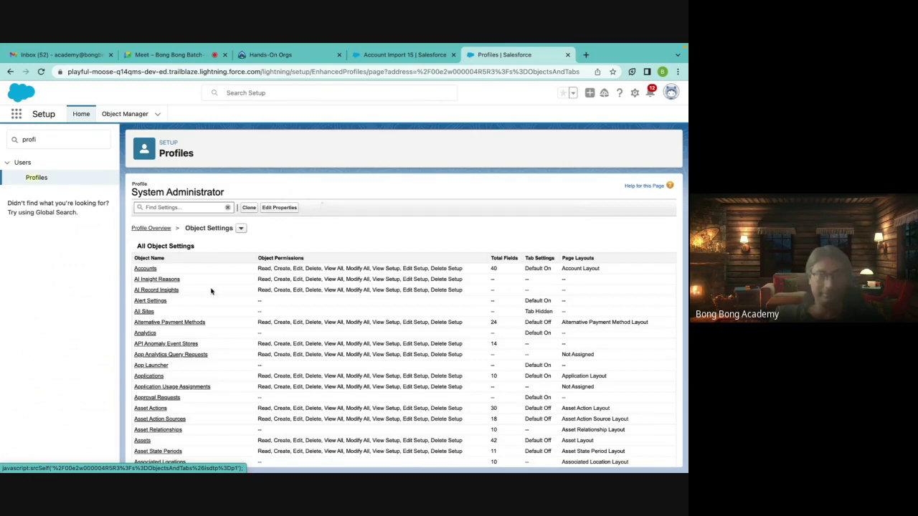
pyautogui.click(146, 269)
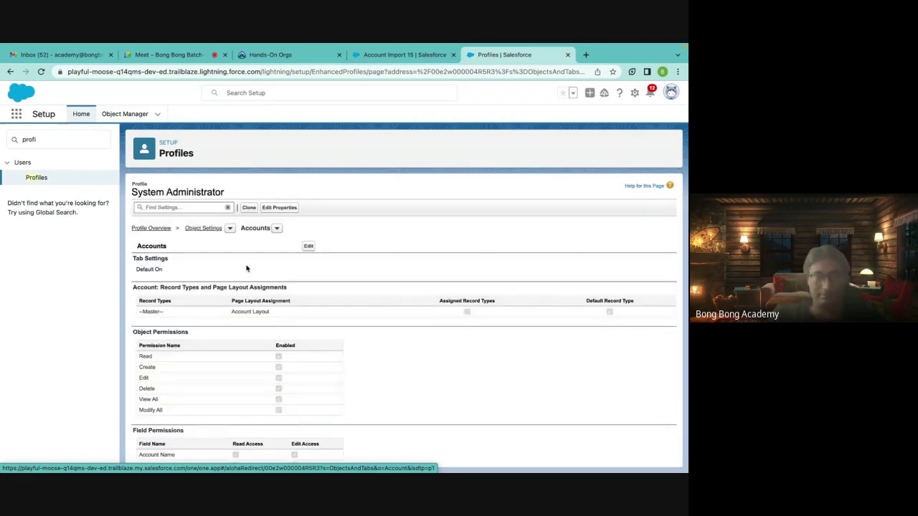
# Review the profile's object and field permissions for Accounts, including Account Number, and return to the Account Import 15 record
pyautogui.scroll(-1, 281, 321)
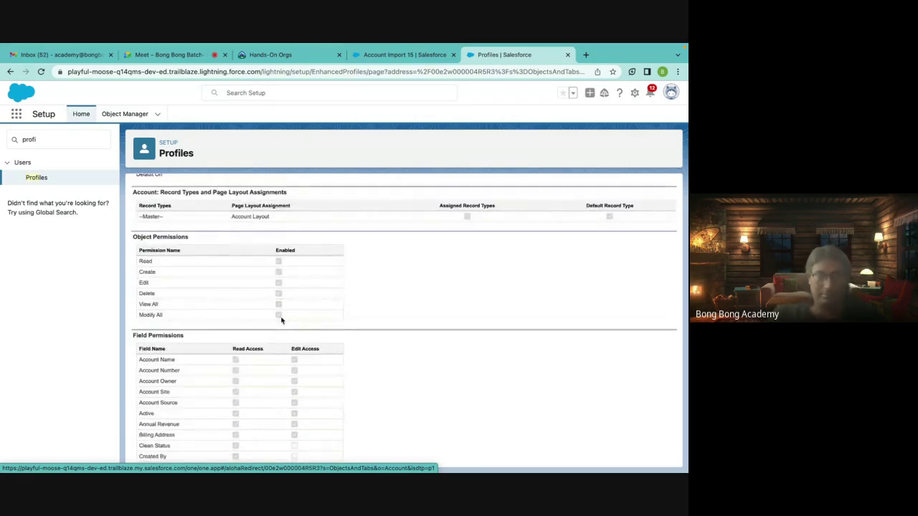
pyautogui.scroll(-10, 281, 317)
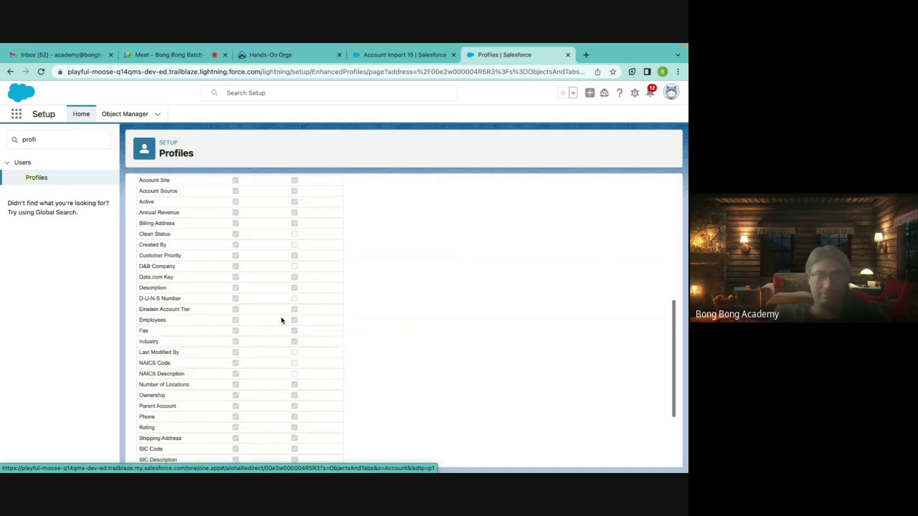
pyautogui.scroll(15, 282, 318)
pyautogui.click(402, 55)
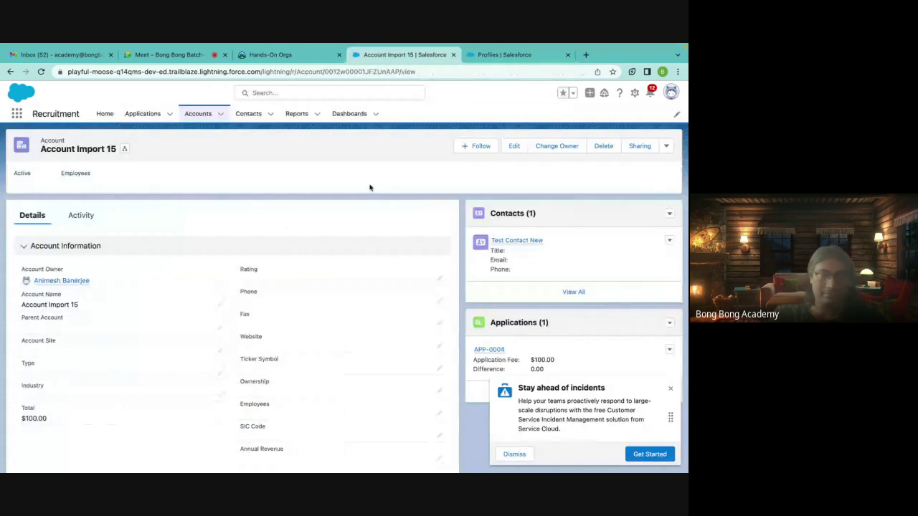
# Review the Account Import 15 record's details for the Account Number field and compare with the System Administrator profile's Accounts settings
pyautogui.scroll(-1, 357, 264)
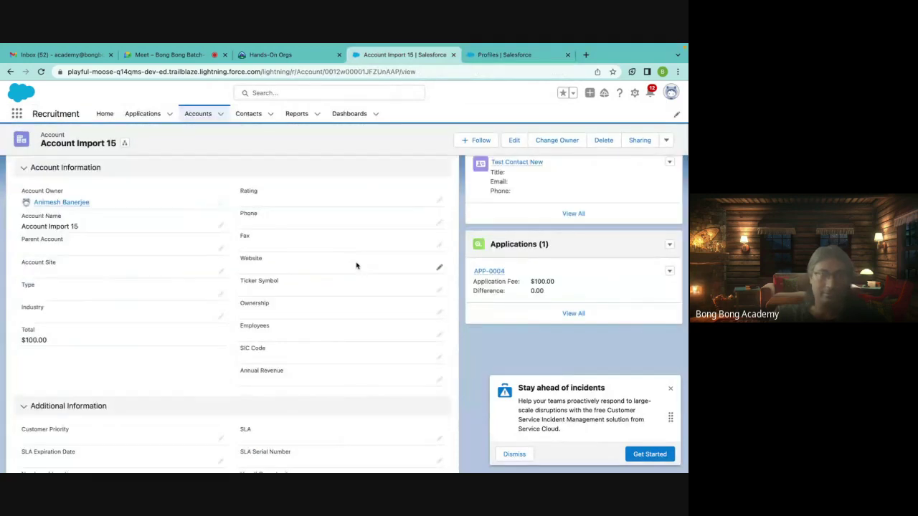
pyautogui.scroll(-1, 357, 266)
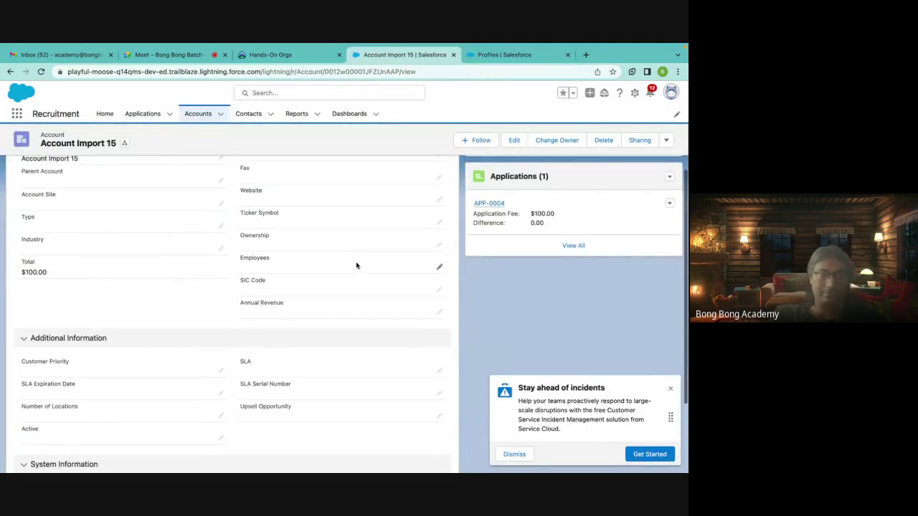
pyautogui.scroll(-1, 357, 266)
pyautogui.scroll(-1, 356, 265)
pyautogui.scroll(5, 356, 265)
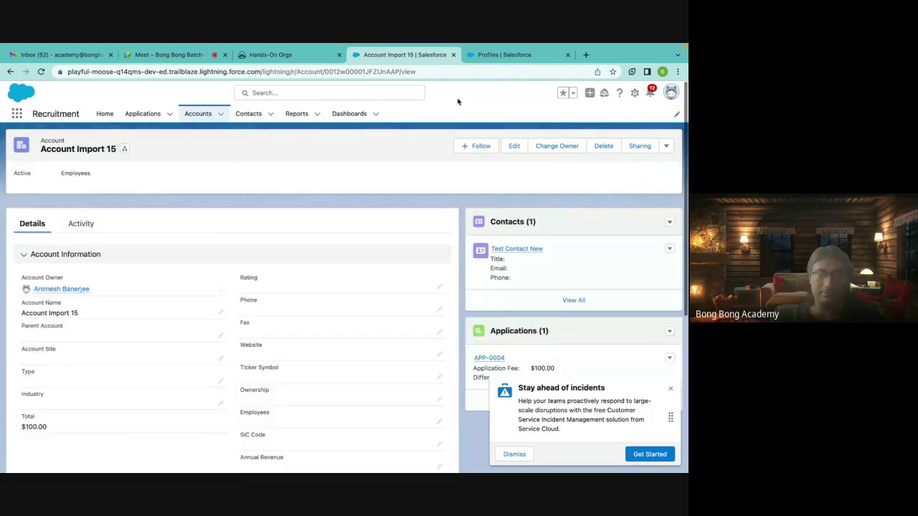
pyautogui.click(502, 55)
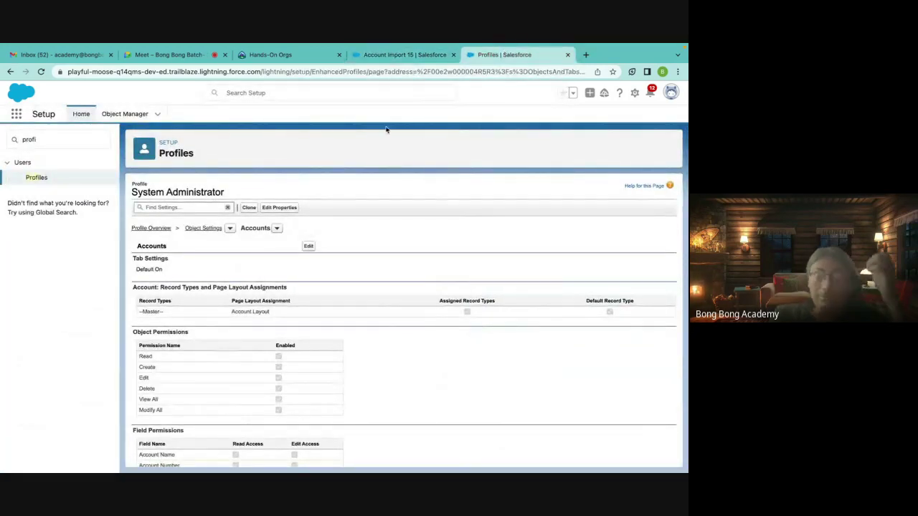
pyautogui.click(391, 55)
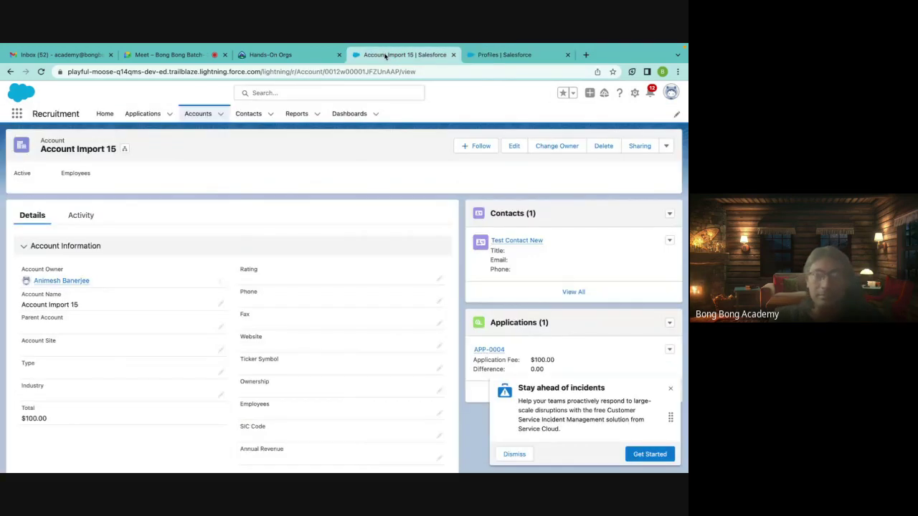
# Start a new account and search its form for "number" to look for the Account Number field
pyautogui.click(666, 146)
pyautogui.click(221, 115)
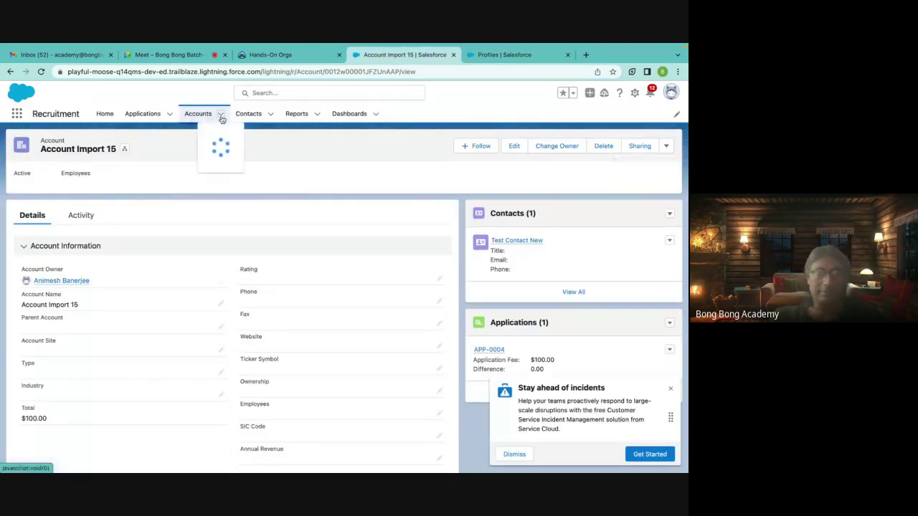
pyautogui.click(194, 134)
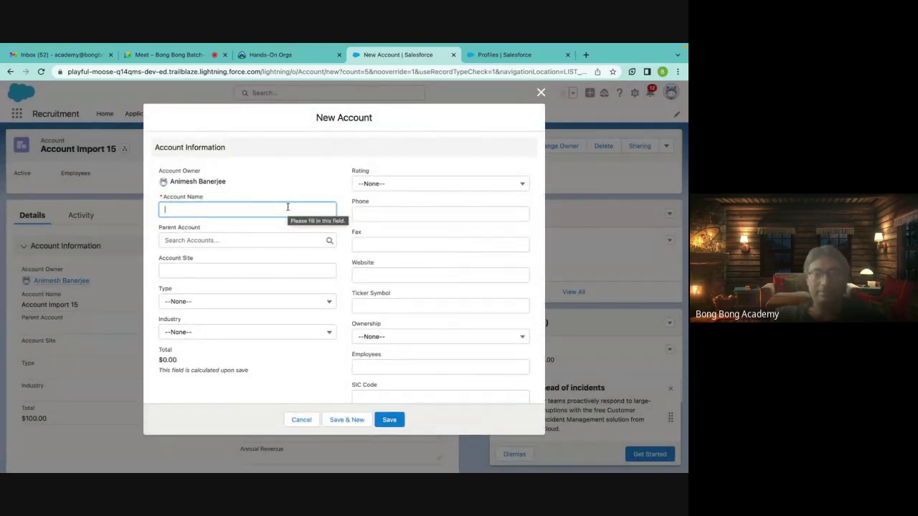
pyautogui.hotkey('ctrl', 'f')
pyautogui.write('numner')
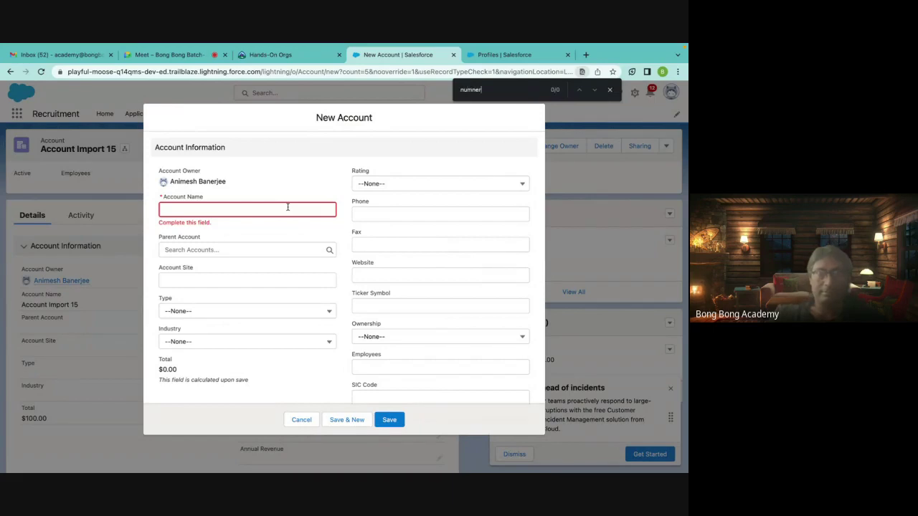
pyautogui.write('b')
pyautogui.scroll(-2, 249, 330)
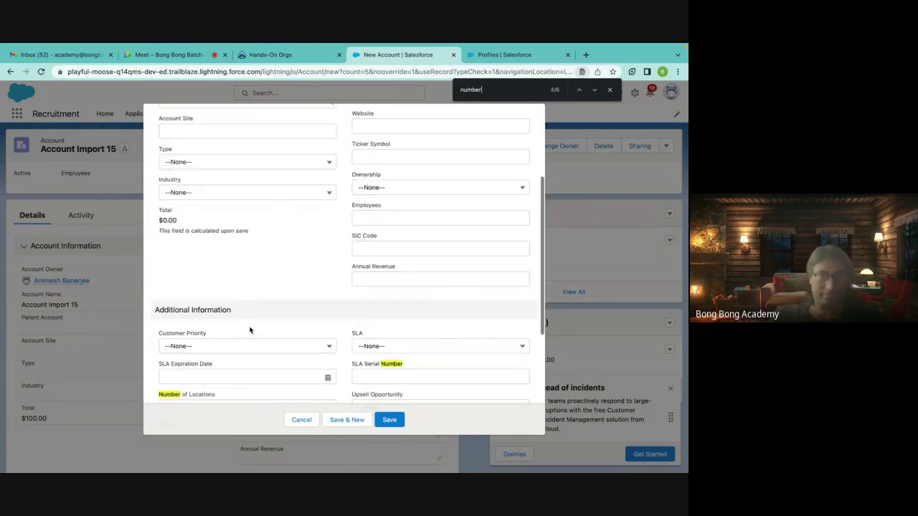
pyautogui.scroll(-3, 250, 330)
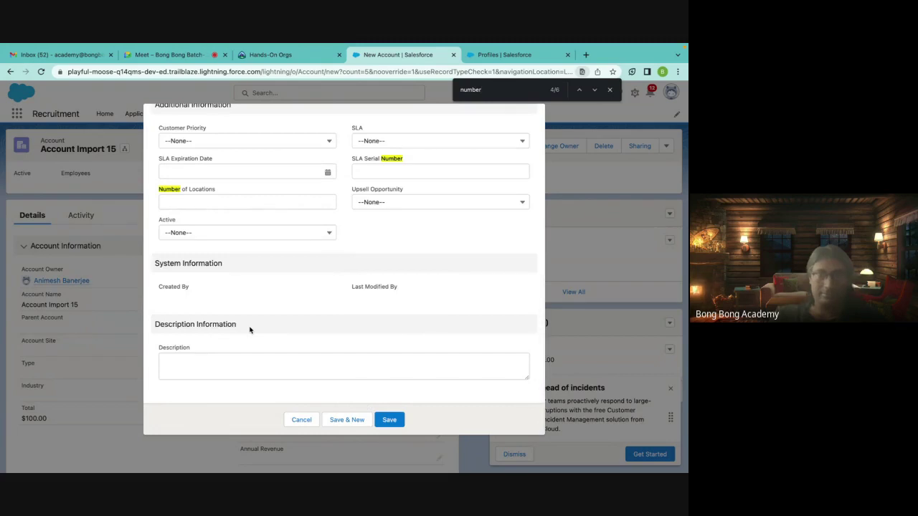
pyautogui.scroll(5, 250, 330)
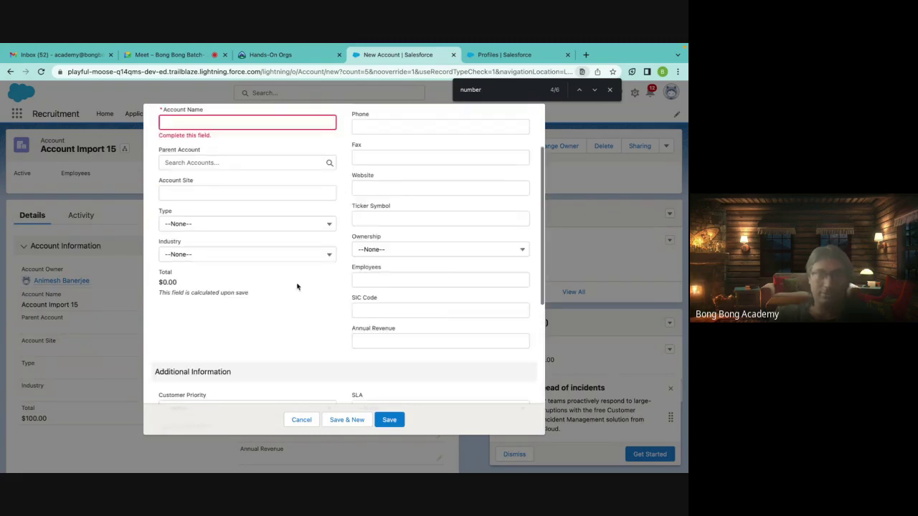
pyautogui.click(610, 90)
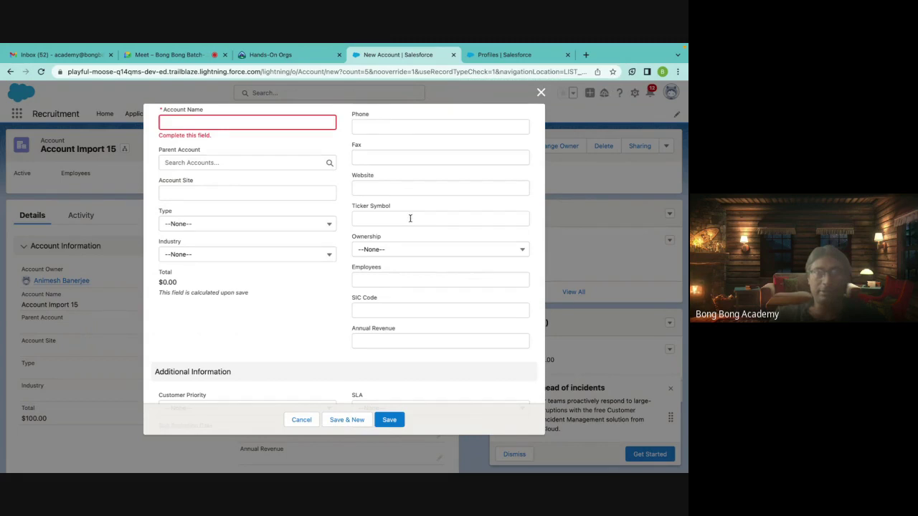
pyautogui.scroll(-5, 409, 217)
pyautogui.scroll(1, 391, 215)
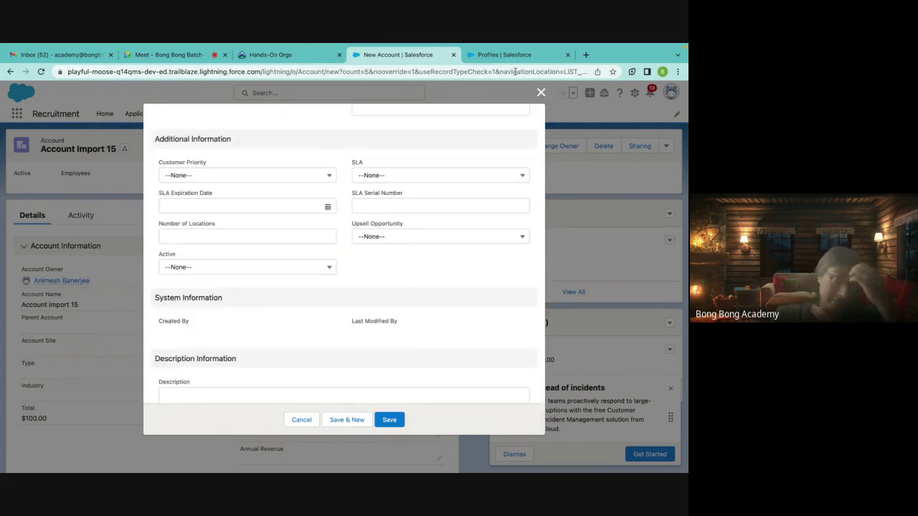
# Review the System Administrator profile's field permissions for Accounts and return to the new account form
pyautogui.hotkey('ctrl', 'Tab')
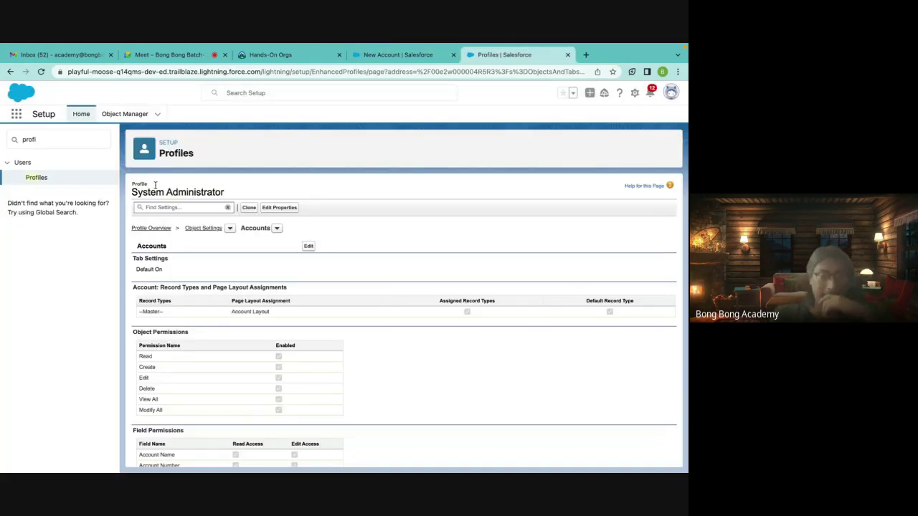
pyautogui.scroll(-2, 254, 310)
pyautogui.scroll(-3, 254, 309)
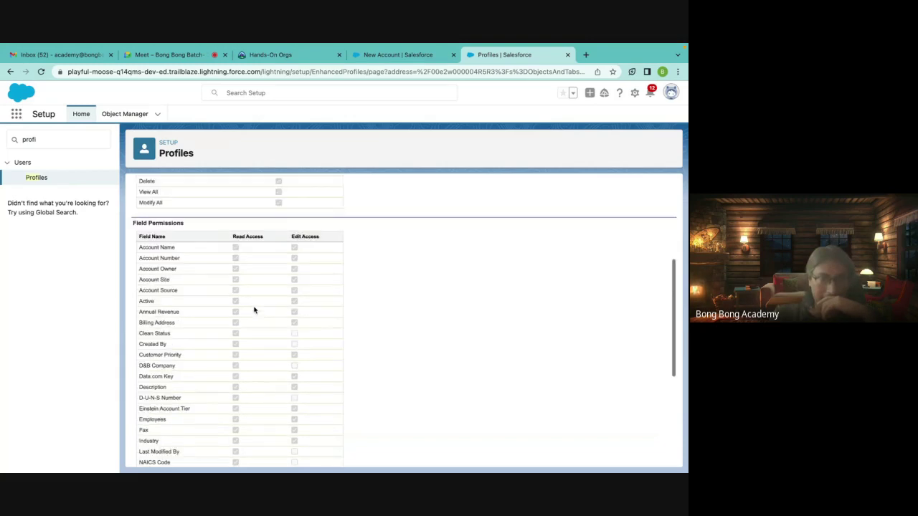
pyautogui.scroll(-3, 254, 310)
pyautogui.scroll(-2, 254, 310)
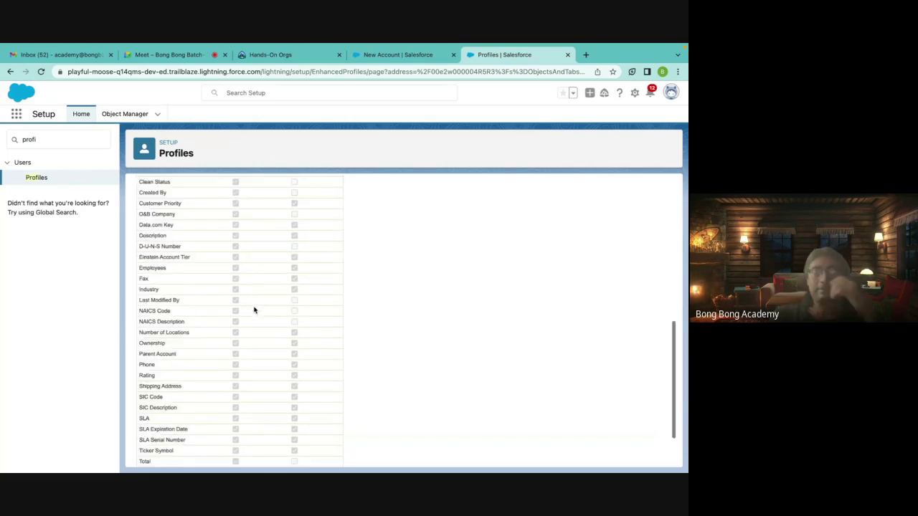
pyautogui.click(369, 55)
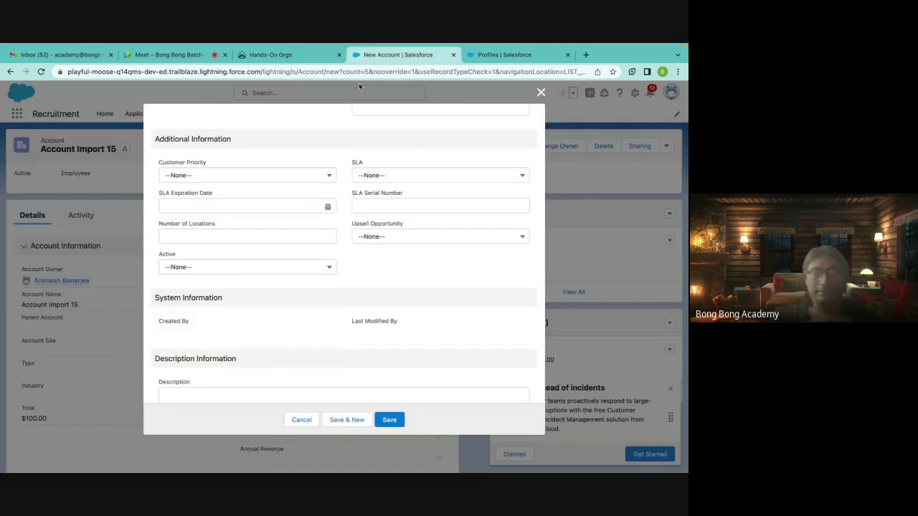
# Discard the new account form and reload the Account Import 15 record to check its fields again
pyautogui.click(541, 93)
pyautogui.click(41, 71)
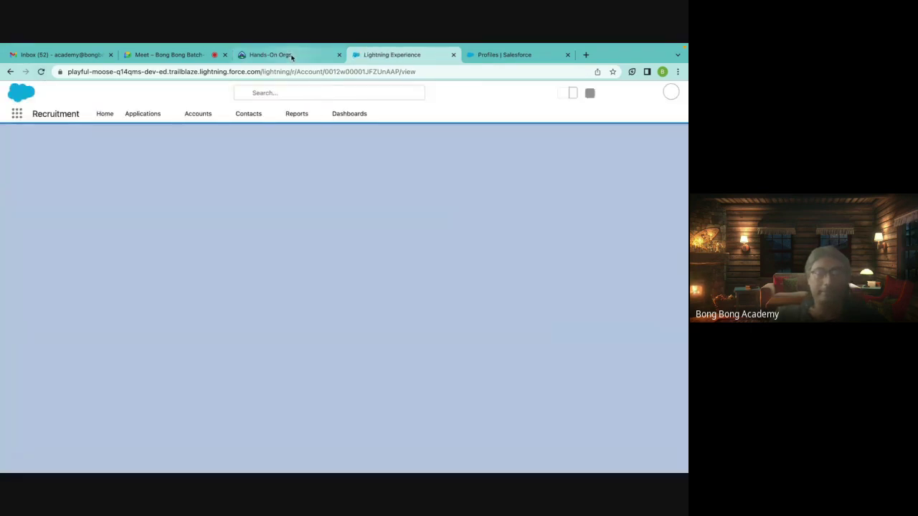
pyautogui.click(290, 56)
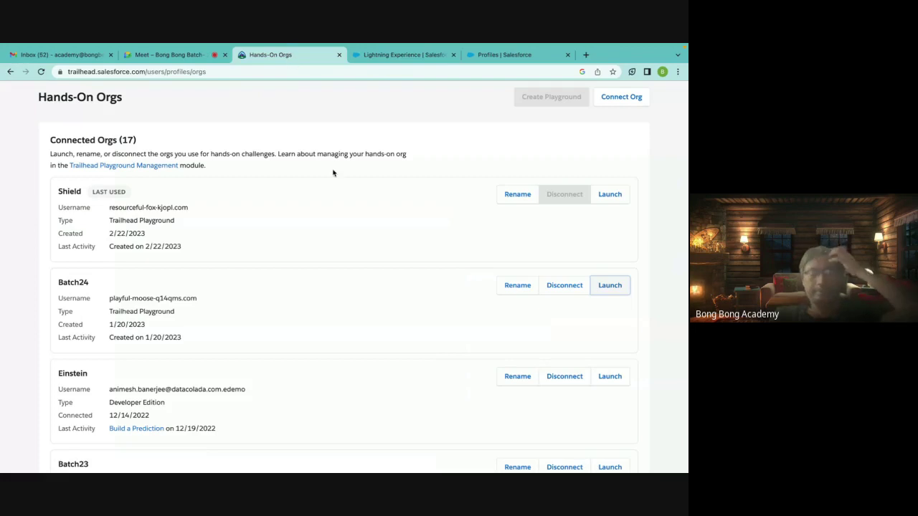
pyautogui.click(416, 54)
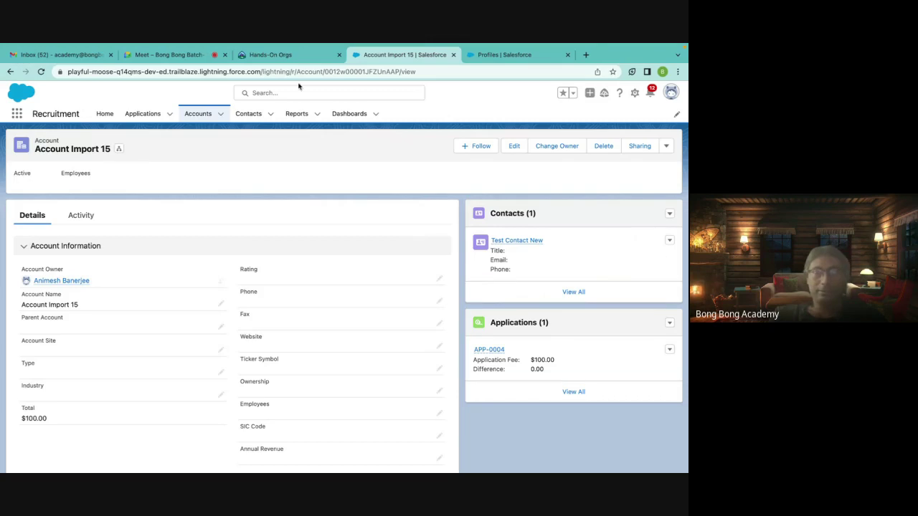
pyautogui.click(476, 57)
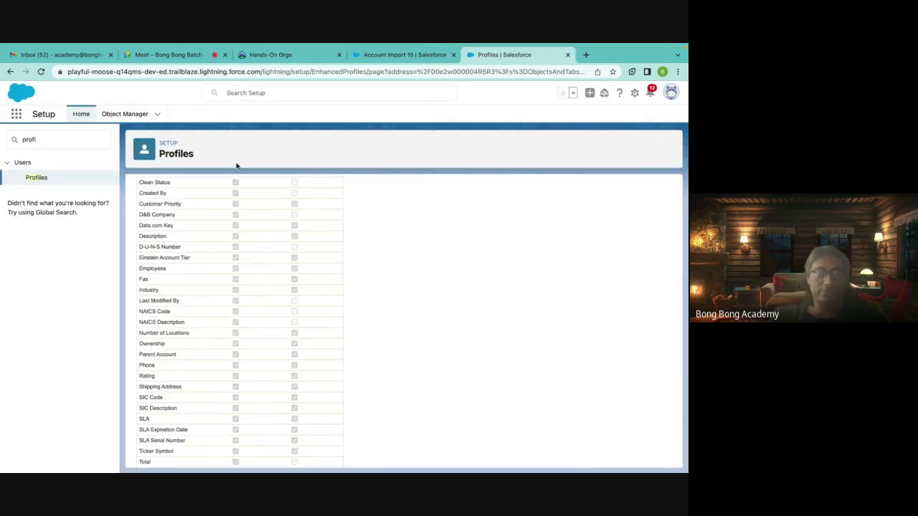
pyautogui.click(402, 55)
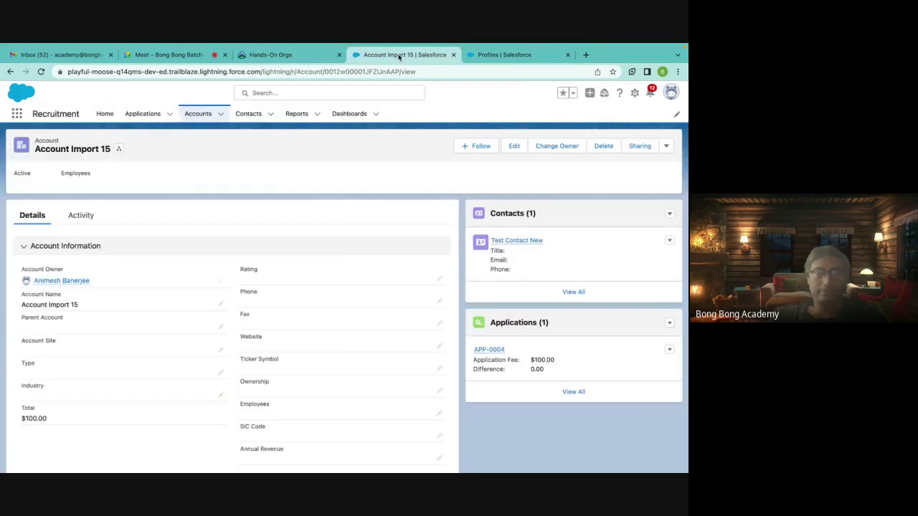
# Open the list of fields and relationships of the Account object in Setup's Object Manager
pyautogui.click(522, 54)
pyautogui.click(123, 114)
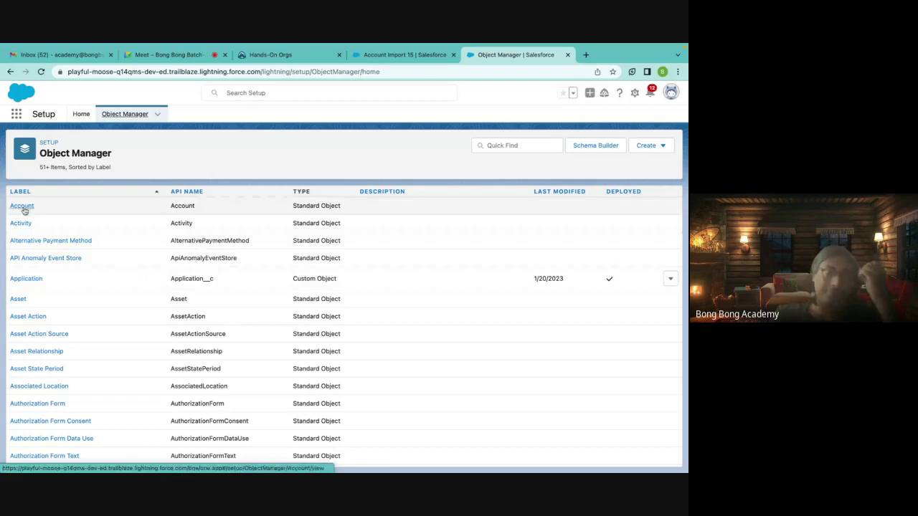
pyautogui.click(22, 206)
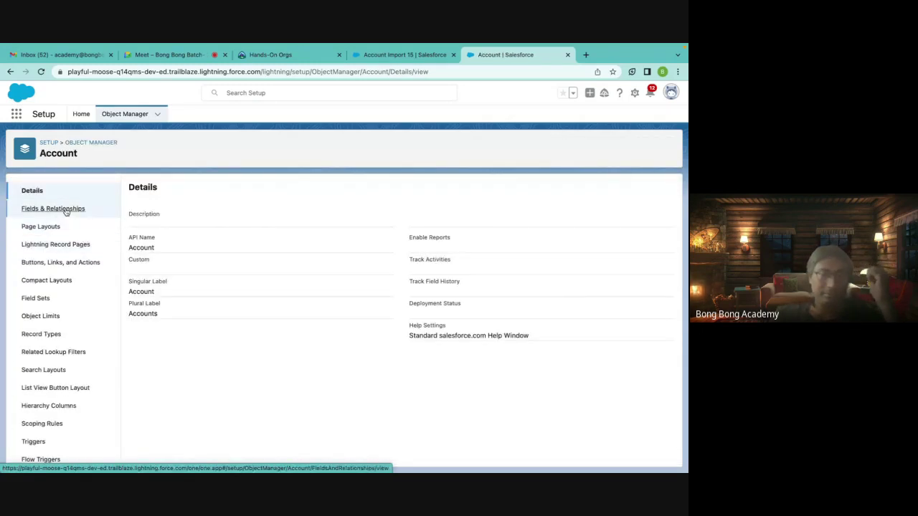
pyautogui.click(55, 208)
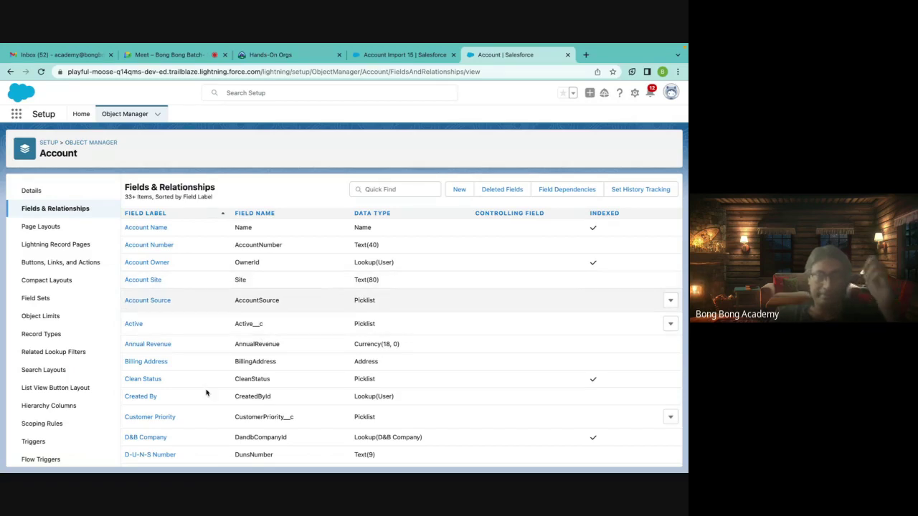
# Open the SLA Serial Number field's definition and copy its API name, SLASerialNumber__c
pyautogui.scroll(-10, 213, 420)
pyautogui.click(152, 442)
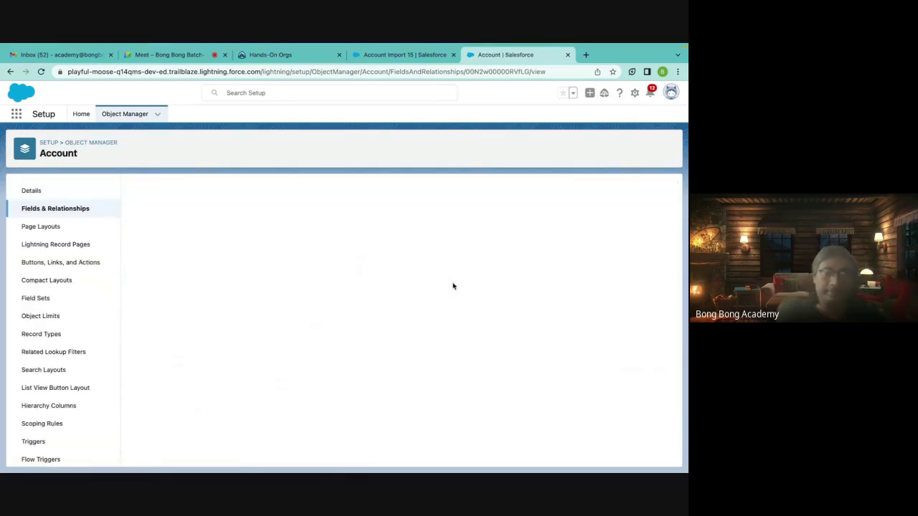
pyautogui.scroll(-1, 453, 286)
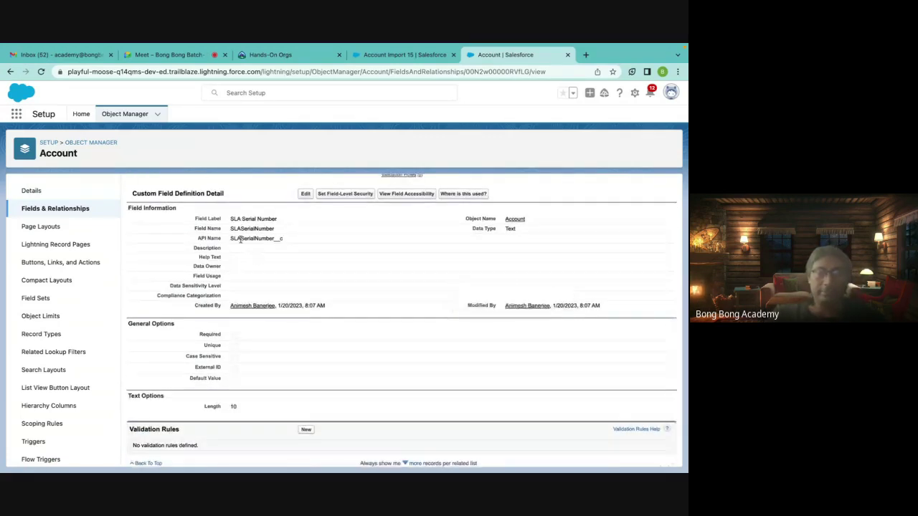
pyautogui.doubleClick(241, 239)
pyautogui.hotkey('ctrl', 'c')
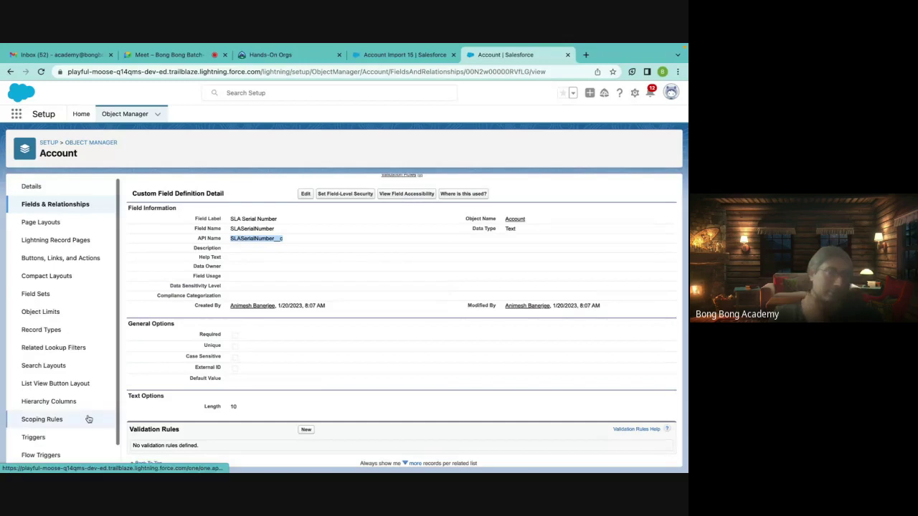
# Open the Account object's AccountNumber_Blank_Check validation rule for editing
pyautogui.scroll(-1, 58, 452)
pyautogui.click(60, 450)
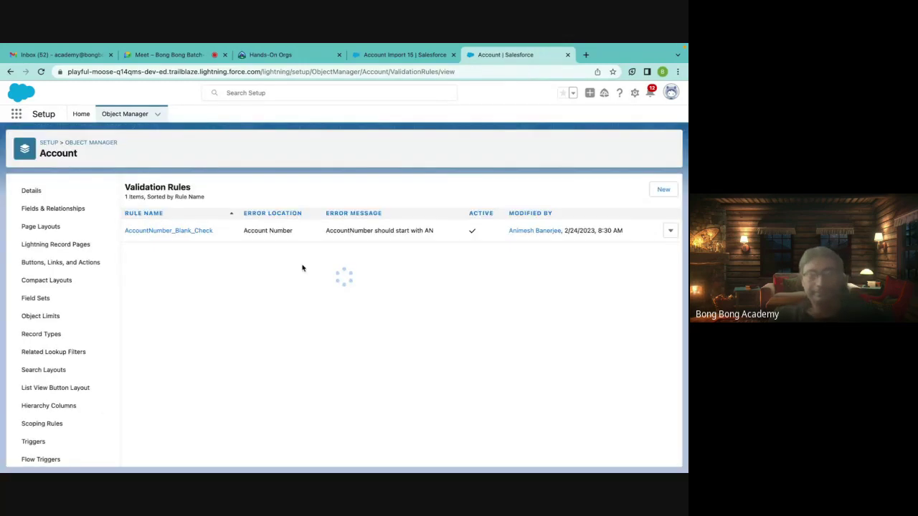
pyautogui.click(670, 230)
pyautogui.click(644, 251)
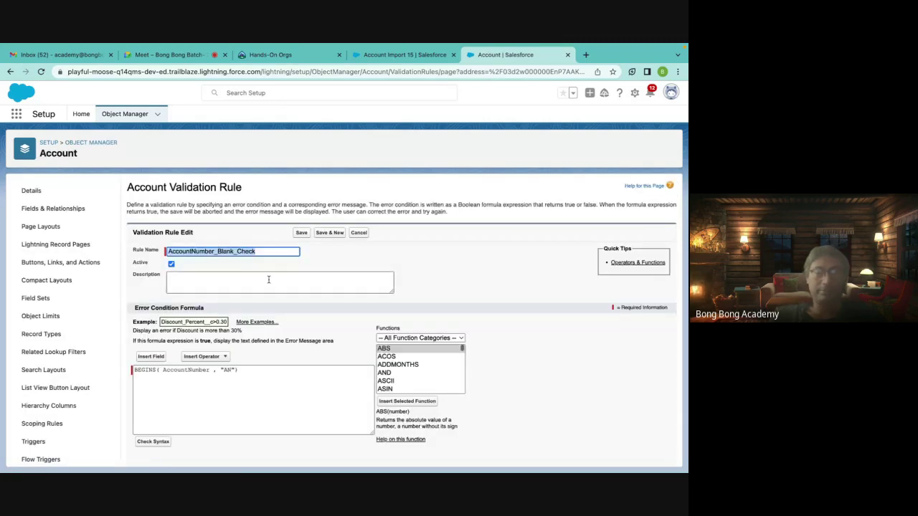
# Rename the validation rule as "SLASerialNumber start with AN"
pyautogui.hotkey('ctrl', 'v')
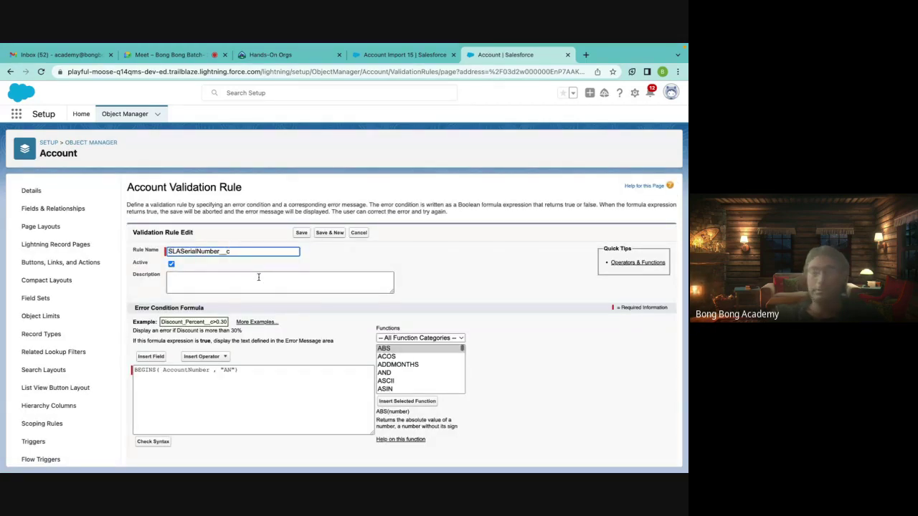
pyautogui.press('BackSpace')
pyautogui.press('BackSpace')
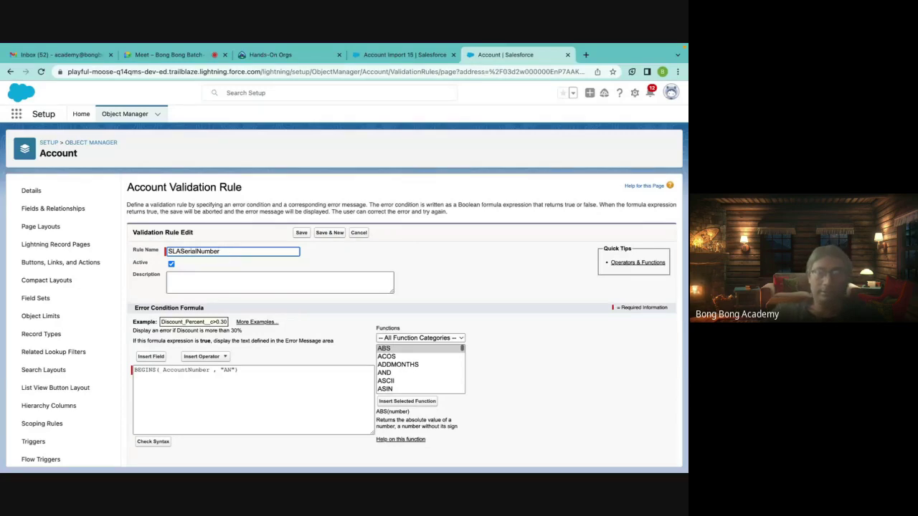
pyautogui.write('star')
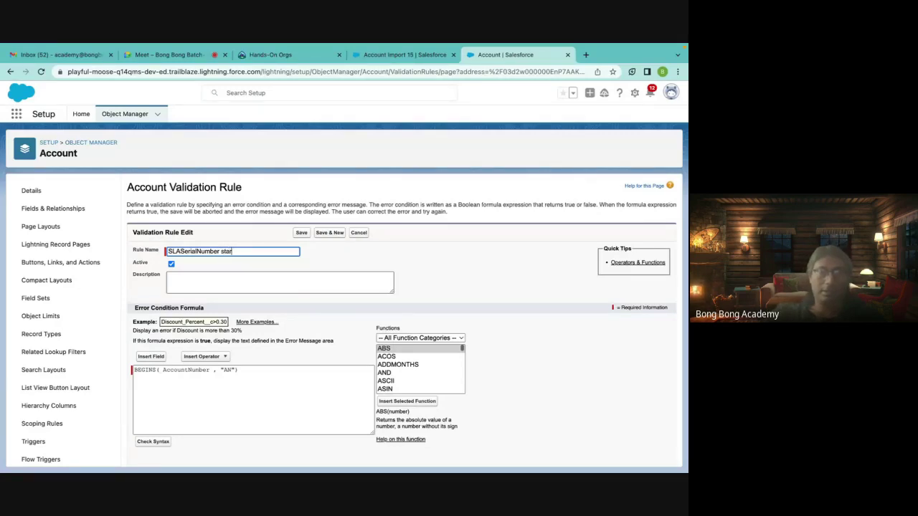
pyautogui.write('ty=')
pyautogui.press('BackSpace')
pyautogui.press('BackSpace')
pyautogui.write('wuth')
pyautogui.press('BackSpace')
pyautogui.press('BackSpace')
pyautogui.write('ith AN')
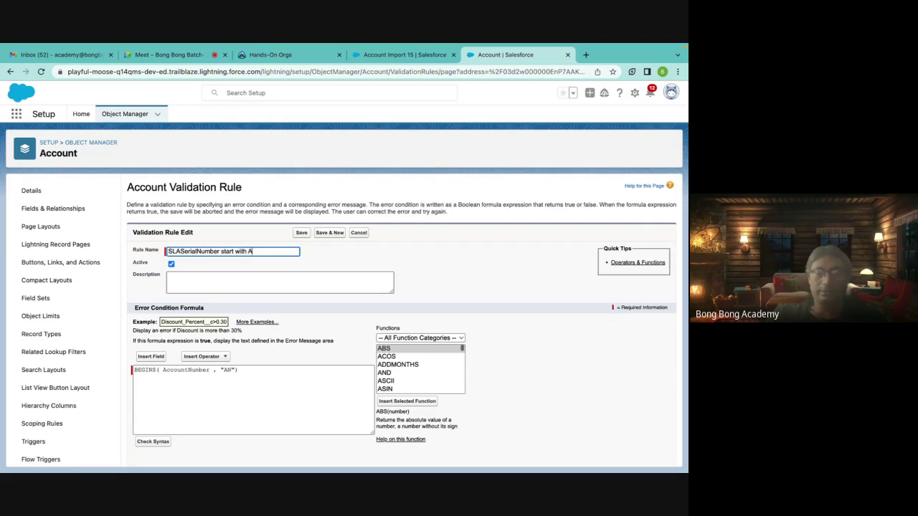
# Replace AccountNumber with SLASerialNumber__c in the rule's BEGINS error condition formula
pyautogui.click(155, 401)
pyautogui.doubleClick(185, 370)
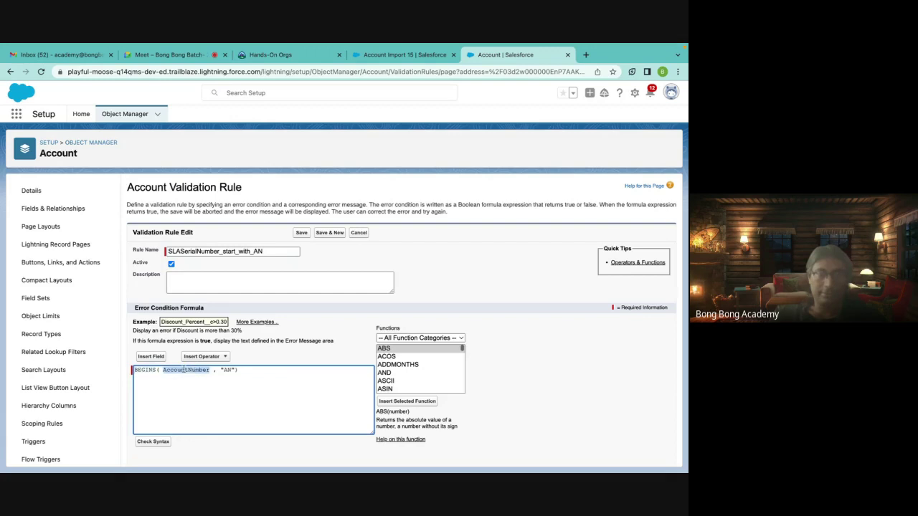
pyautogui.hotkey('ctrl', 'v')
# Change the rule's error message to "SLA SerialNumber should start with AN"
pyautogui.scroll(-3, 186, 380)
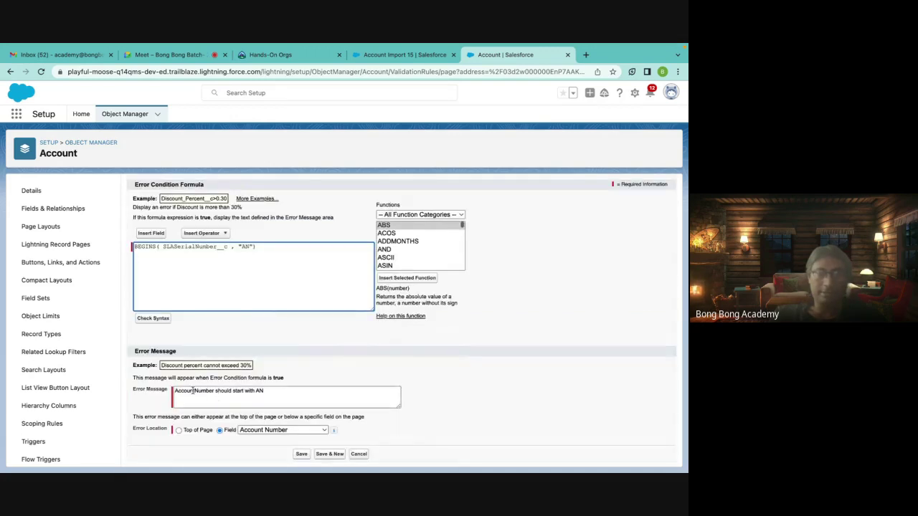
pyautogui.doubleClick(193, 391)
pyautogui.hotkey('ctrl', 'v')
pyautogui.click(186, 391)
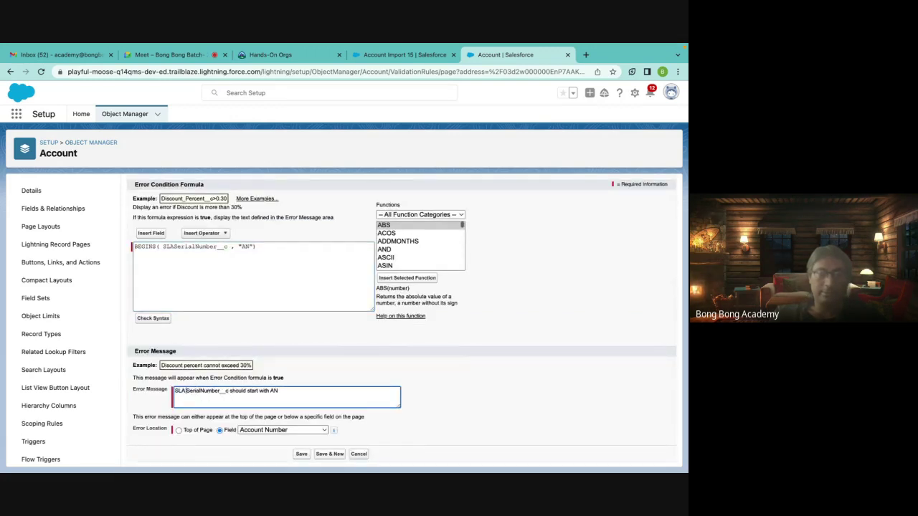
pyautogui.click(228, 391)
pyautogui.press('BackSpace')
pyautogui.press('BackSpace')
pyautogui.press('BackSpace')
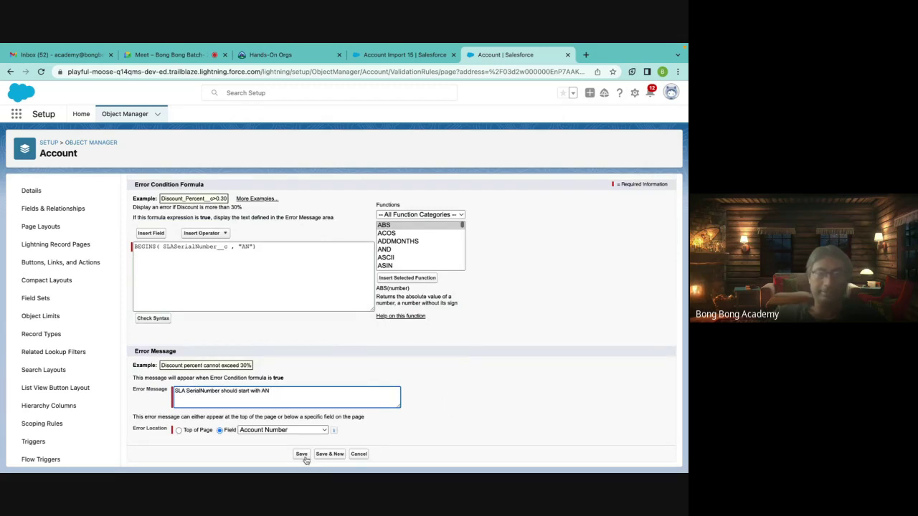
# Open the choice of fields for the rule's error location and look through the available Account fields
pyautogui.click(288, 431)
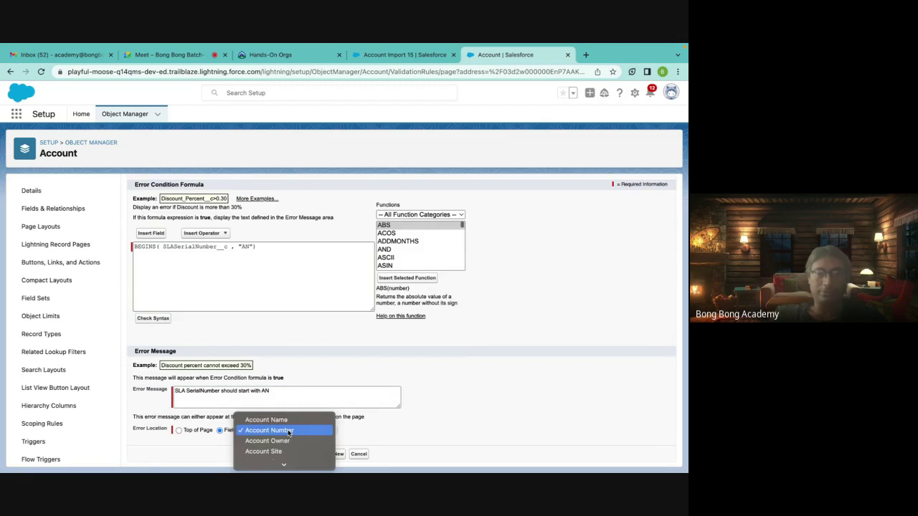
pyautogui.scroll(-10, 288, 433)
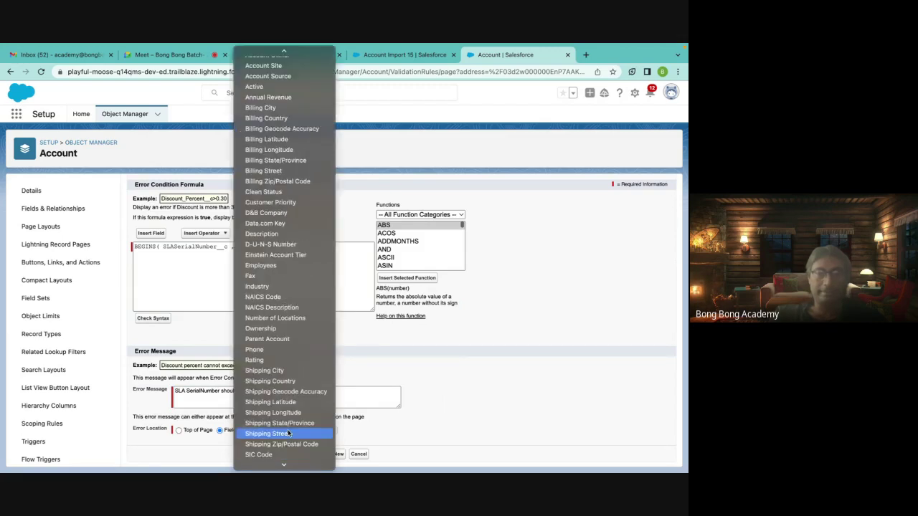
# Set the validation rule's error location to the SLA Serial Number field and save the rule
pyautogui.scroll(-2, 288, 429)
pyautogui.click(284, 455)
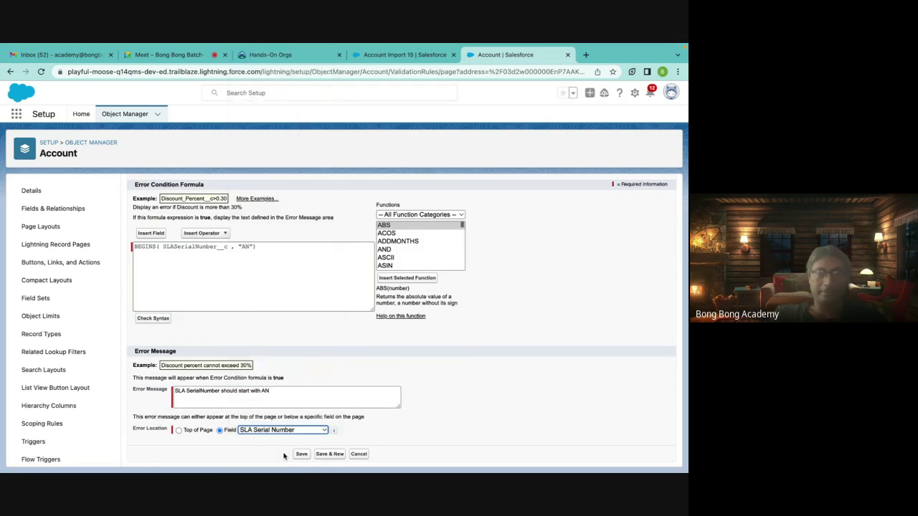
pyautogui.click(301, 454)
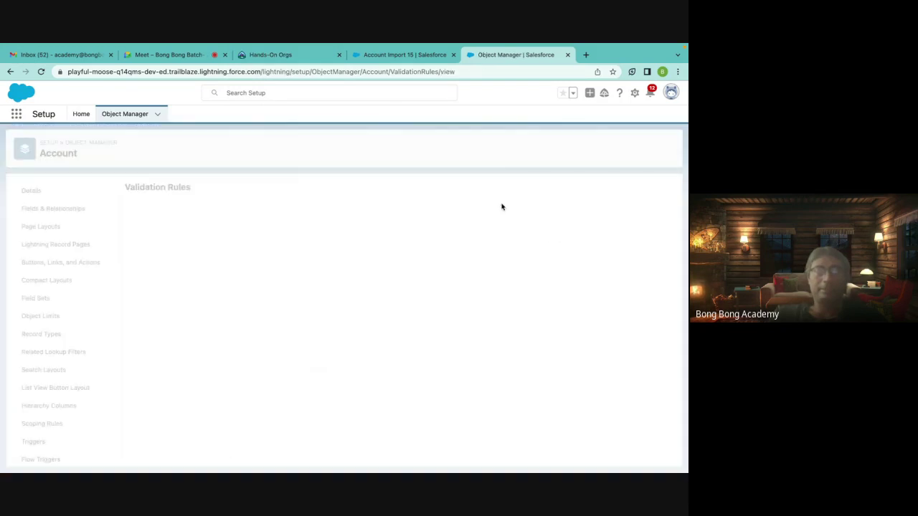
# Create an account named "test" with SLA Serial Number FF, save it, and check the saved field
pyautogui.click(400, 56)
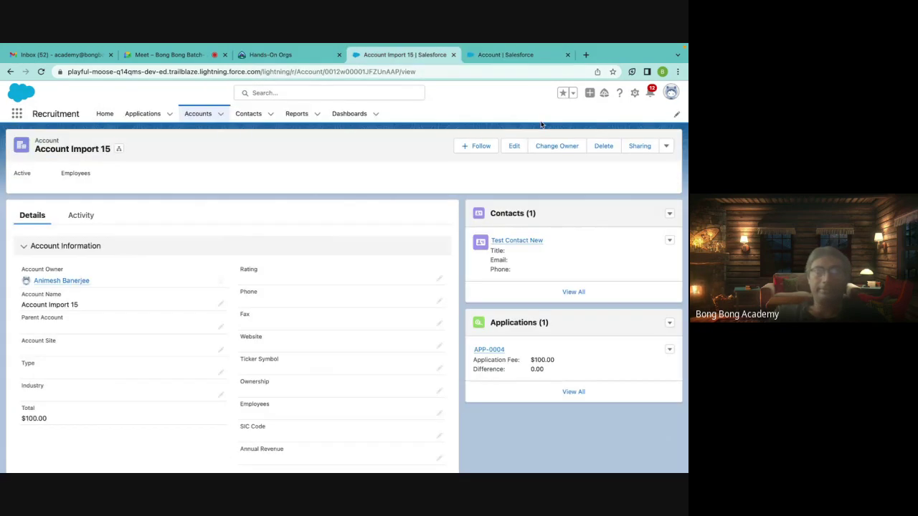
pyautogui.click(220, 113)
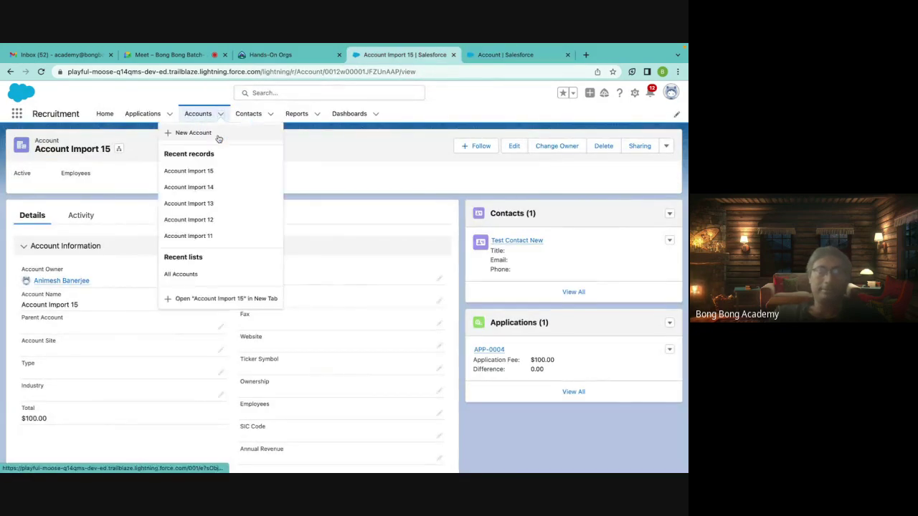
pyautogui.click(218, 134)
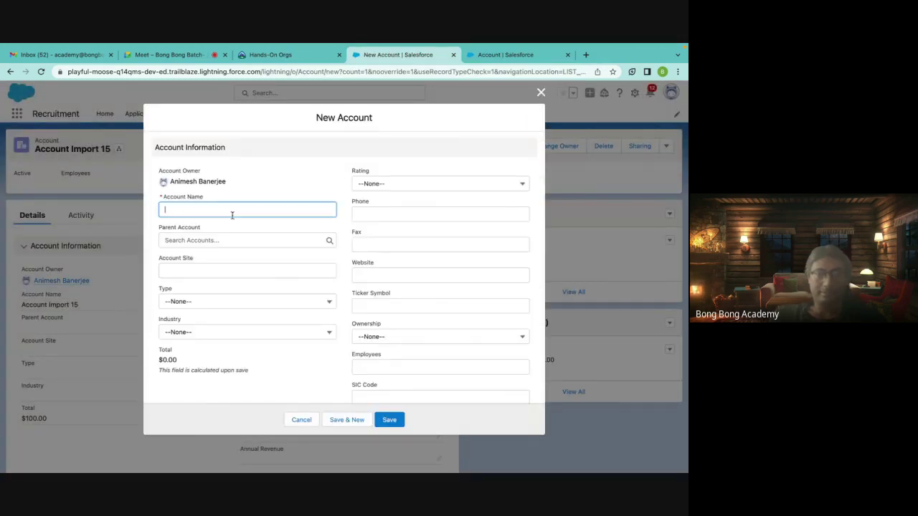
pyautogui.write('test')
pyautogui.scroll(-5, 354, 361)
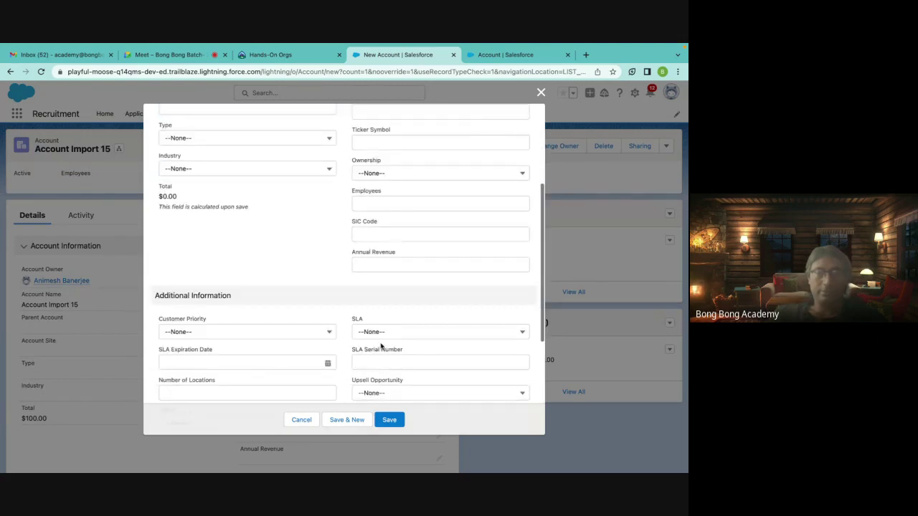
pyautogui.click(365, 363)
pyautogui.write('FF')
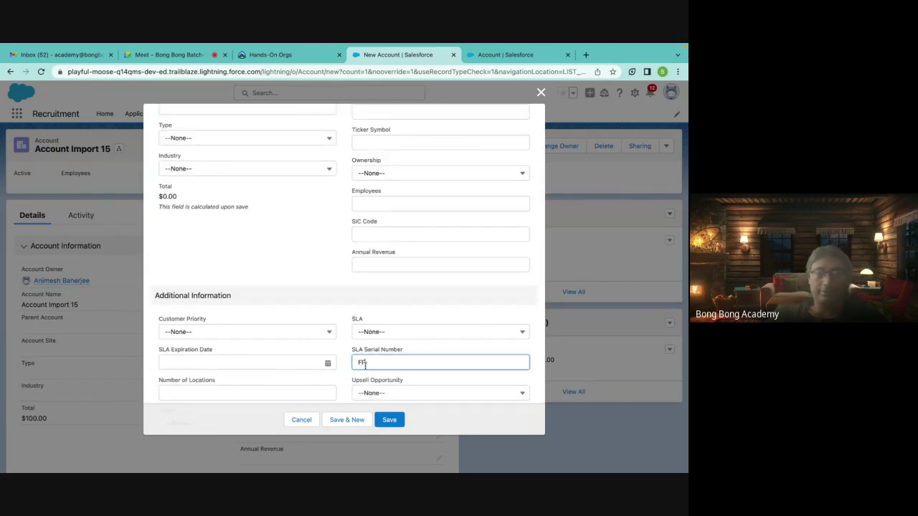
pyautogui.click(389, 421)
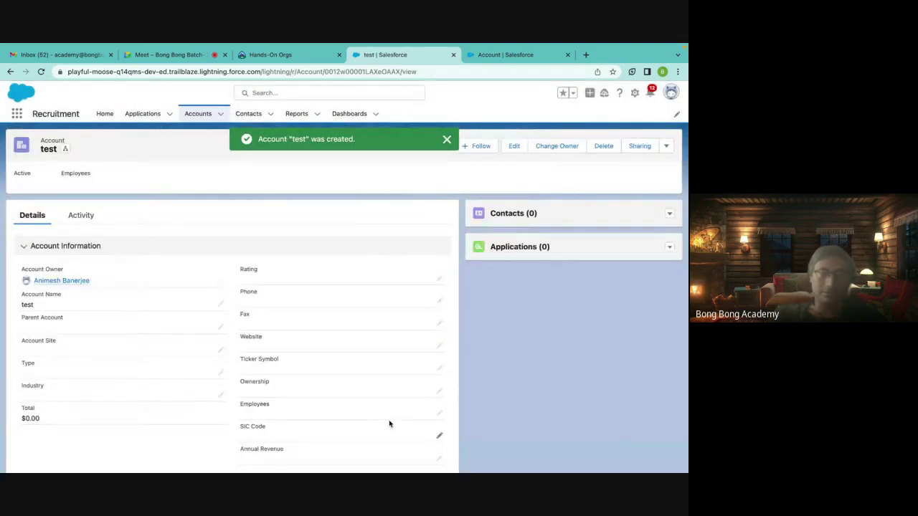
pyautogui.scroll(-2, 389, 424)
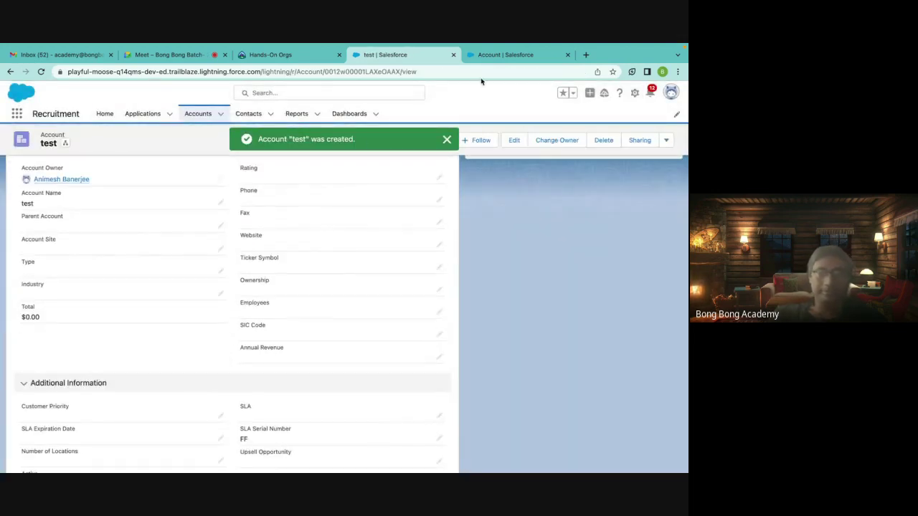
# Open the SLASerialNumber_start_with_AN validation rule for editing and review its BEGINS formula against the test account
pyautogui.click(493, 57)
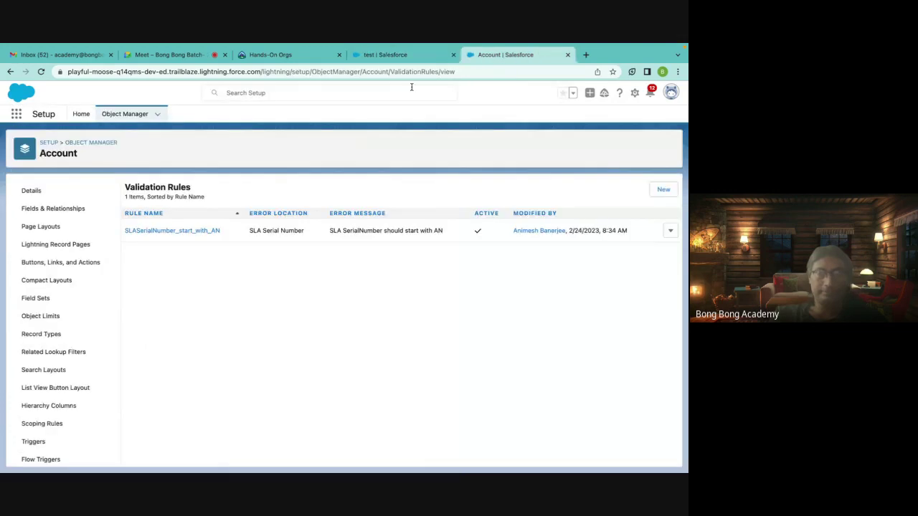
pyautogui.click(195, 231)
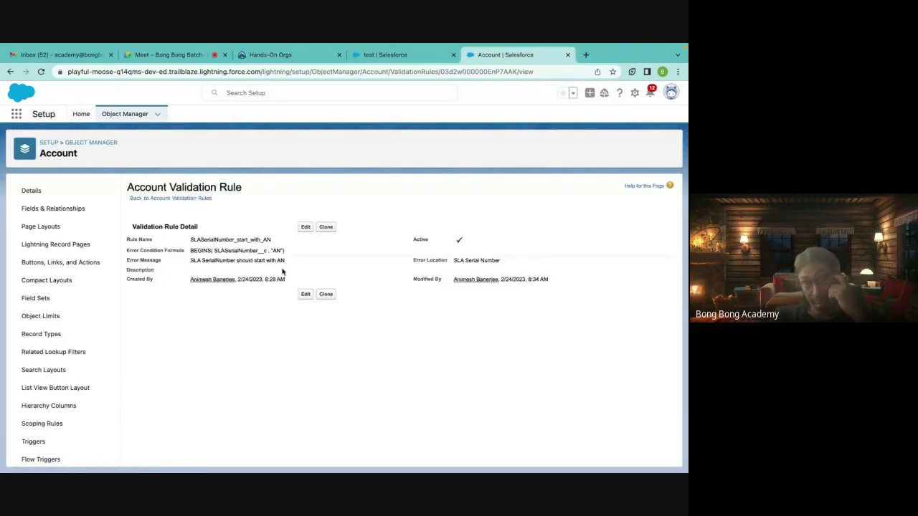
pyautogui.click(306, 226)
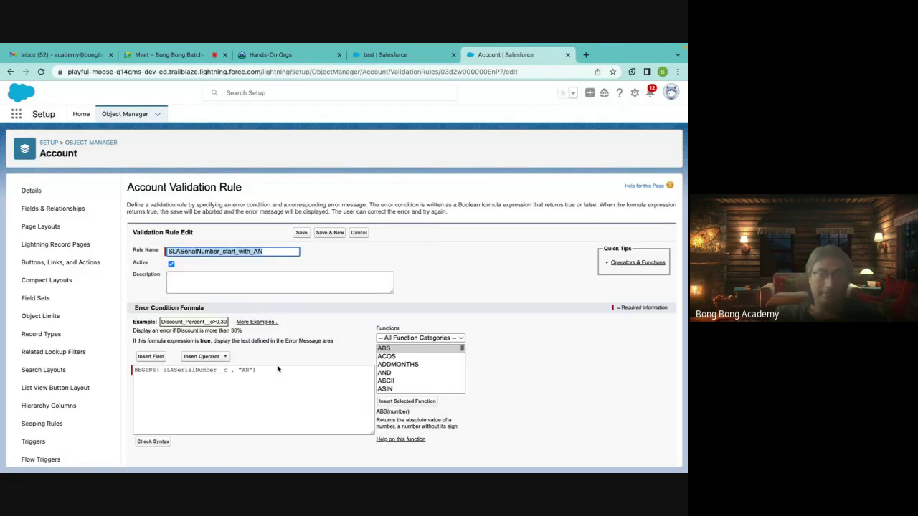
pyautogui.click(243, 370)
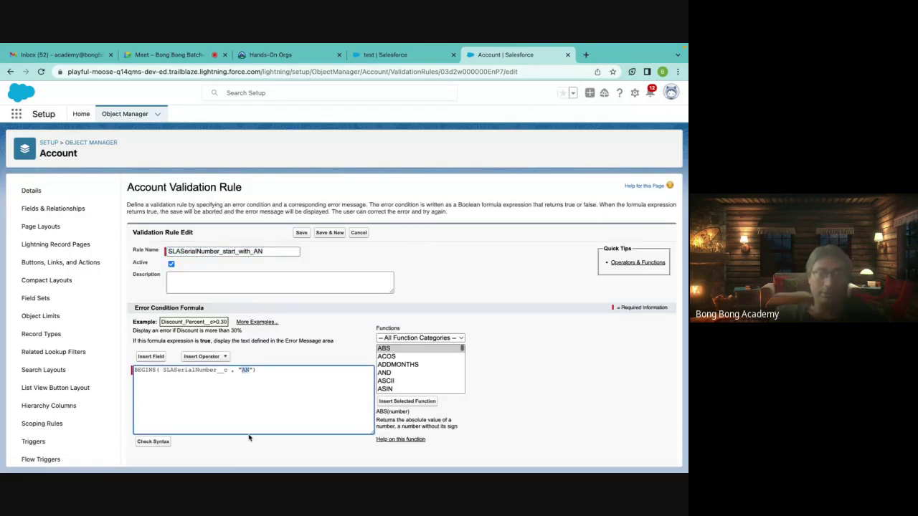
pyautogui.click(143, 370)
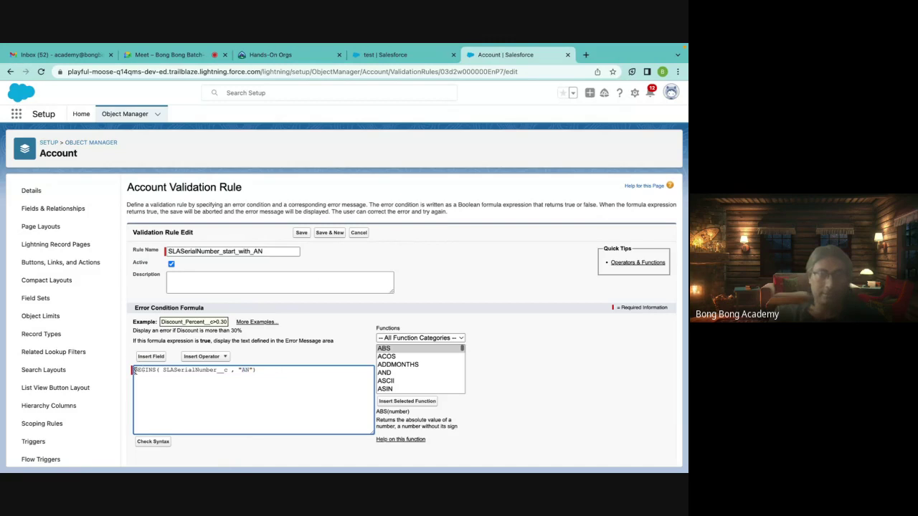
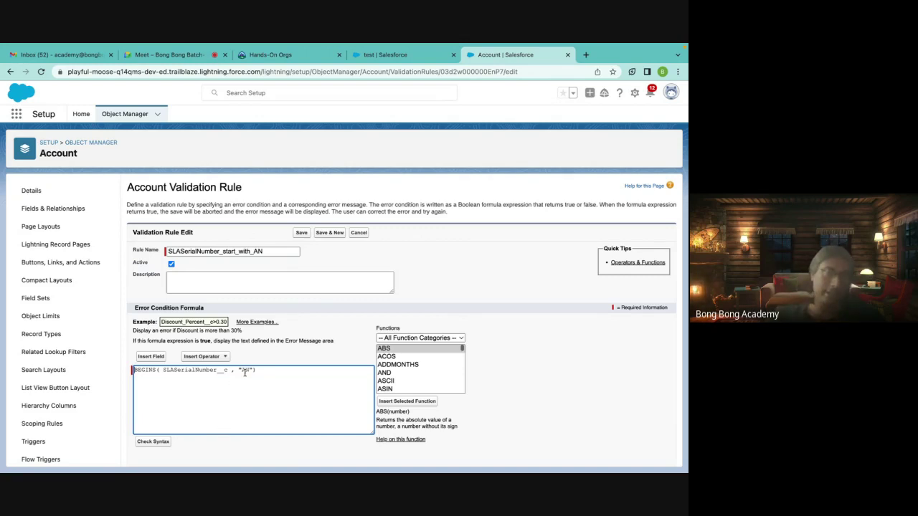
pyautogui.click(246, 399)
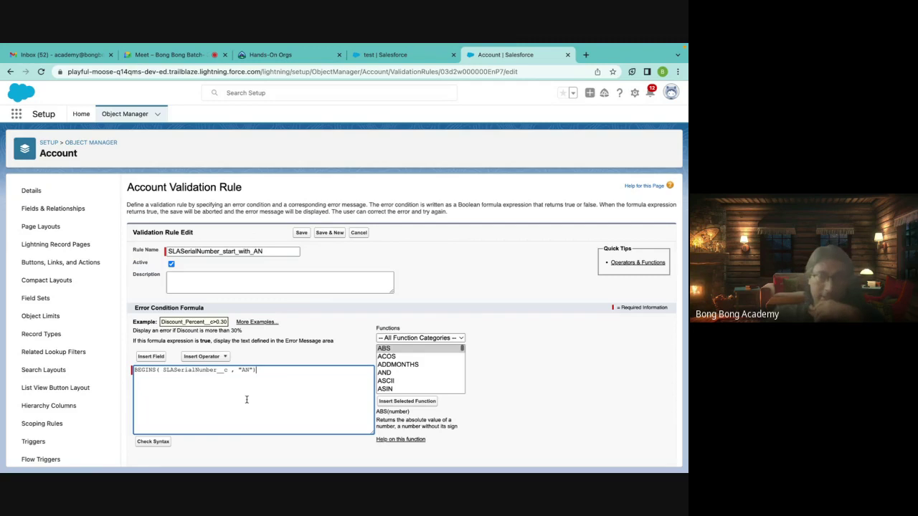
pyautogui.hotkey('ctrl', 'a')
pyautogui.click(206, 419)
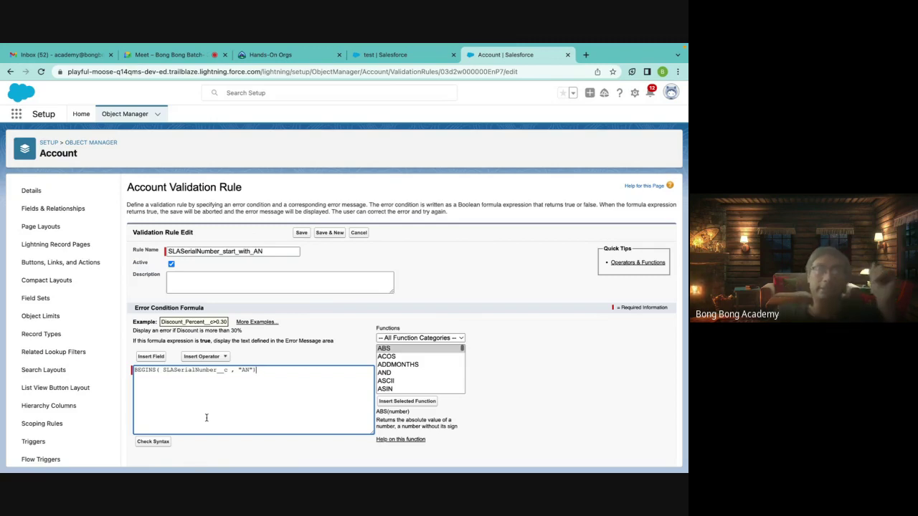
pyautogui.click(401, 56)
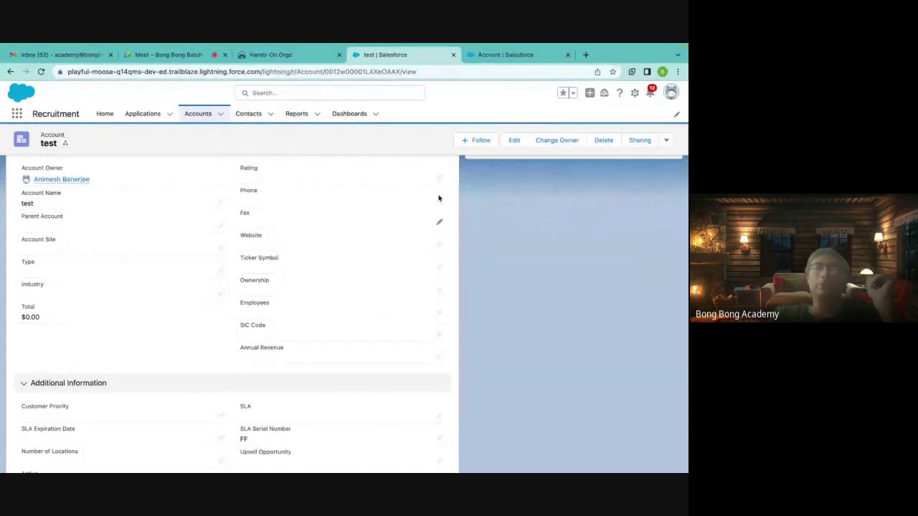
pyautogui.click(501, 55)
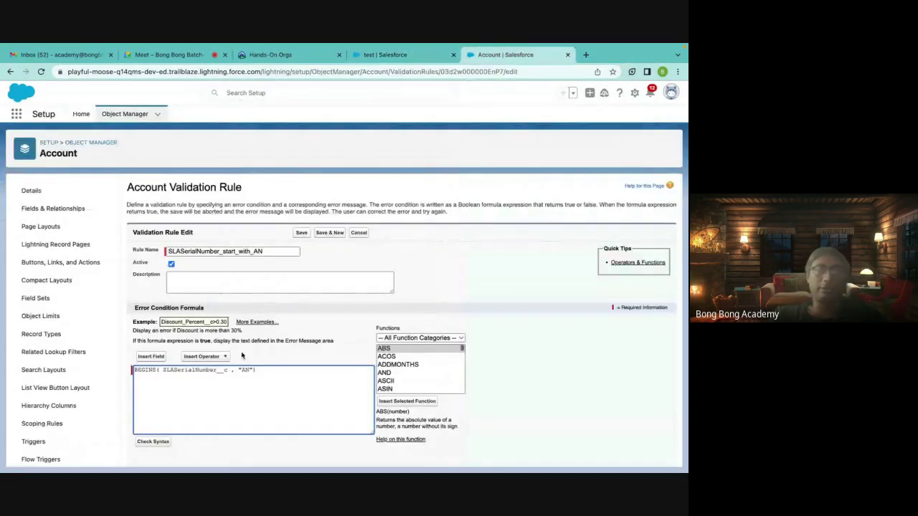
# Wrap the error condition in NOT so it reads NOT(BEGINS( SLASerialNumber__c , "AN")), save the rule, and review the formula
pyautogui.click(135, 370)
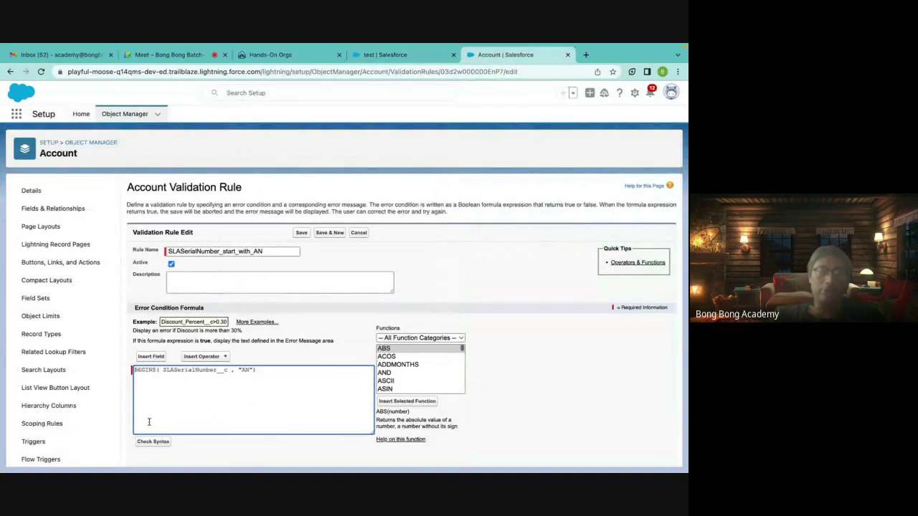
pyautogui.write('NOT (')
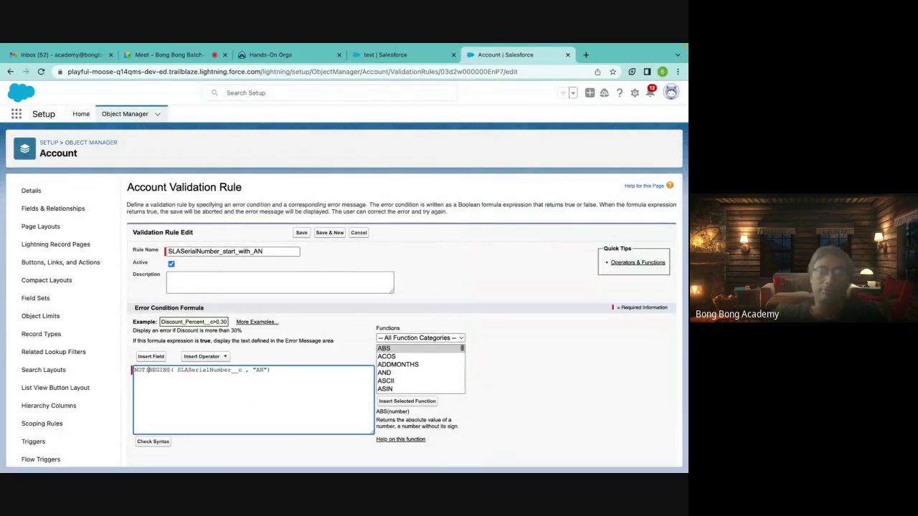
pyautogui.click(272, 369)
pyautogui.write(')')
pyautogui.click(301, 233)
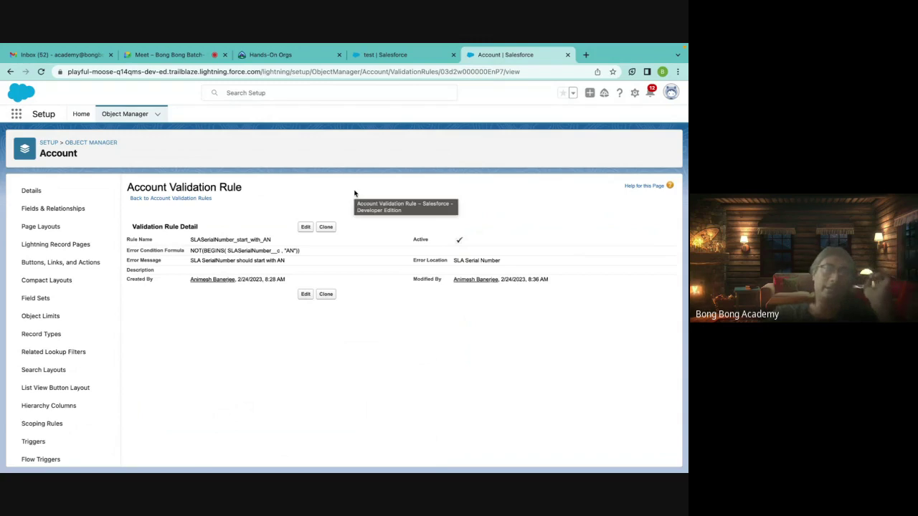
pyautogui.moveTo(203, 250); pyautogui.dragTo(297, 250)
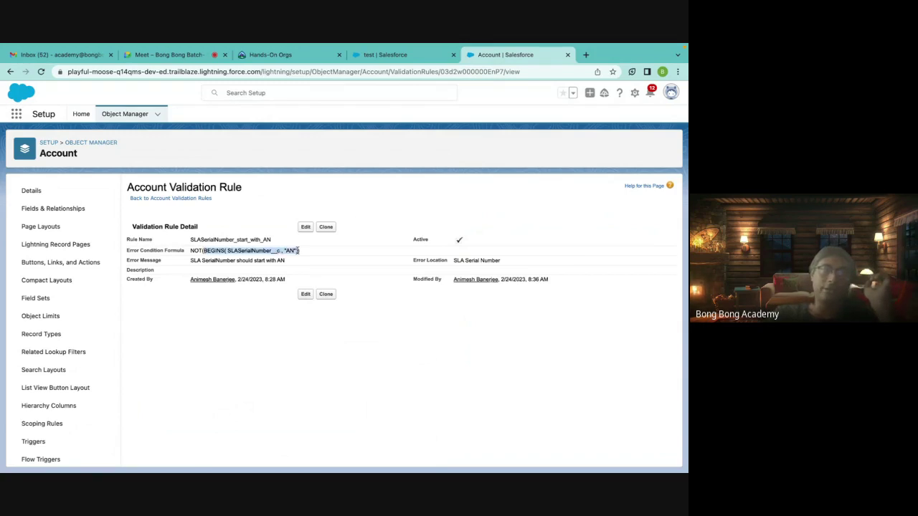
pyautogui.doubleClick(196, 251)
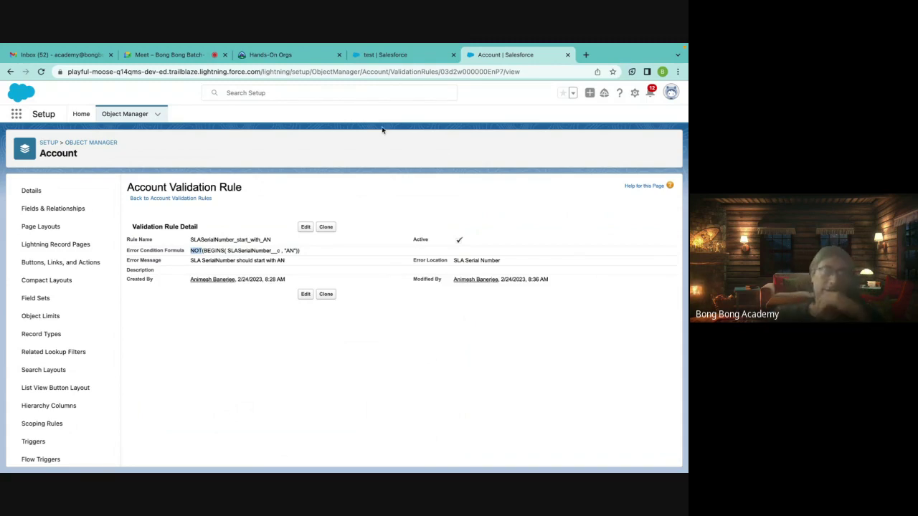
# Start a new account named "Test" with SLA Serial Number ff and try to save it
pyautogui.click(379, 57)
pyautogui.scroll(3, 348, 173)
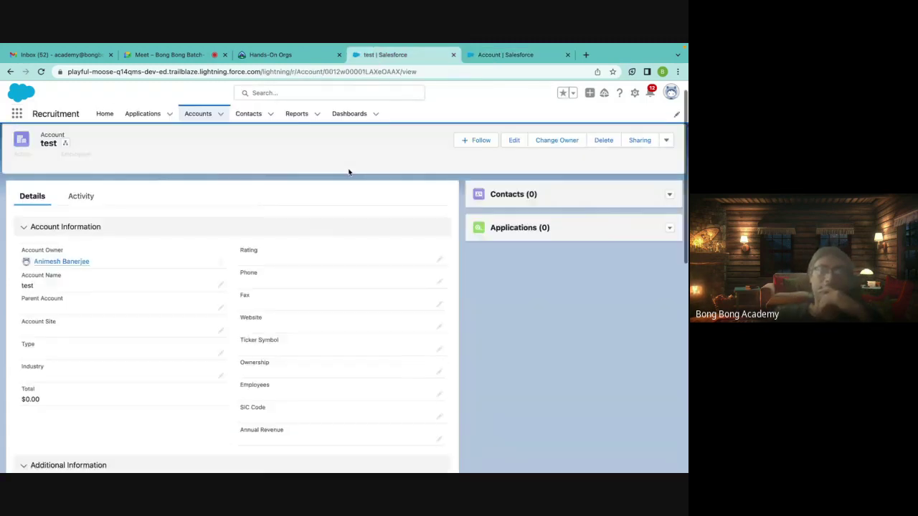
pyautogui.click(220, 116)
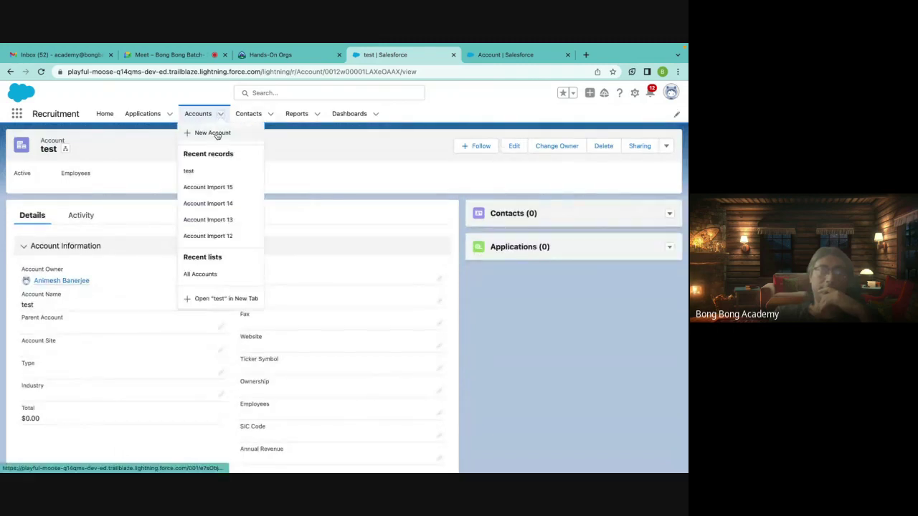
pyautogui.click(216, 130)
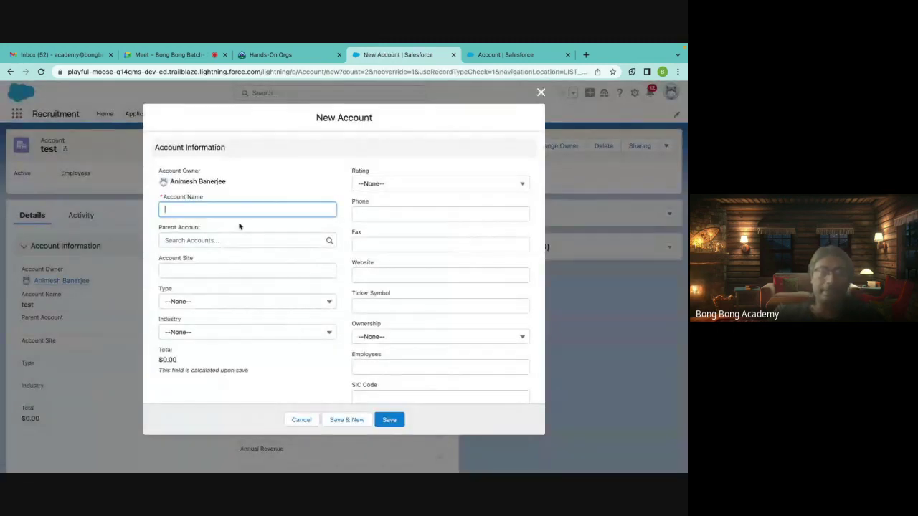
pyautogui.write('Test')
pyautogui.scroll(-10, 313, 275)
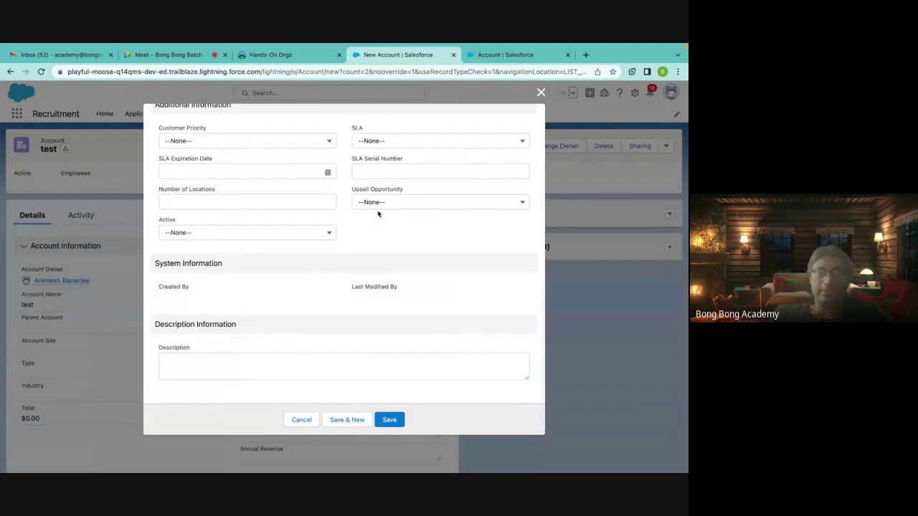
pyautogui.click(373, 175)
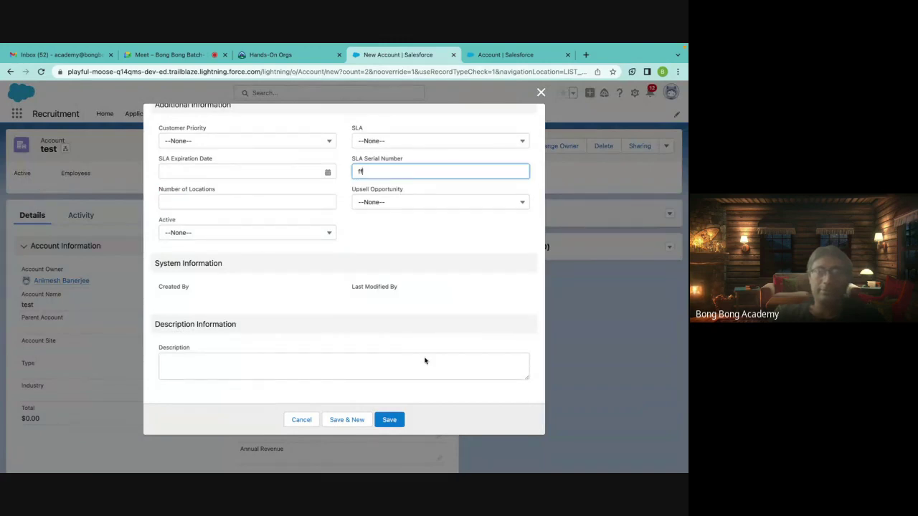
pyautogui.click(389, 420)
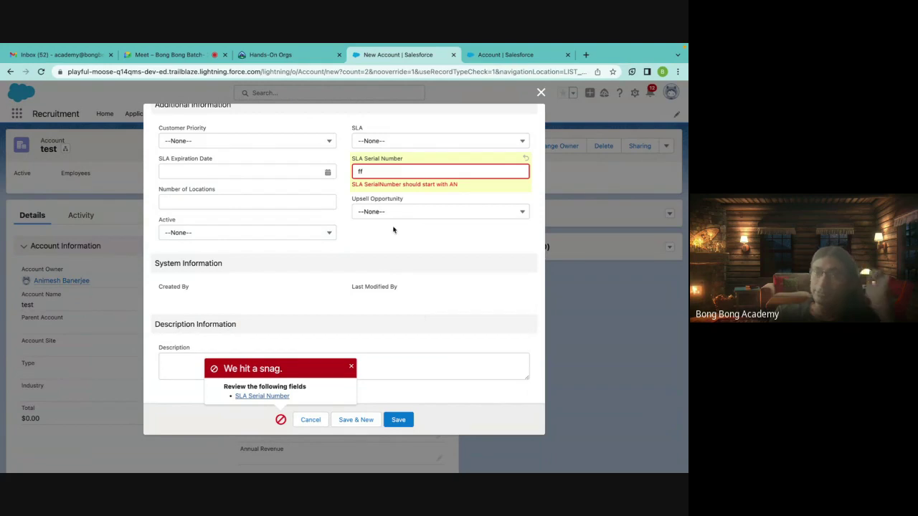
# Change the new account's SLA Serial Number to AN008 and save the account
pyautogui.click(372, 173)
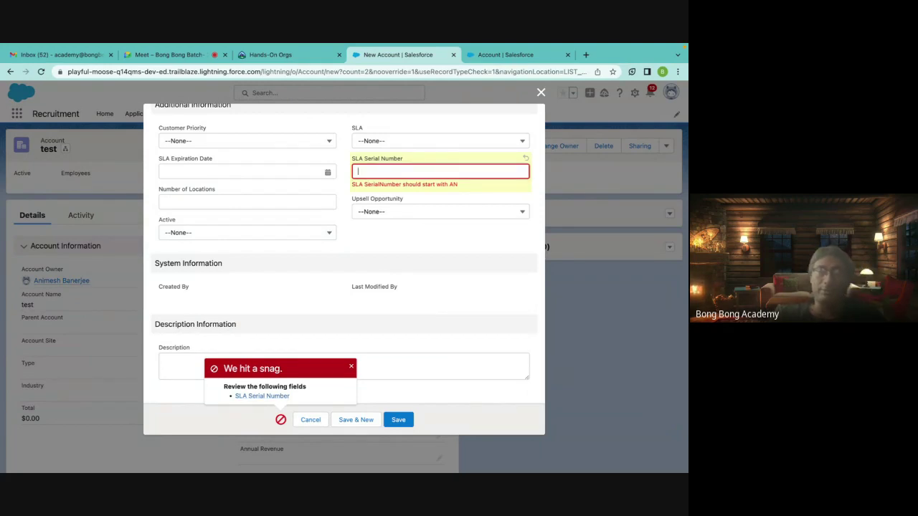
pyautogui.write('AN008')
pyautogui.click(395, 420)
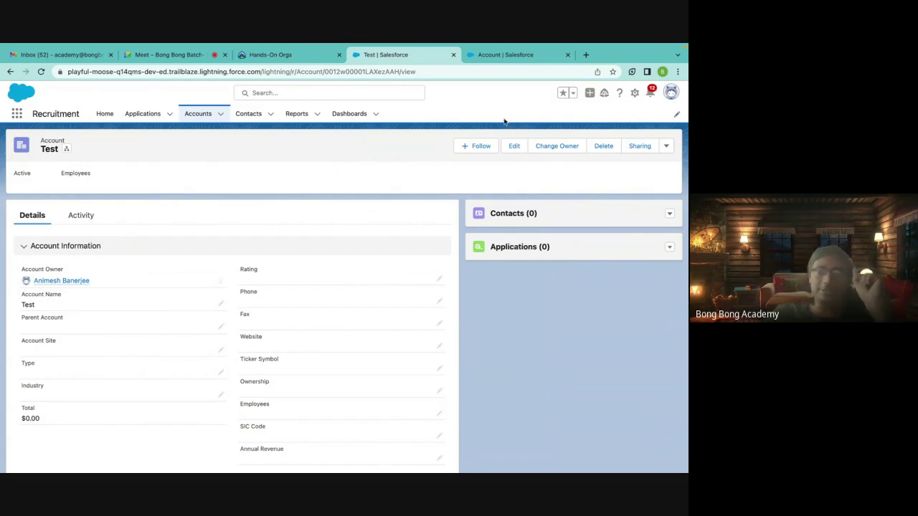
# Edit the SLASerialNumber_start_with_AN rule so its error condition reads BEGINS( SLASerialNumber__c , "FF"), and save the rule
pyautogui.click(485, 80)
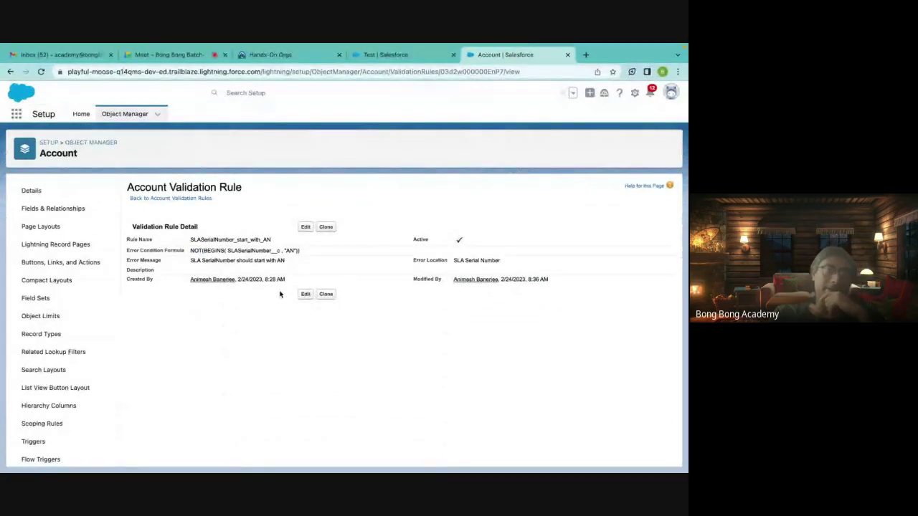
pyautogui.click(305, 227)
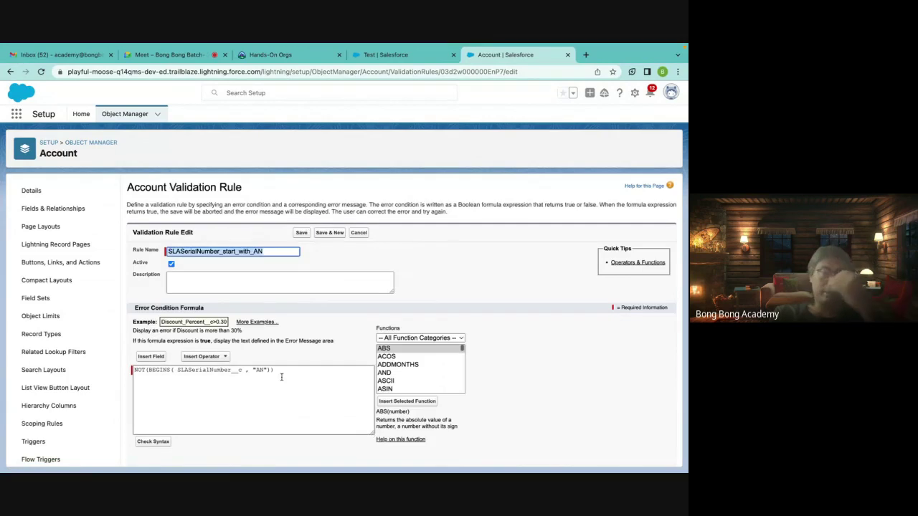
pyautogui.doubleClick(259, 369)
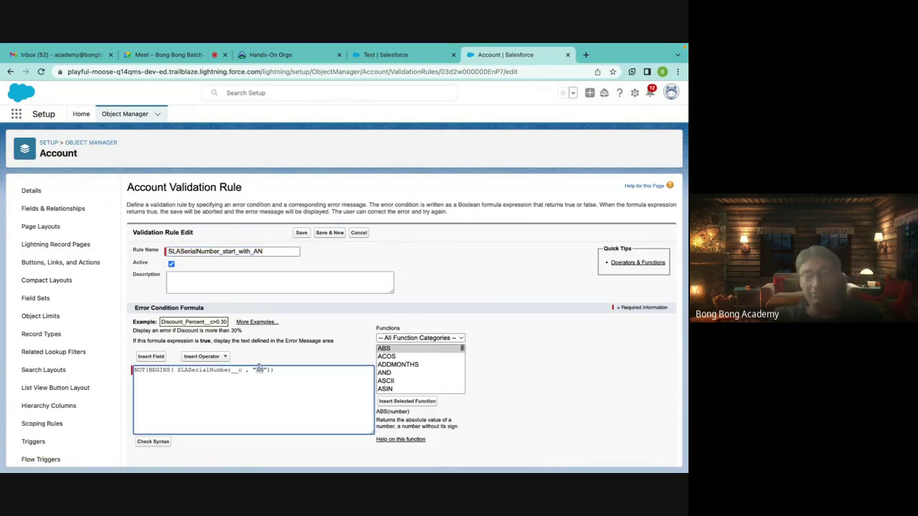
pyautogui.write('FF')
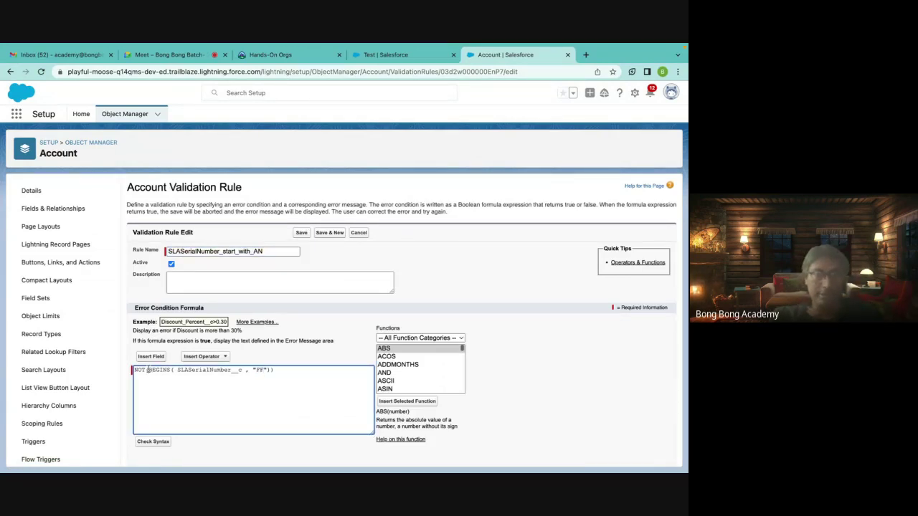
pyautogui.moveTo(148, 370); pyautogui.dragTo(133, 370)
pyautogui.press('BackSpace')
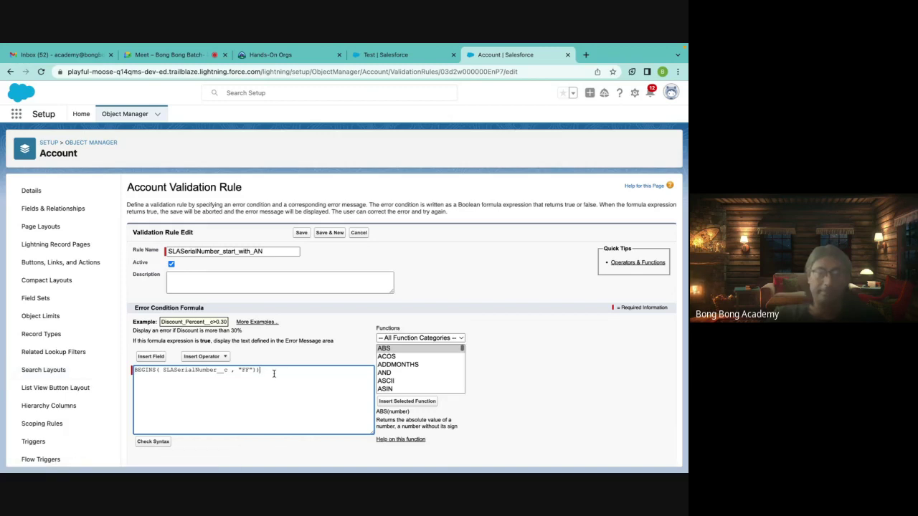
pyautogui.click(300, 234)
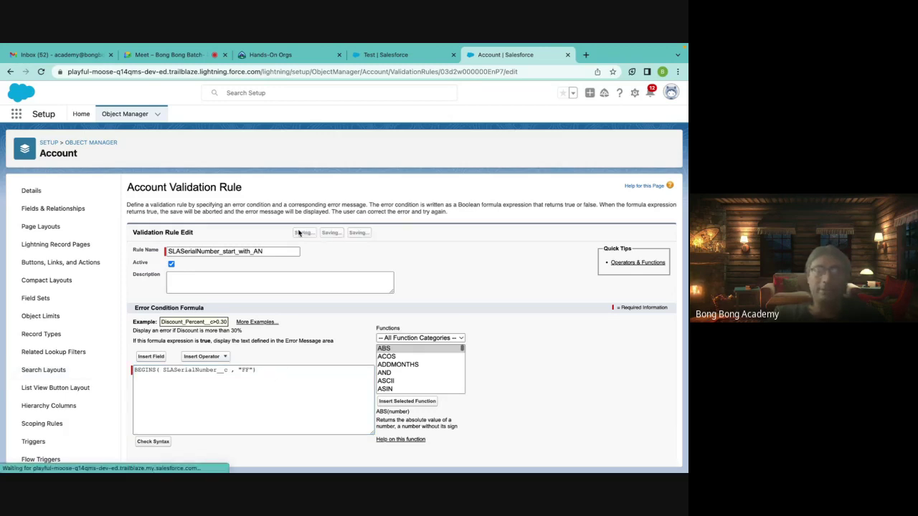
# Create and save a new account named "test" with SLA Serial Number XX
pyautogui.click(385, 56)
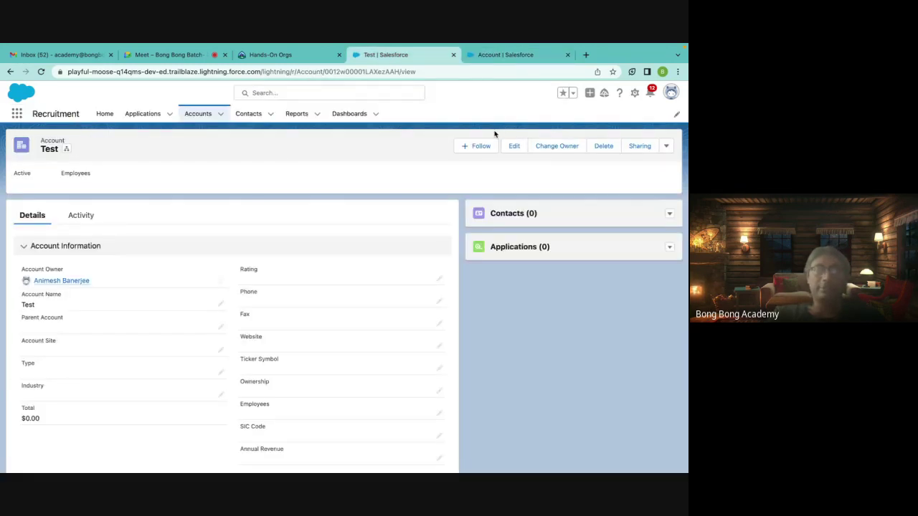
pyautogui.click(220, 115)
pyautogui.click(197, 131)
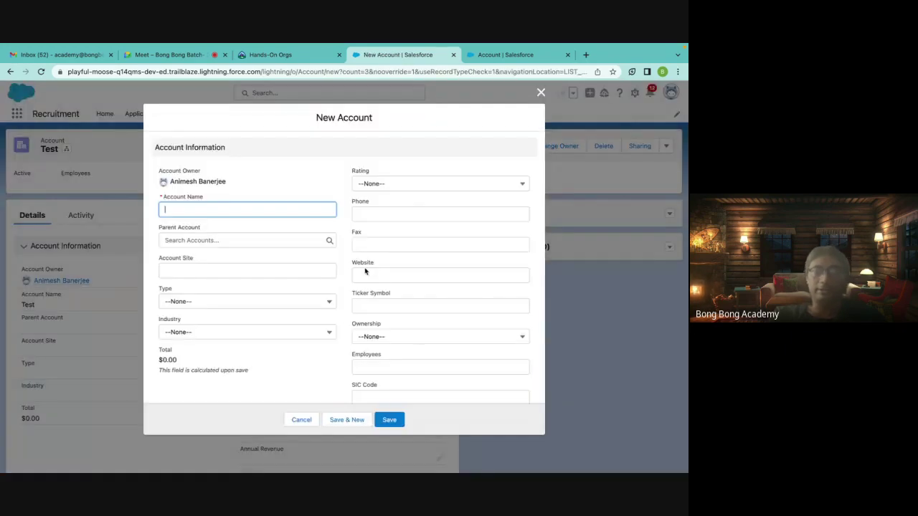
pyautogui.click(367, 366)
pyautogui.scroll(-10, 372, 368)
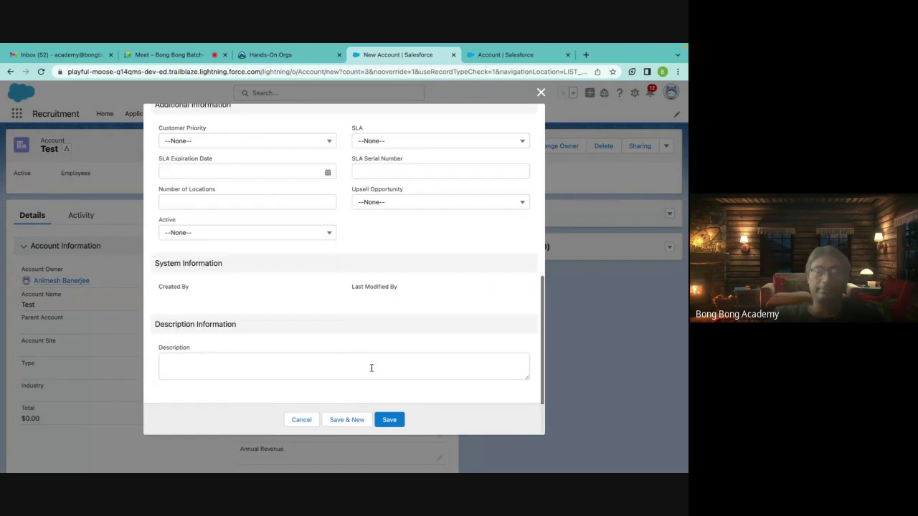
pyautogui.scroll(10, 372, 368)
pyautogui.click(188, 209)
pyautogui.write('test')
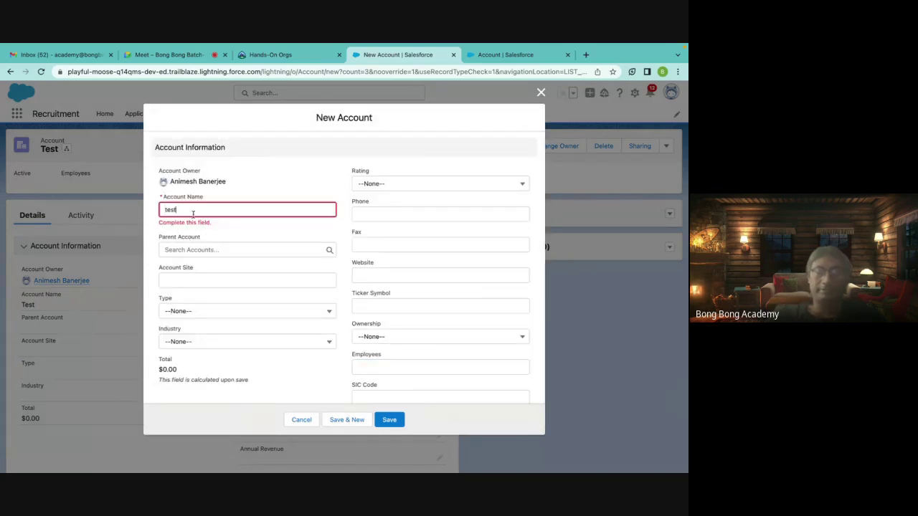
pyautogui.scroll(-10, 311, 277)
pyautogui.scroll(2, 375, 238)
pyautogui.click(375, 237)
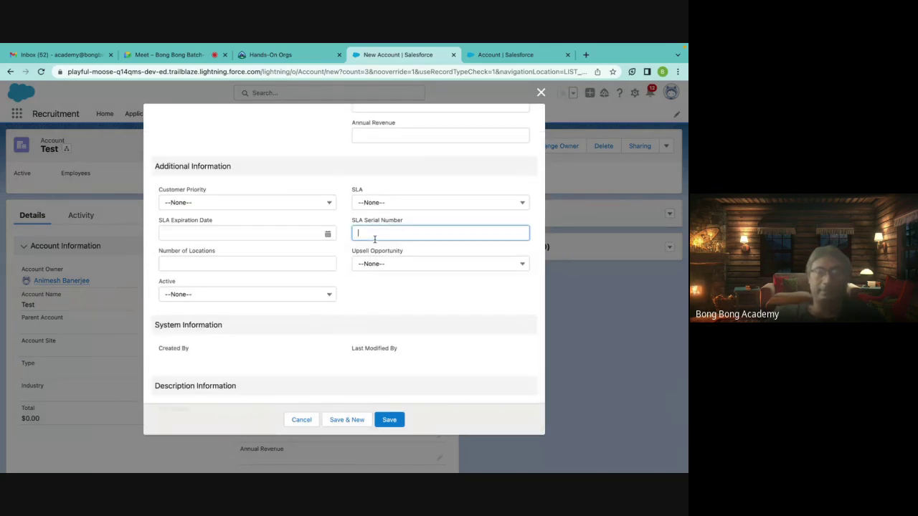
pyautogui.write('XX')
pyautogui.click(387, 419)
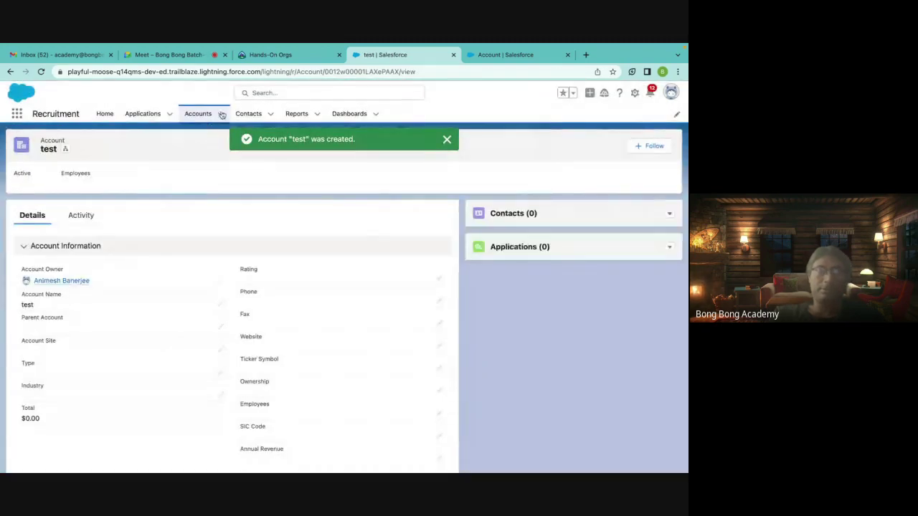
# Start a new account named "tesr" with SLA Serial Number FF and try to save it
pyautogui.click(220, 115)
pyautogui.click(208, 137)
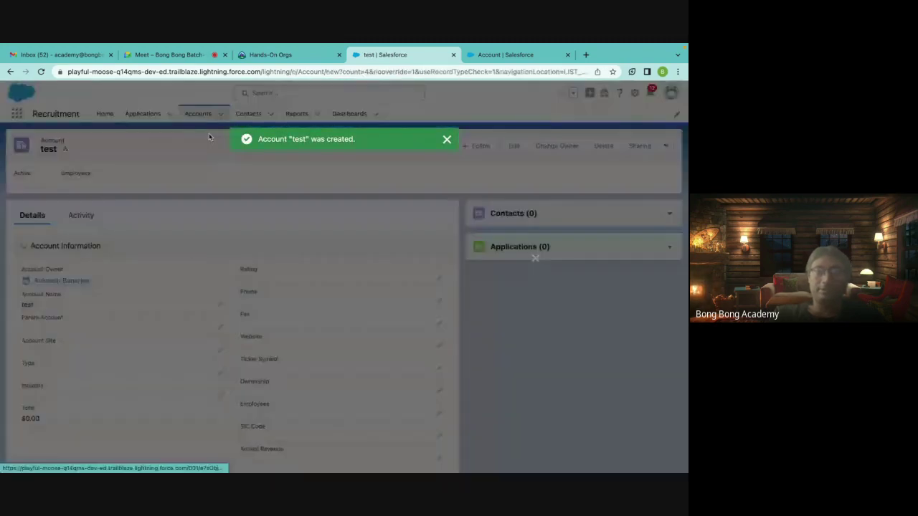
pyautogui.write('tesr')
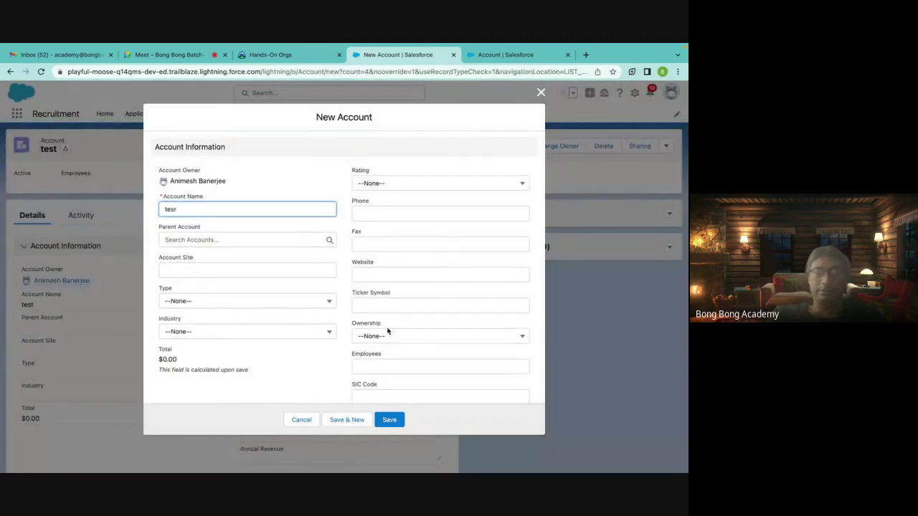
pyautogui.scroll(-5, 384, 330)
pyautogui.click(365, 362)
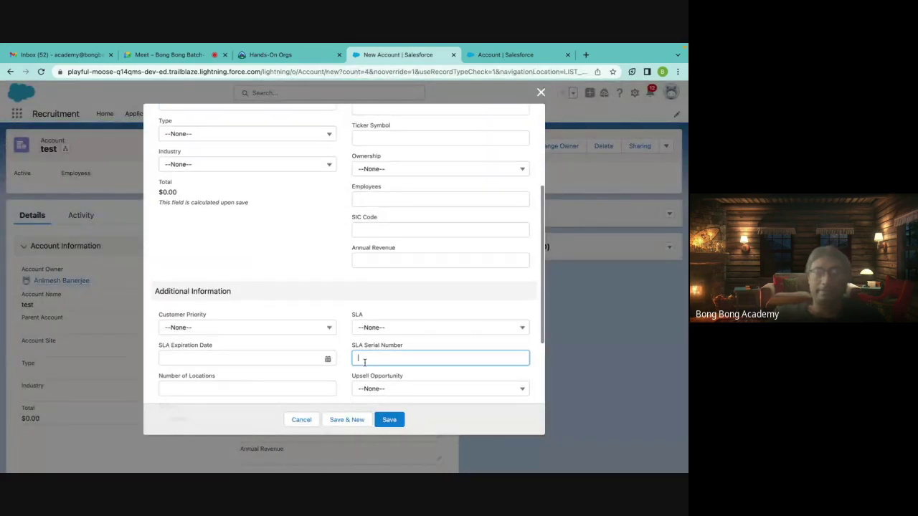
pyautogui.write('FF')
pyautogui.click(391, 419)
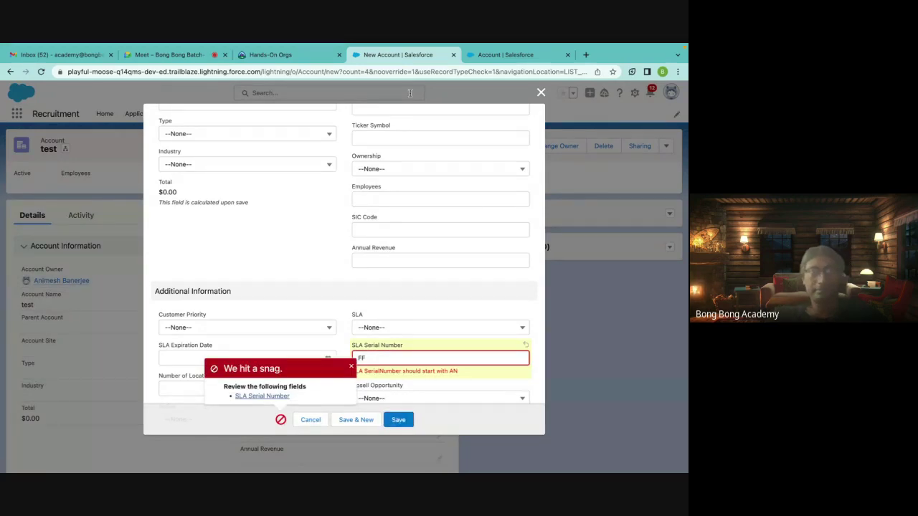
# Review the SLASerialNumber_start_with_AN validation rule in the Account setup and open it for editing
pyautogui.click(495, 57)
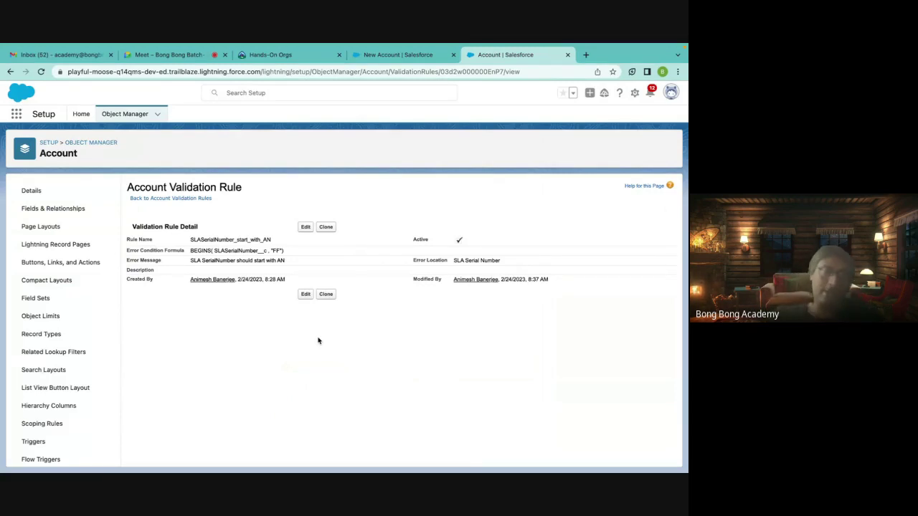
pyautogui.scroll(-1, 81, 424)
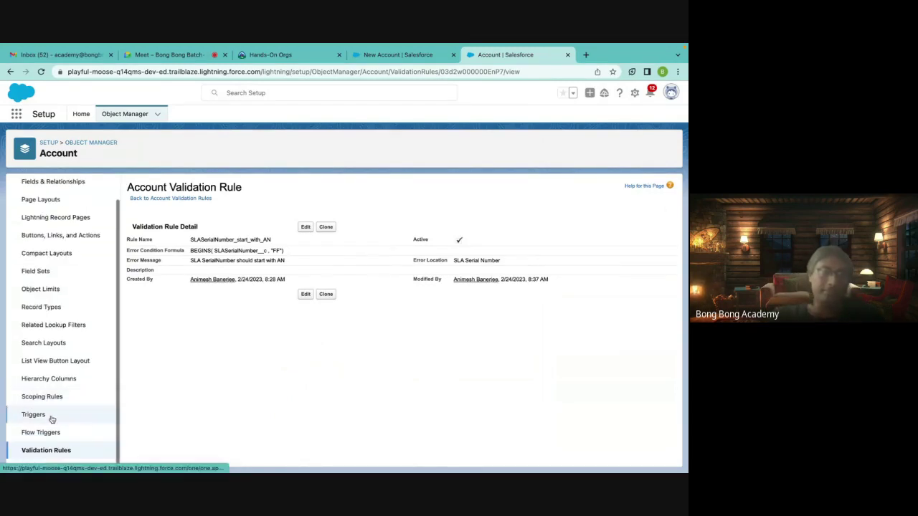
pyautogui.click(46, 450)
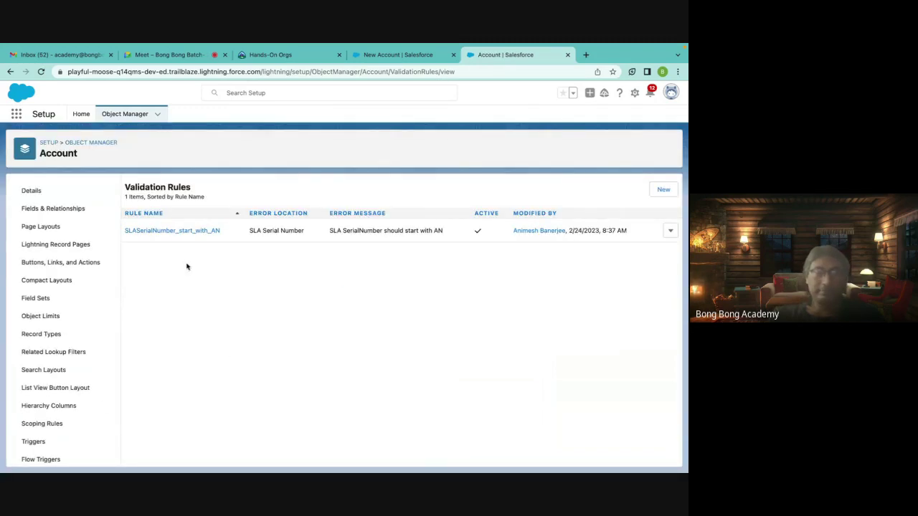
pyautogui.click(211, 232)
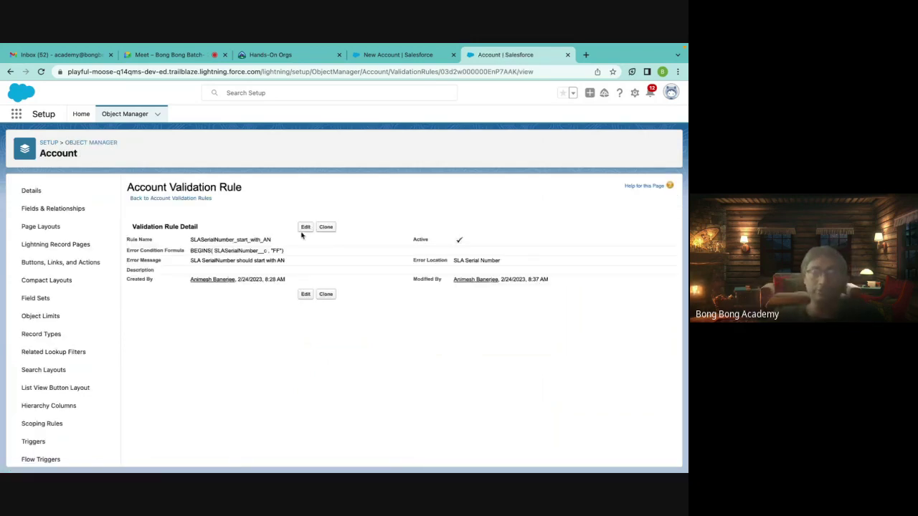
pyautogui.click(304, 227)
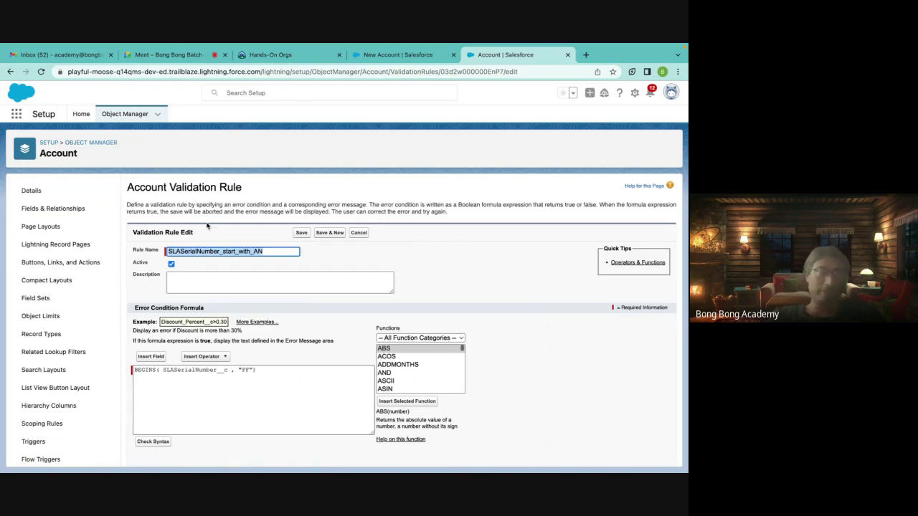
# Examine the Account object's fields and their data types for another field to validate
pyautogui.click(42, 212)
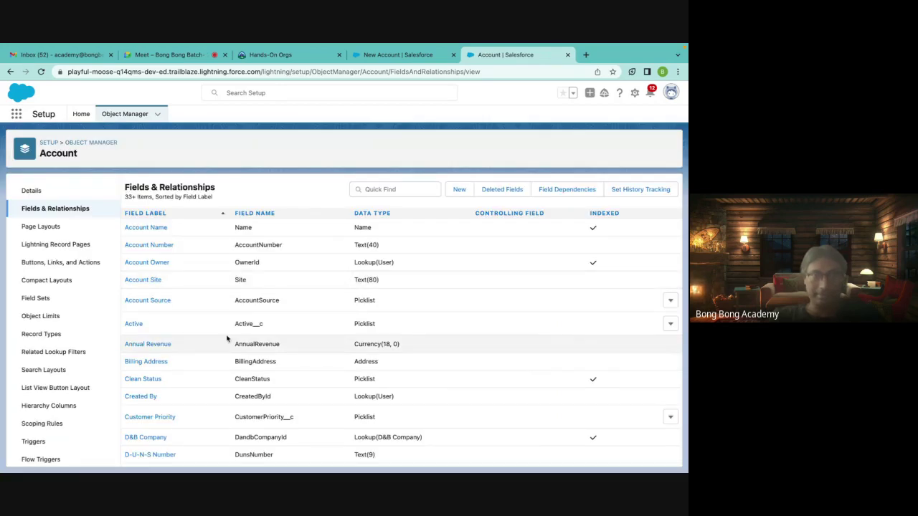
pyautogui.scroll(-3, 227, 338)
pyautogui.scroll(-9, 226, 338)
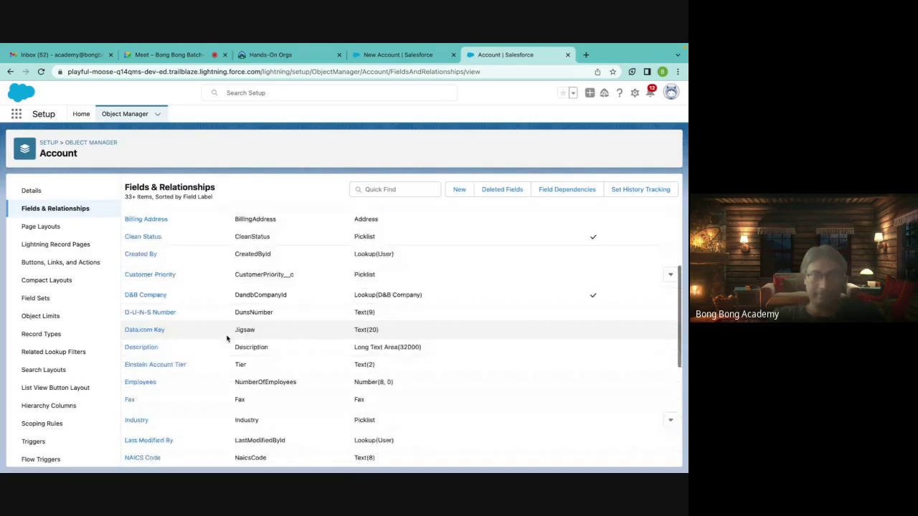
pyautogui.scroll(-6, 227, 339)
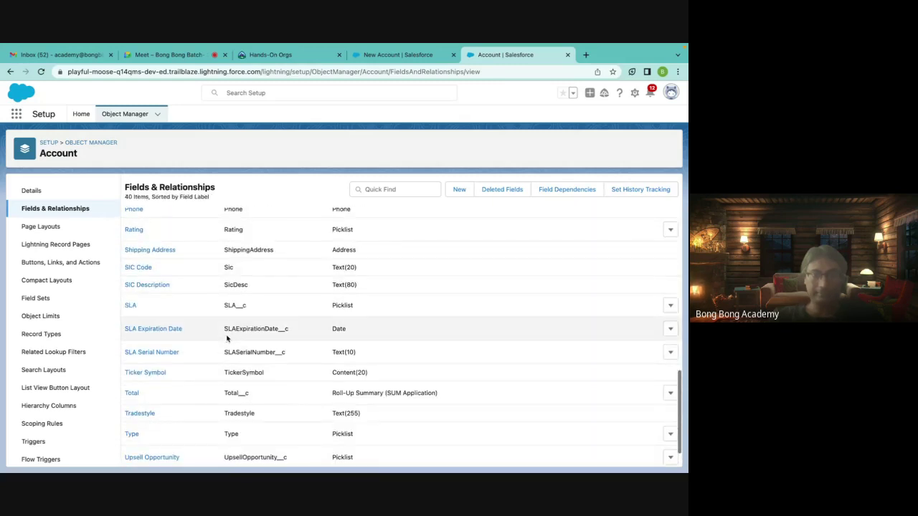
pyautogui.scroll(-2, 227, 337)
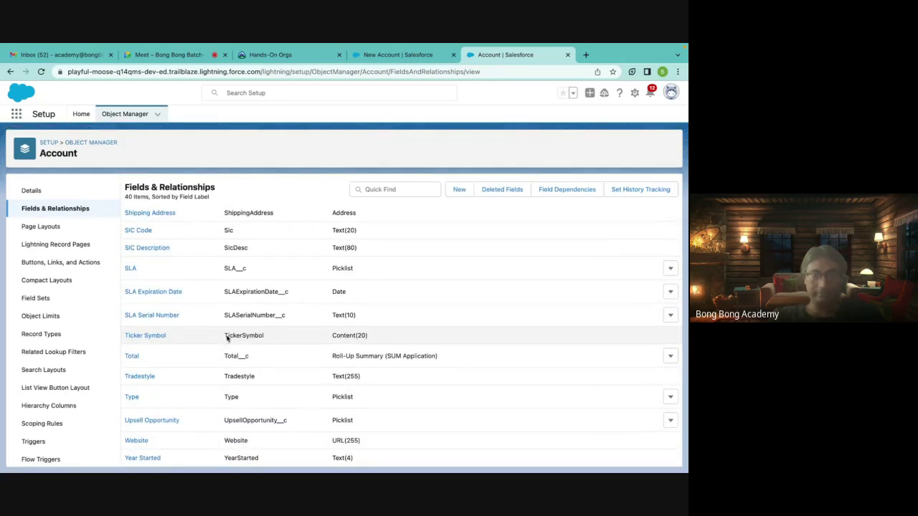
pyautogui.scroll(3, 227, 337)
pyautogui.scroll(3, 227, 337)
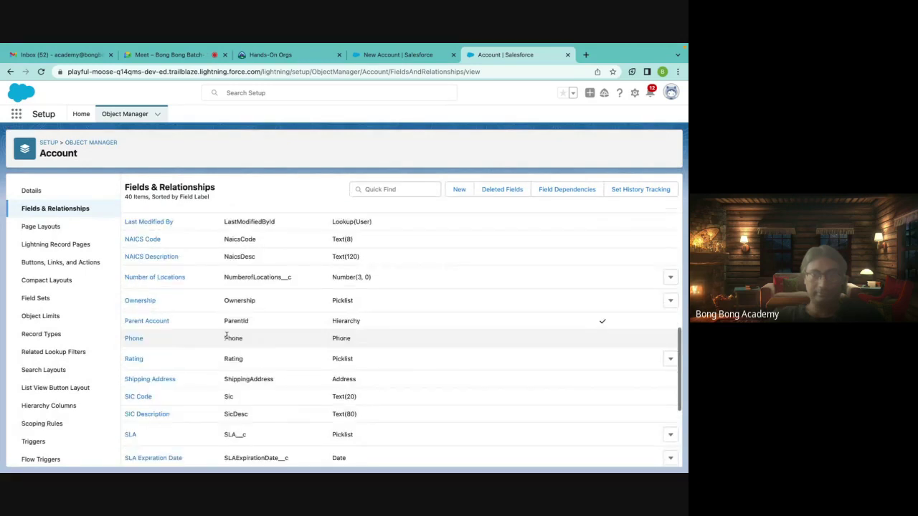
pyautogui.scroll(5, 226, 337)
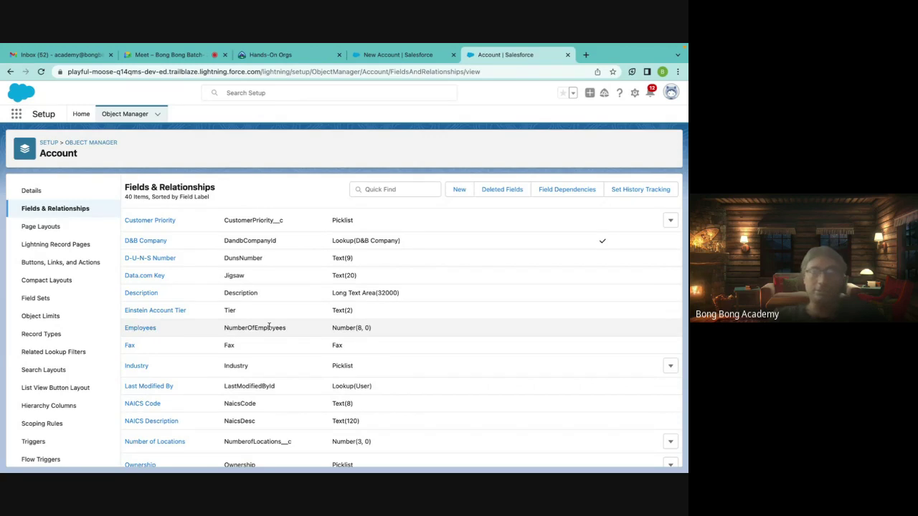
# Discard the unsaved new account and return to the Account object's setup
pyautogui.click(393, 59)
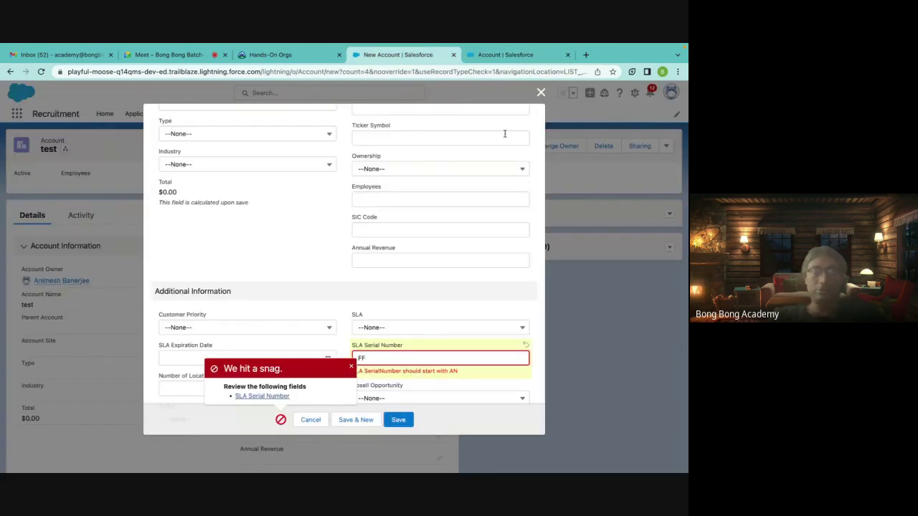
pyautogui.click(541, 92)
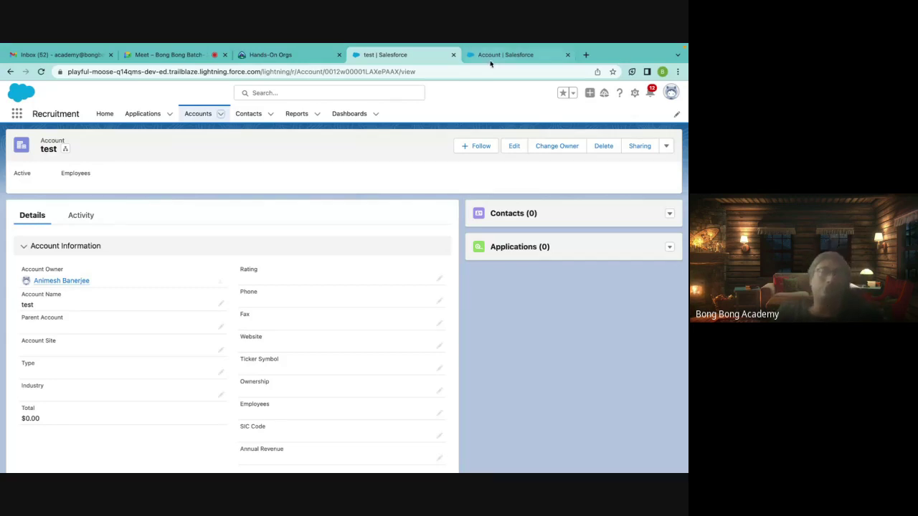
pyautogui.click(491, 56)
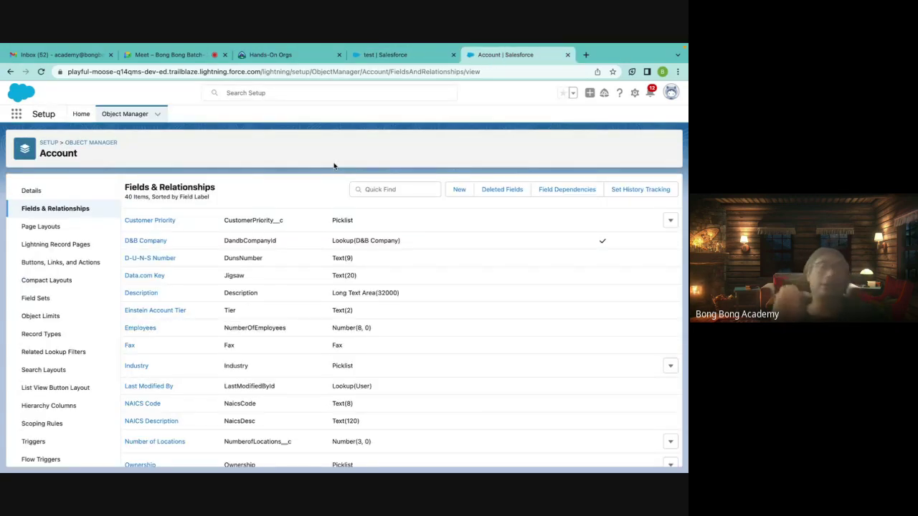
# Start a new validation rule on the Account object and name it Employee_Less_than_100_blocker
pyautogui.click(454, 196)
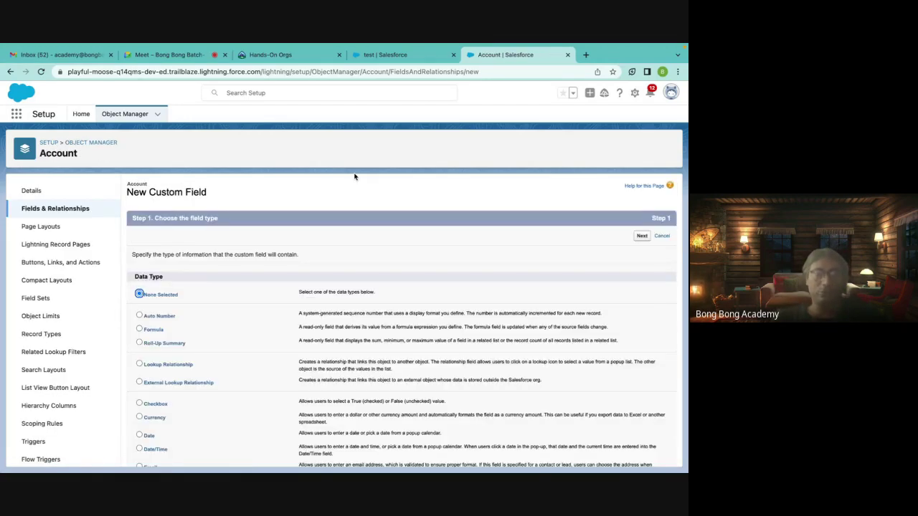
pyautogui.scroll(-1, 60, 424)
pyautogui.click(44, 451)
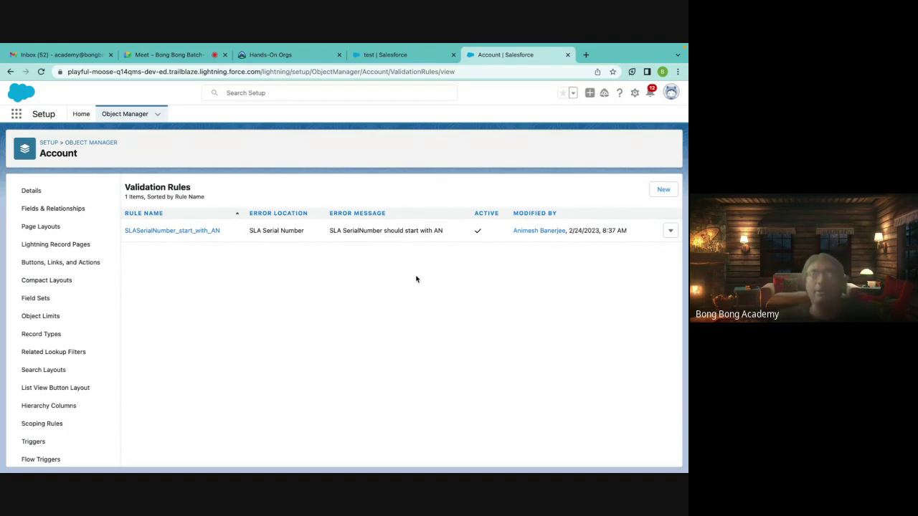
pyautogui.click(662, 191)
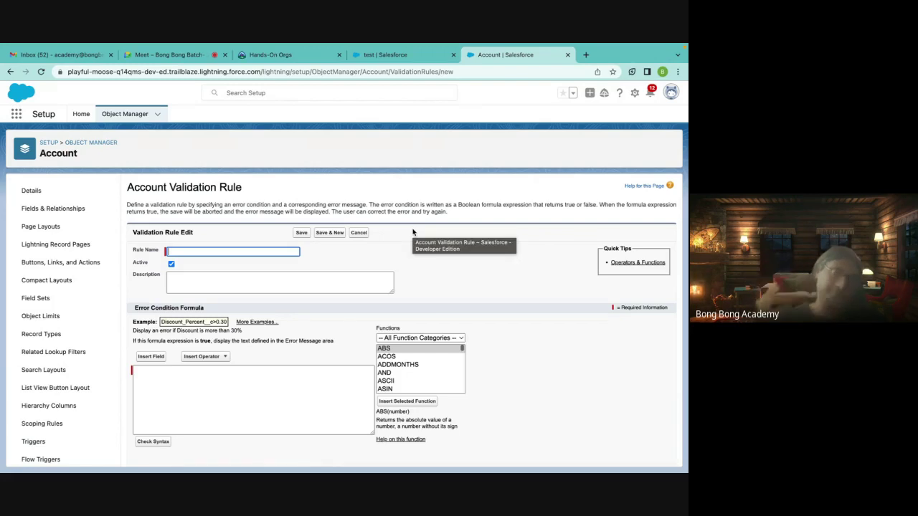
pyautogui.write('Employee Less than')
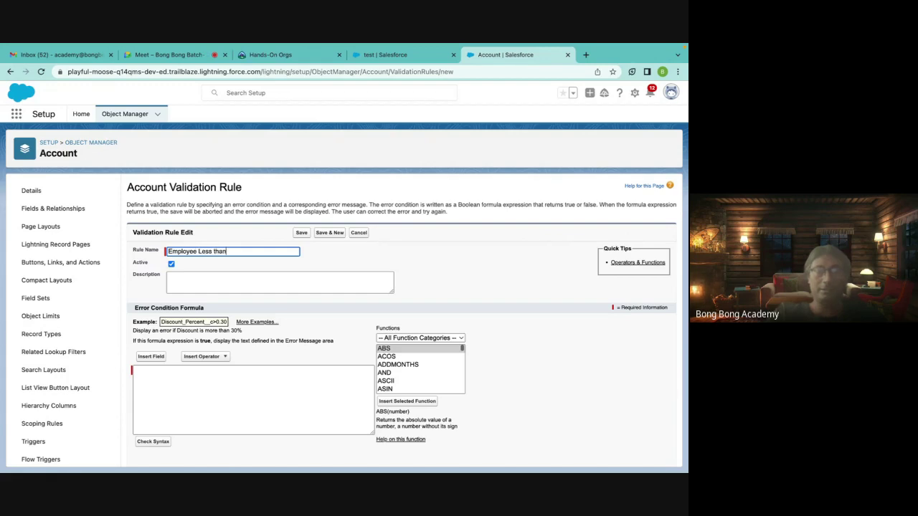
pyautogui.write('00')
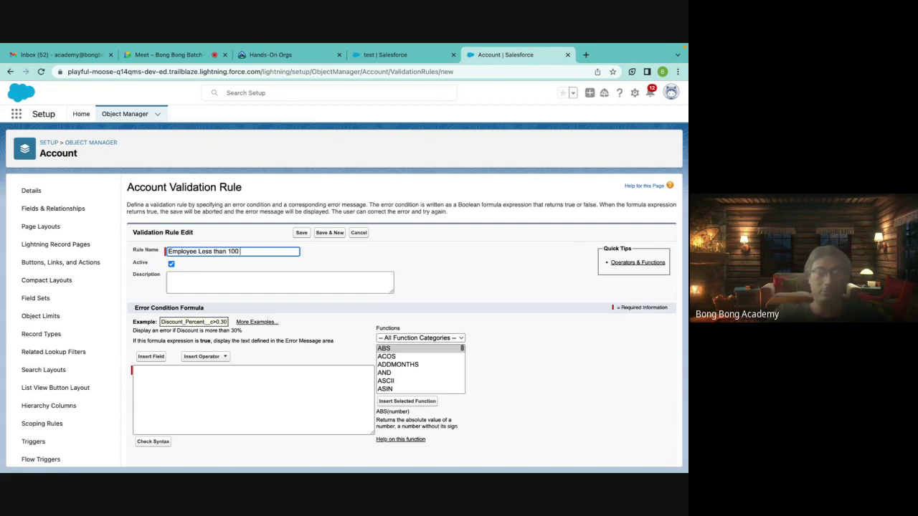
pyautogui.write(' blocker')
pyautogui.click(352, 284)
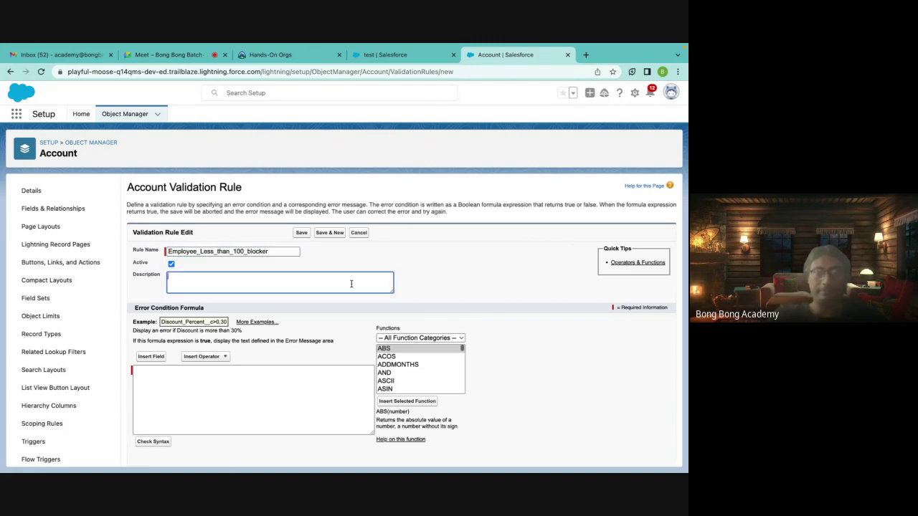
# Build the error condition formula NumberOfEmployees < 100 by inserting the Account's Employees field and adding the comparison
pyautogui.scroll(-1, 281, 319)
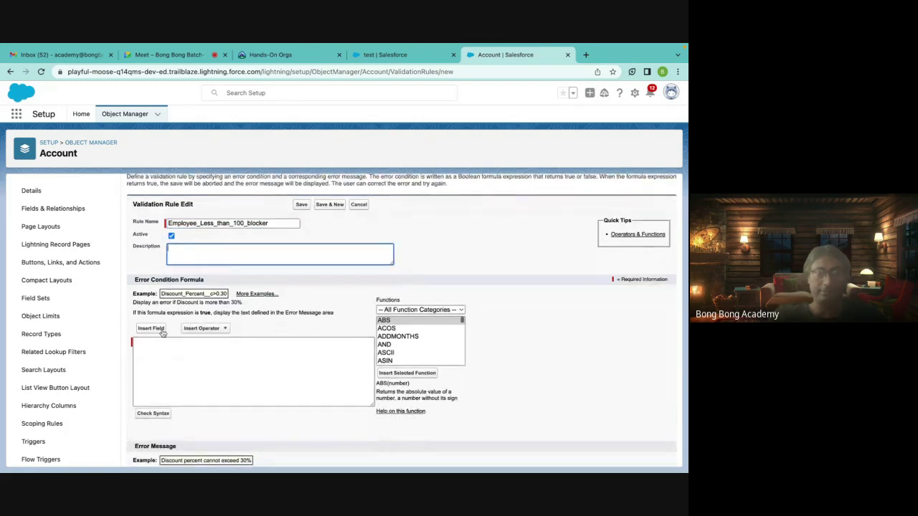
pyautogui.click(159, 327)
pyautogui.scroll(-6, 310, 324)
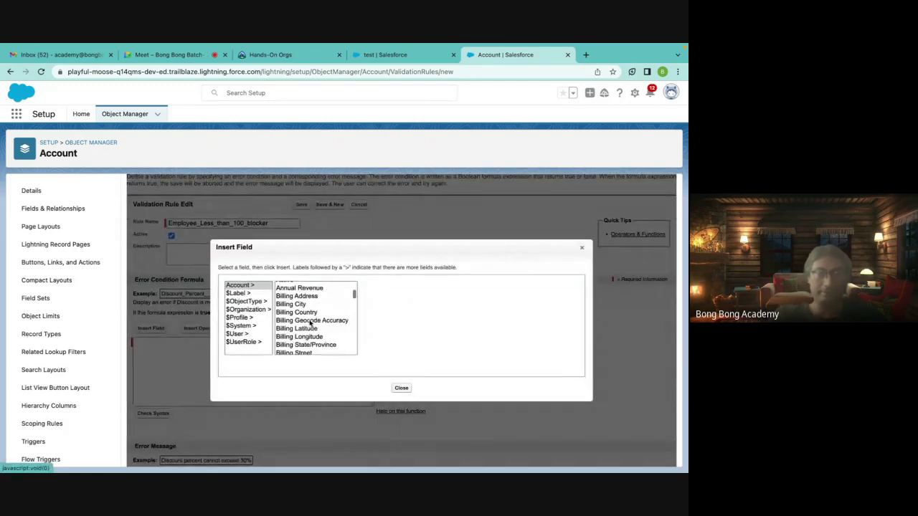
pyautogui.scroll(-4, 310, 325)
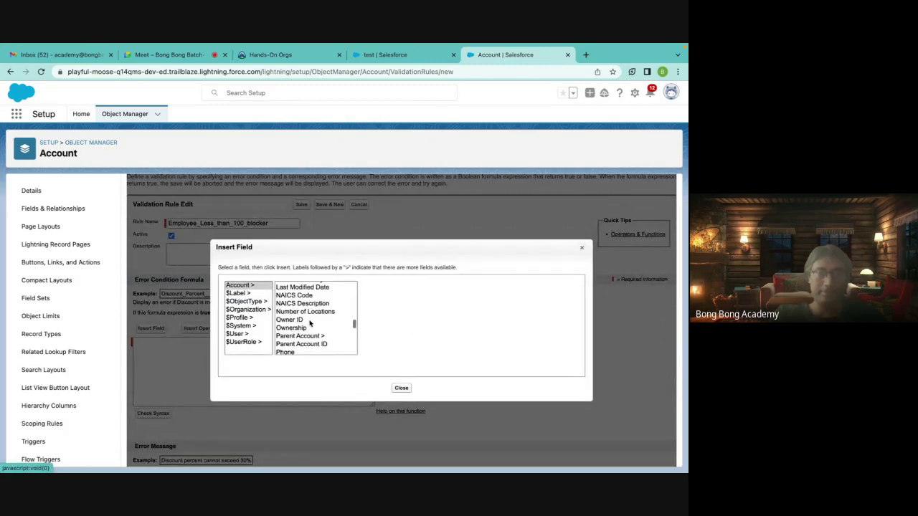
pyautogui.scroll(4, 310, 324)
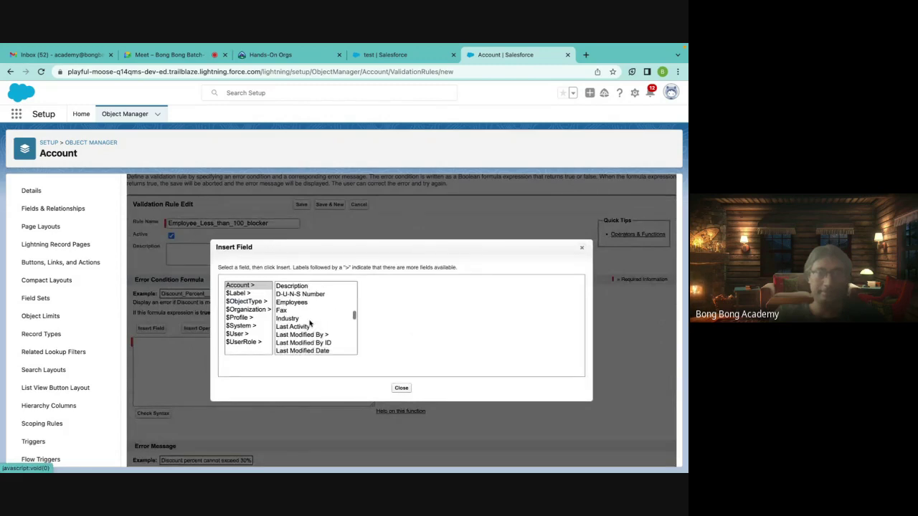
pyautogui.click(297, 302)
pyautogui.click(398, 338)
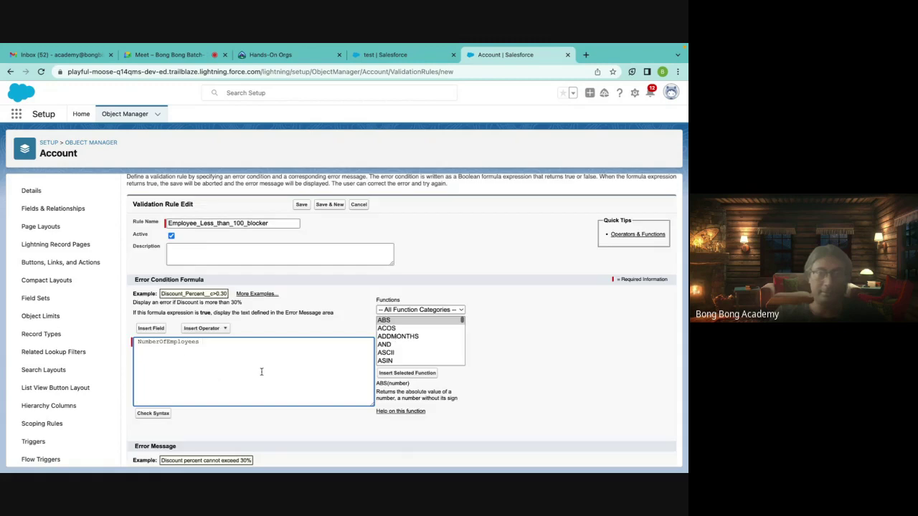
pyautogui.write('< 100')
# Enter "Employees Cannot be Less than 100" as the rule's error message
pyautogui.scroll(-1, 280, 392)
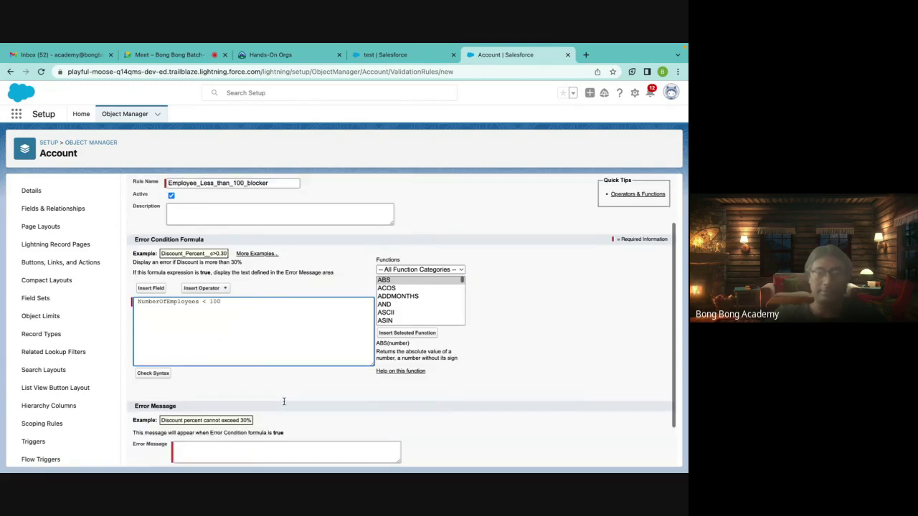
pyautogui.click(227, 454)
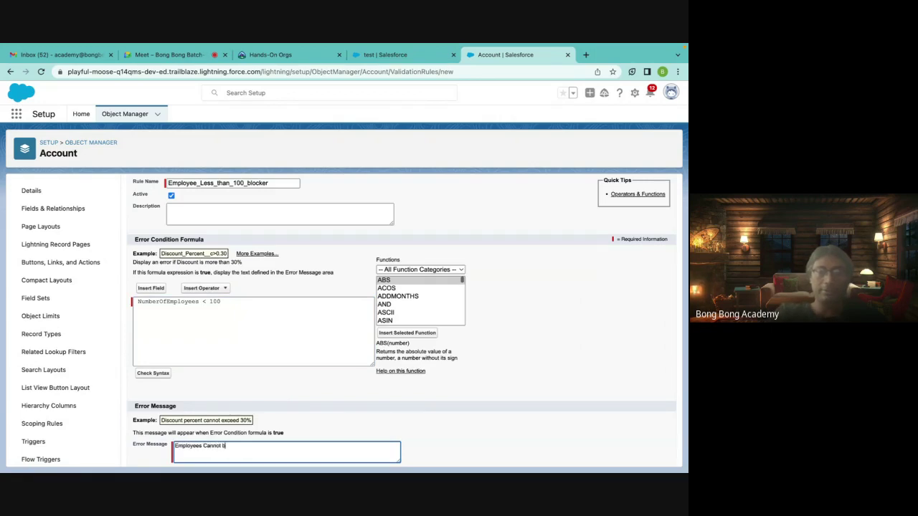
pyautogui.write('as')
pyautogui.press('BackSpace')
pyautogui.press('BackSpace')
pyautogui.press('BackSpace')
pyautogui.write('han 100')
# Set the error location to the Employees field and save the validation rule
pyautogui.scroll(-2, 402, 323)
pyautogui.click(220, 431)
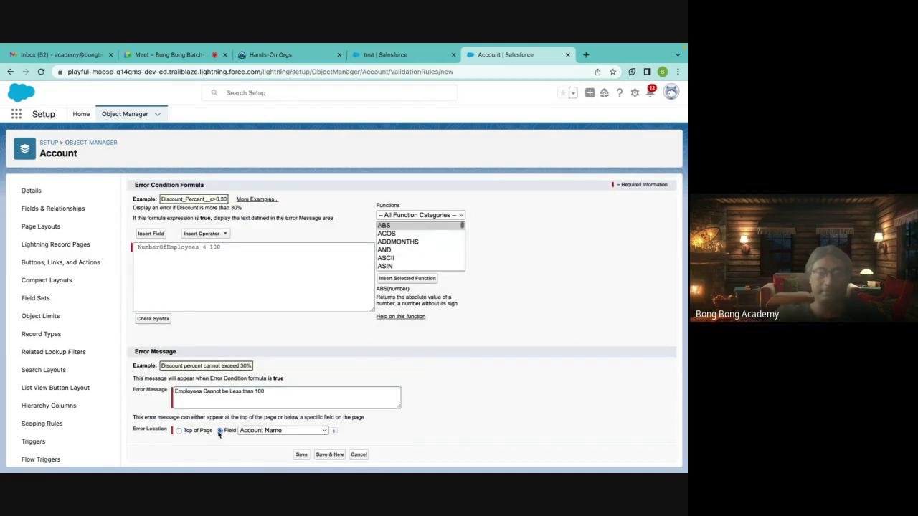
pyautogui.click(280, 431)
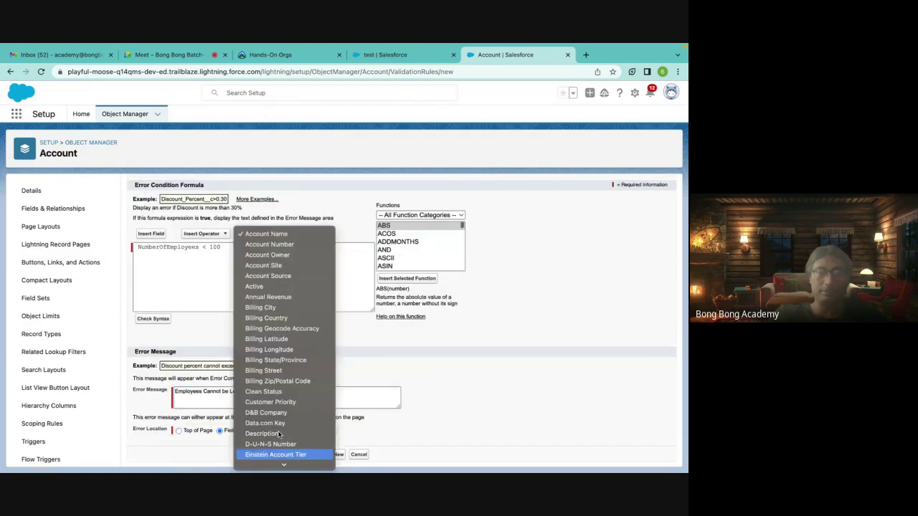
pyautogui.scroll(-5, 280, 435)
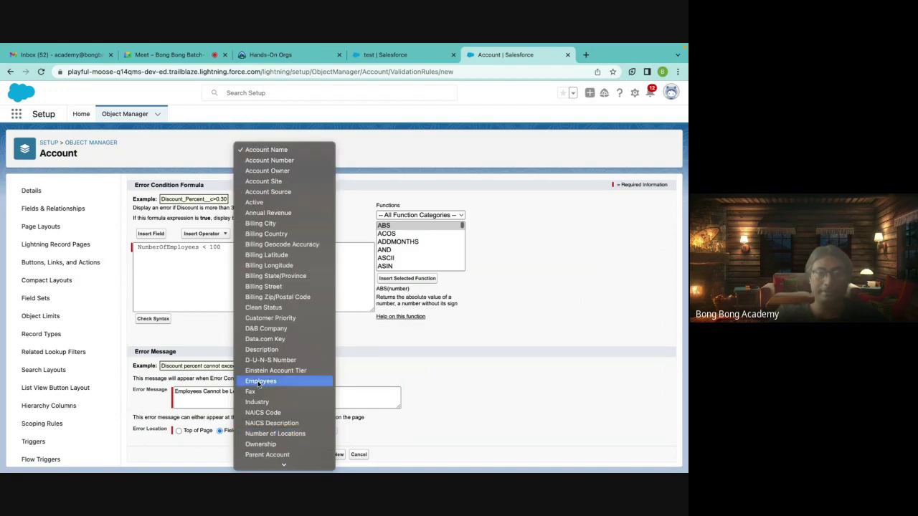
pyautogui.click(259, 382)
pyautogui.click(301, 454)
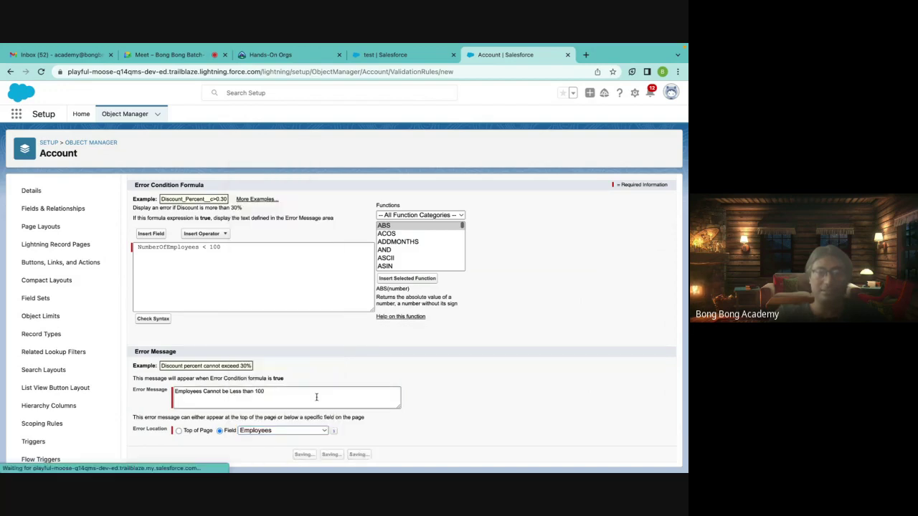
# Start a new account named "test" with 50 employees in the Recruitment app and try to save it
pyautogui.click(397, 57)
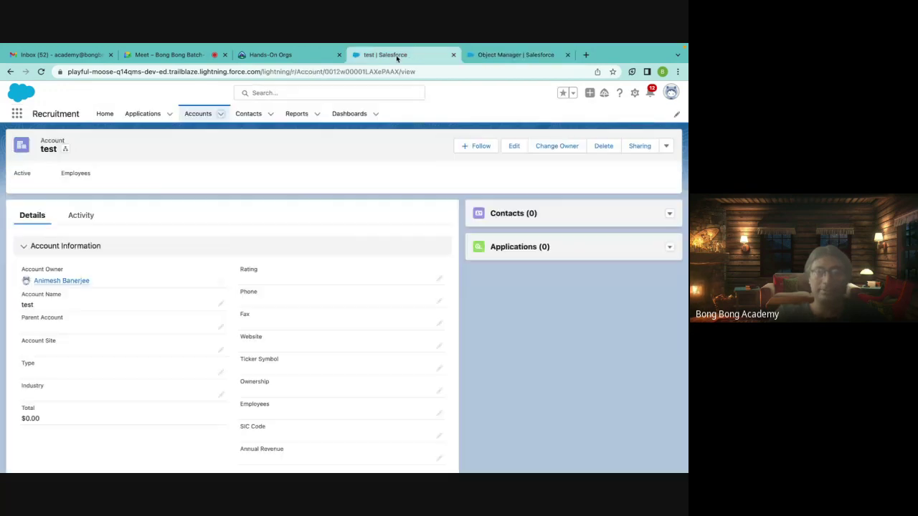
pyautogui.click(221, 115)
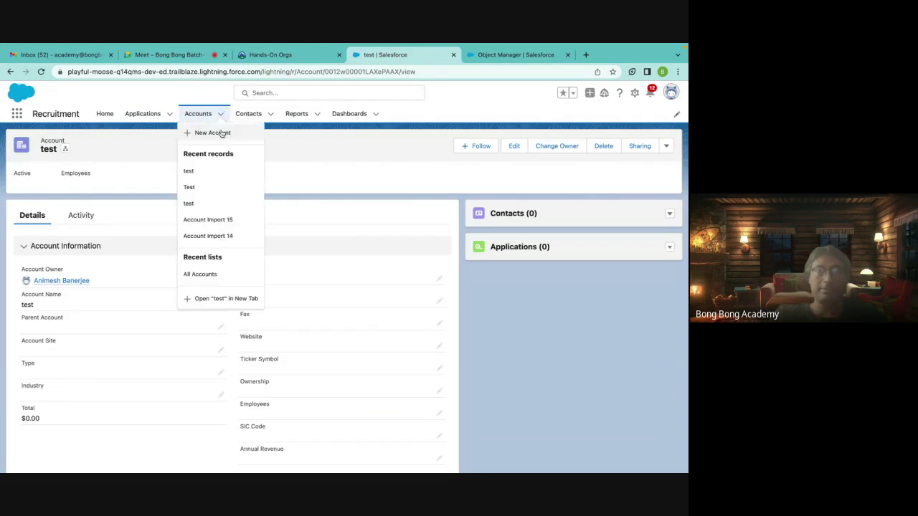
pyautogui.click(213, 133)
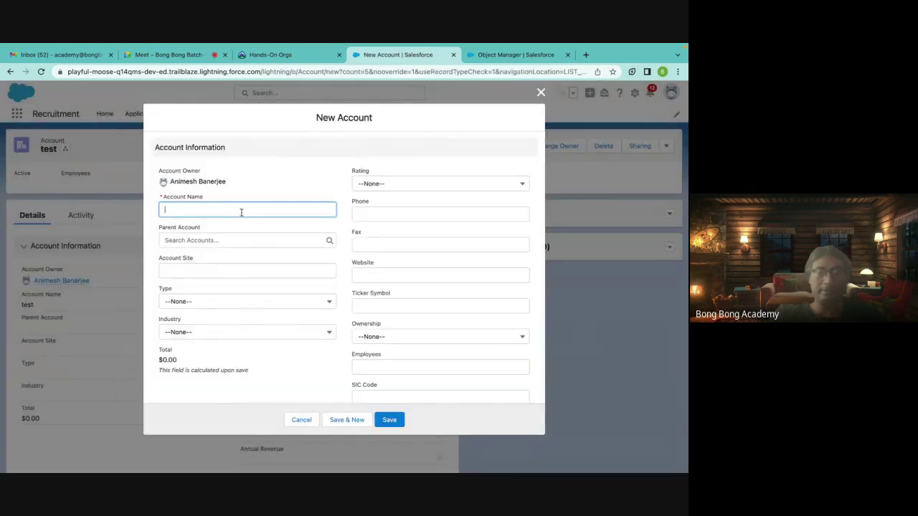
pyautogui.write('test')
pyautogui.scroll(-5, 322, 265)
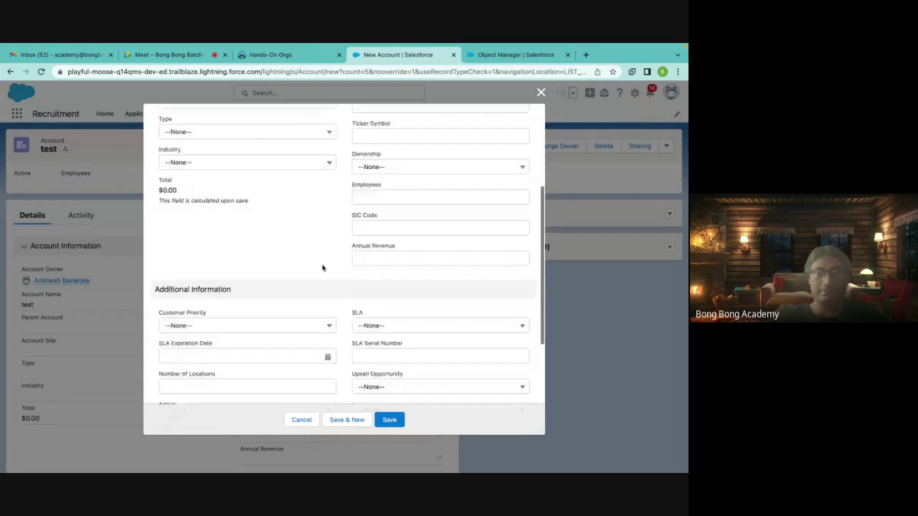
pyautogui.scroll(-3, 373, 309)
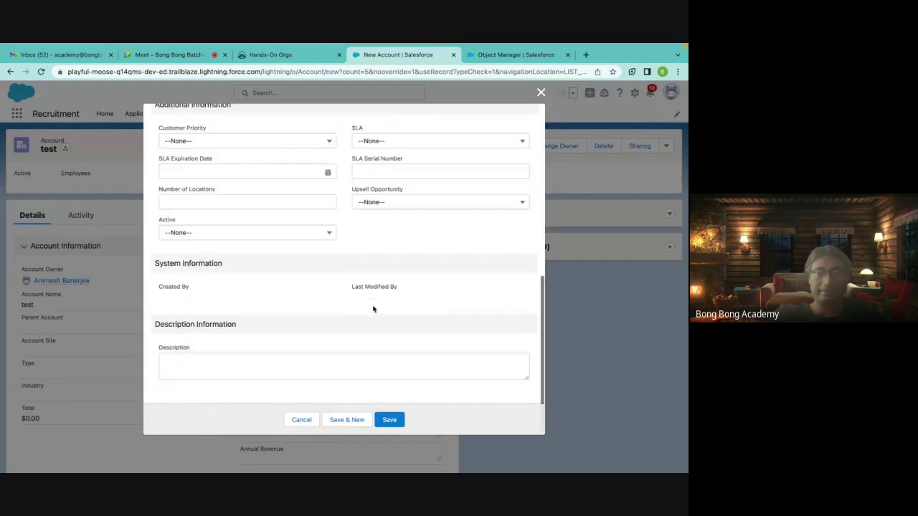
pyautogui.scroll(5, 373, 309)
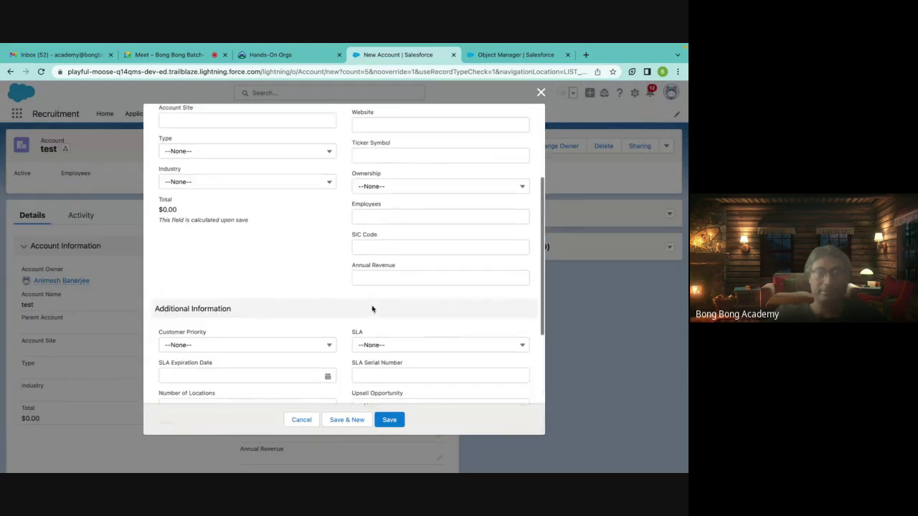
pyautogui.click(372, 247)
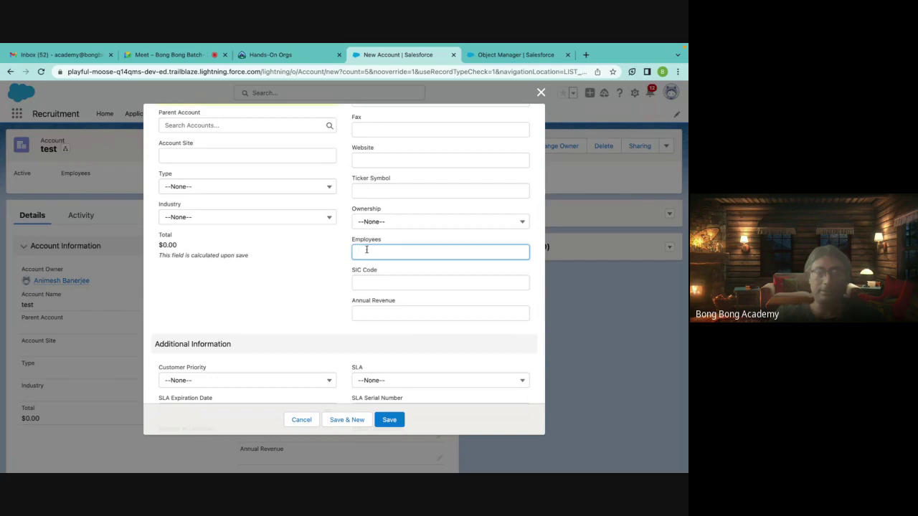
pyautogui.write('50')
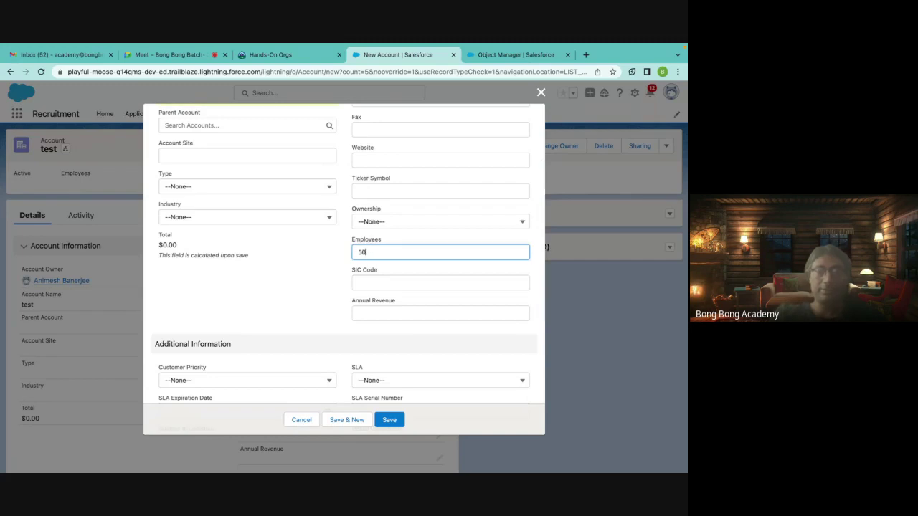
pyautogui.click(390, 420)
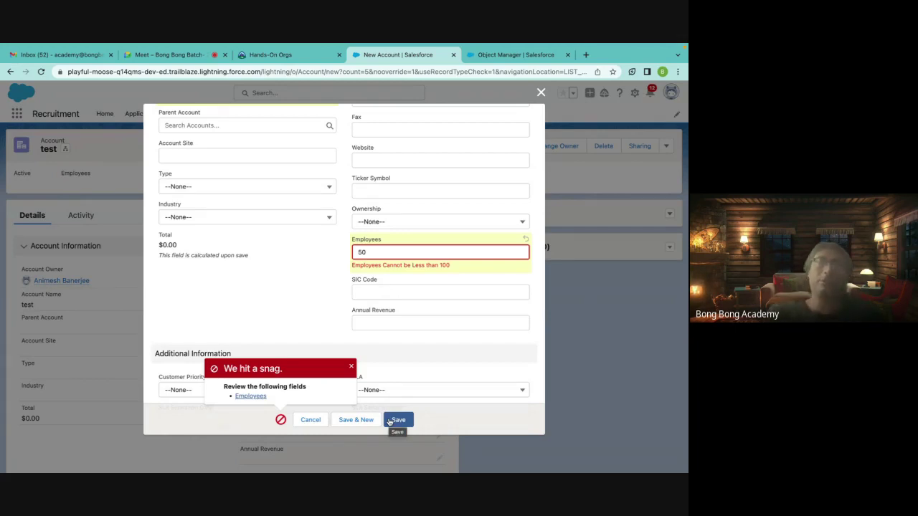
# Change the new account's Employees value to 300 and save the account
pyautogui.click(394, 252)
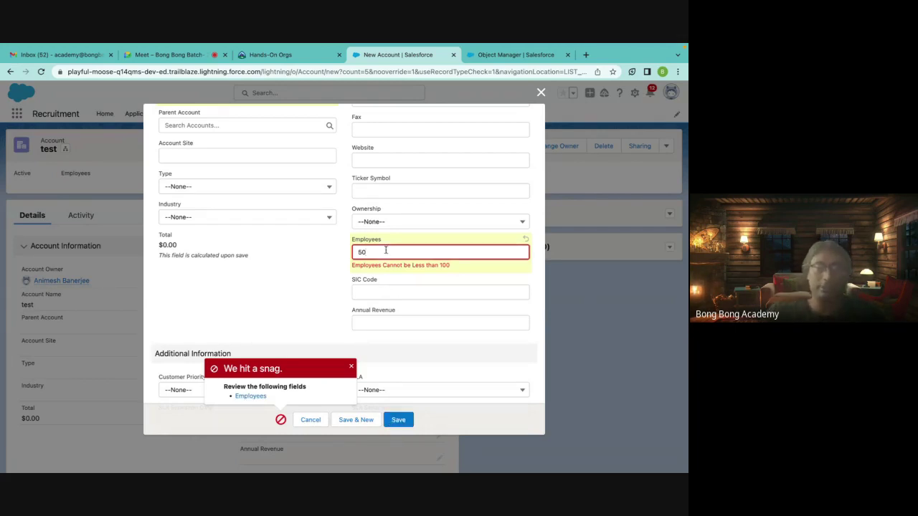
pyautogui.press('BackSpace')
pyautogui.press('BackSpace')
pyautogui.write('300')
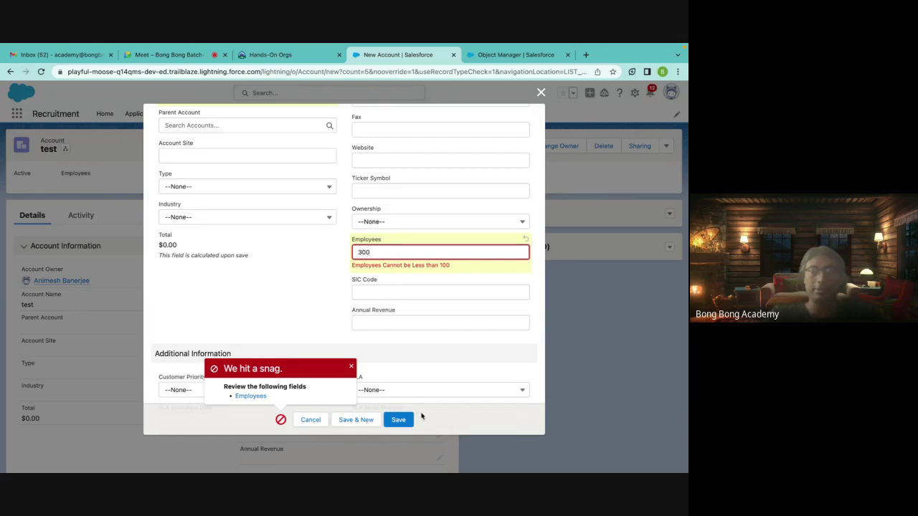
pyautogui.click(407, 419)
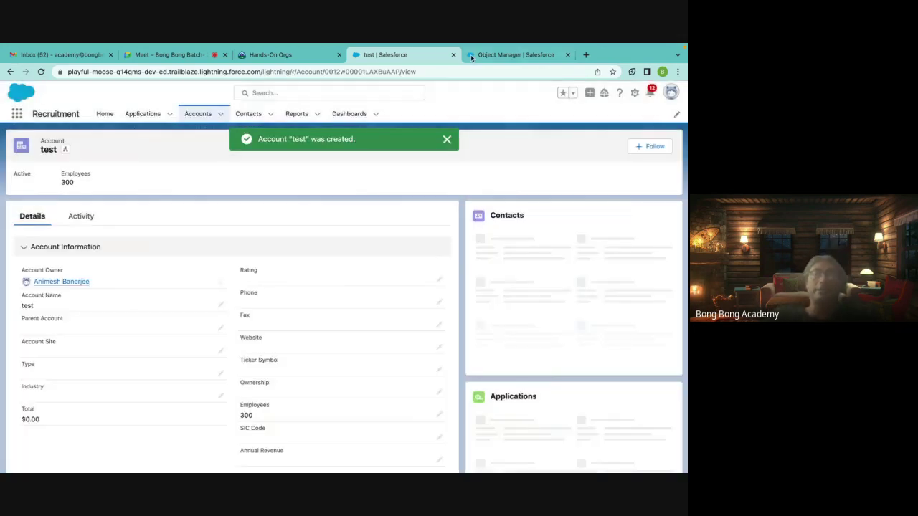
# Return to the Account validation rules and start a new rule named Employee_Greater_than_200_blocker
pyautogui.click(492, 55)
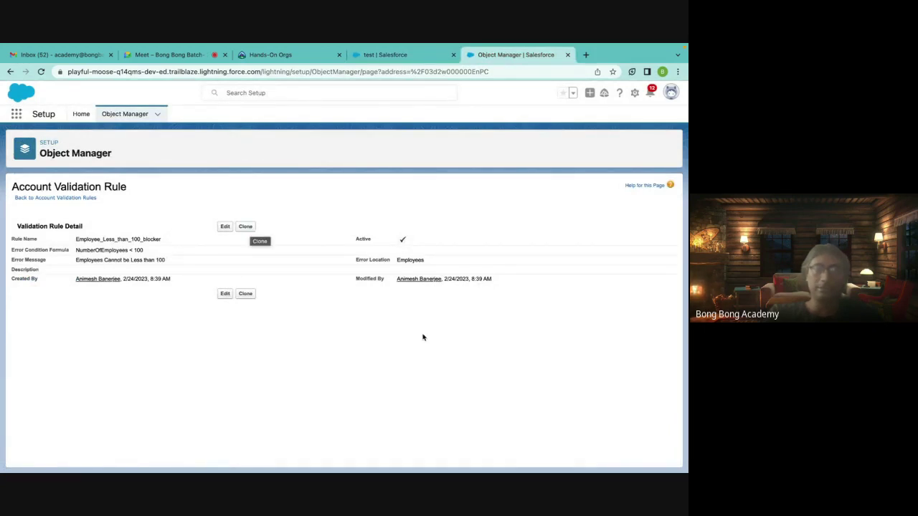
pyautogui.click(67, 198)
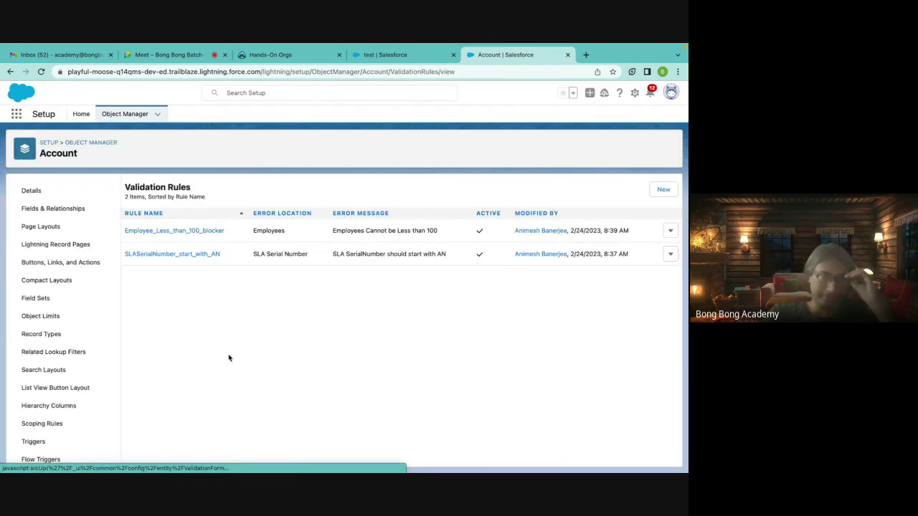
pyautogui.click(663, 190)
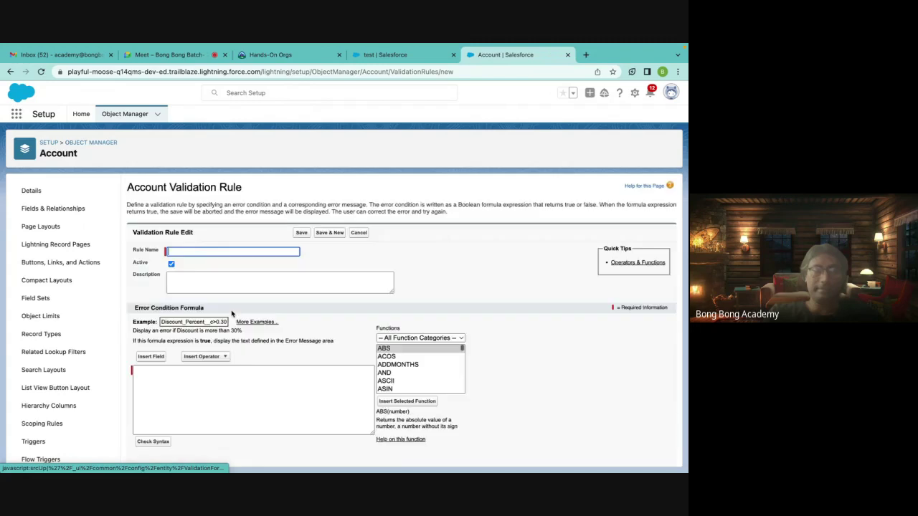
pyautogui.write('Employ')
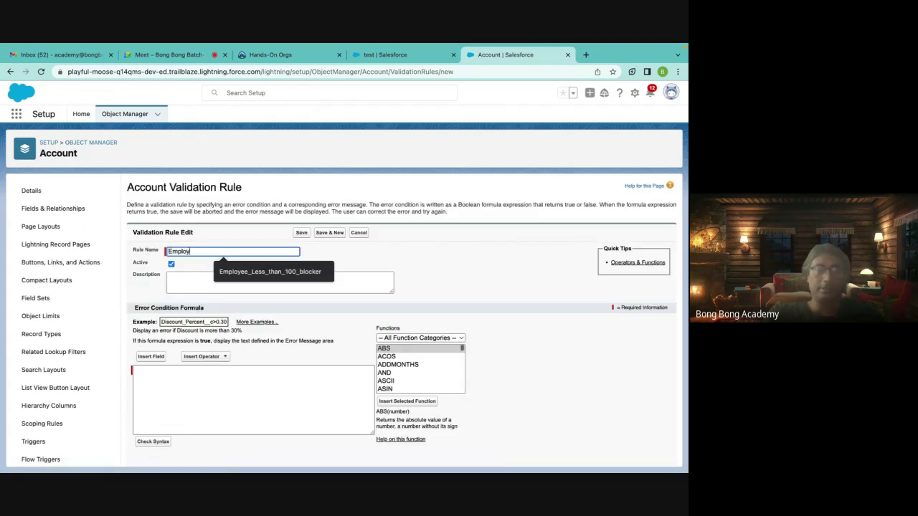
pyautogui.write('ee ')
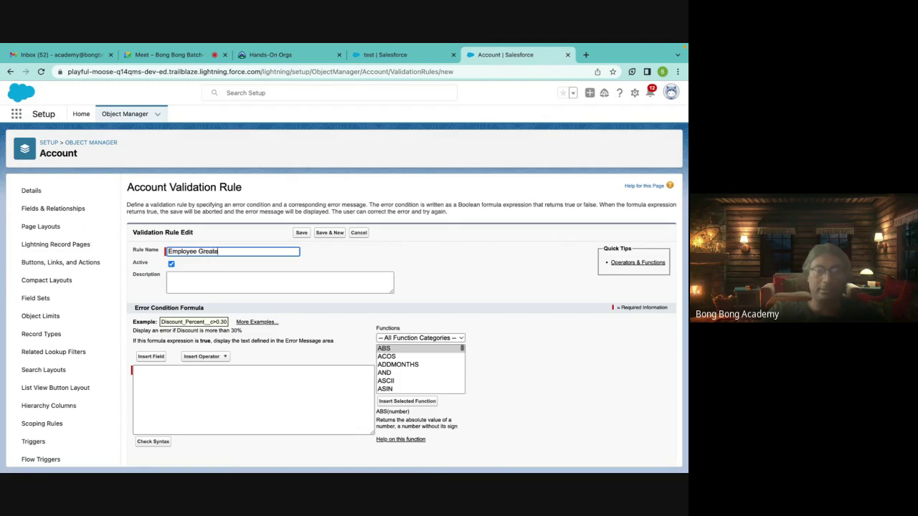
pyautogui.write('Greater than 200 blocker')
pyautogui.click(189, 291)
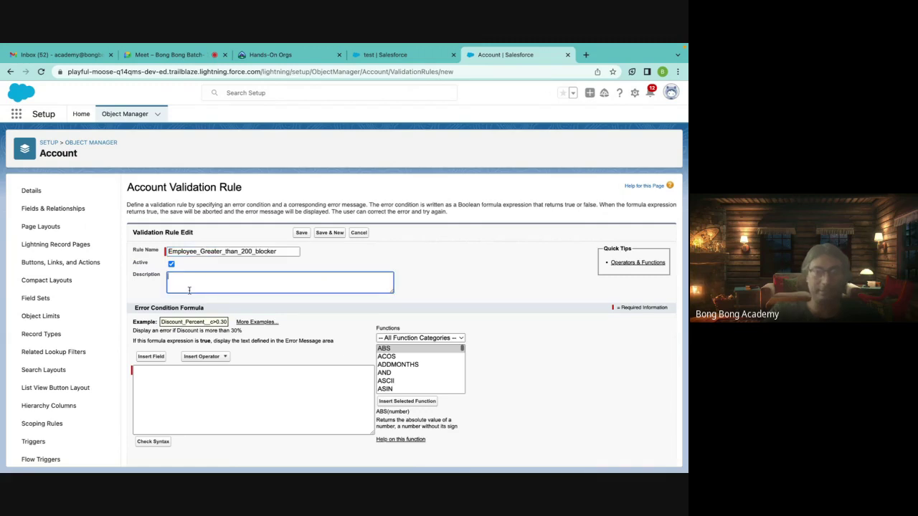
# Build the error condition formula NumberOfEmployees > 200 by inserting the account's Employees field
pyautogui.click(165, 371)
pyautogui.click(151, 357)
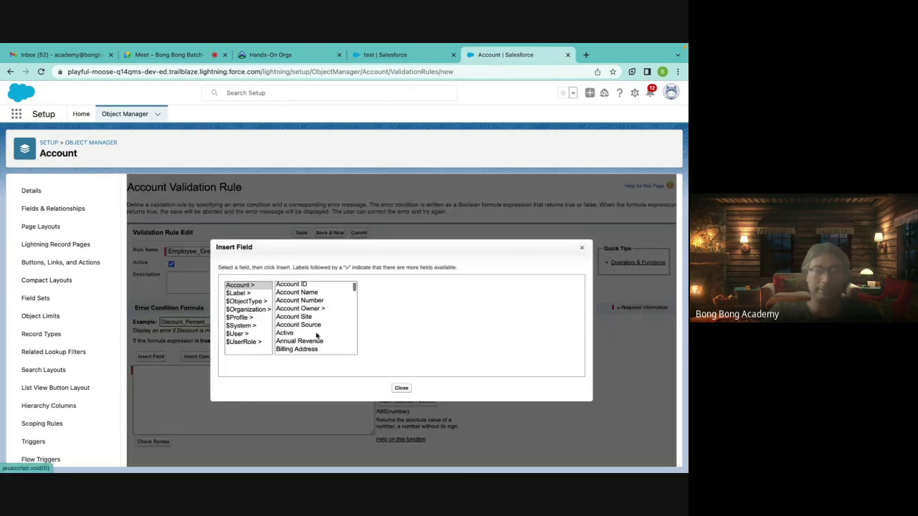
pyautogui.scroll(-5, 316, 336)
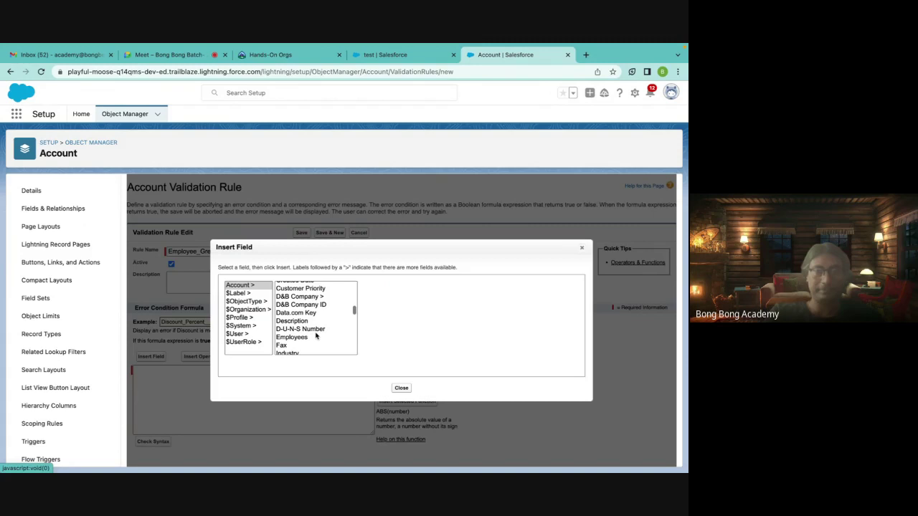
pyautogui.click(315, 337)
pyautogui.click(401, 338)
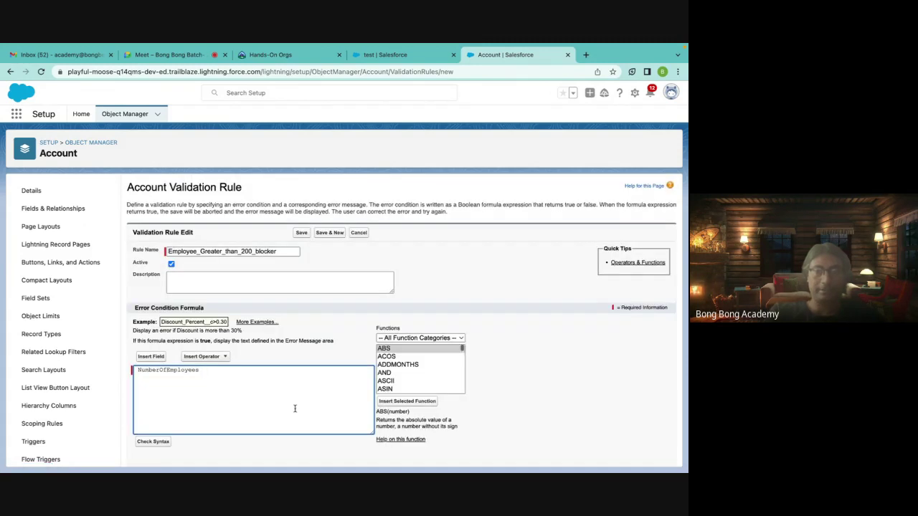
pyautogui.write('> 200')
# Enter "Employees cannot be greater than 200" as the rule's error message
pyautogui.scroll(-3, 274, 437)
pyautogui.click(252, 399)
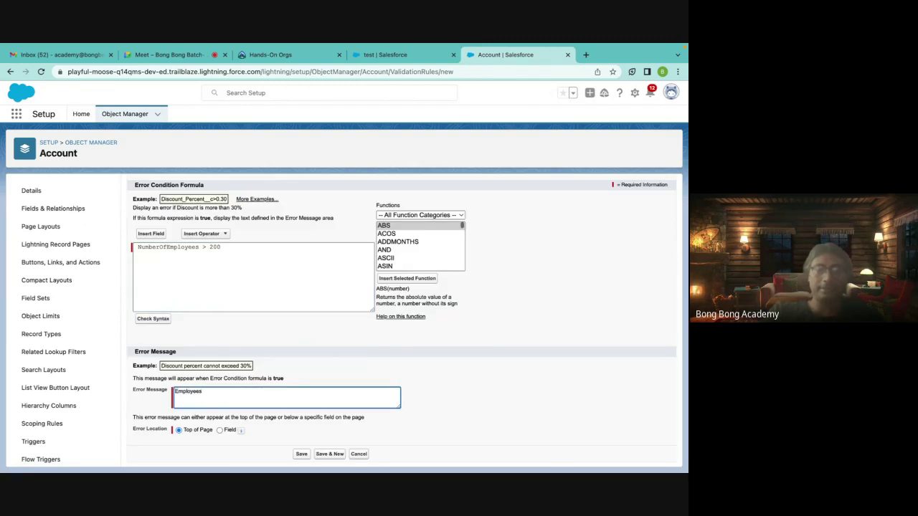
pyautogui.write('Employees cannot be ')
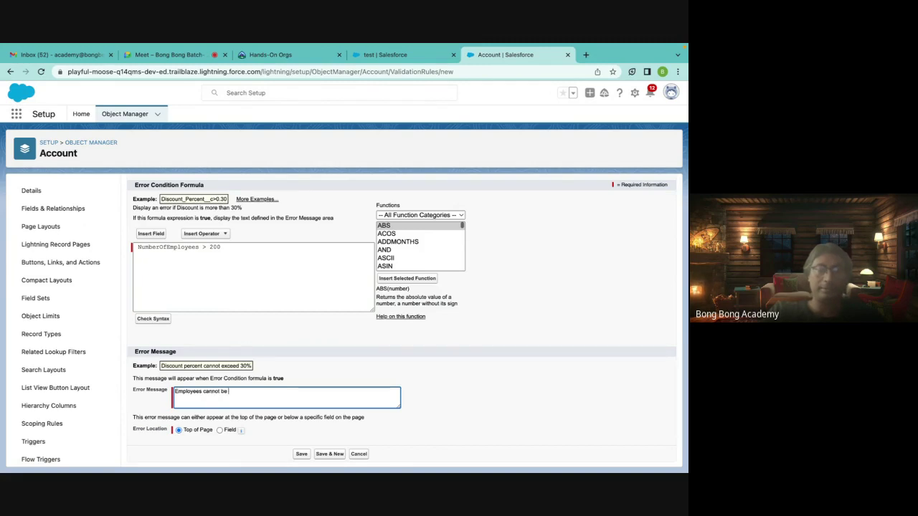
pyautogui.write('greater than.')
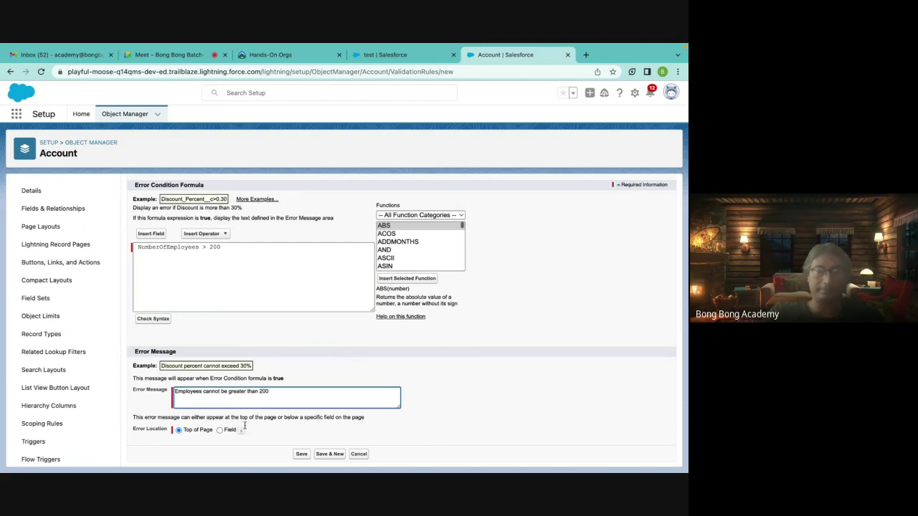
# Place the error message at the Employees field and save the validation rule
pyautogui.click(219, 431)
pyautogui.click(218, 431)
pyautogui.click(258, 431)
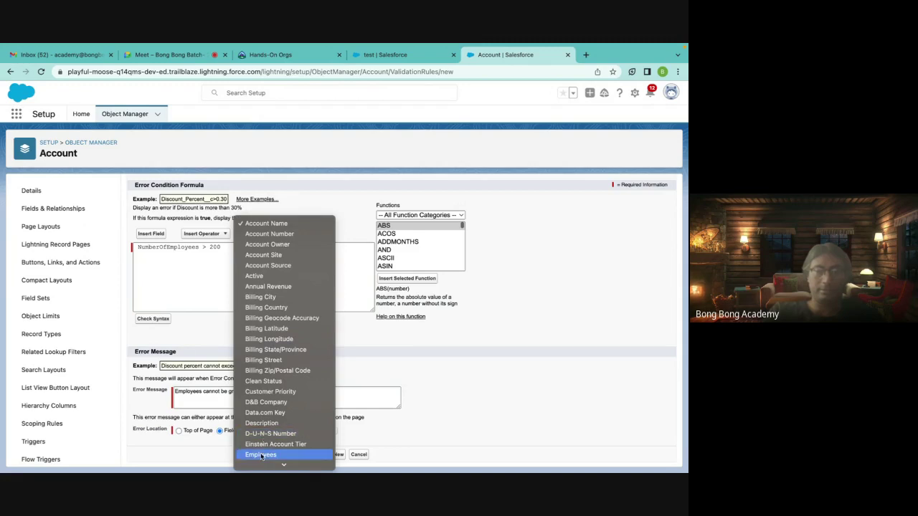
pyautogui.click(261, 455)
pyautogui.click(304, 455)
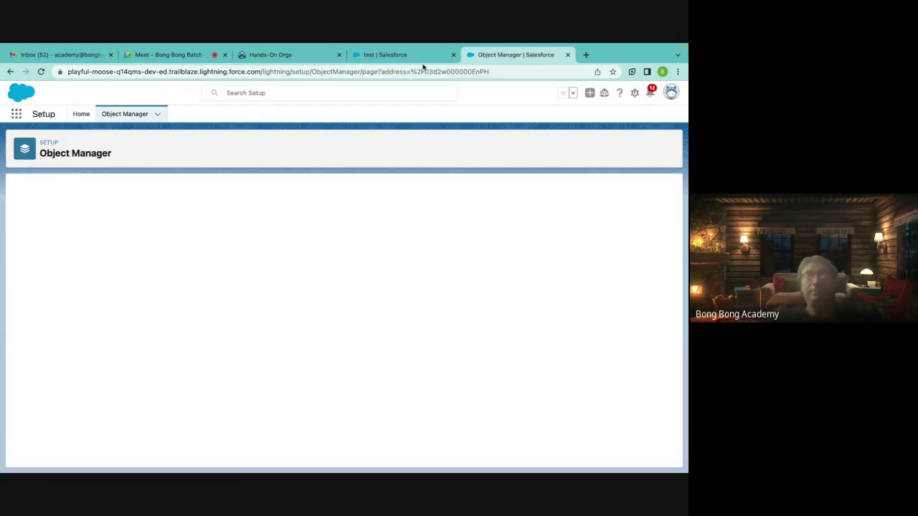
# In the Recruitment app, start a new account named "test" with 50 employees and try to save it
pyautogui.click(402, 55)
pyautogui.click(215, 119)
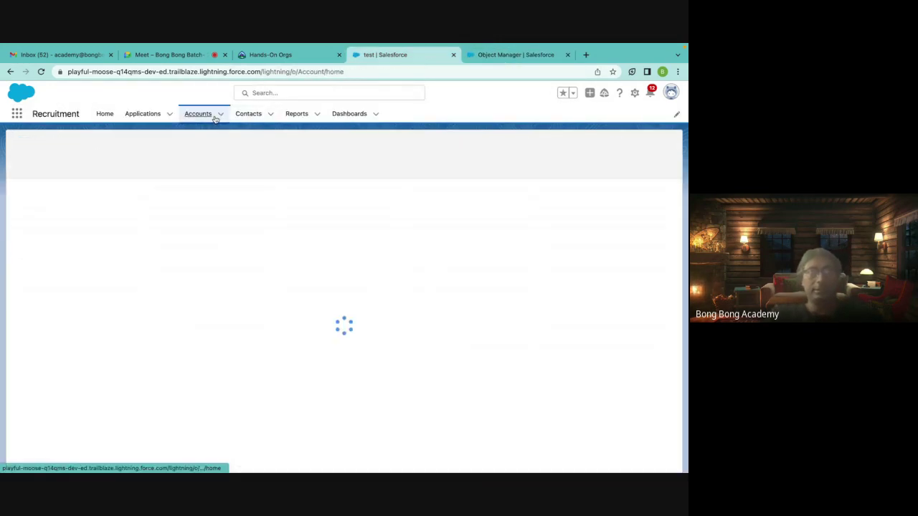
pyautogui.click(219, 116)
pyautogui.click(196, 132)
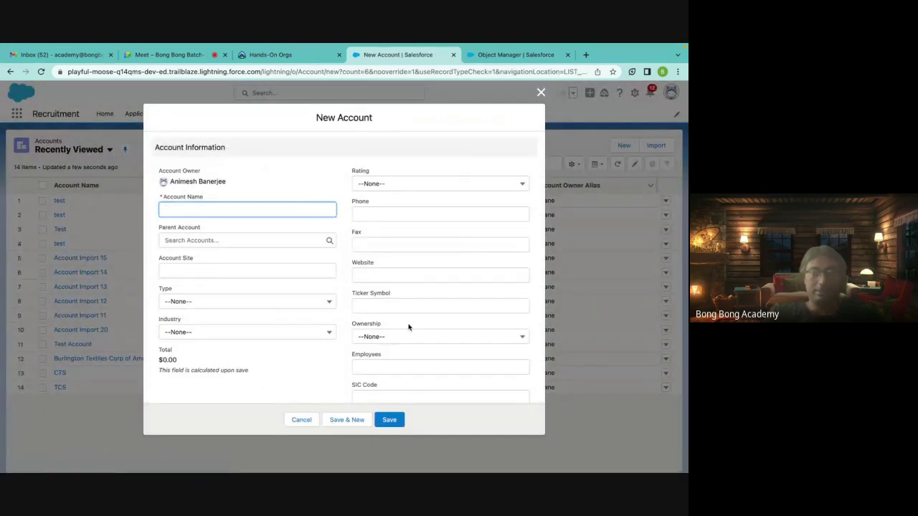
pyautogui.click(386, 361)
pyautogui.click(194, 205)
pyautogui.write('test')
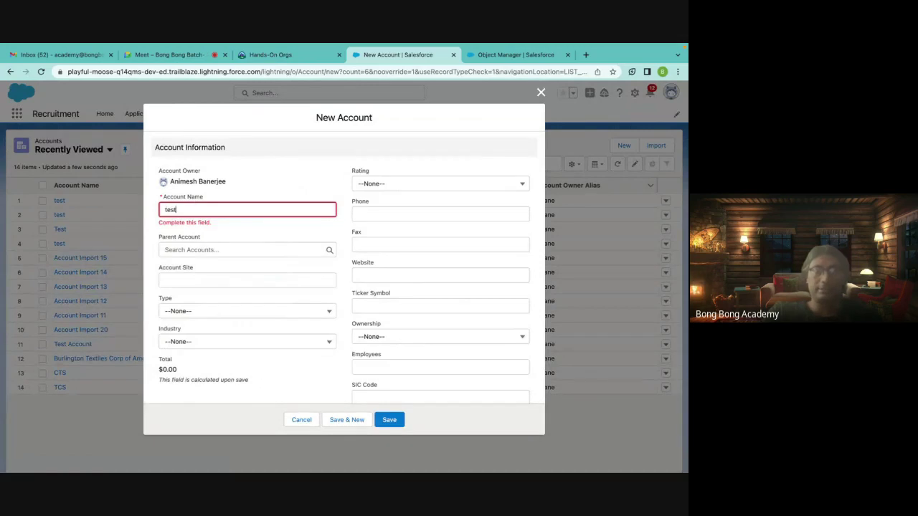
pyautogui.click(379, 367)
pyautogui.write('50')
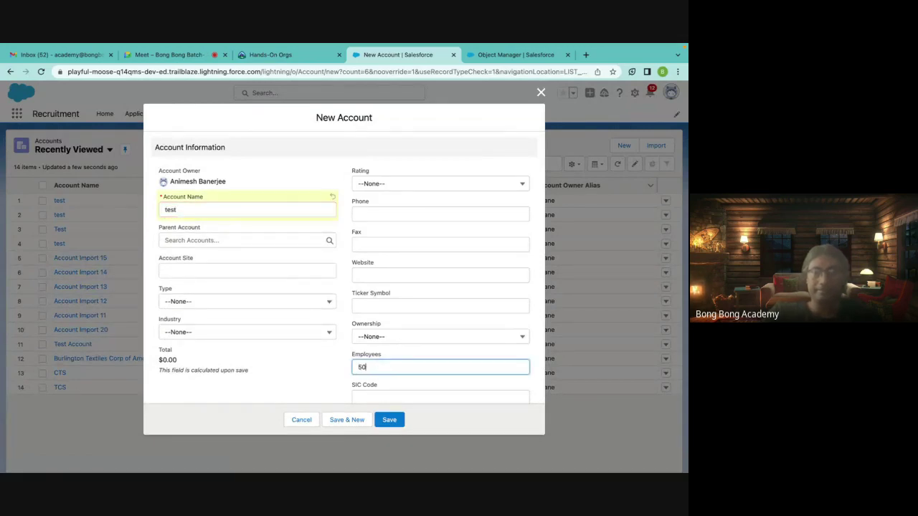
pyautogui.click(392, 421)
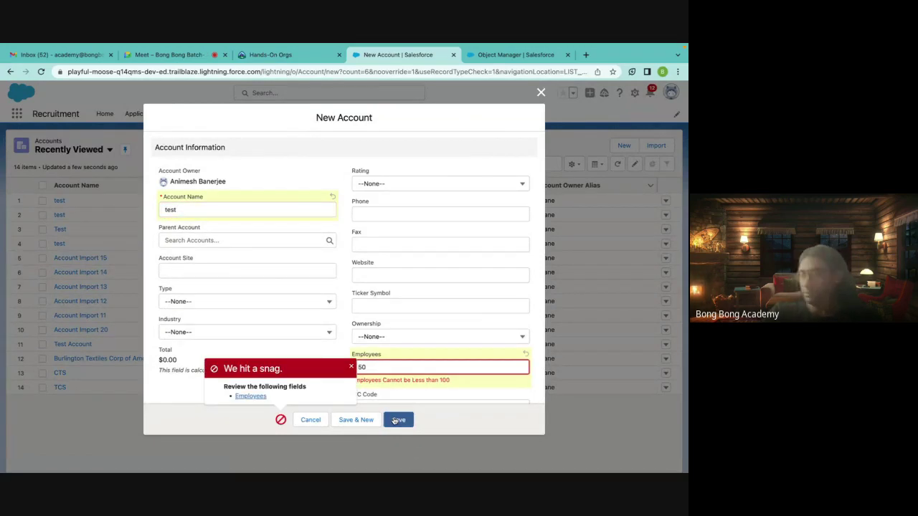
# Change the new account's Employees value to 250, try to save it, and close the form
pyautogui.click(369, 367)
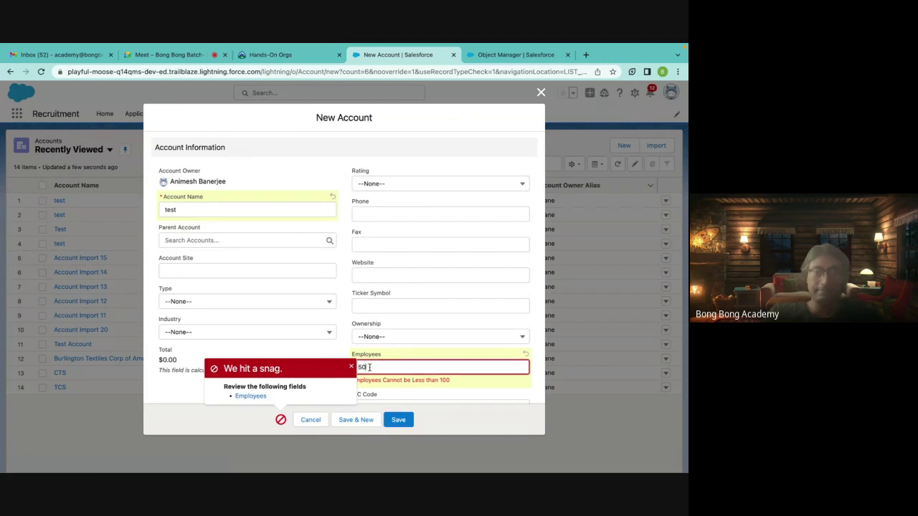
pyautogui.press('BackSpace')
pyautogui.press('BackSpace')
pyautogui.click(352, 368)
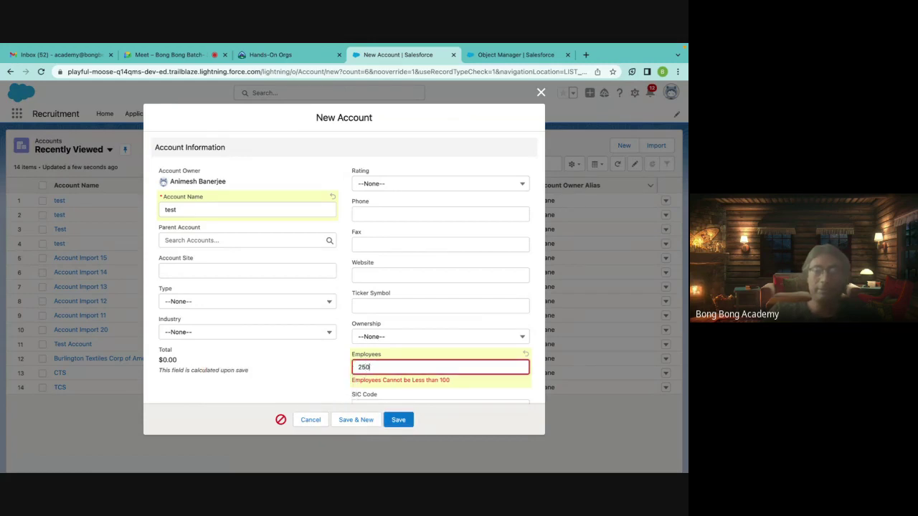
pyautogui.click(398, 421)
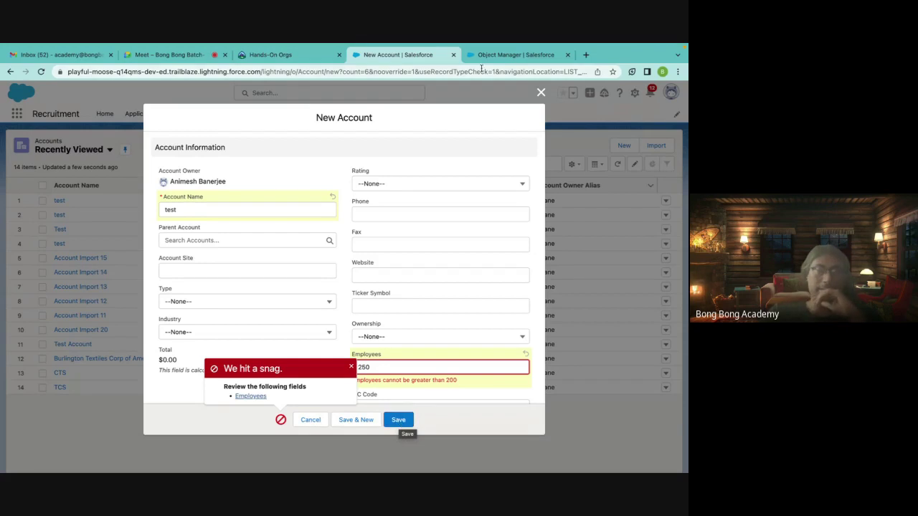
pyautogui.click(541, 94)
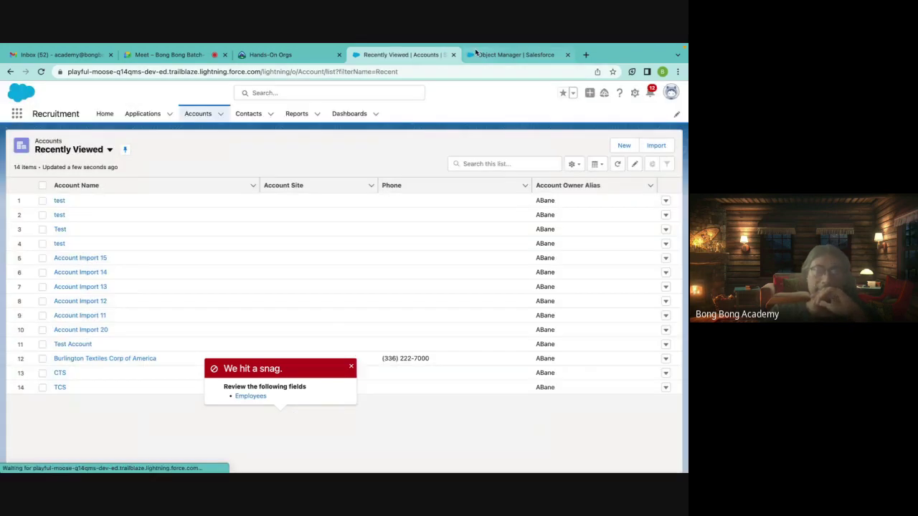
# Return to Setup and open the Account object's list of validation rules
pyautogui.click(475, 50)
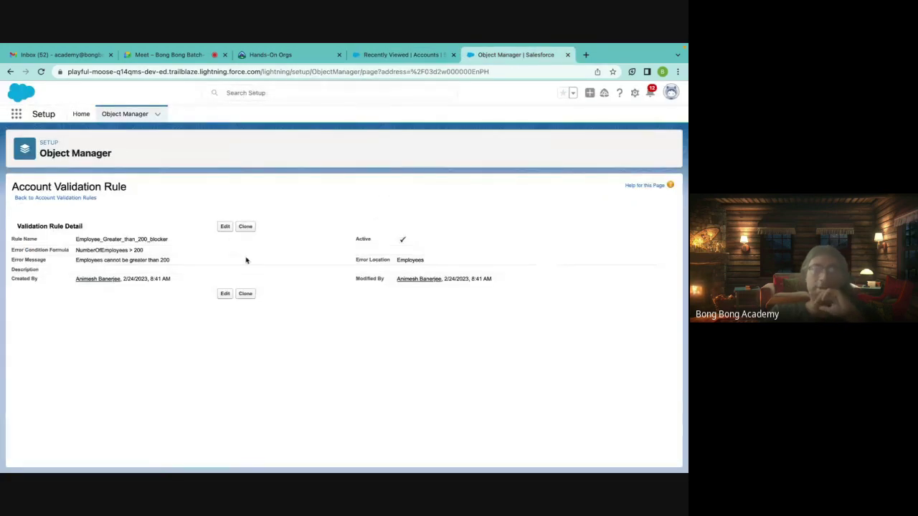
pyautogui.click(133, 120)
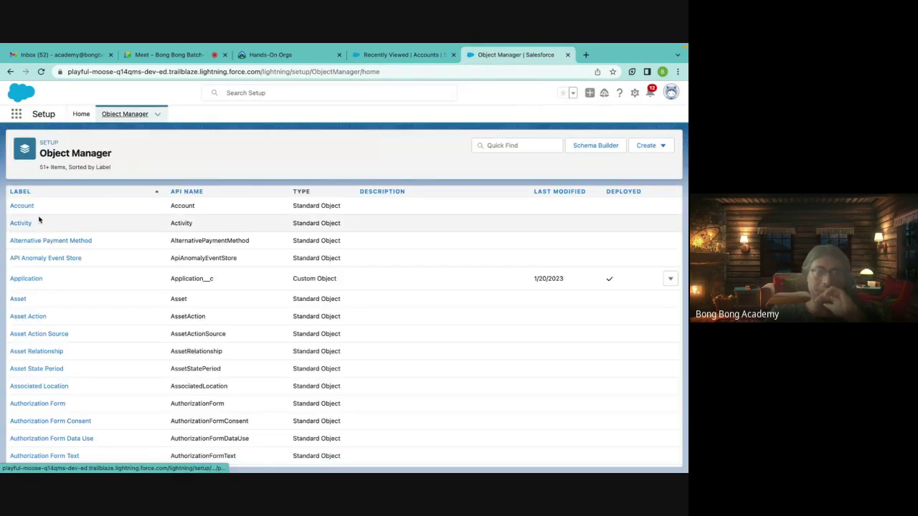
pyautogui.click(22, 206)
pyautogui.scroll(-2, 44, 402)
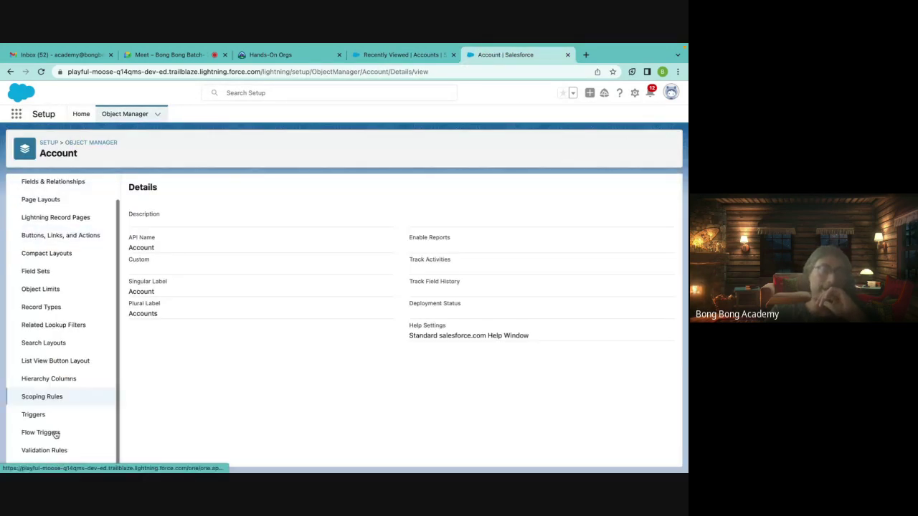
pyautogui.click(47, 456)
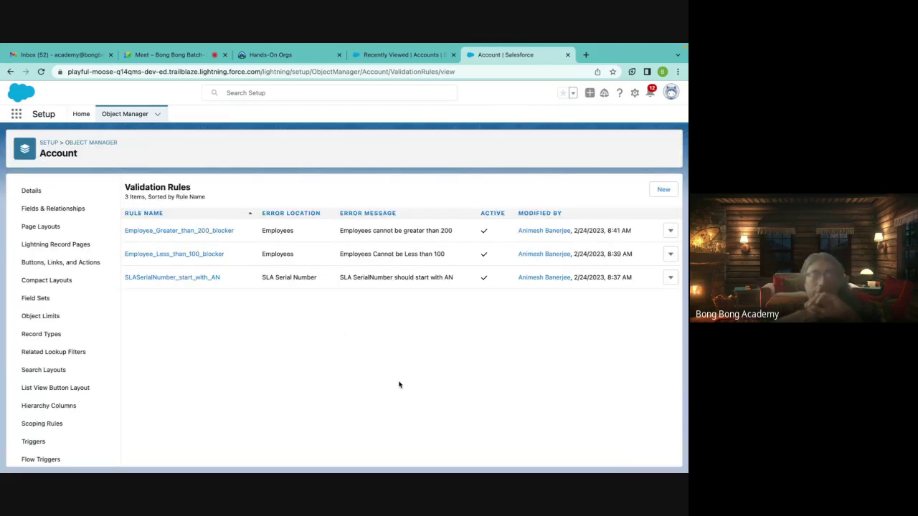
# Review the error condition formulas of Employee_Greater_than_200_blocker and Employee_Less_than_100_blocker, and return to the rule list
pyautogui.click(217, 232)
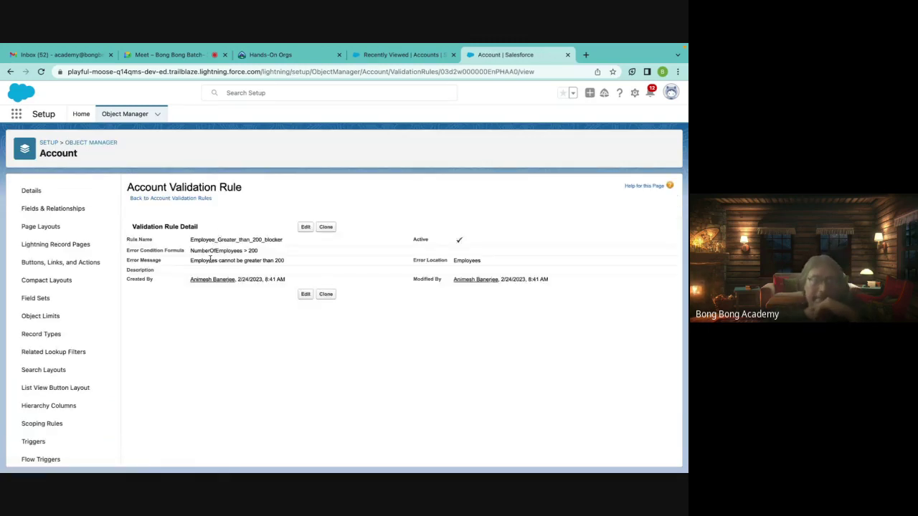
pyautogui.moveTo(190, 250); pyautogui.dragTo(277, 254)
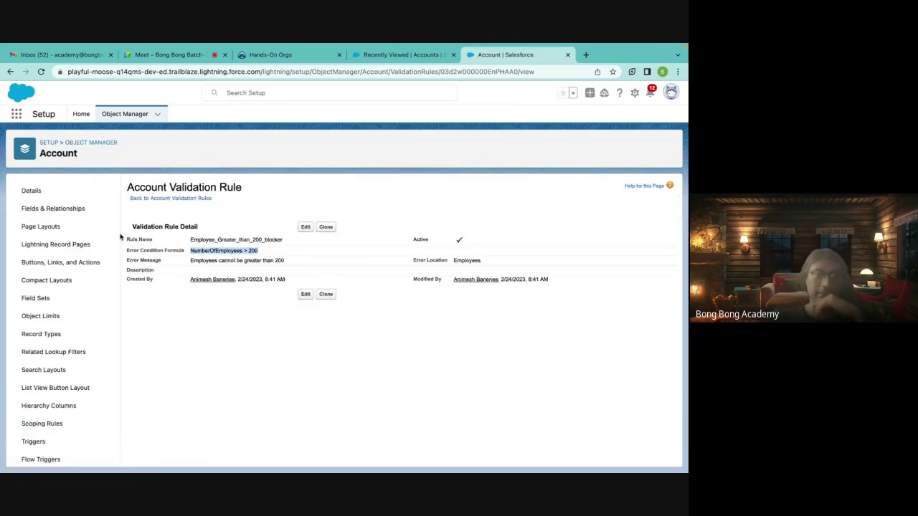
pyautogui.scroll(-2, 99, 406)
pyautogui.click(83, 448)
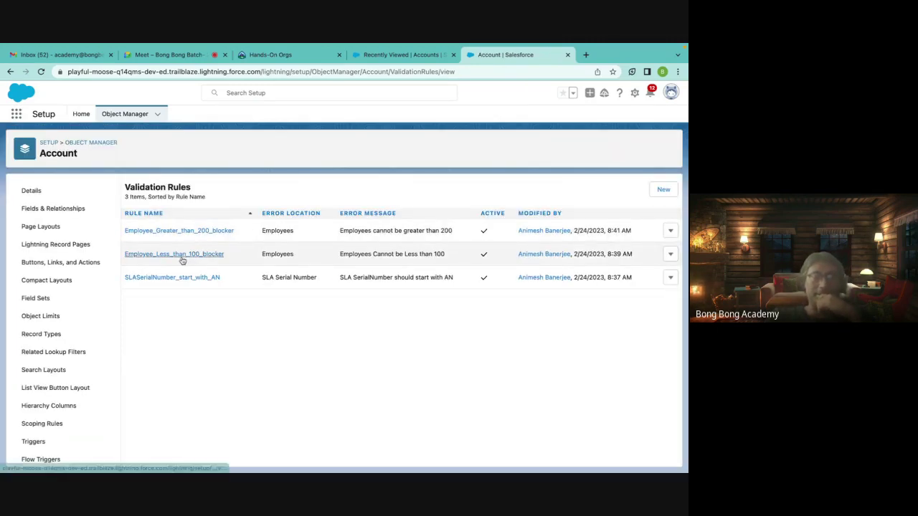
pyautogui.click(180, 255)
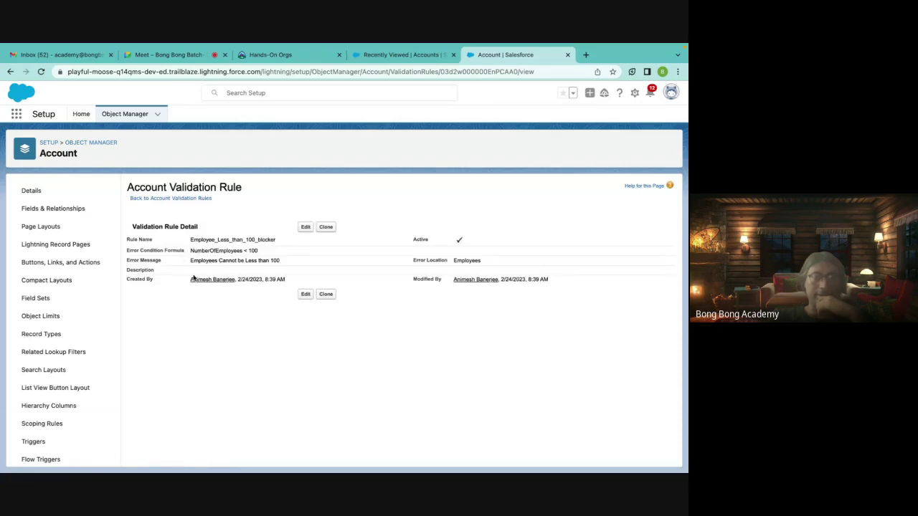
pyautogui.scroll(-1, 45, 445)
pyautogui.click(42, 450)
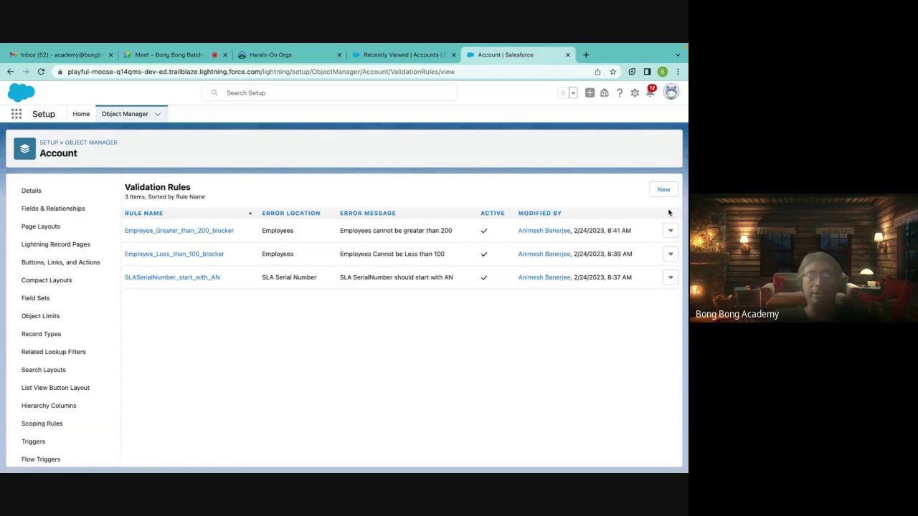
# Delete the Employee_Greater_than_200_blocker and Employee_Less_than_100_blocker validation rules
pyautogui.click(670, 230)
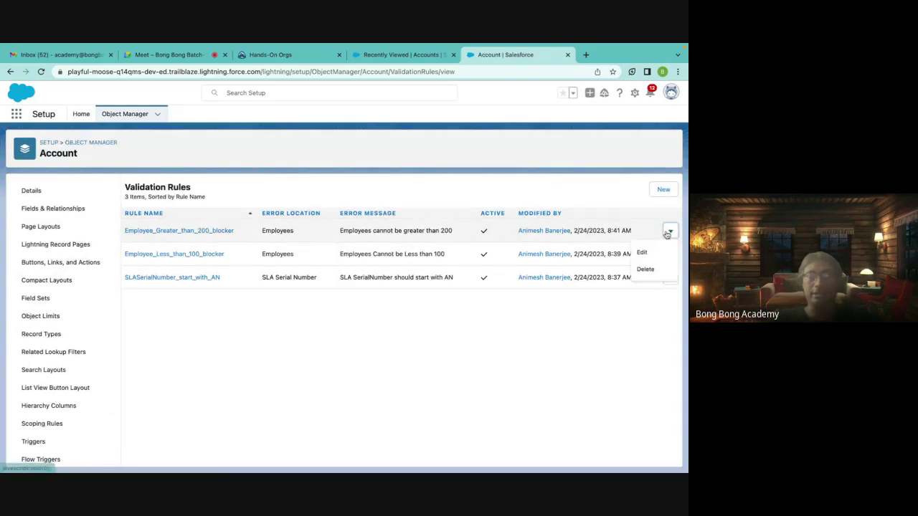
pyautogui.click(646, 269)
pyautogui.click(472, 283)
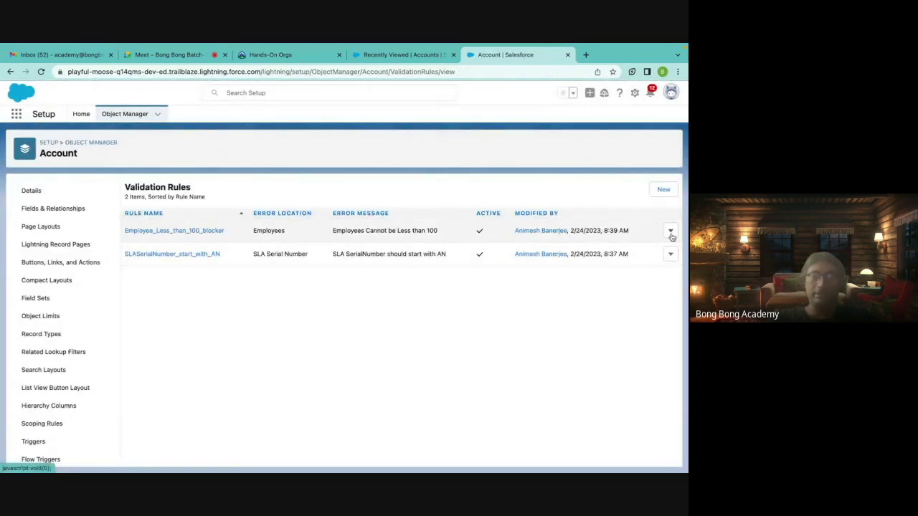
pyautogui.click(671, 233)
pyautogui.click(646, 269)
pyautogui.click(470, 281)
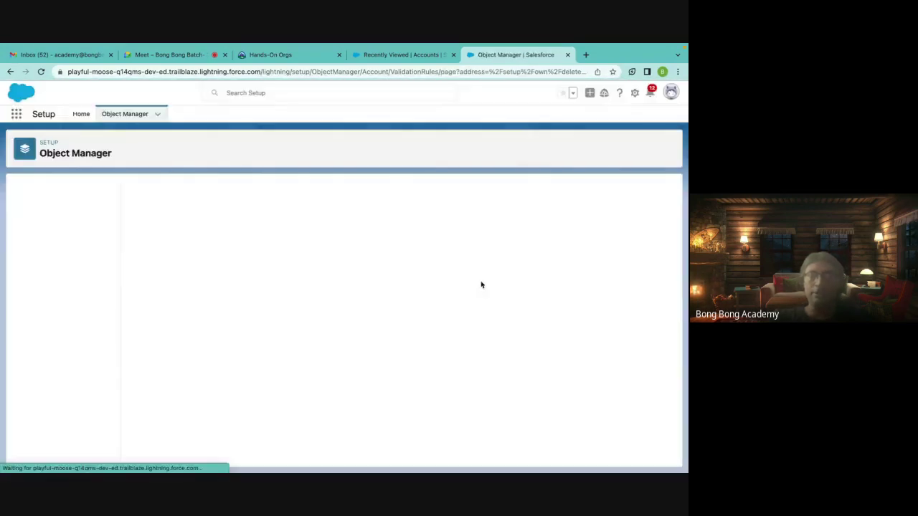
# Start a new Account validation rule named "Employee 100-200 check"
pyautogui.click(665, 190)
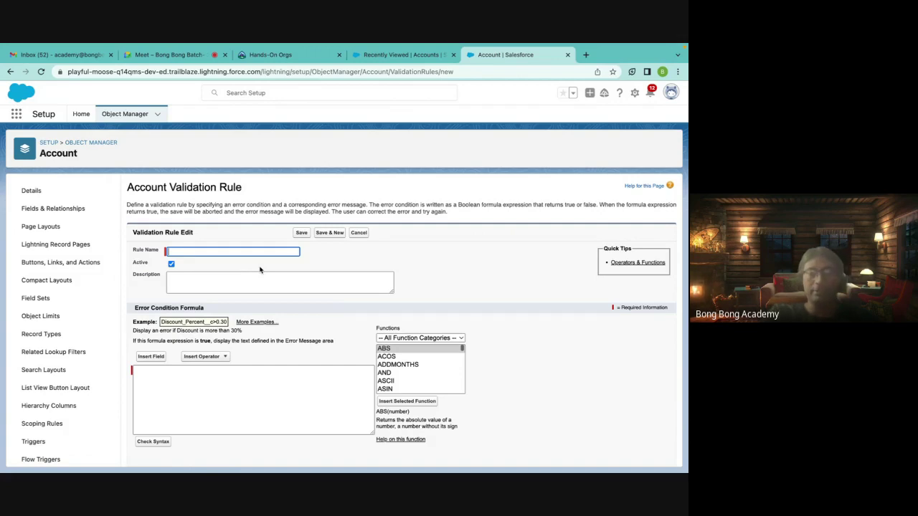
pyautogui.write('Em')
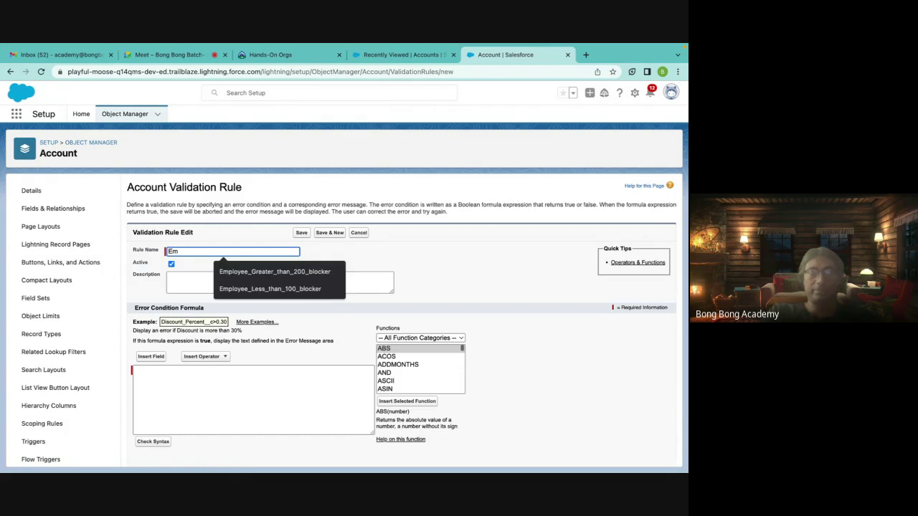
pyautogui.write('ployee ')
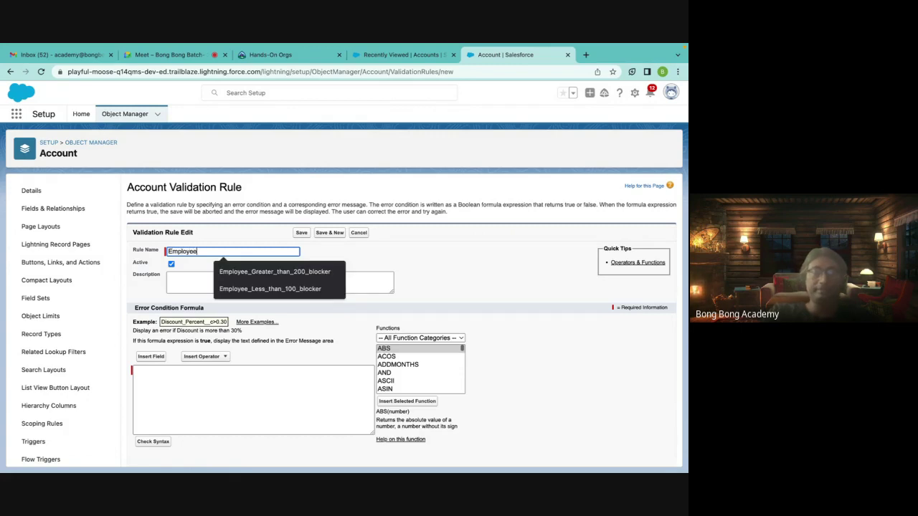
pyautogui.write('100')
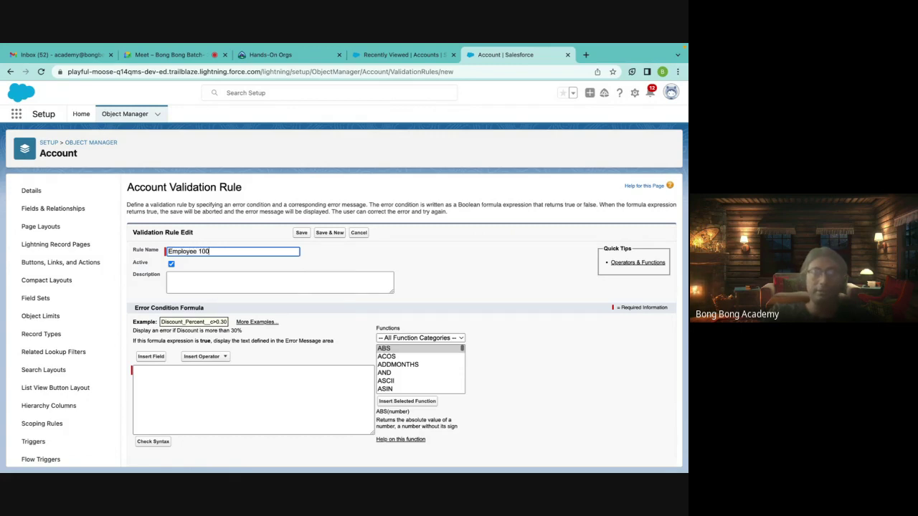
pyautogui.write('-200 checjk')
pyautogui.press('BackSpace')
pyautogui.press('BackSpace')
pyautogui.write('k')
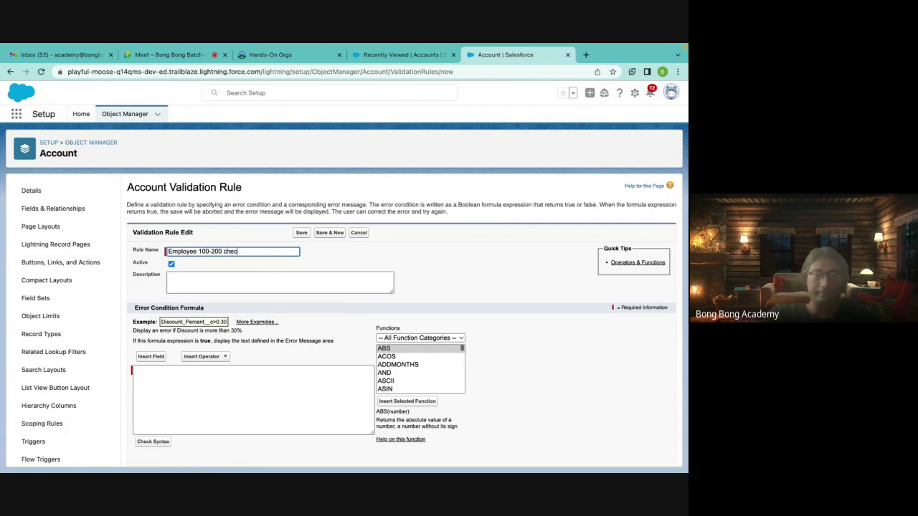
# Insert the Account's NumberOfEmployees field into the error condition formula and complete the condition as NumberOfEmployees > 200
pyautogui.click(178, 384)
pyautogui.click(151, 356)
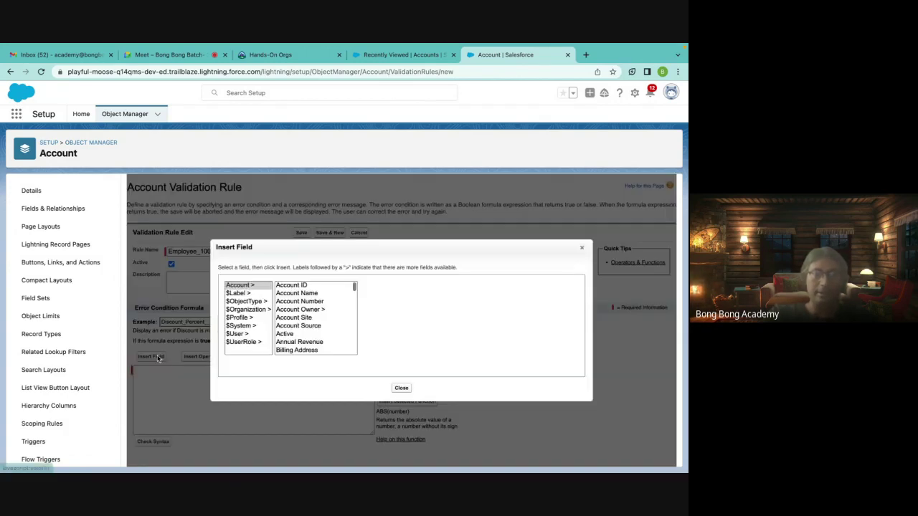
pyautogui.scroll(-2, 318, 346)
pyautogui.scroll(-5, 318, 346)
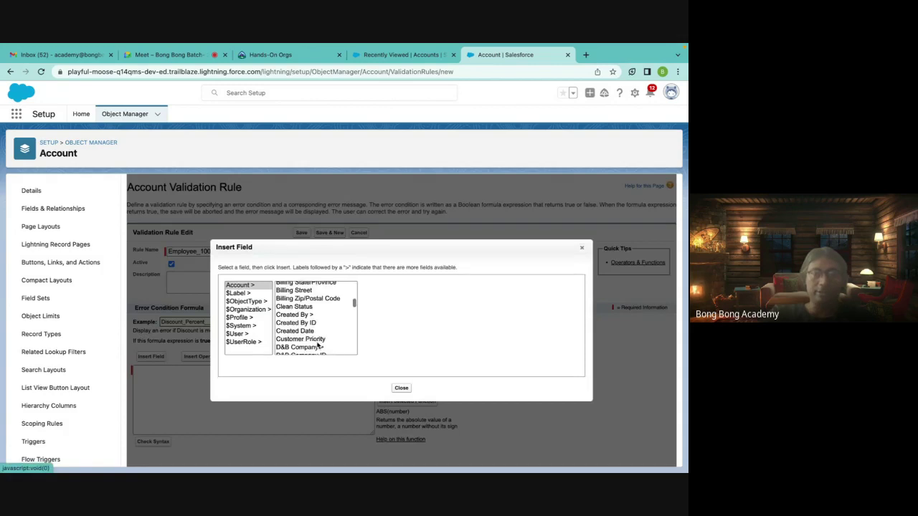
pyautogui.click(295, 304)
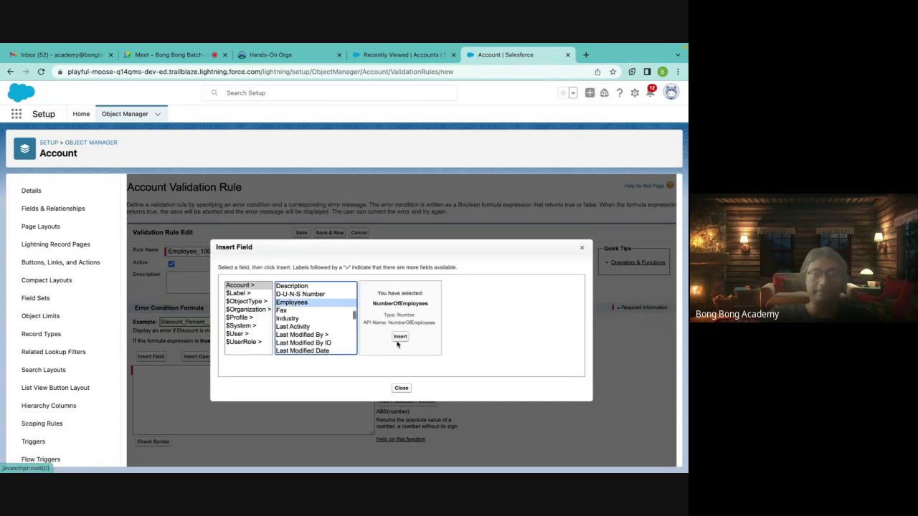
pyautogui.click(400, 337)
pyautogui.write('> 20')
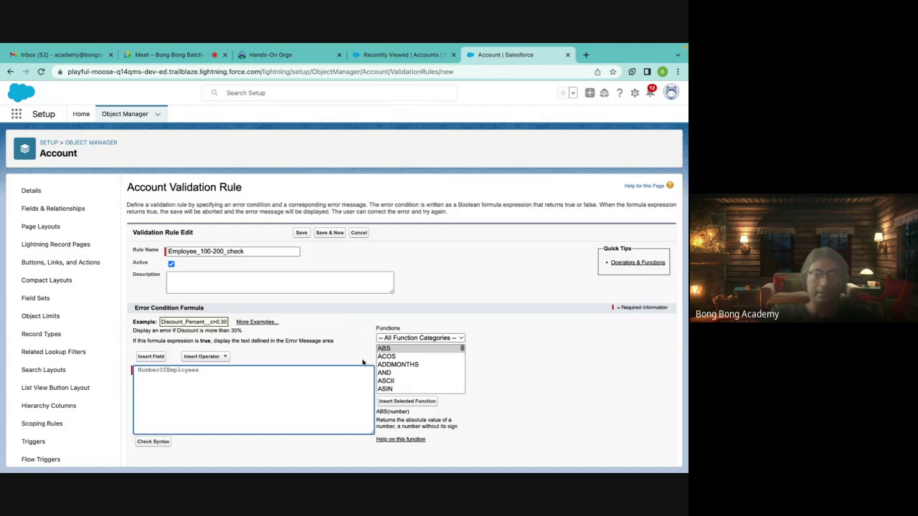
pyautogui.write('0')
# Duplicate the NumberOfEmployees > 200 condition onto a second line of the formula
pyautogui.press('Return')
pyautogui.write('Nu')
pyautogui.press('BackSpace')
pyautogui.press('BackSpace')
pyautogui.moveTo(346, 367); pyautogui.dragTo(138, 369)
pyautogui.hotkey('ctrl', 'c')
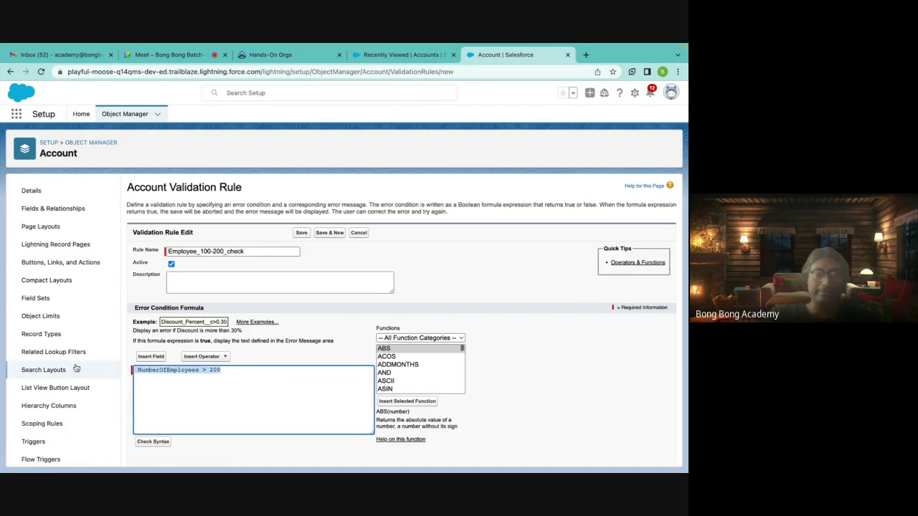
pyautogui.click(165, 381)
pyautogui.hotkey('ctrl', 'v')
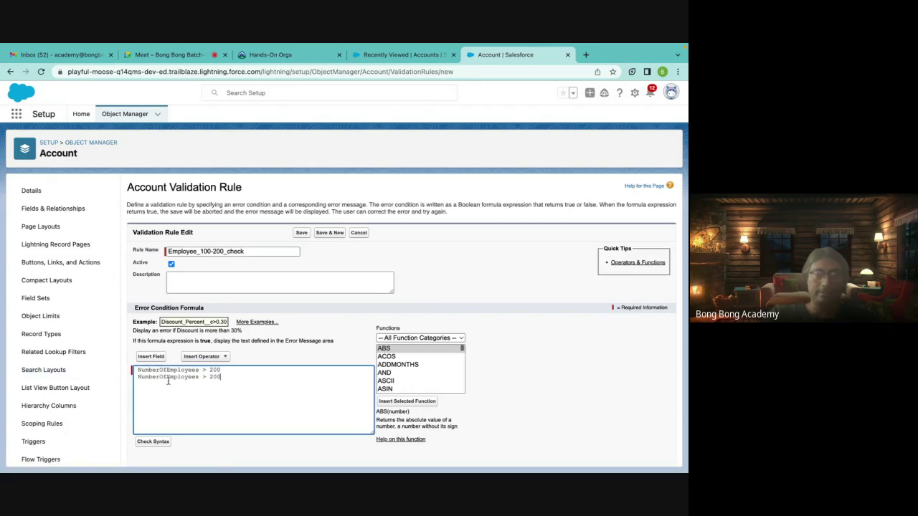
# Change the second condition to NumberOfEmployees < 100
pyautogui.click(207, 378)
pyautogui.press('BackSpace')
pyautogui.write('<')
pyautogui.doubleClick(214, 376)
pyautogui.write('100')
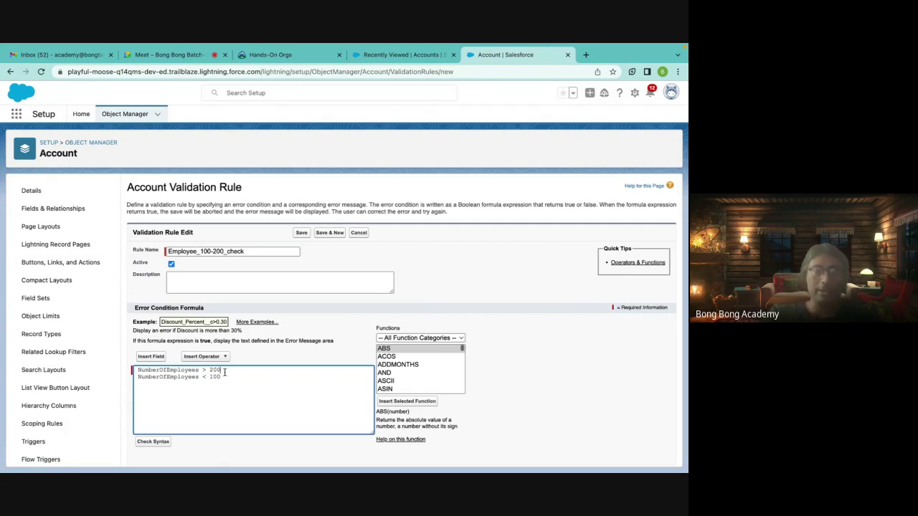
# Add a blank line between the two conditions and check the list of available formula operators
pyautogui.click(138, 377)
pyautogui.press('Return')
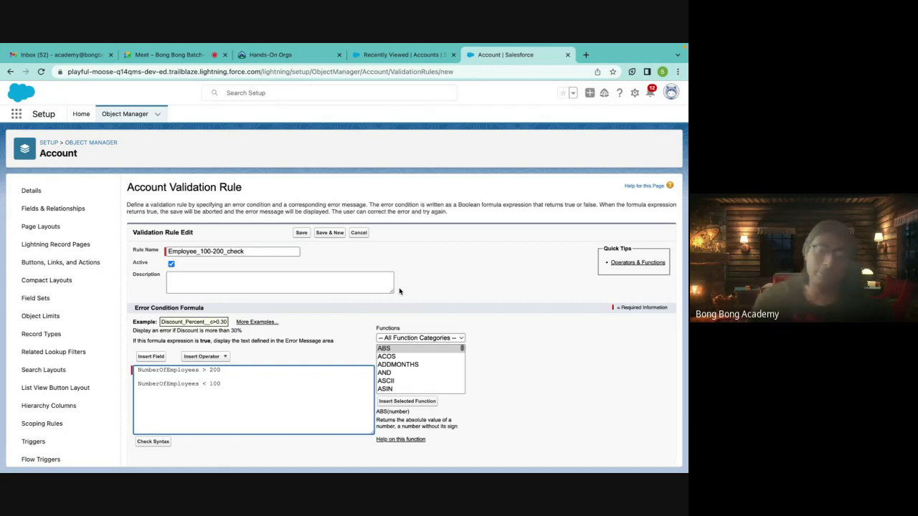
pyautogui.write('OR')
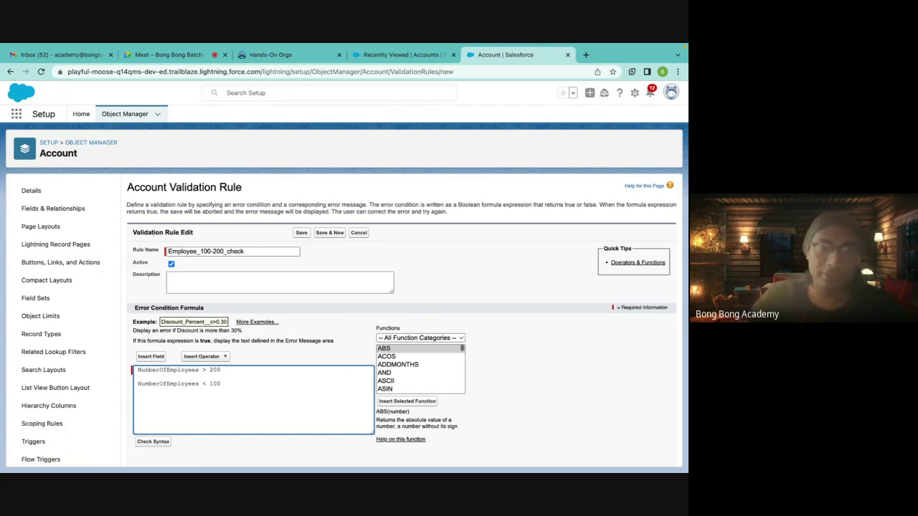
pyautogui.click(226, 358)
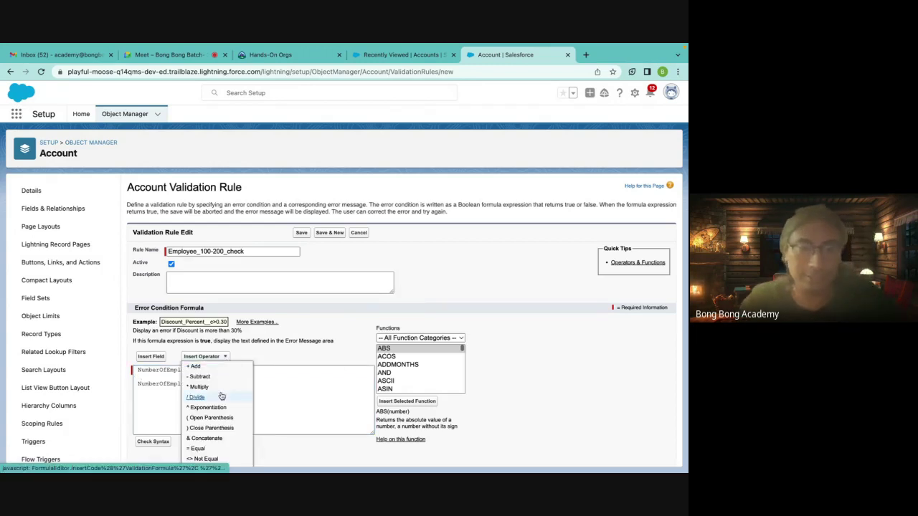
pyautogui.scroll(-3, 218, 395)
pyautogui.click(195, 435)
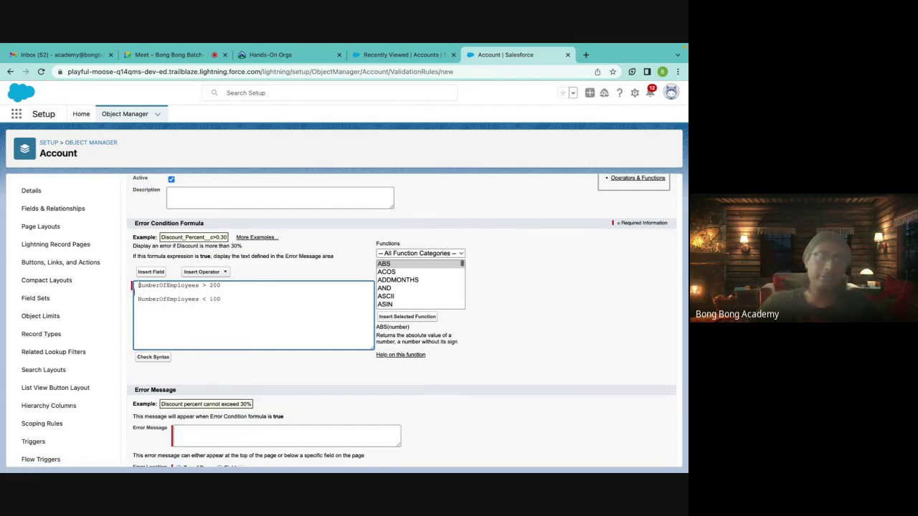
# Wrap both NumberOfEmployees conditions in an OR( ) function, separated by a comma
pyautogui.press('BackSpace')
pyautogui.write('OR(')
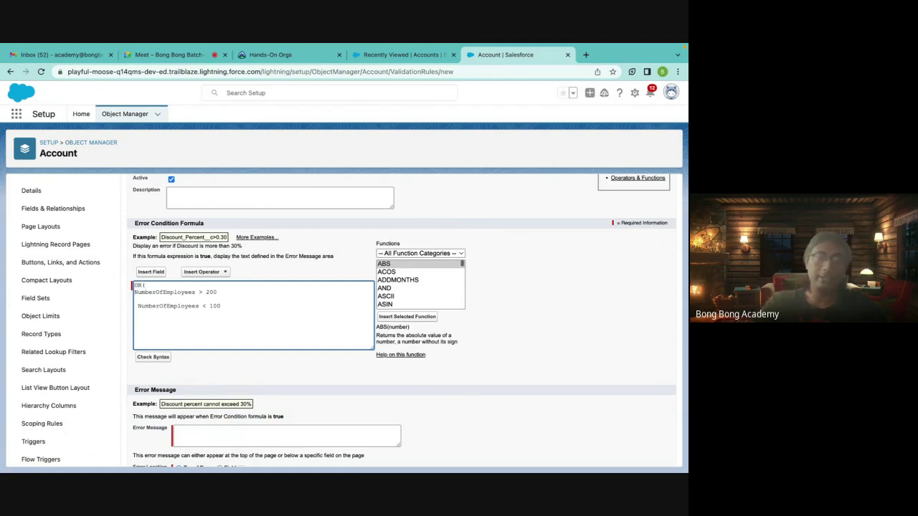
pyautogui.click(219, 292)
pyautogui.write(',')
pyautogui.click(231, 305)
pyautogui.press('Return')
pyautogui.write(')')
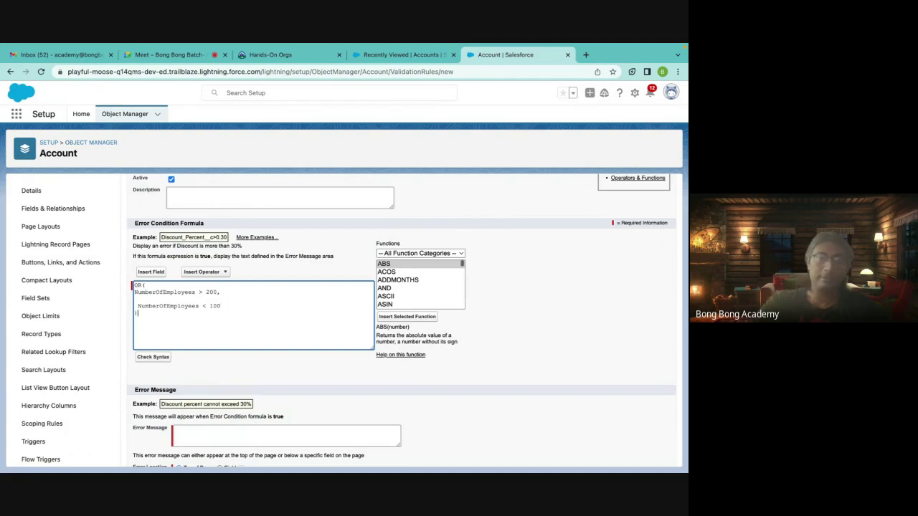
# Remove the blank line between the conditions and indent both of them evenly inside the OR function
pyautogui.press('BackSpace')
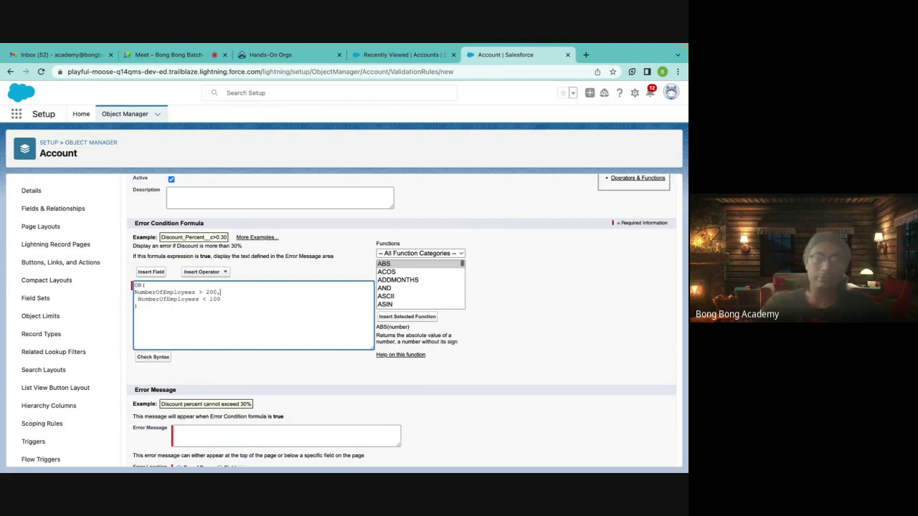
pyautogui.click(138, 299)
pyautogui.press('BackSpace')
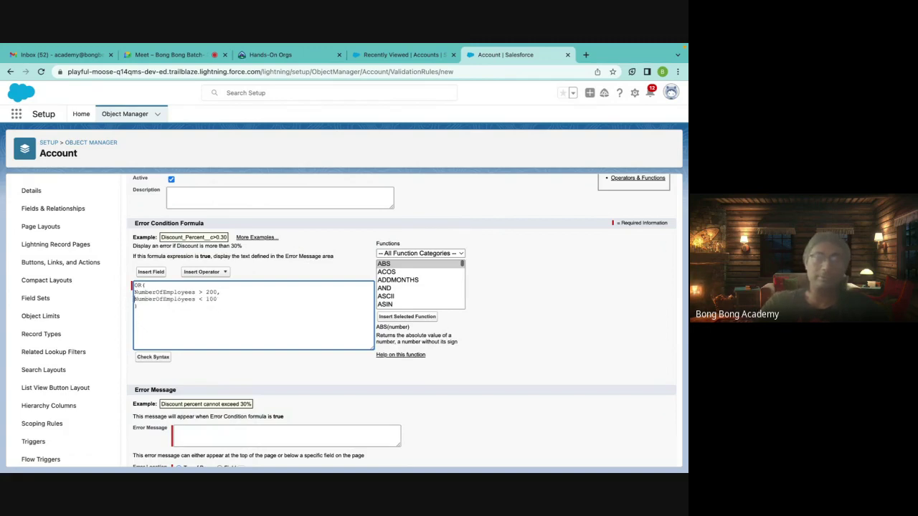
pyautogui.click(134, 292)
pyautogui.click(134, 299)
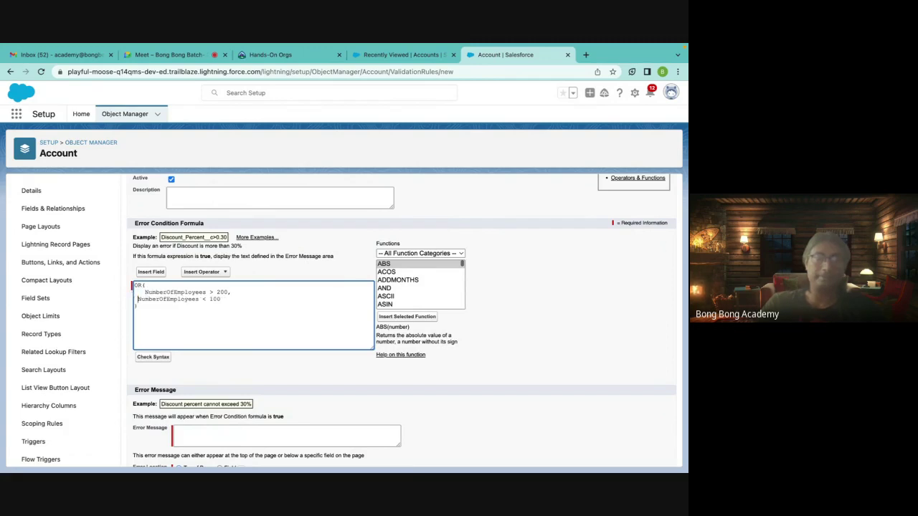
pyautogui.click(201, 337)
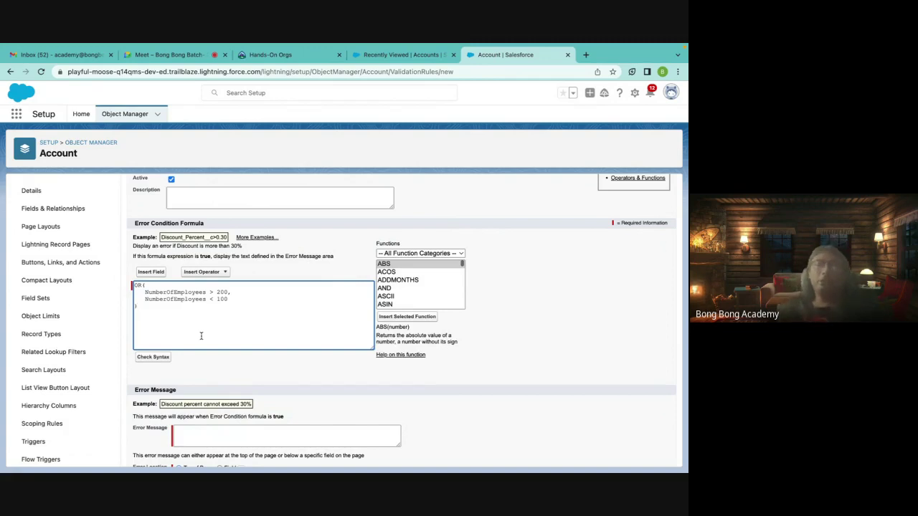
# Clear the entire error condition formula and undo the deletion
pyautogui.doubleClick(137, 287)
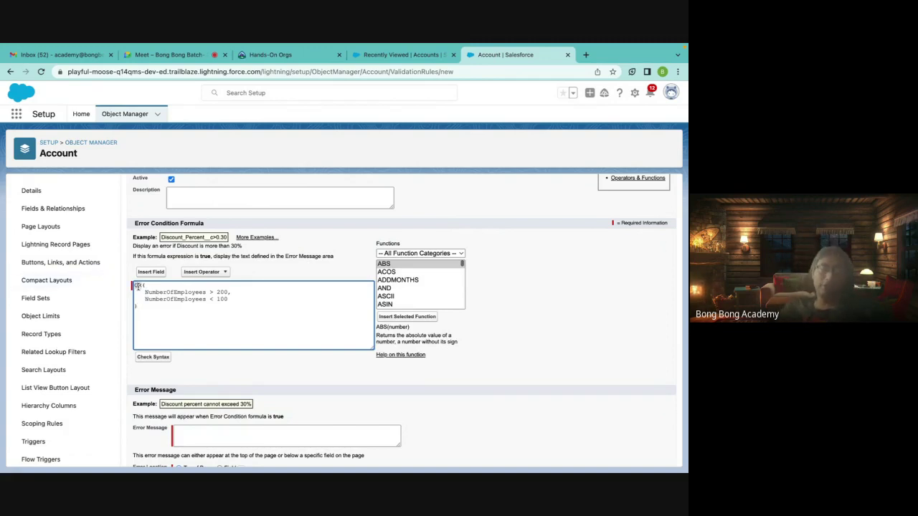
pyautogui.moveTo(145, 292); pyautogui.dragTo(229, 293)
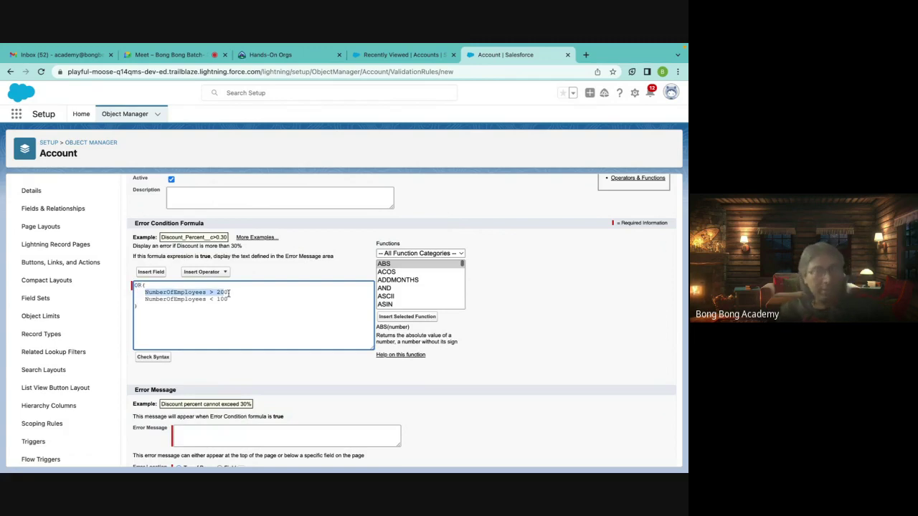
pyautogui.click(242, 295)
pyautogui.write(',')
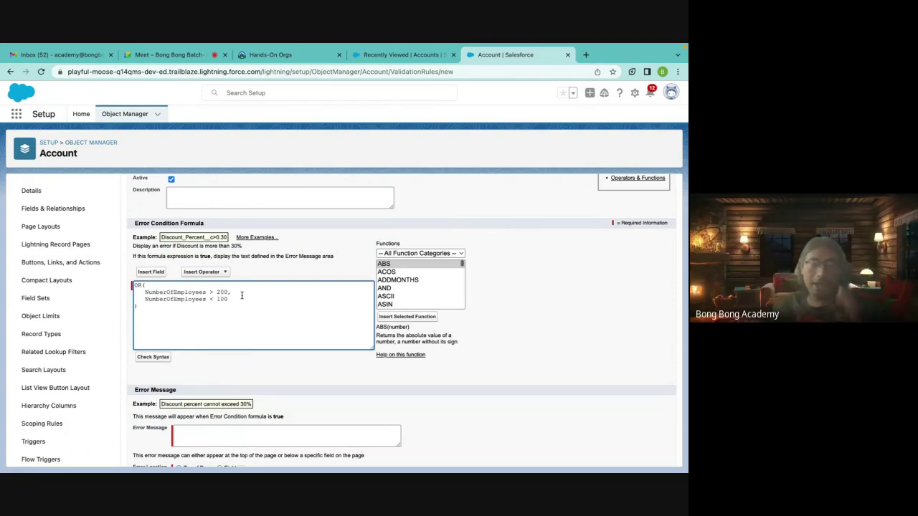
pyautogui.click(145, 311)
pyautogui.hotkey('ctrl', 'a')
pyautogui.press('BackSpace')
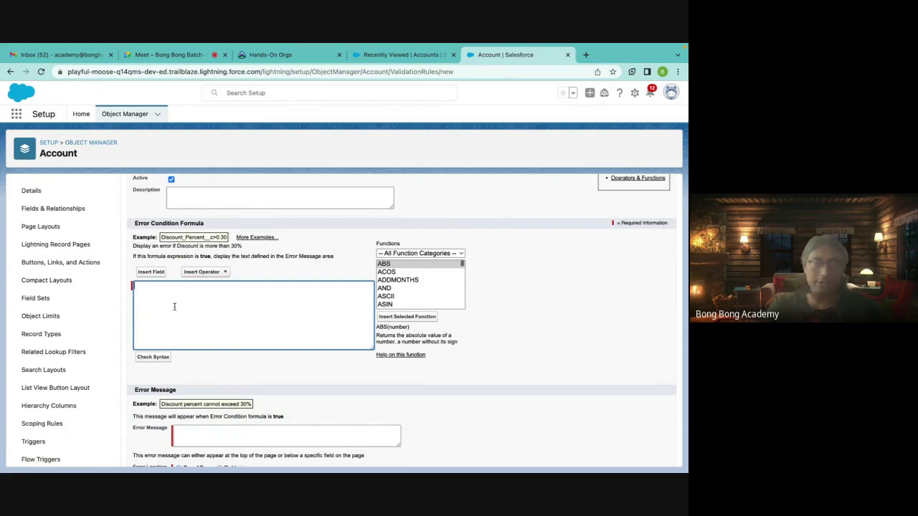
pyautogui.hotkey('ctrl', 'z')
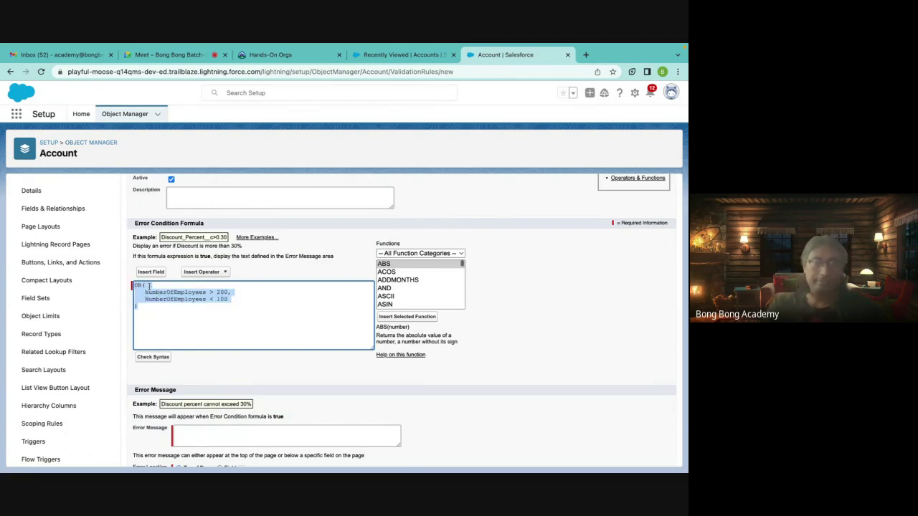
# Remove the OR function and its parentheses from around the two NumberOfEmployees conditions
pyautogui.click(147, 286)
pyautogui.write('\\\\')
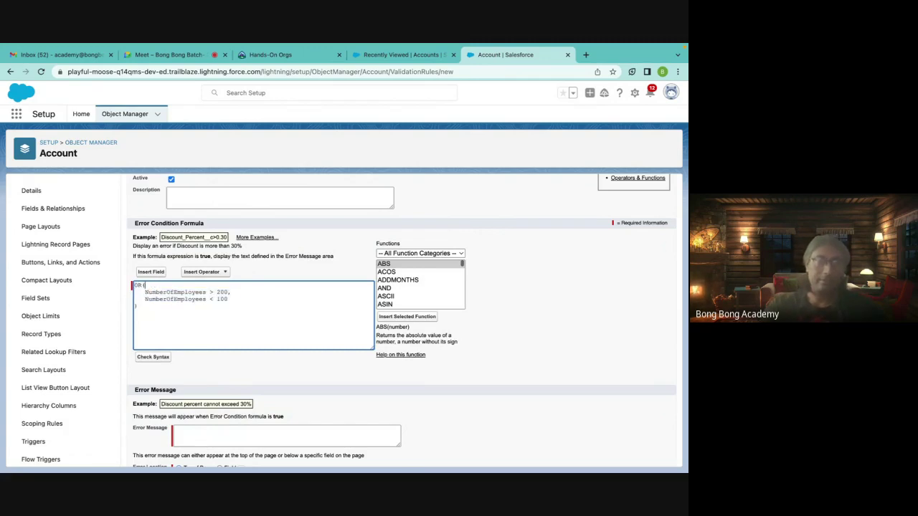
pyautogui.press('BackSpace')
pyautogui.press('BackSpace')
pyautogui.press('BackSpace')
pyautogui.press('BackSpace')
pyautogui.press('BackSpace')
pyautogui.press('BackSpace')
pyautogui.click(139, 306)
pyautogui.press('BackSpace')
pyautogui.press('BackSpace')
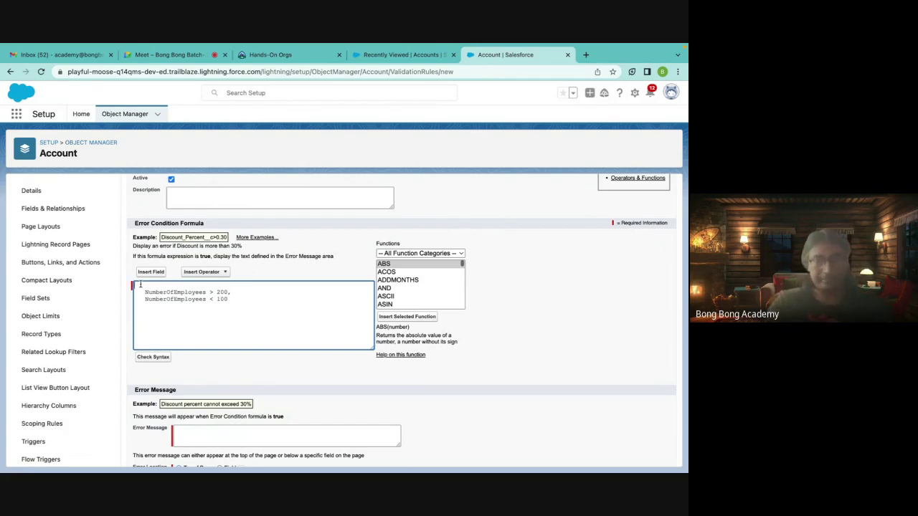
# Wrap the two NumberOfEmployees conditions in a NOT( ) function
pyautogui.write('NOT (')
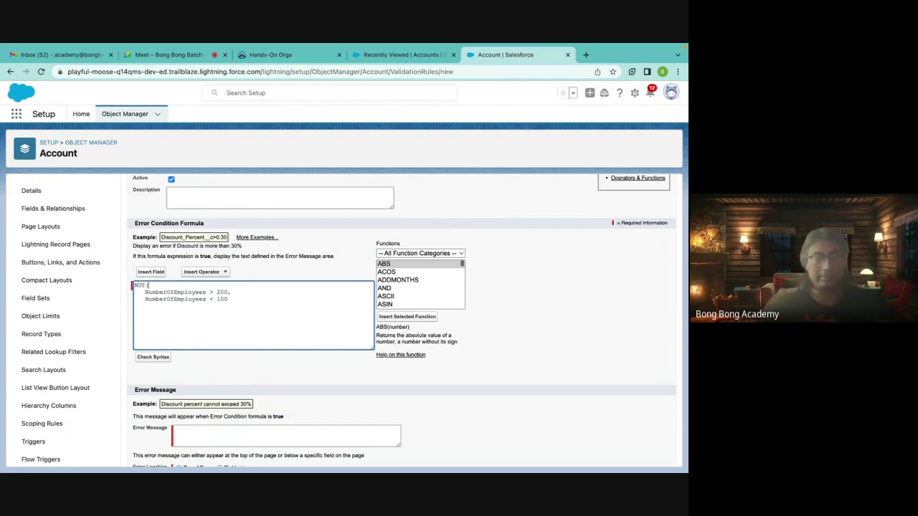
pyautogui.click(238, 300)
pyautogui.press('Return')
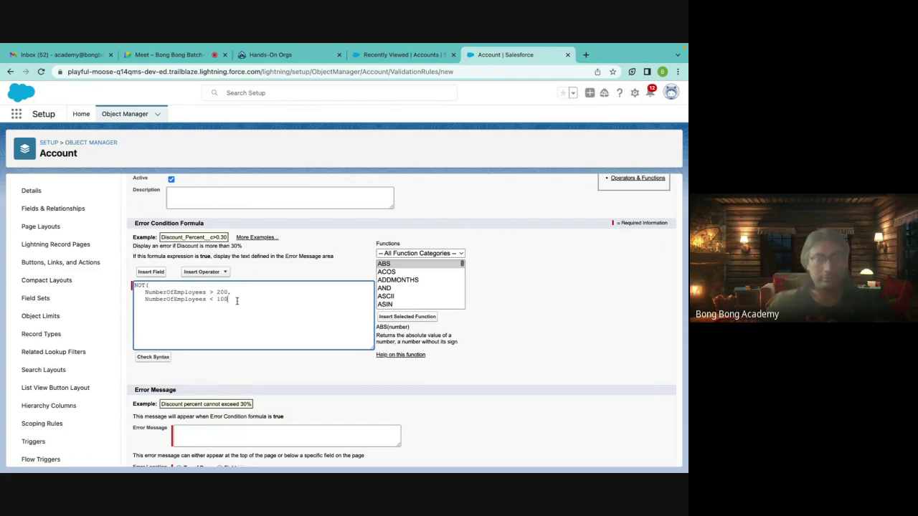
pyautogui.write(')')
# Nest an OR( ) function inside NOT, enclosing both NumberOfEmployees conditions
pyautogui.click(163, 287)
pyautogui.press('Return')
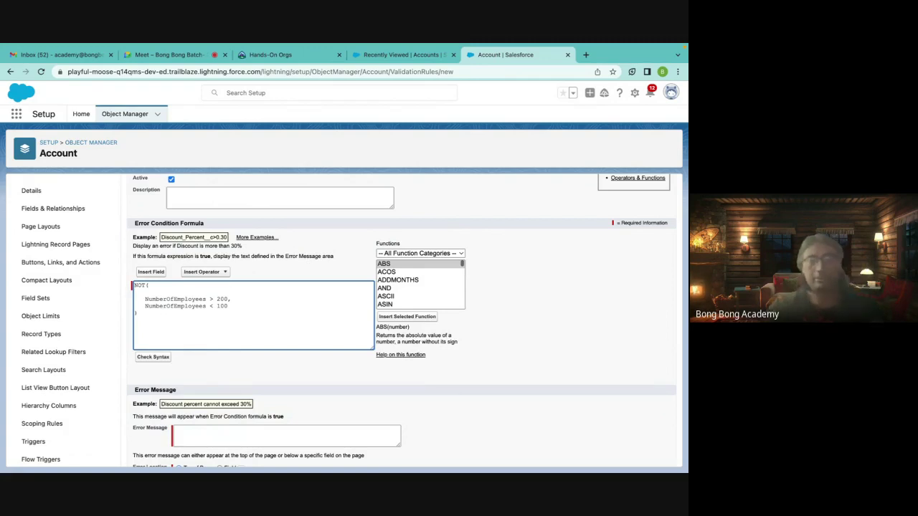
pyautogui.write('OR(')
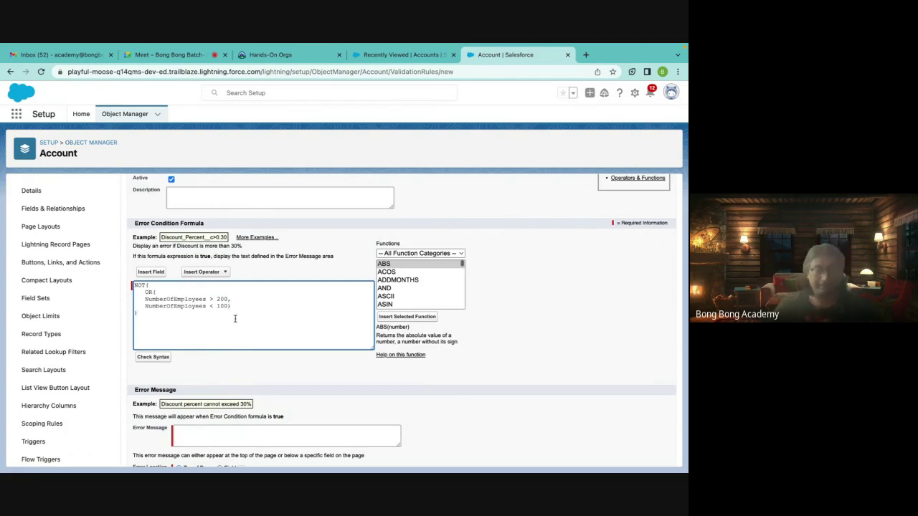
pyautogui.click(234, 318)
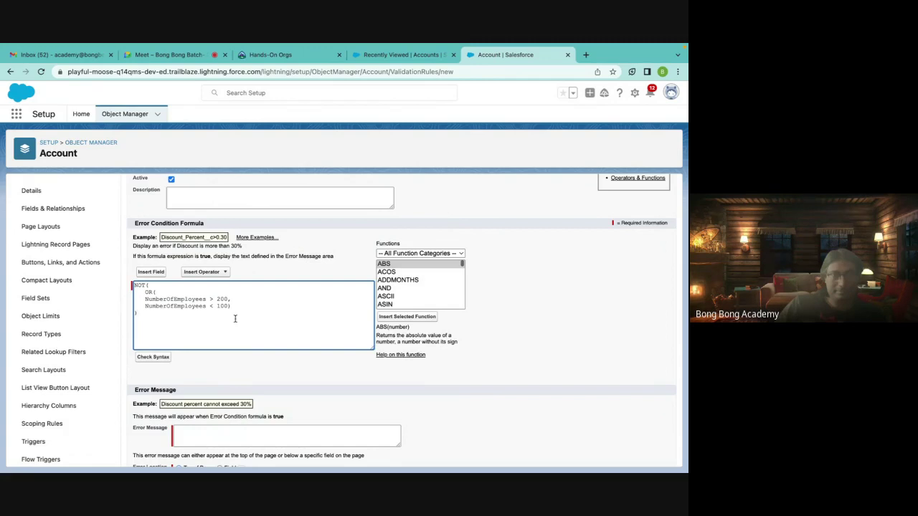
# Examine the nested NOT and OR functions and the two NumberOfEmployees conditions in the formula
pyautogui.doubleClick(170, 299)
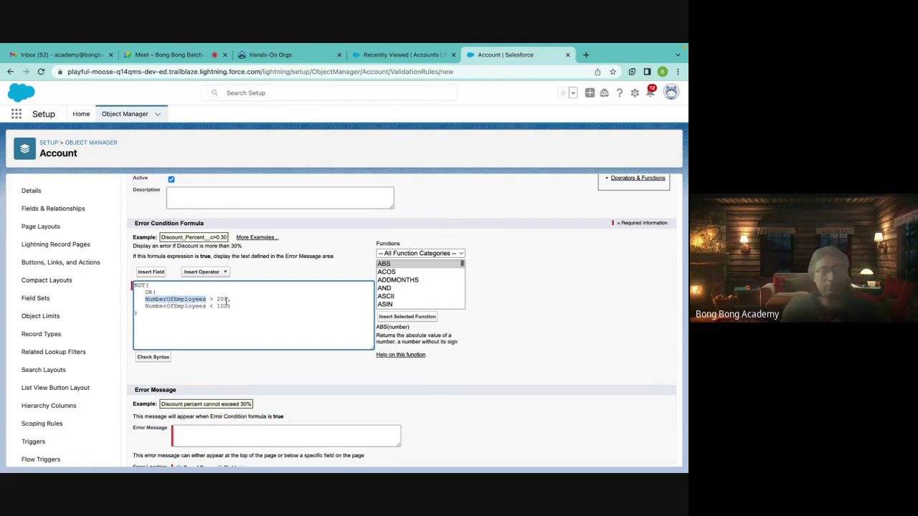
pyautogui.doubleClick(163, 307)
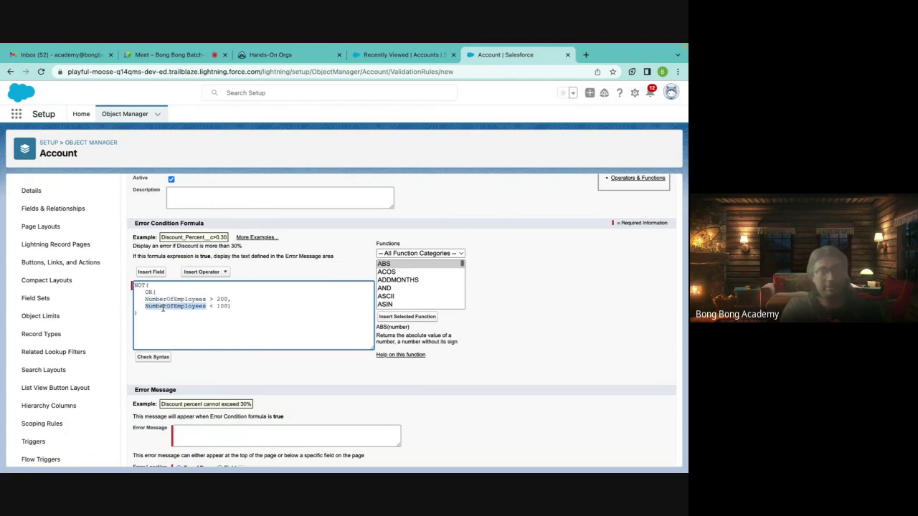
pyautogui.doubleClick(148, 292)
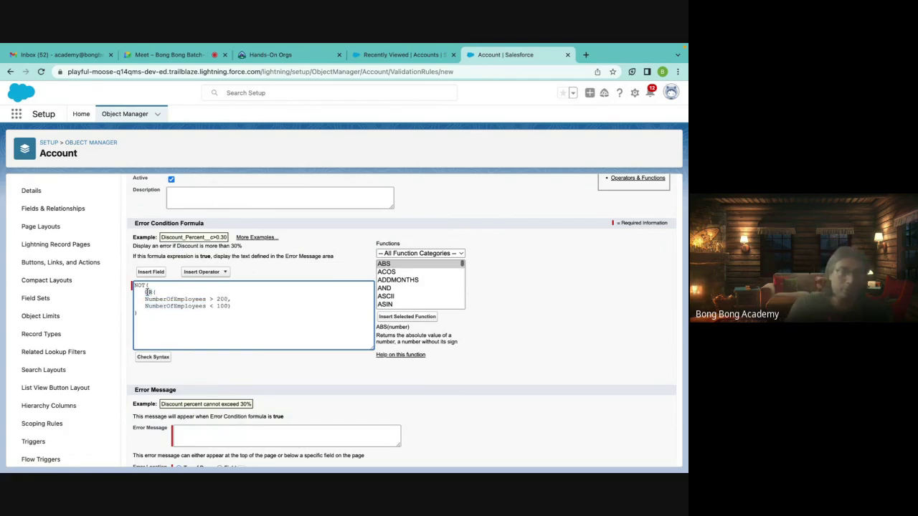
pyautogui.doubleClick(139, 285)
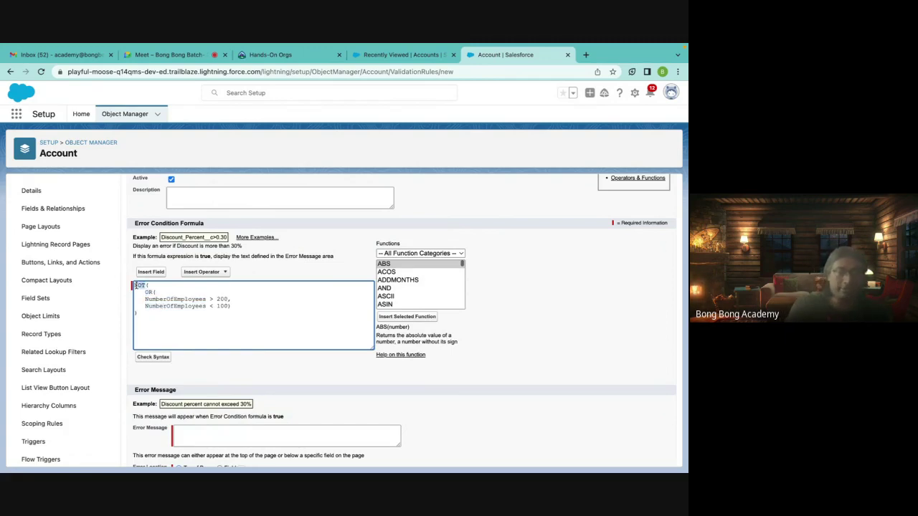
pyautogui.doubleClick(176, 299)
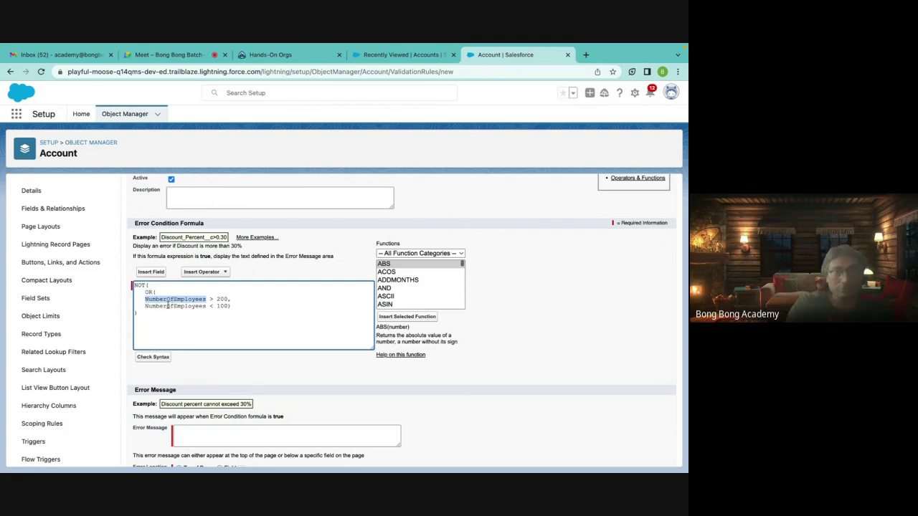
pyautogui.doubleClick(168, 307)
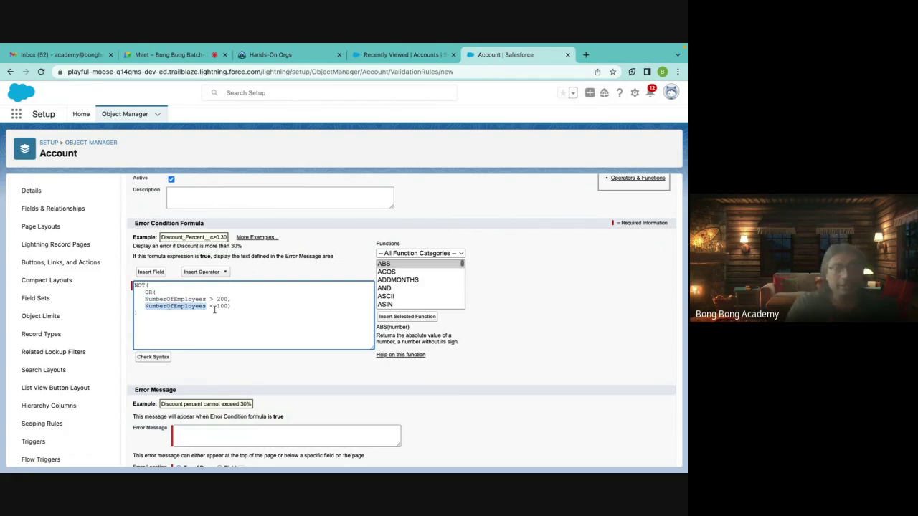
# Replace the OR function and both conditions inside NOT with the opening of an AND( function
pyautogui.click(150, 293)
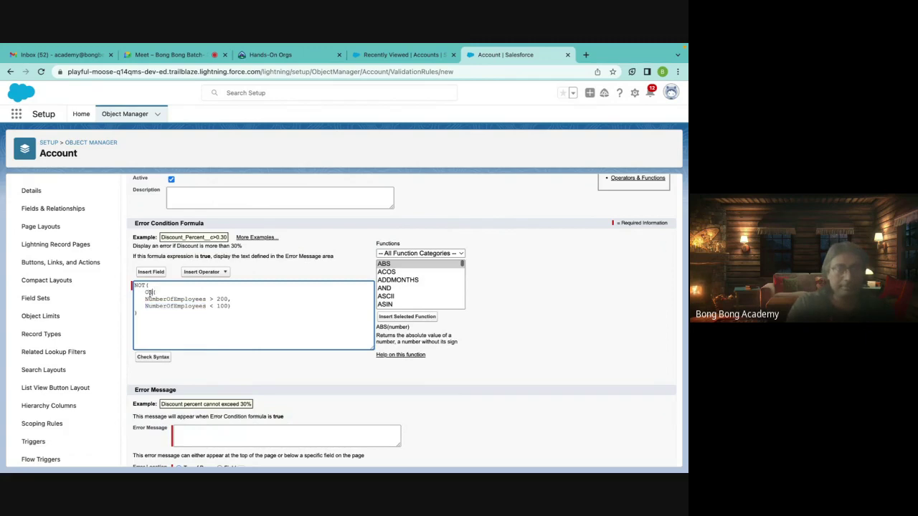
pyautogui.click(178, 340)
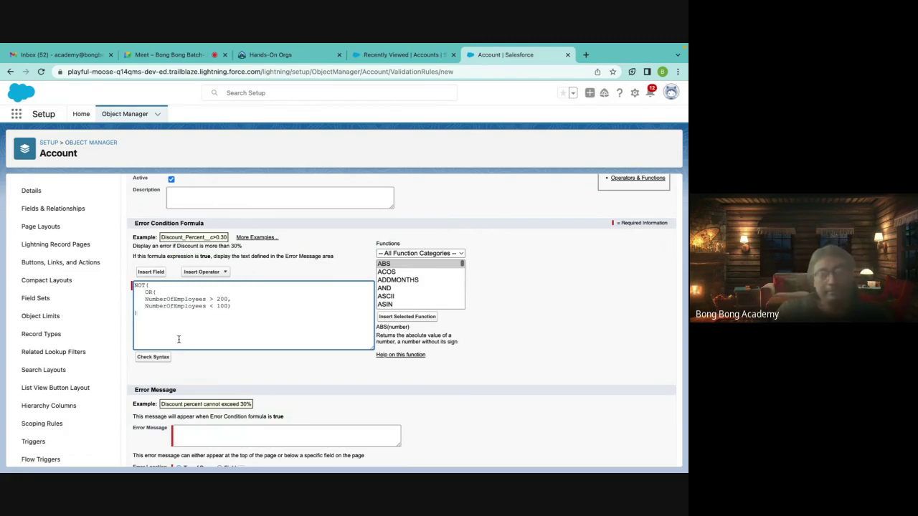
pyautogui.moveTo(140, 293); pyautogui.dragTo(238, 309)
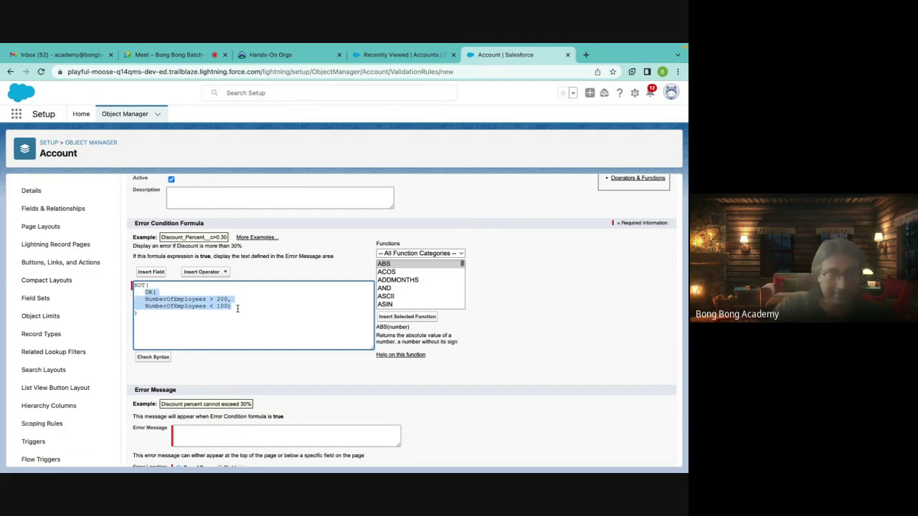
pyautogui.press('BackSpace')
pyautogui.write('AND')
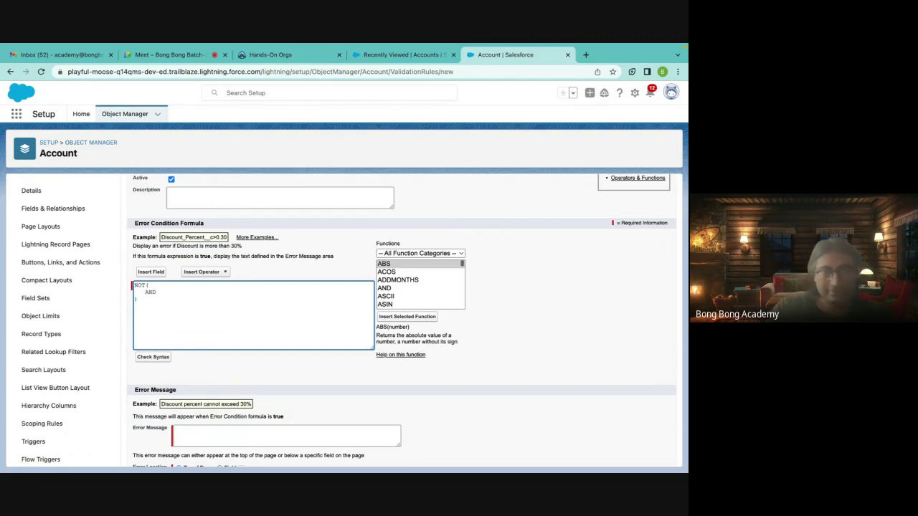
pyautogui.press('Return')
pyautogui.write('(')
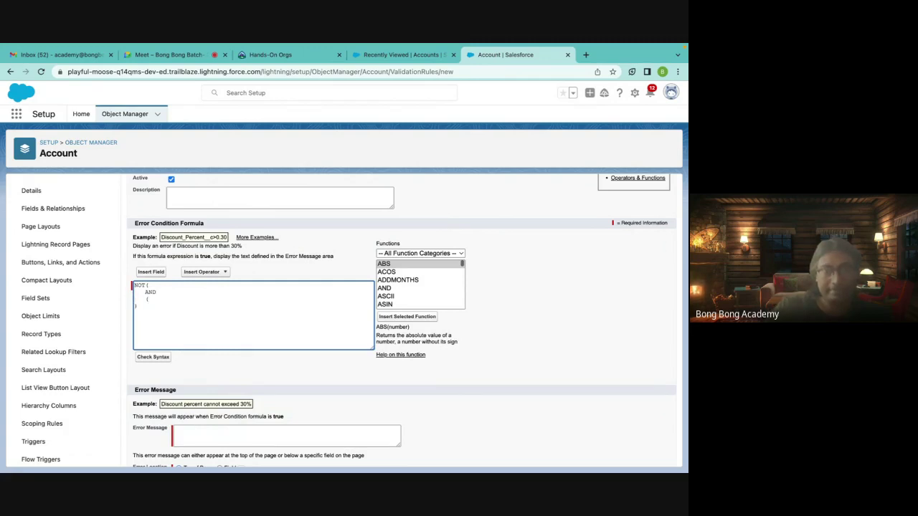
# Insert the Employees field inside the AND function and complete the condition as NumberOfEmployees < 100, with a trailing comma
pyautogui.click(174, 436)
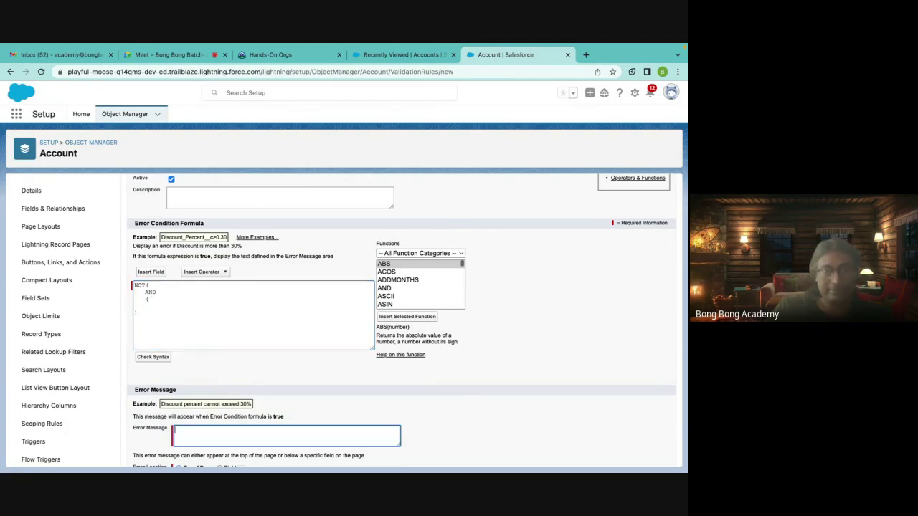
pyautogui.click(164, 314)
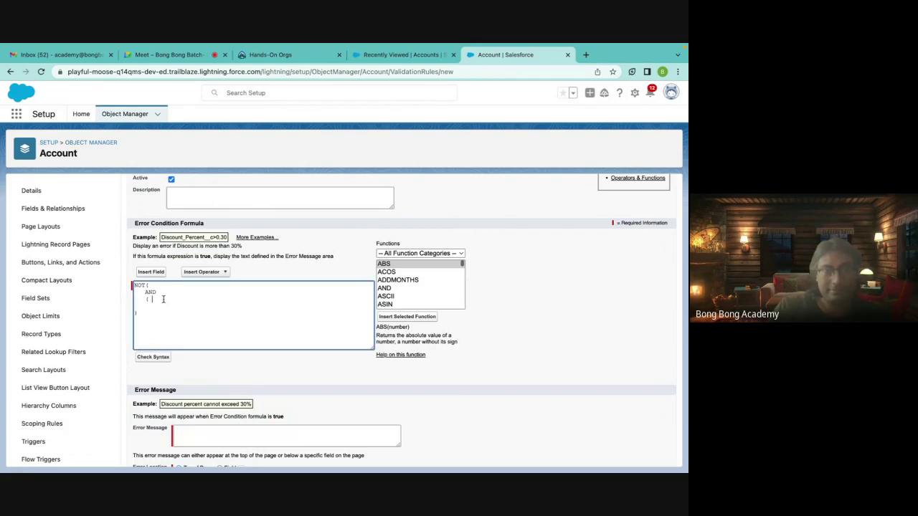
pyautogui.click(149, 272)
pyautogui.scroll(-5, 304, 311)
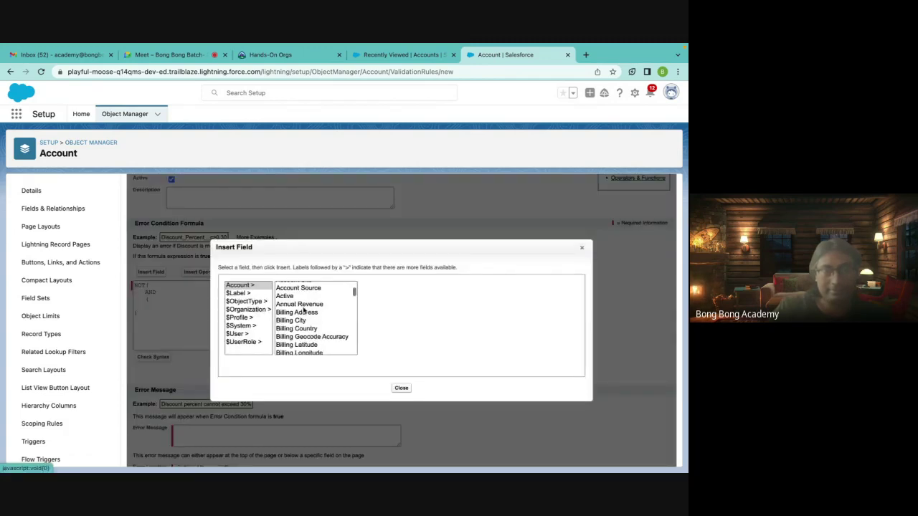
pyautogui.scroll(-5, 304, 311)
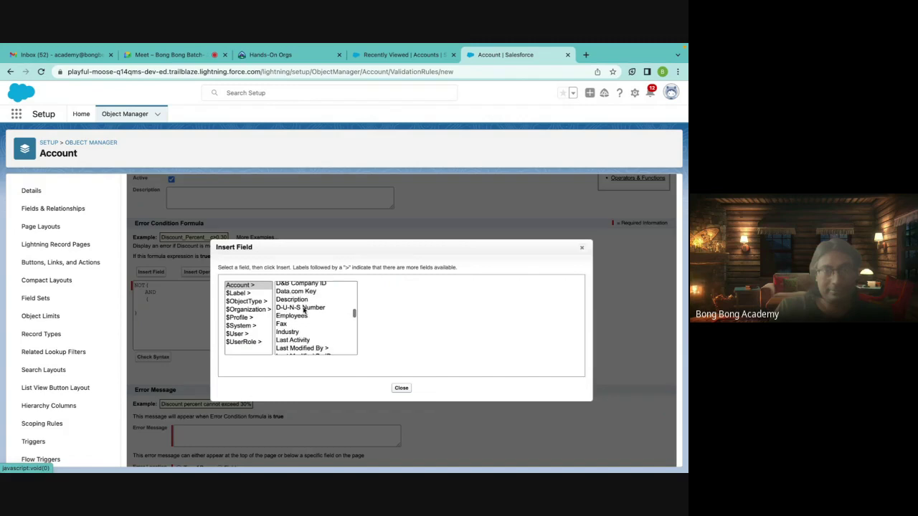
pyautogui.click(298, 317)
pyautogui.click(401, 336)
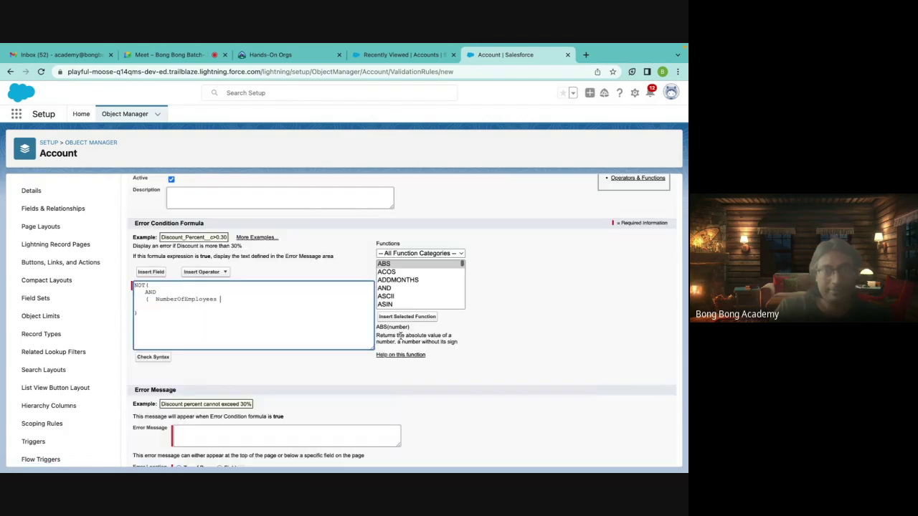
pyautogui.write('< ')
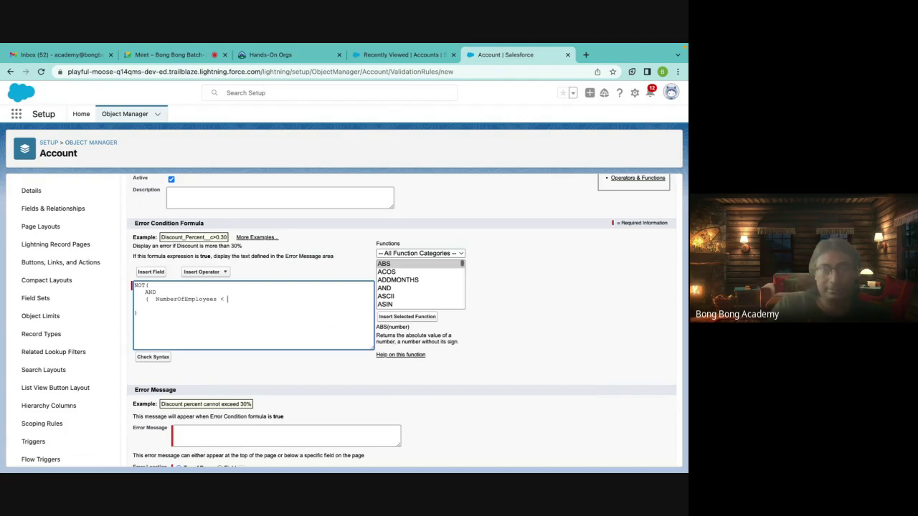
pyautogui.write('100,')
# Duplicate the NumberOfEmployees condition on the line below and change the copy to NumberOfEmployees > 200
pyautogui.moveTo(242, 299); pyautogui.dragTo(157, 301)
pyautogui.hotkey('ctrl', 'c')
pyautogui.click(142, 306)
pyautogui.hotkey('ctrl', 'v')
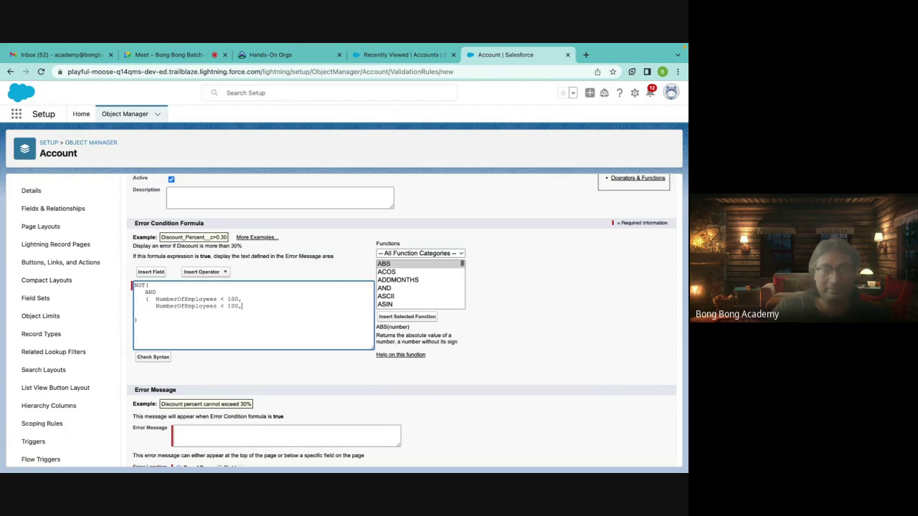
pyautogui.click(225, 306)
pyautogui.press('BackSpace')
pyautogui.write('>')
pyautogui.click(231, 306)
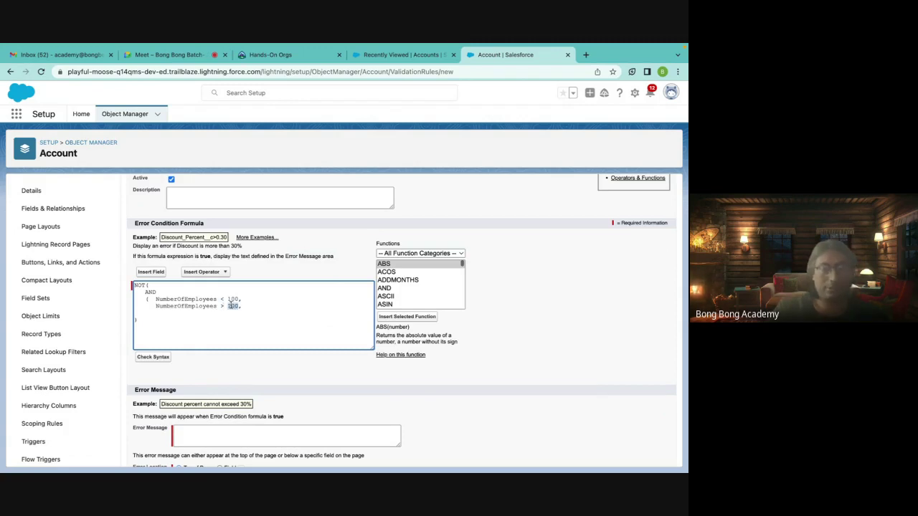
pyautogui.press('BackSpace')
pyautogui.write('2')
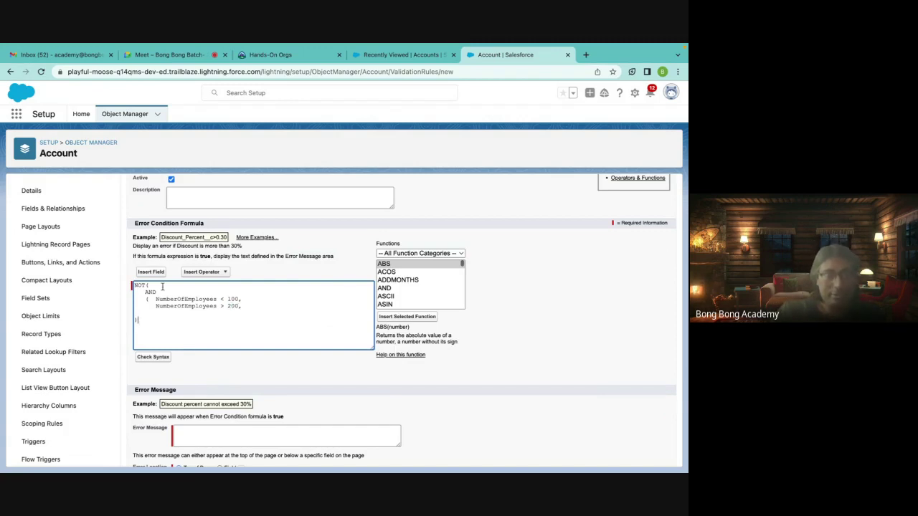
# Remove the NOT( wrapper opening from the formula and the indentation before AND
pyautogui.moveTo(149, 285); pyautogui.dragTo(80, 287)
pyautogui.press('BackSpace')
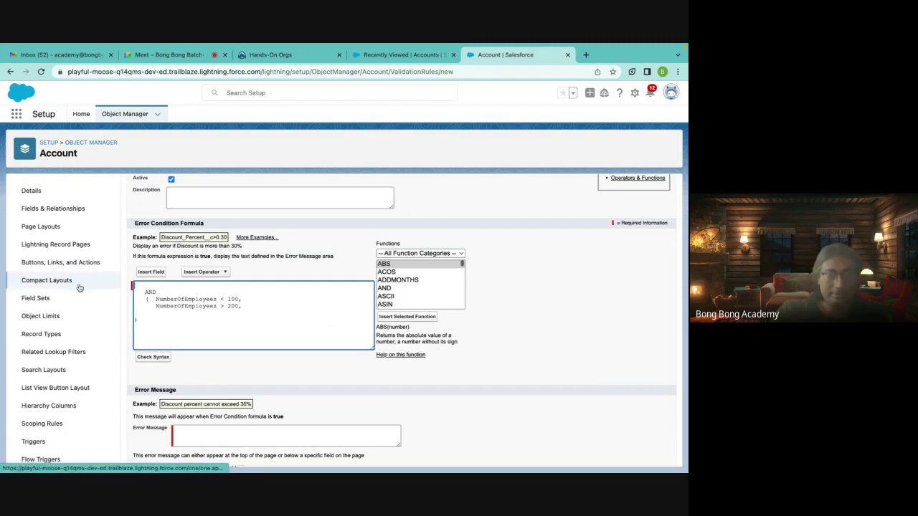
pyautogui.click(143, 292)
pyautogui.press('BackSpace')
pyautogui.press('BackSpace')
pyautogui.press('BackSpace')
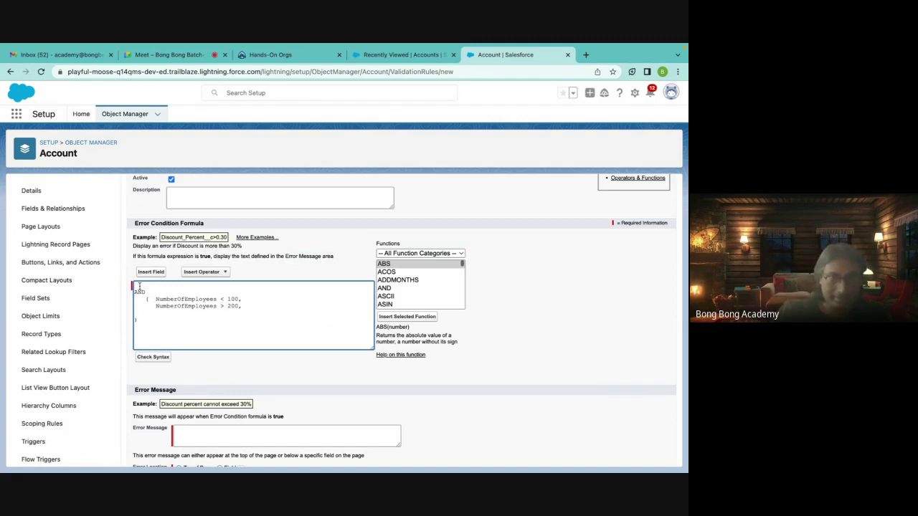
# Reverse the comparison operators so the AND conditions read NumberOfEmployees > 100 and NumberOfEmployees < 200
pyautogui.click(193, 439)
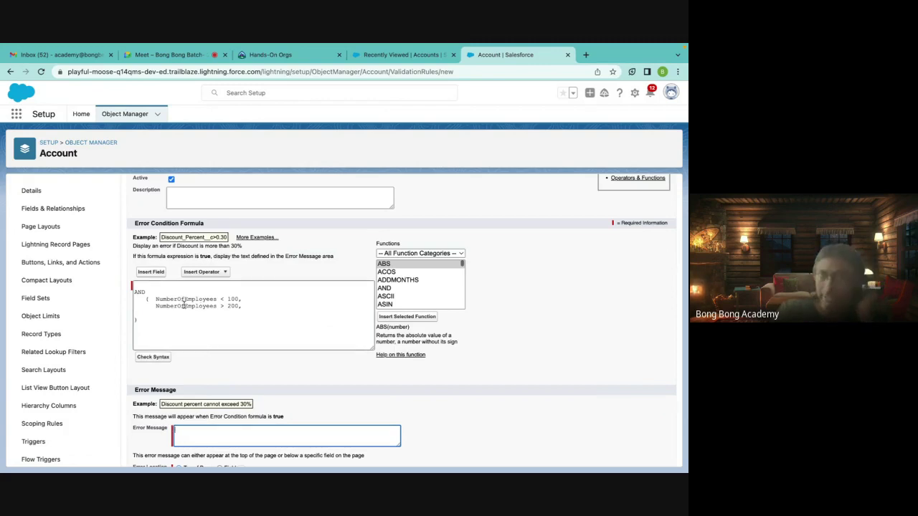
pyautogui.moveTo(251, 310); pyautogui.dragTo(155, 299)
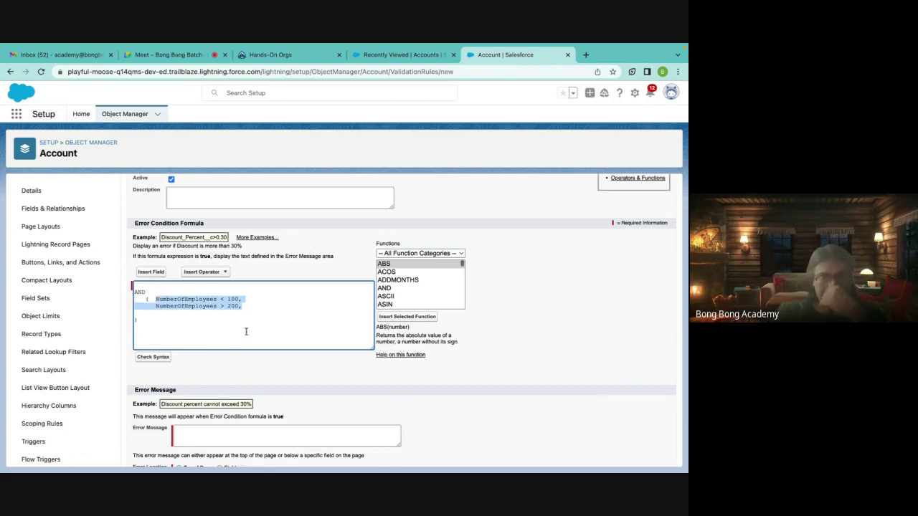
pyautogui.click(223, 295)
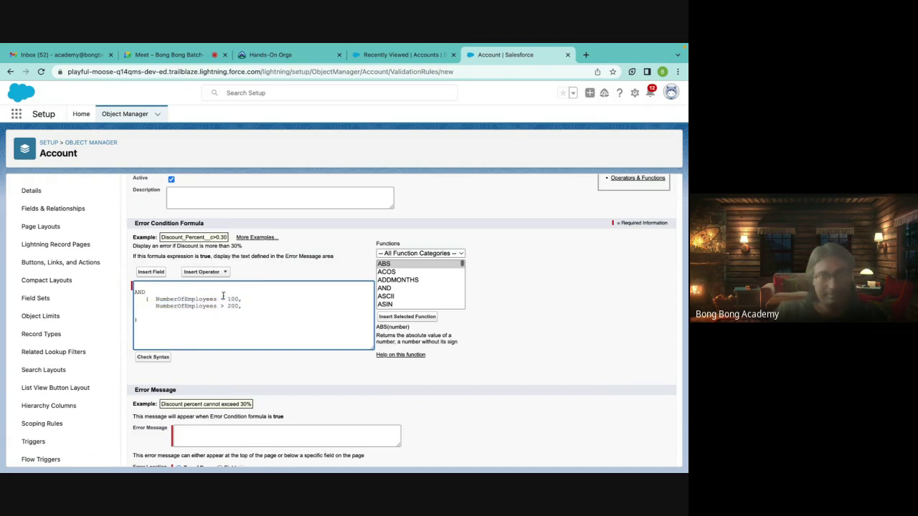
pyautogui.press('BackSpace')
pyautogui.write('>')
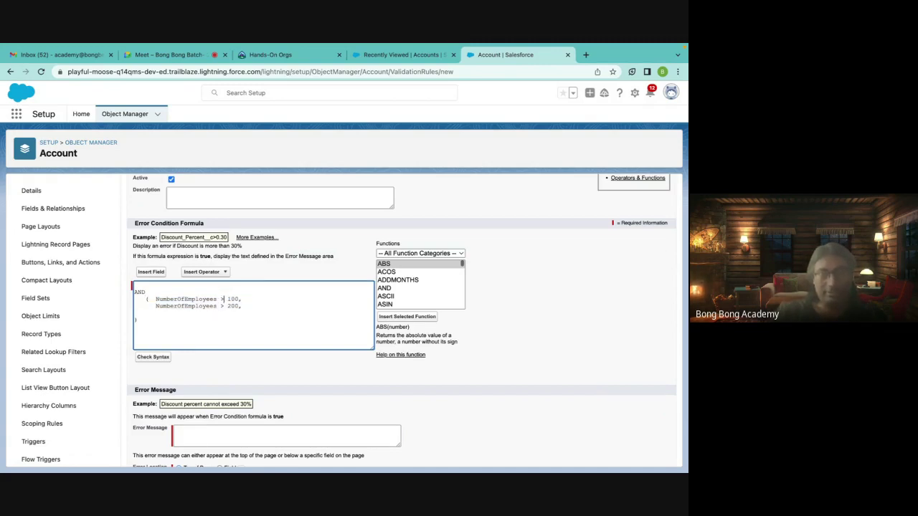
pyautogui.press('Down')
pyautogui.press('BackSpace')
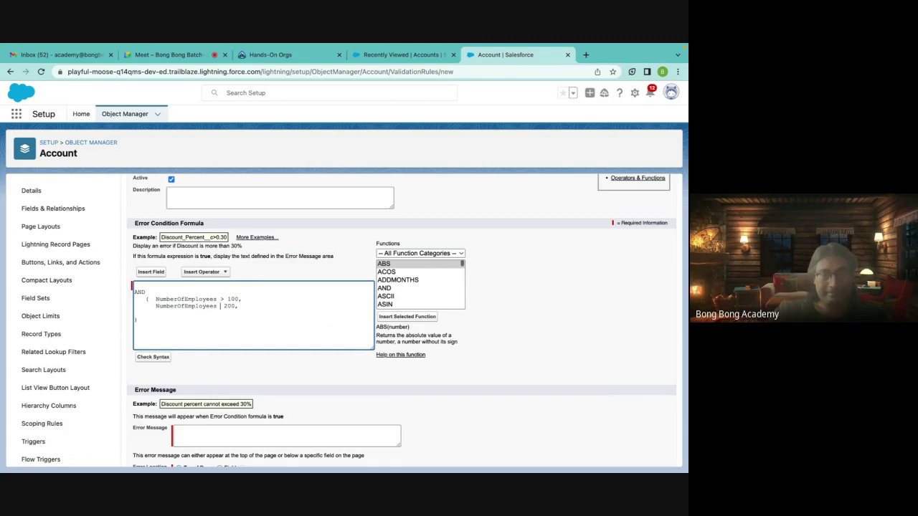
pyautogui.write('<')
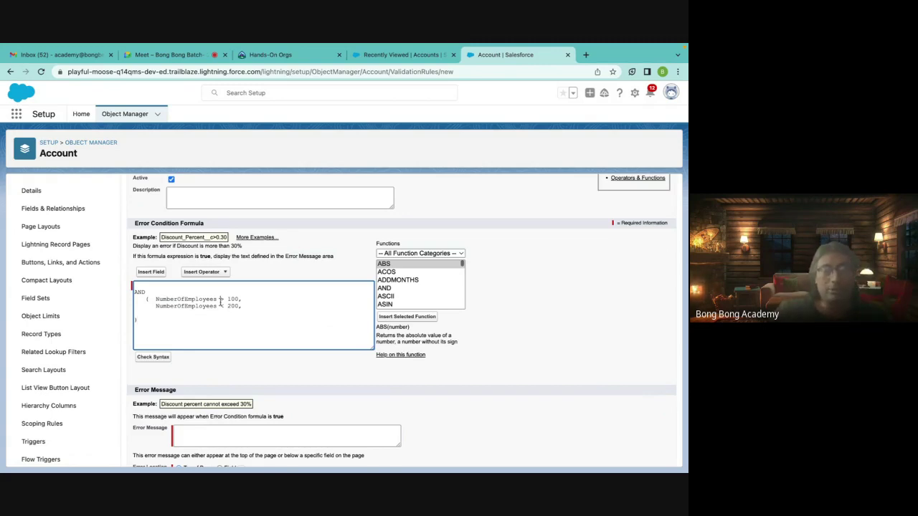
pyautogui.write('==')
pyautogui.click(225, 299)
pyautogui.press('BackSpace')
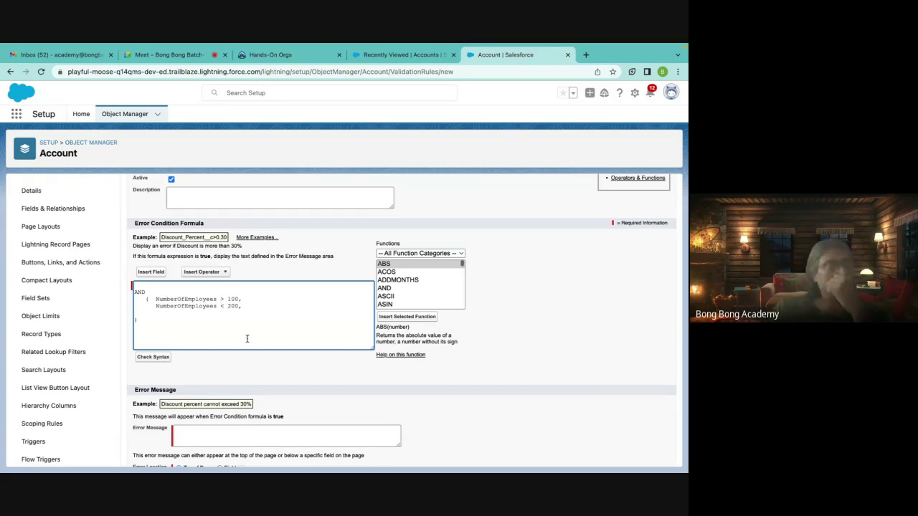
# Examine the AND function and its two NumberOfEmployees conditions in the error condition formula
pyautogui.click(247, 339)
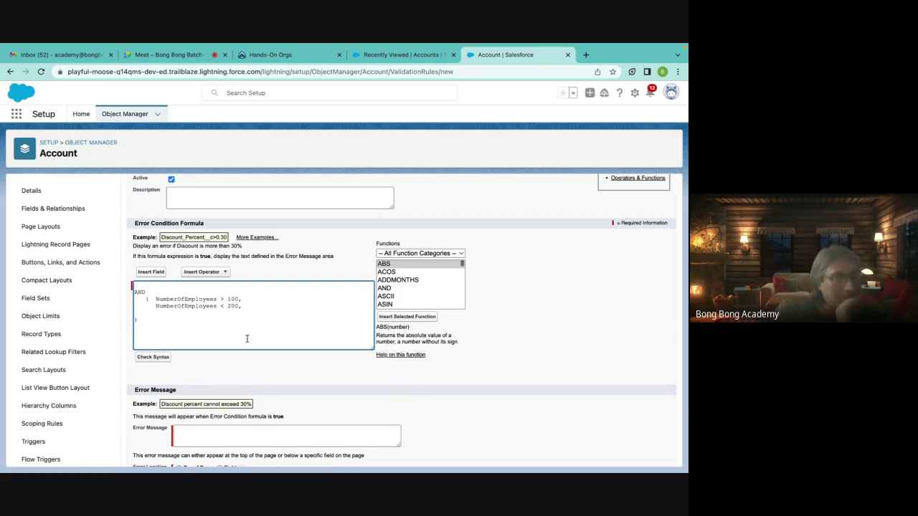
pyautogui.doubleClick(175, 300)
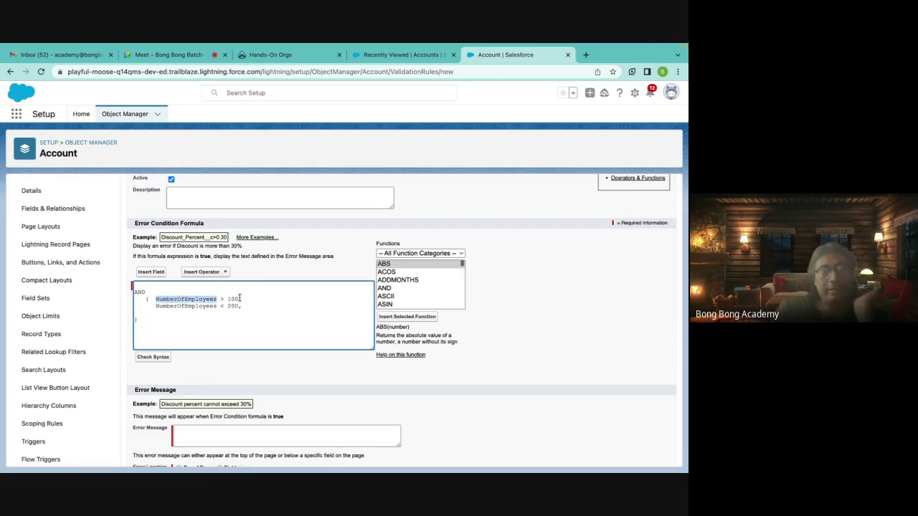
pyautogui.click(234, 299)
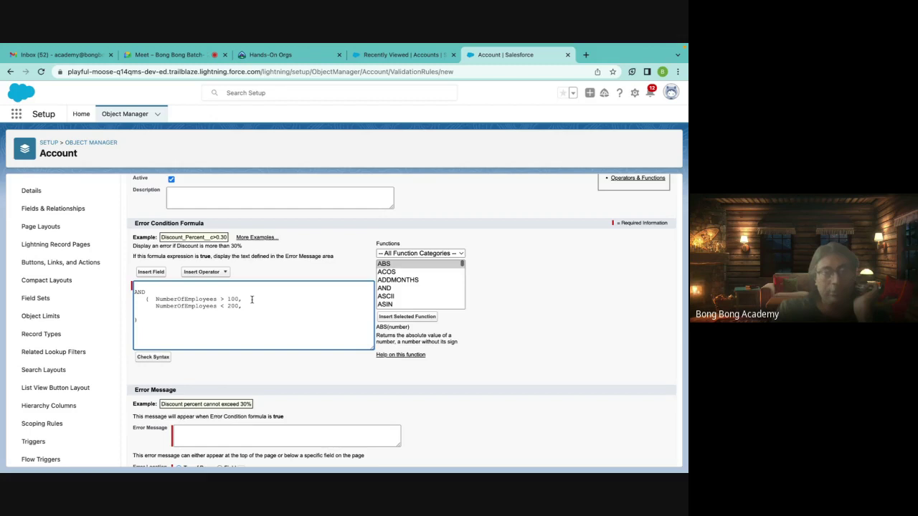
pyautogui.moveTo(252, 300)
pyautogui.mouseDown()
pyautogui.moveTo(156, 301)
pyautogui.moveTo(254, 309)
pyautogui.mouseUp()
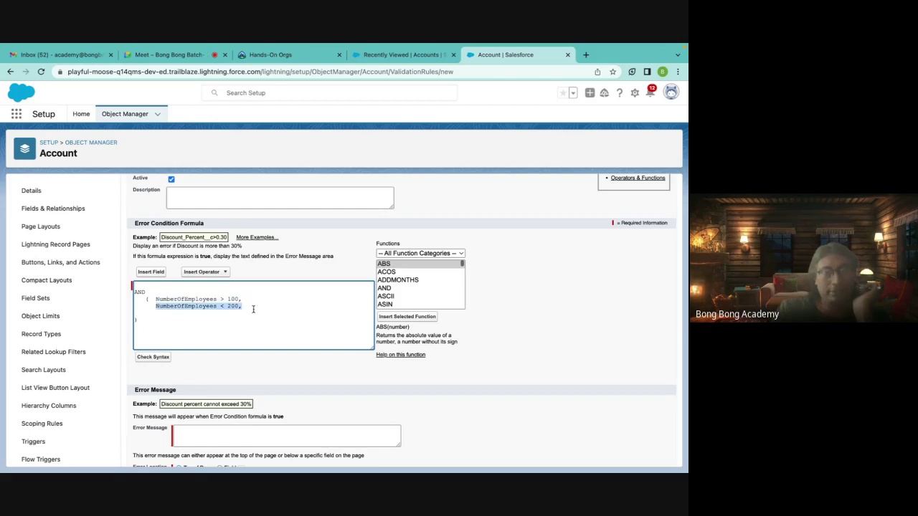
pyautogui.click(142, 293)
pyautogui.moveTo(142, 292); pyautogui.dragTo(244, 299)
pyautogui.click(153, 322)
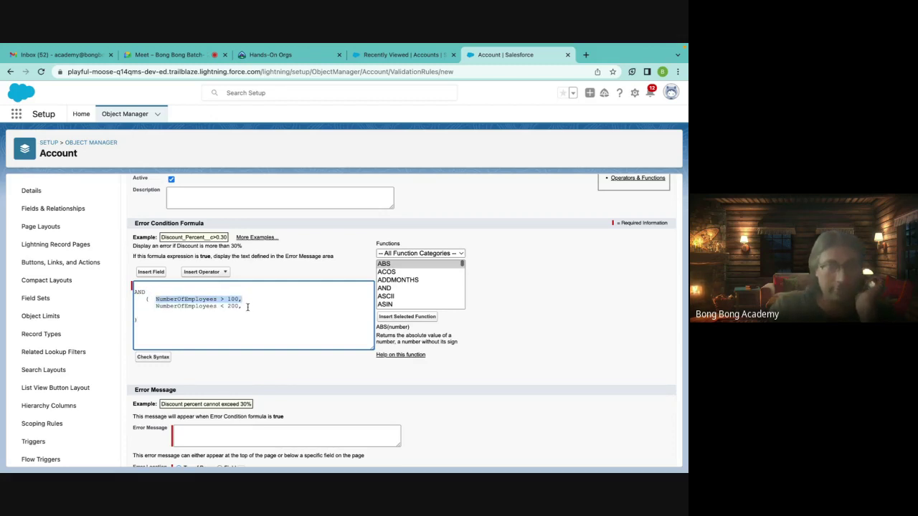
pyautogui.moveTo(133, 288); pyautogui.dragTo(147, 321)
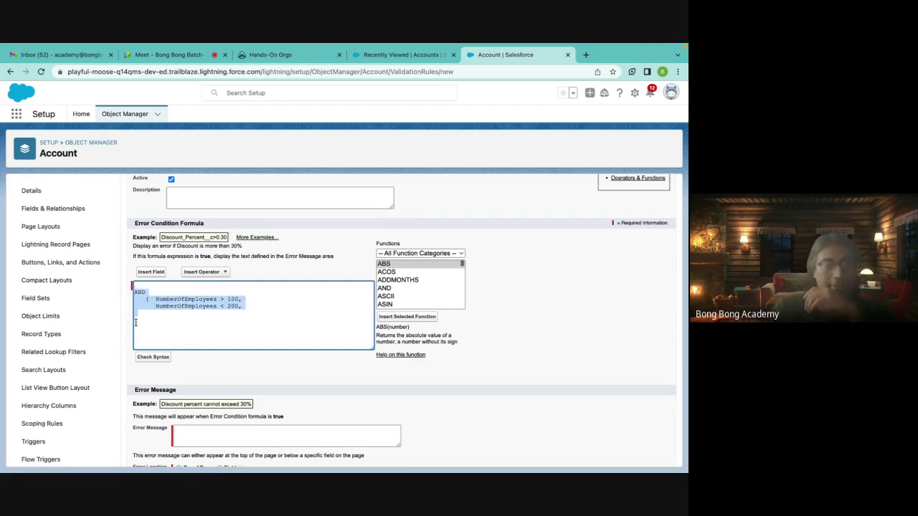
pyautogui.click(180, 322)
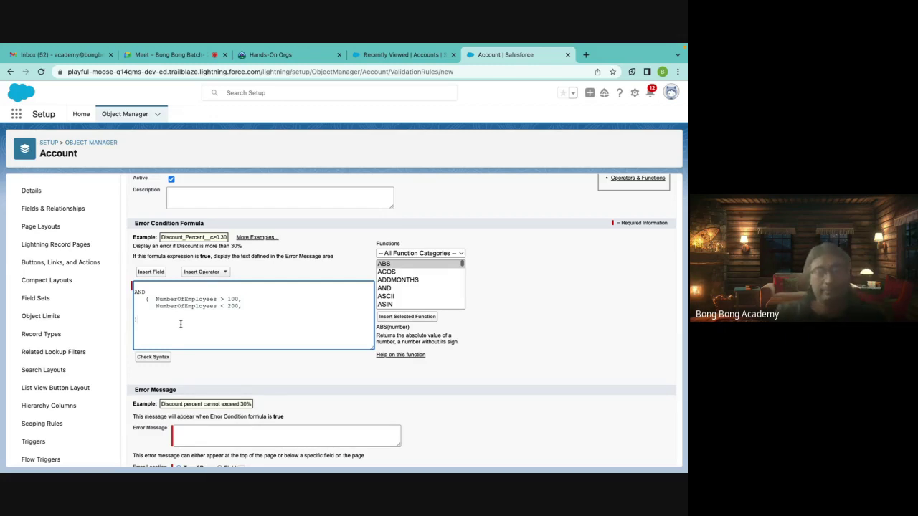
# Enter the error message "Values cannot be between 100 and 200" and try to save the validation rule
pyautogui.click(192, 440)
pyautogui.write('N')
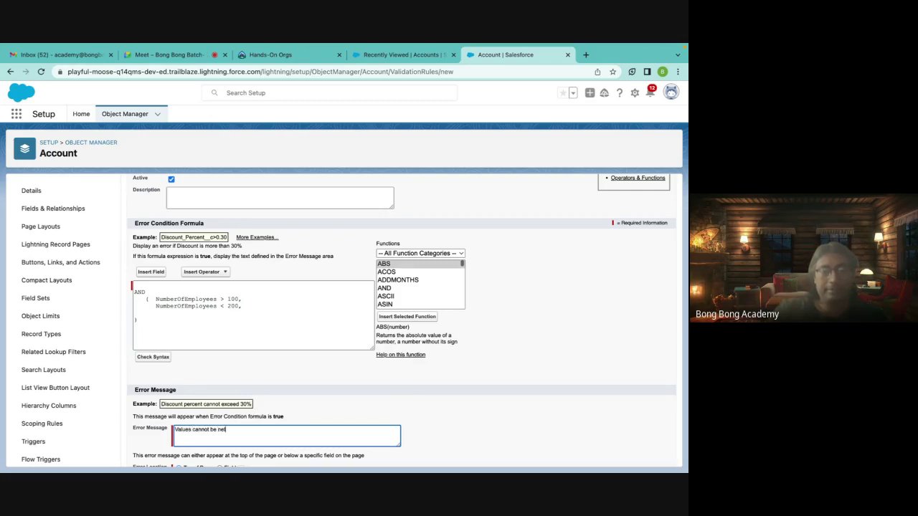
pyautogui.write('alues cannot be betwe')
pyautogui.write('twe')
pyautogui.write('en 100 and 200')
pyautogui.scroll(-2, 301, 431)
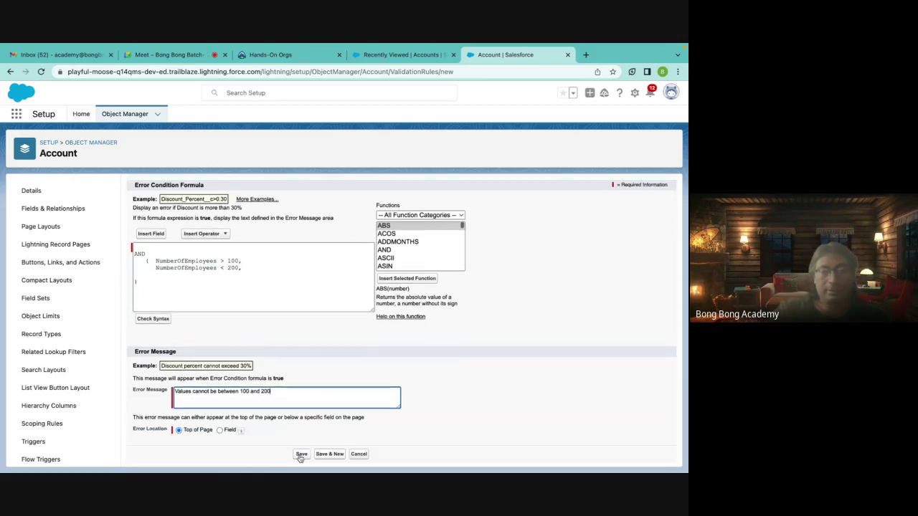
pyautogui.click(301, 455)
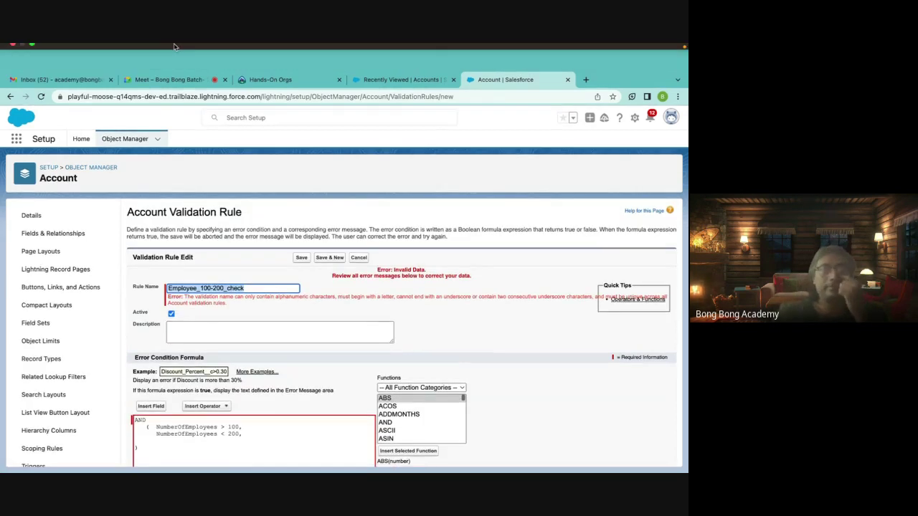
# Switch to the Google Meet call and on to the Gmail inbox
pyautogui.click(137, 55)
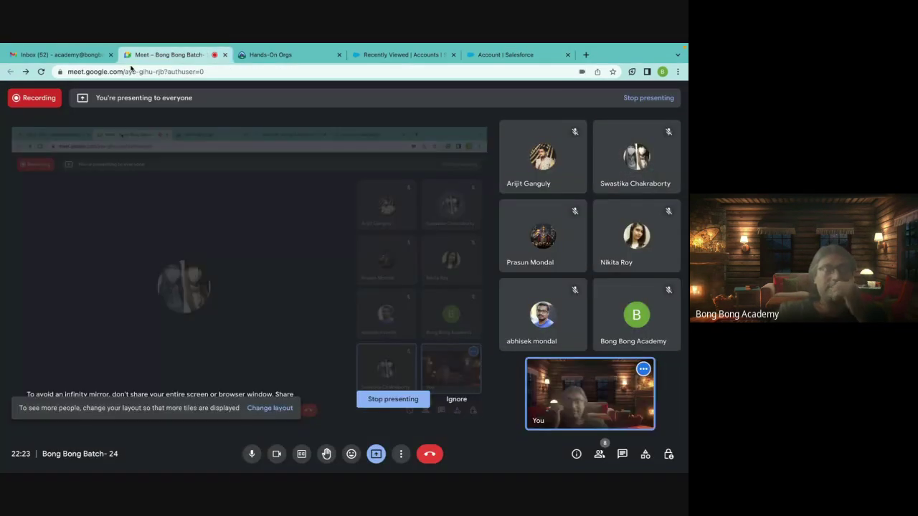
pyautogui.click(57, 55)
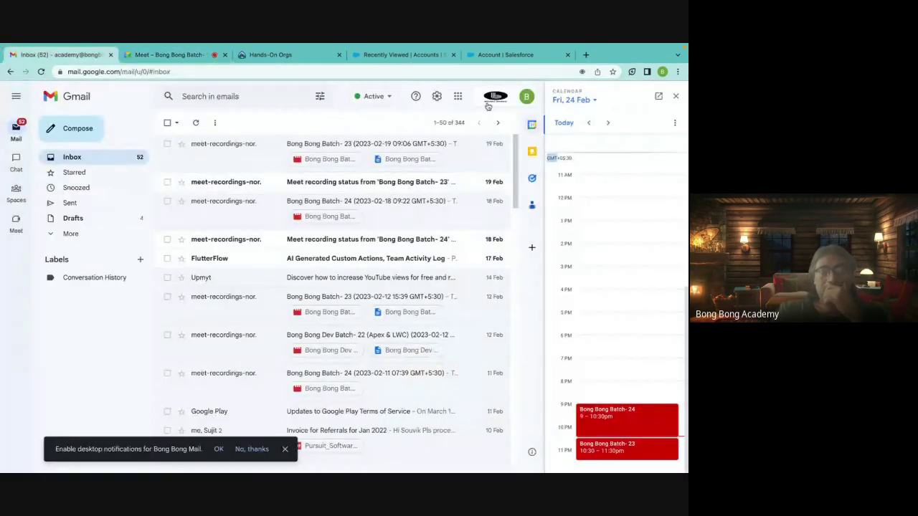
# Switch to Google Sheets and open the Assisgnment spreadsheet to view its Film sheet
pyautogui.click(458, 96)
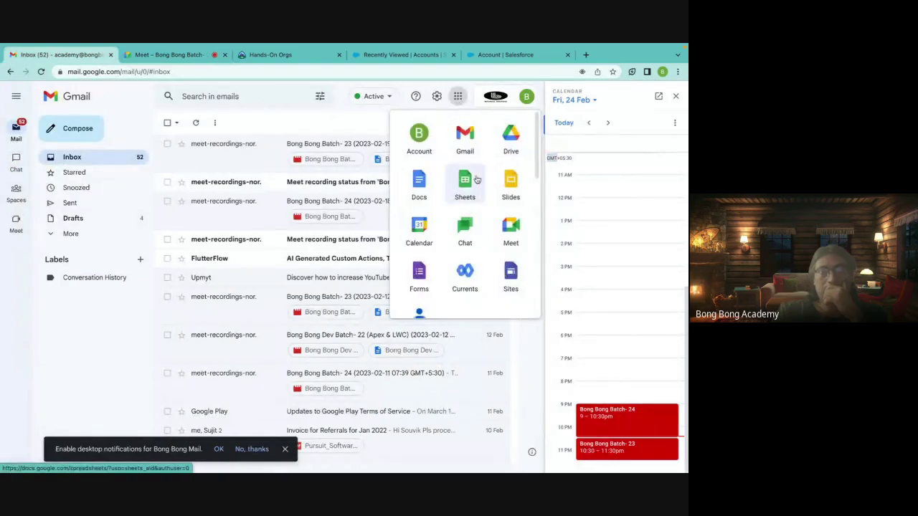
pyautogui.click(482, 191)
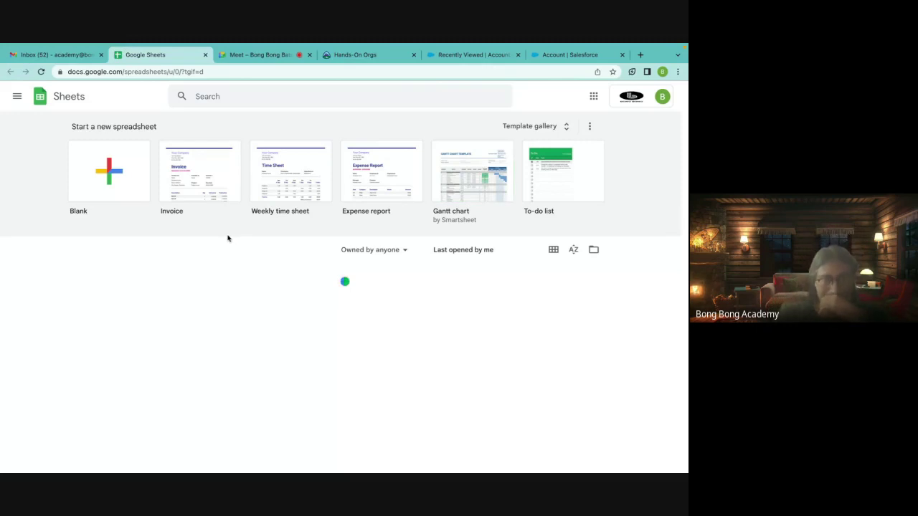
pyautogui.click(129, 281)
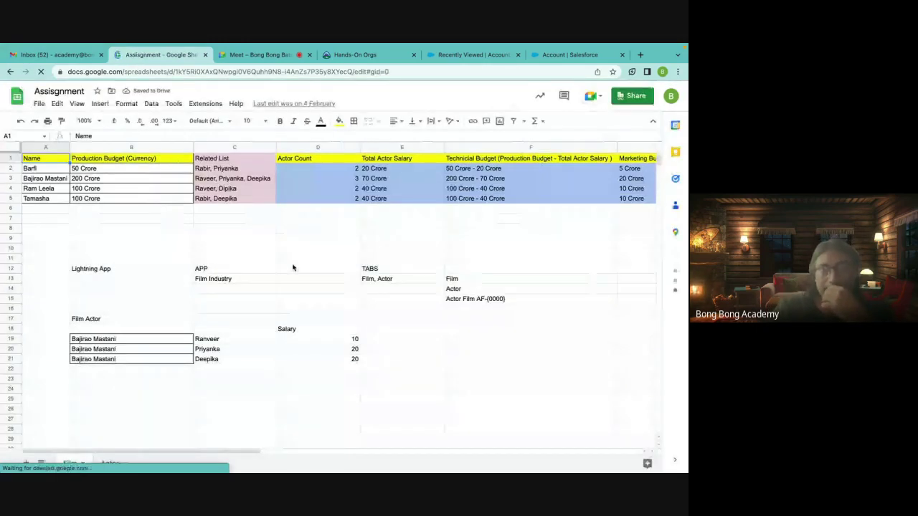
pyautogui.hscroll(5, 293, 268)
pyautogui.hscroll(-5, 293, 267)
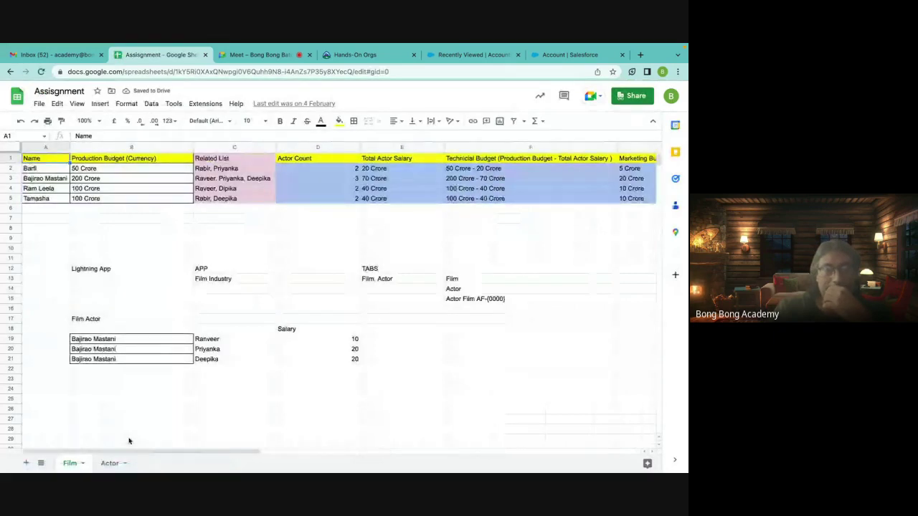
# Examine the Actor sheet's Salary column and the salary range specified in its VR column
pyautogui.click(110, 463)
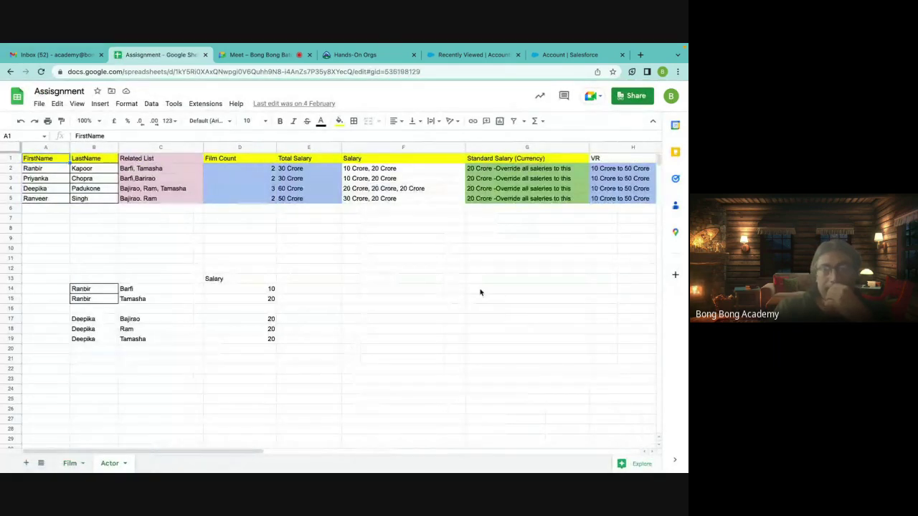
pyautogui.hscroll(4, 480, 291)
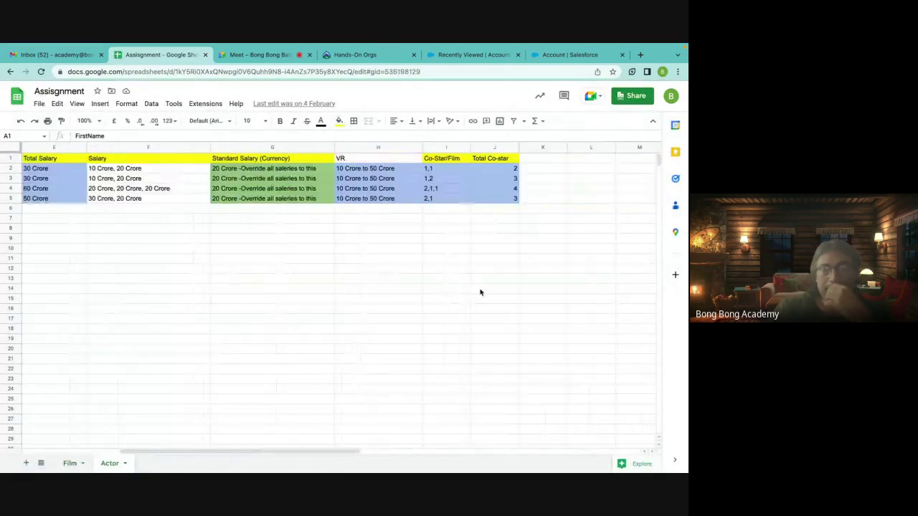
pyautogui.click(365, 158)
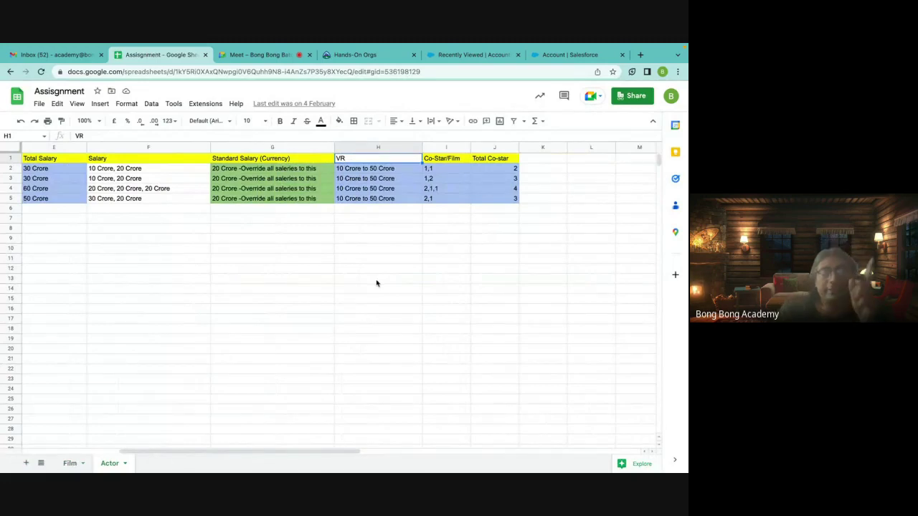
pyautogui.click(145, 168)
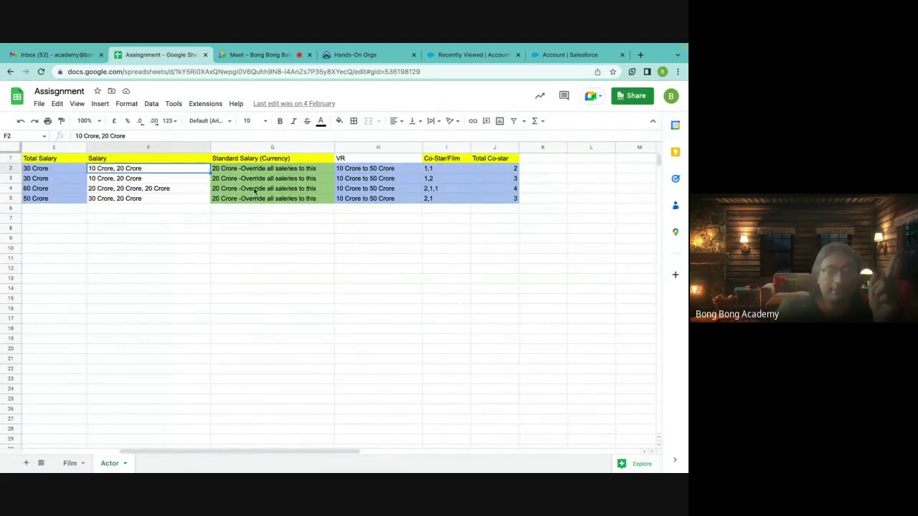
pyautogui.click(368, 171)
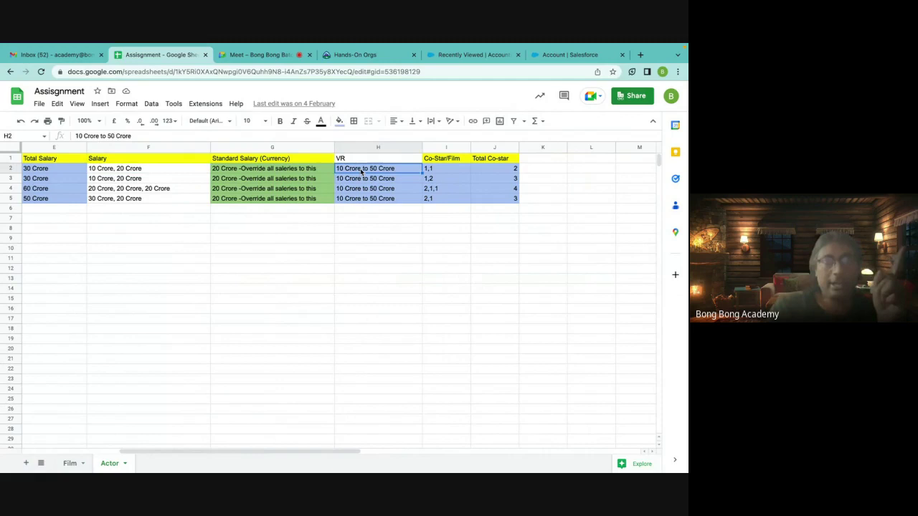
pyautogui.click(366, 220)
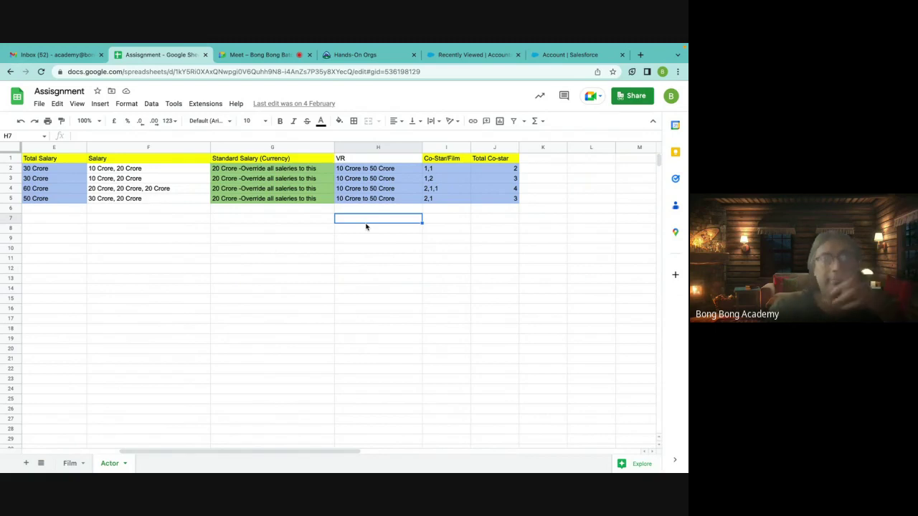
# Switch back to the Google Meet call and stop presenting the screen
pyautogui.click(273, 56)
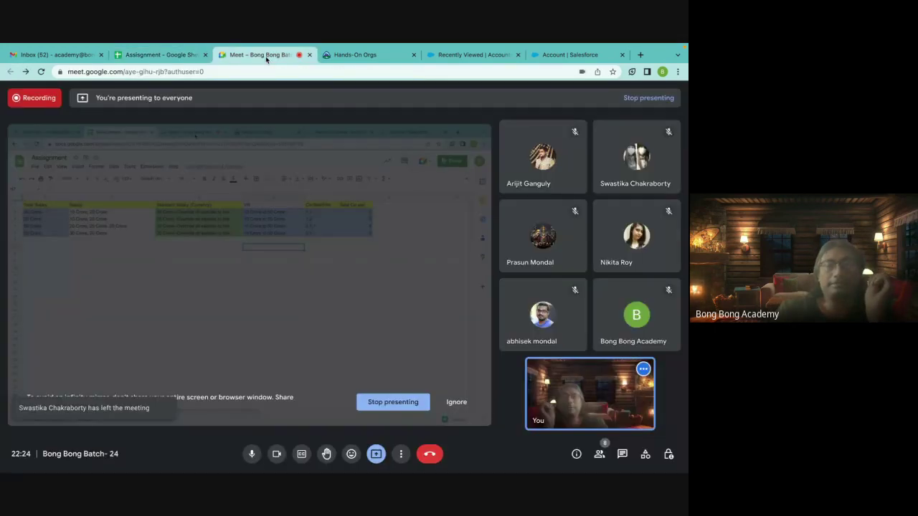
pyautogui.click(385, 404)
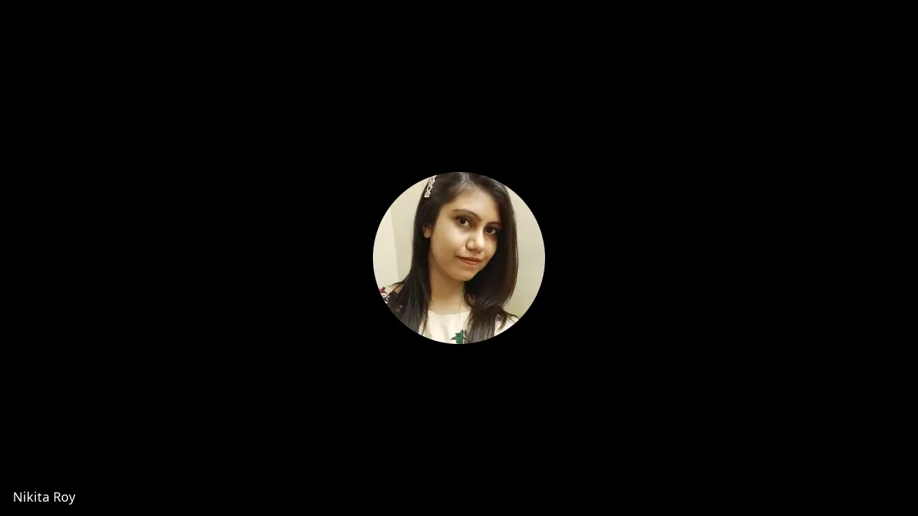